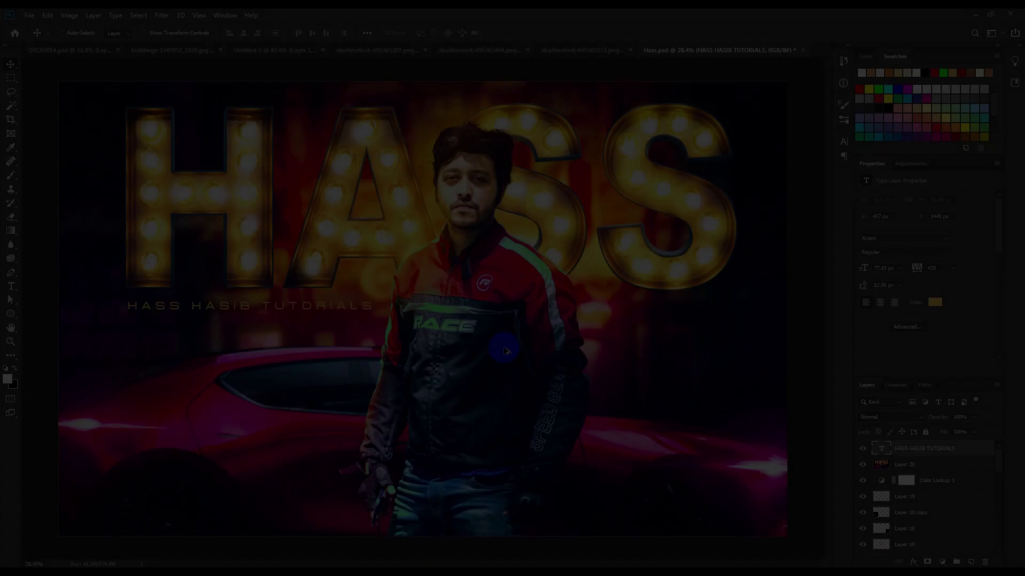
Browse the source images: the man's portrait, the neon street photo and the red car.
scroll(504, 351, down, 1)
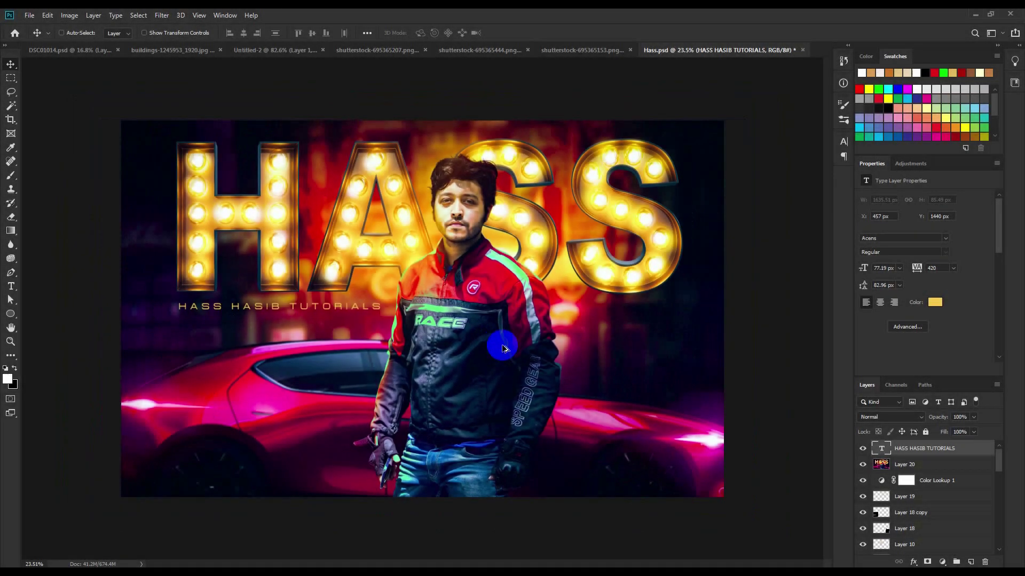
scroll(504, 349, down, 1)
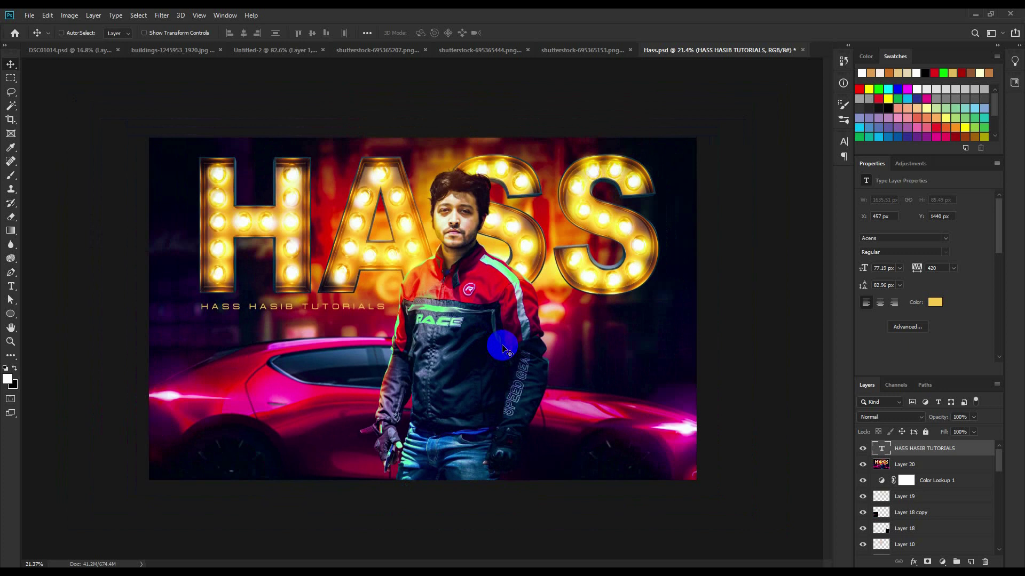
scroll(504, 349, down, 1)
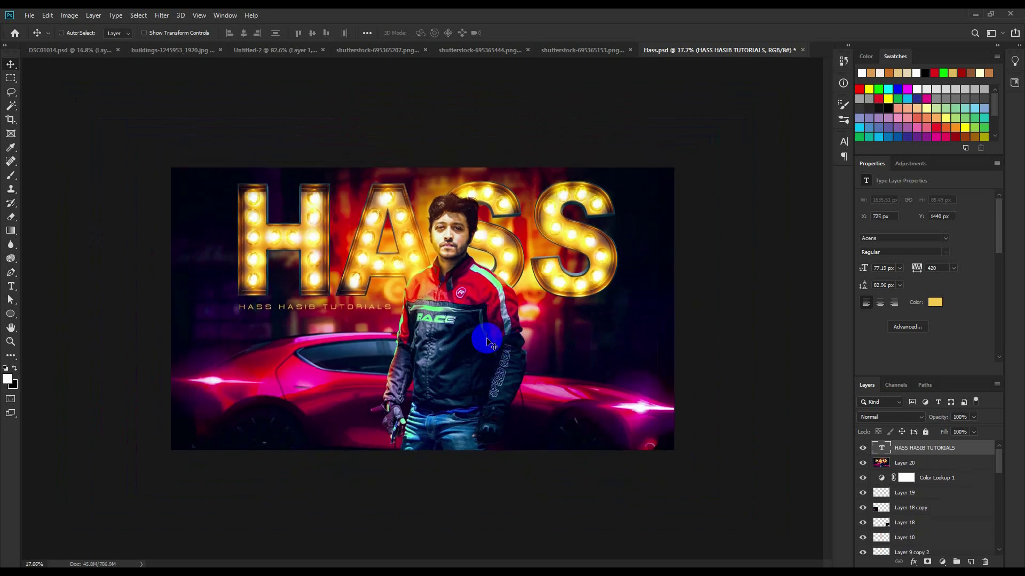
scroll(421, 304, up, 1)
scroll(419, 291, up, 1)
scroll(411, 288, down, 1)
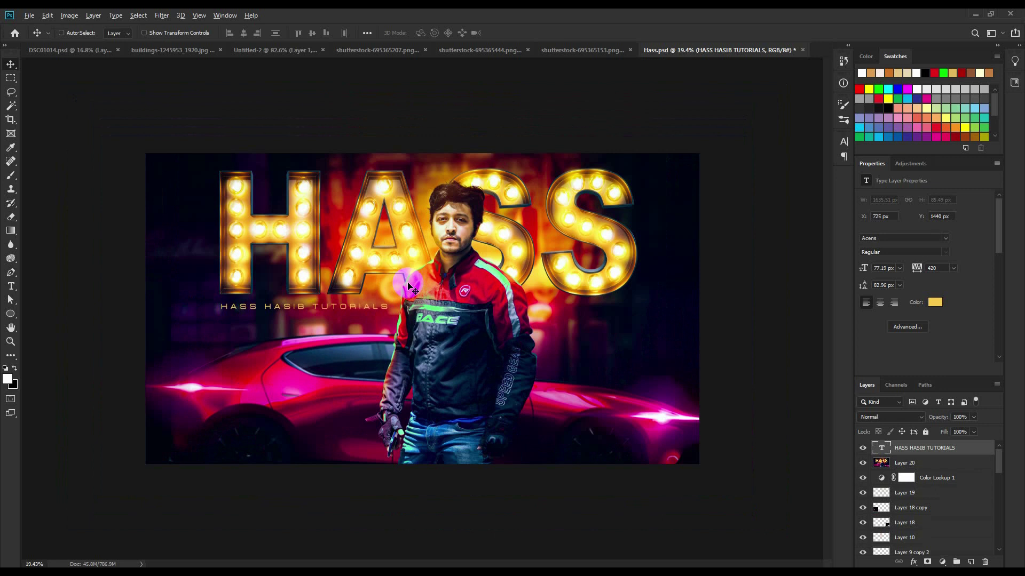
scroll(408, 287, up, 1)
scroll(408, 287, up, 1)
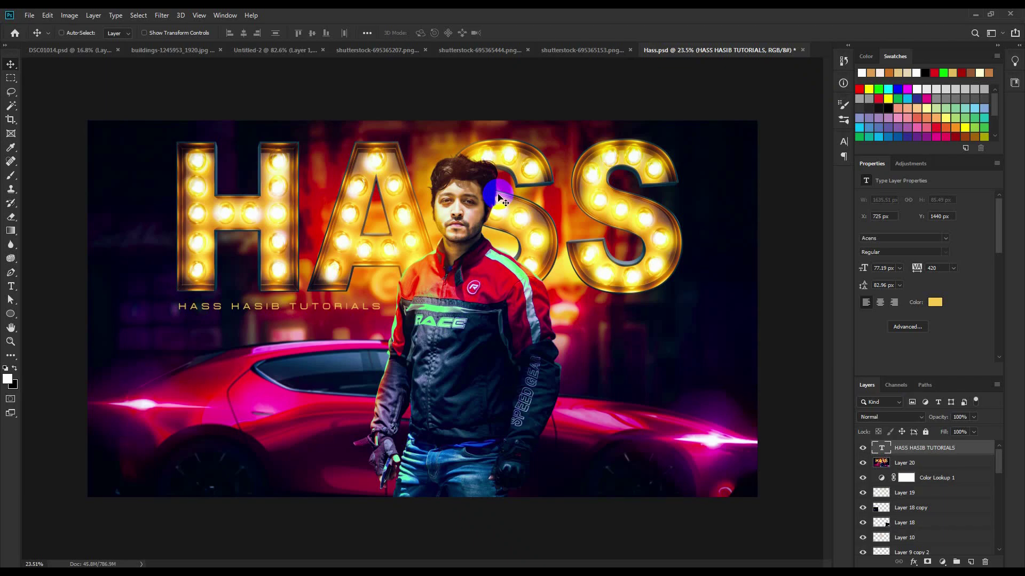
scroll(456, 217, up, 1)
scroll(455, 217, down, 1)
scroll(459, 222, up, 1)
scroll(459, 223, down, 1)
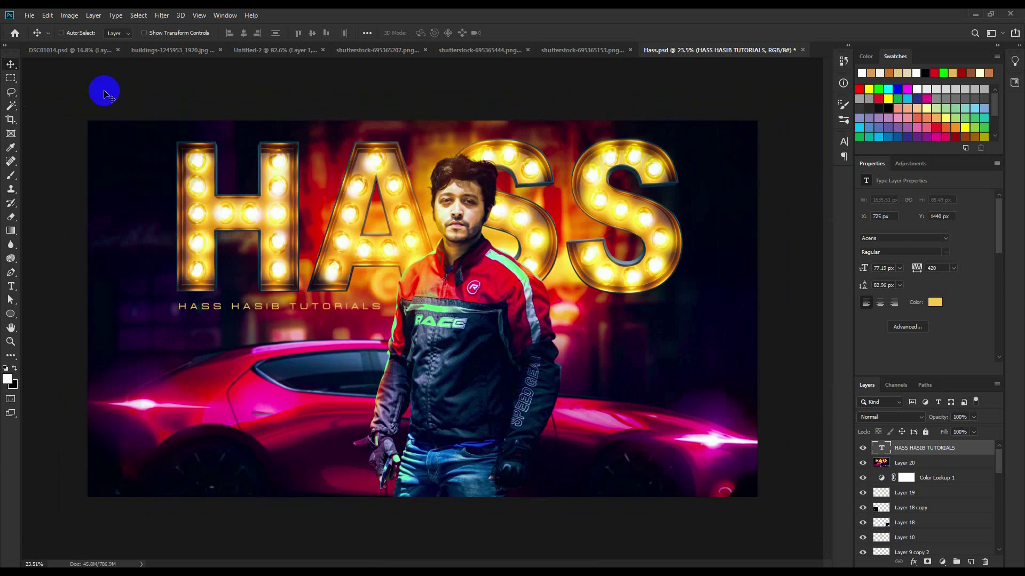
click(78, 53)
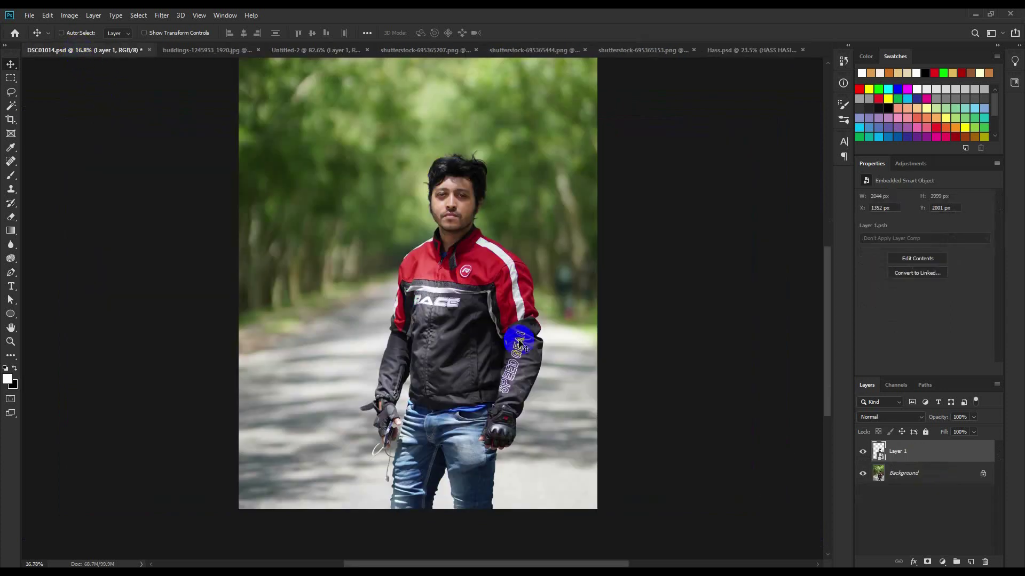
click(197, 51)
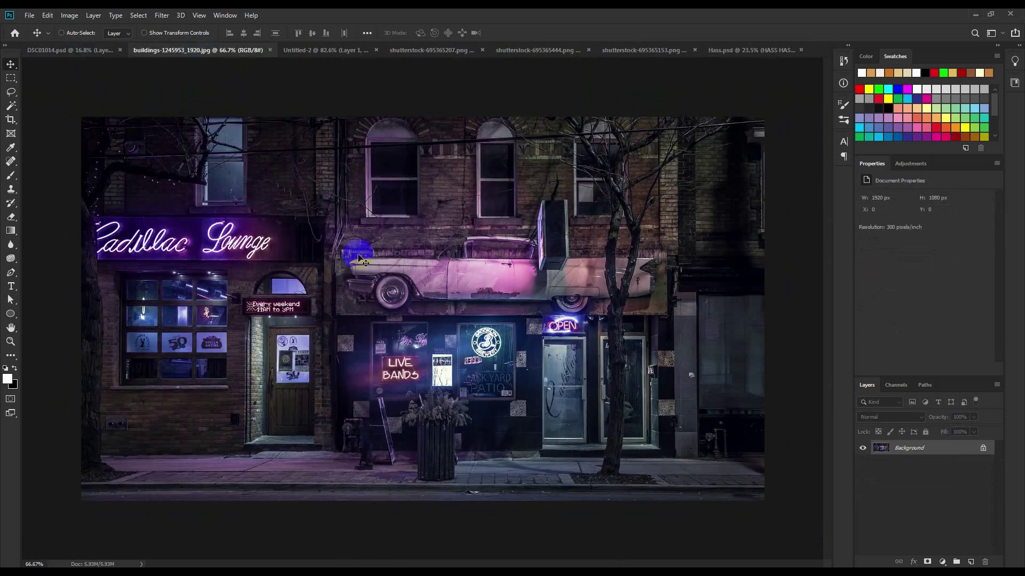
click(318, 50)
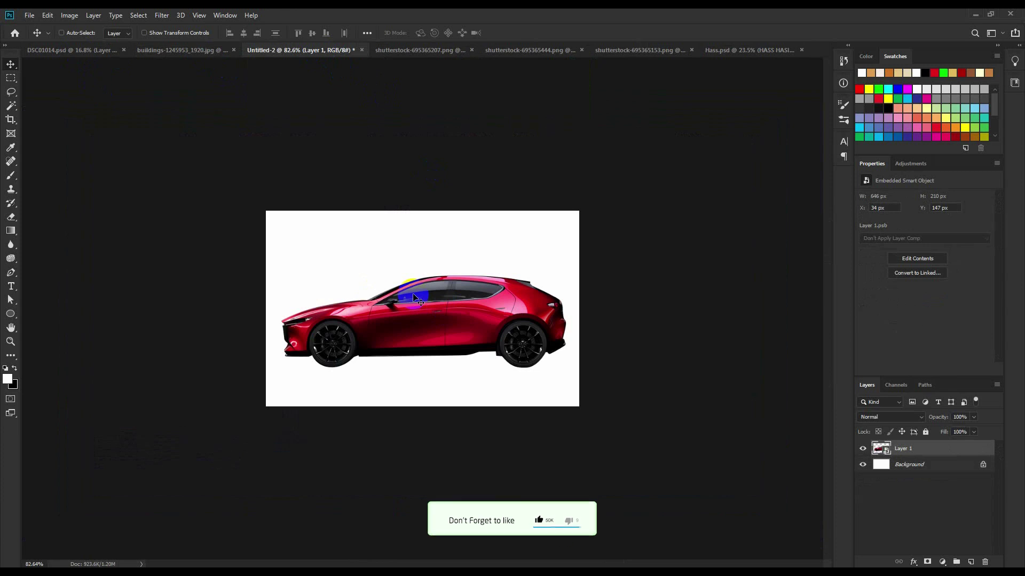
Review the lit H, A and S letter images against the HASS poster reference.
click(448, 49)
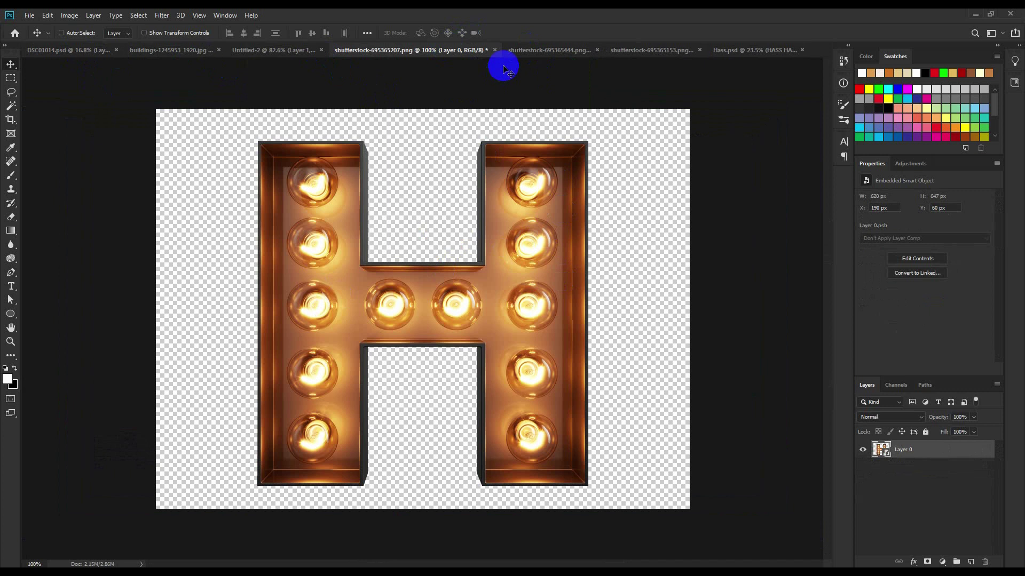
click(534, 50)
click(649, 50)
click(735, 49)
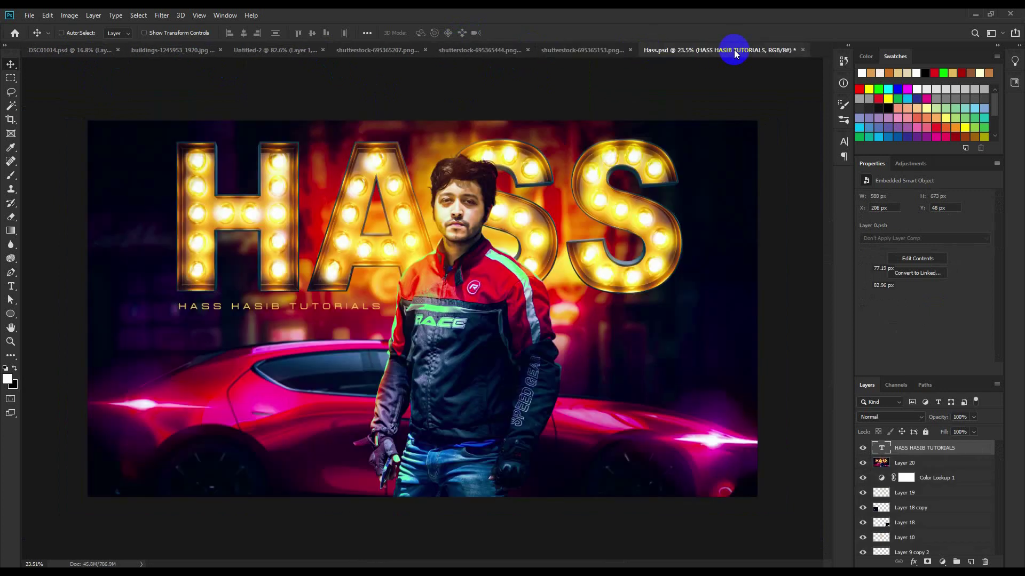
click(449, 52)
click(377, 52)
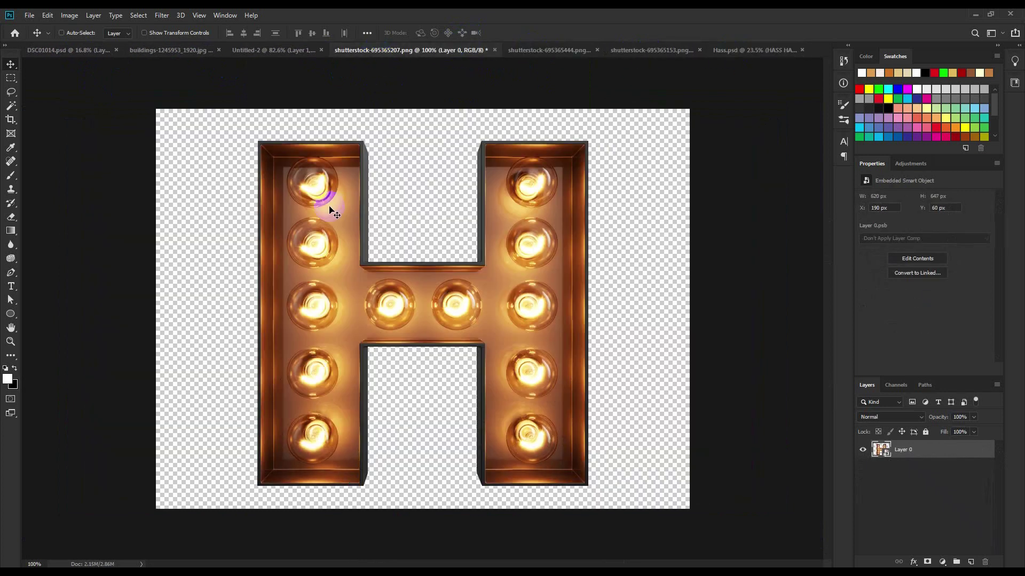
click(534, 52)
click(658, 50)
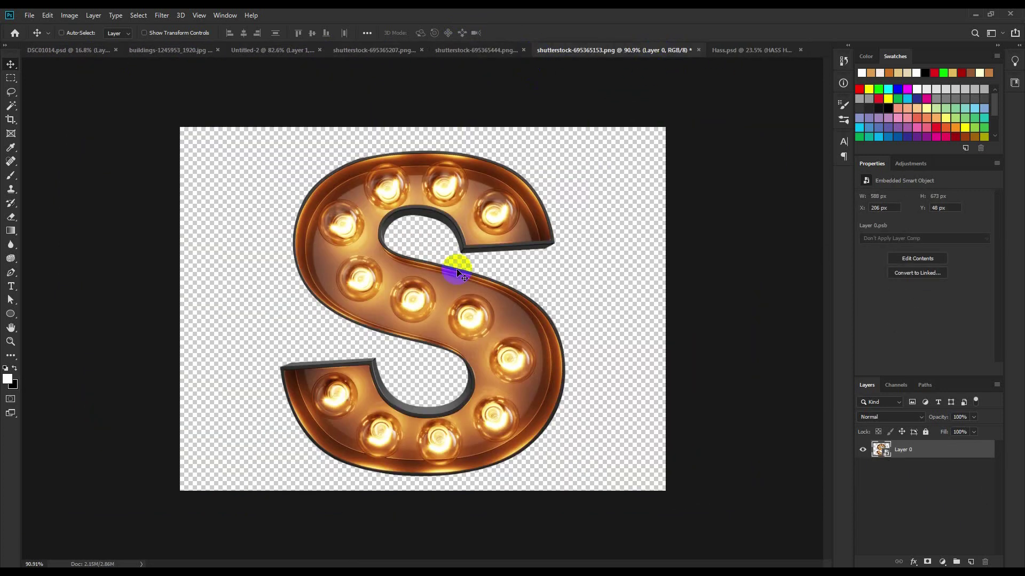
click(388, 169)
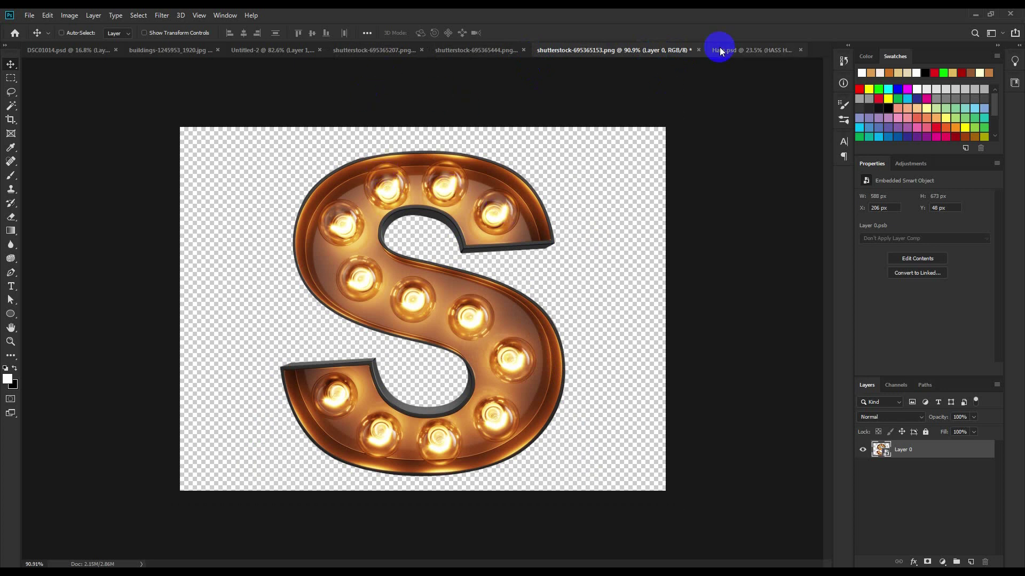
click(469, 185)
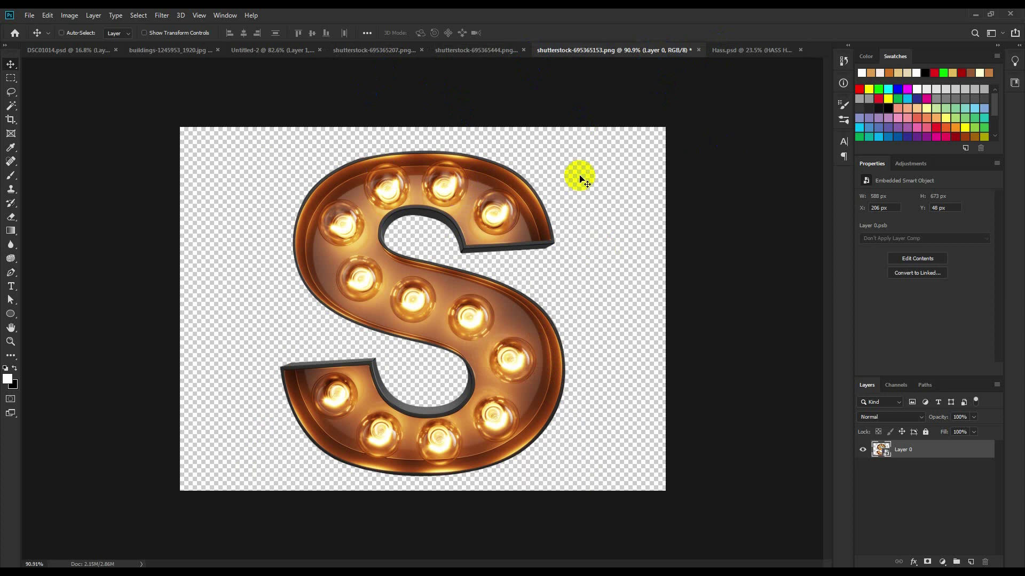
click(768, 50)
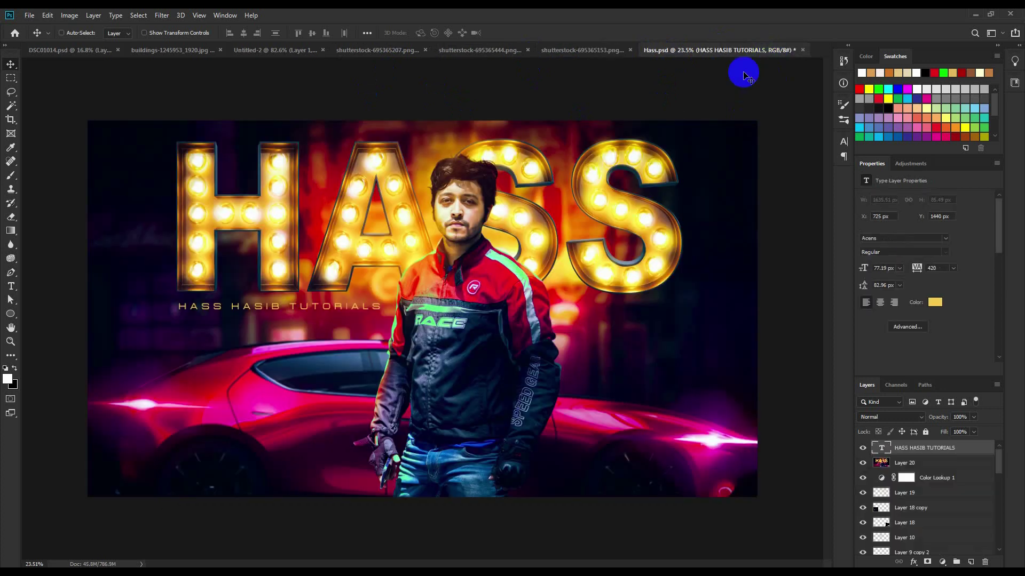
scroll(576, 228, up, 2)
Create a new blank 1920×1080 document.
click(29, 14)
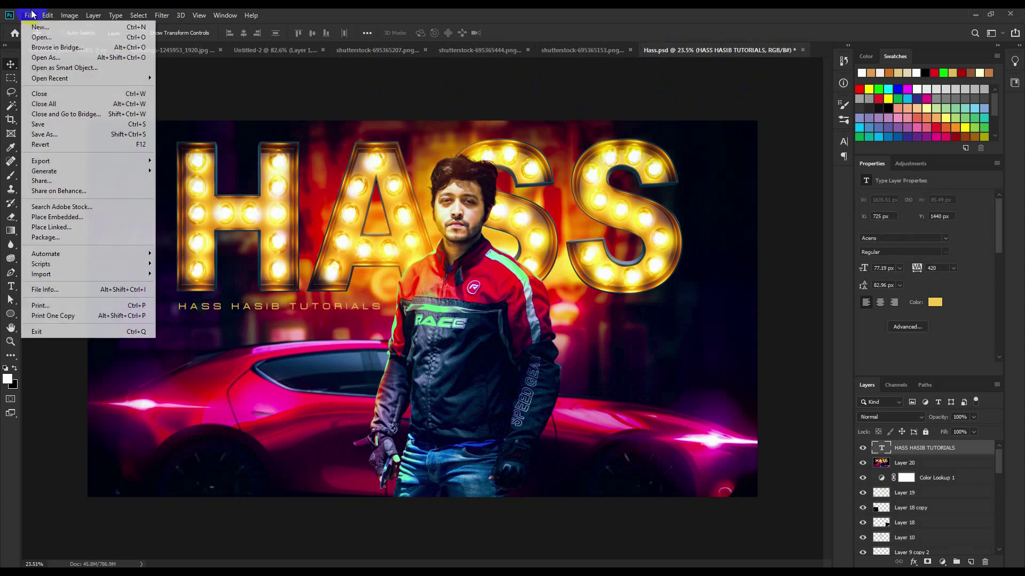
click(33, 26)
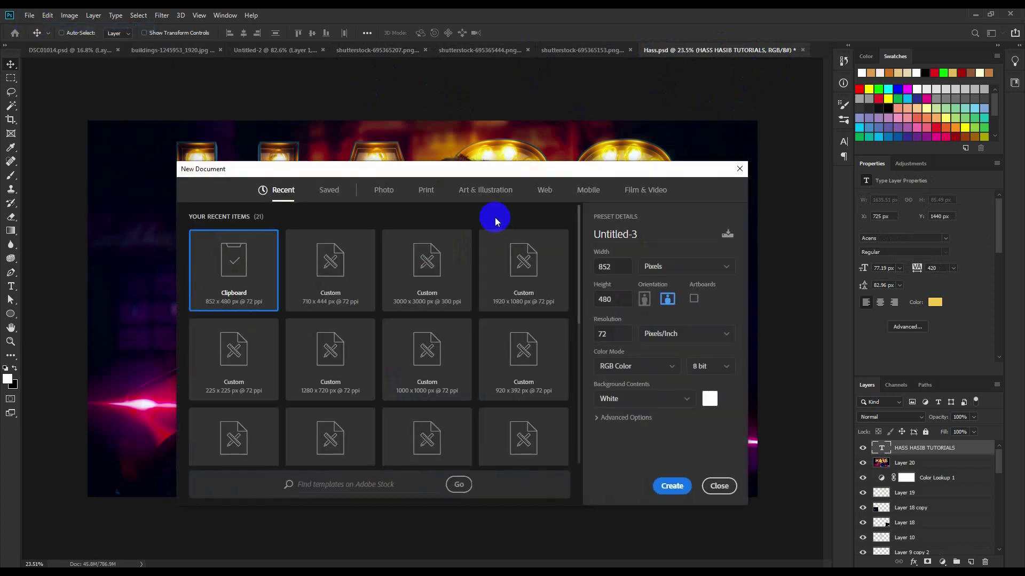
click(507, 256)
click(668, 484)
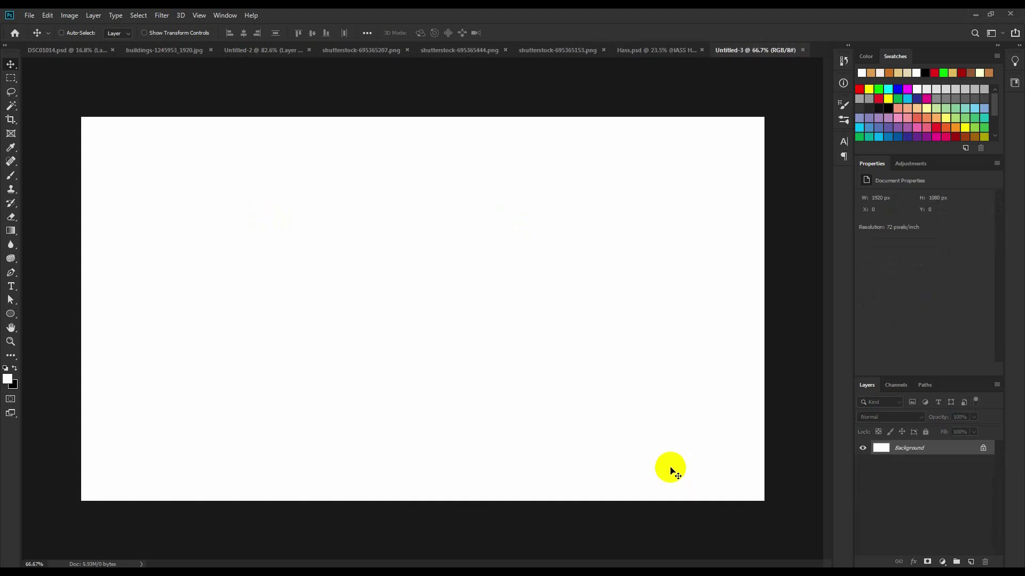
Add a black Solid Color fill layer, then bring the red car image into view.
scroll(694, 456, up, 1)
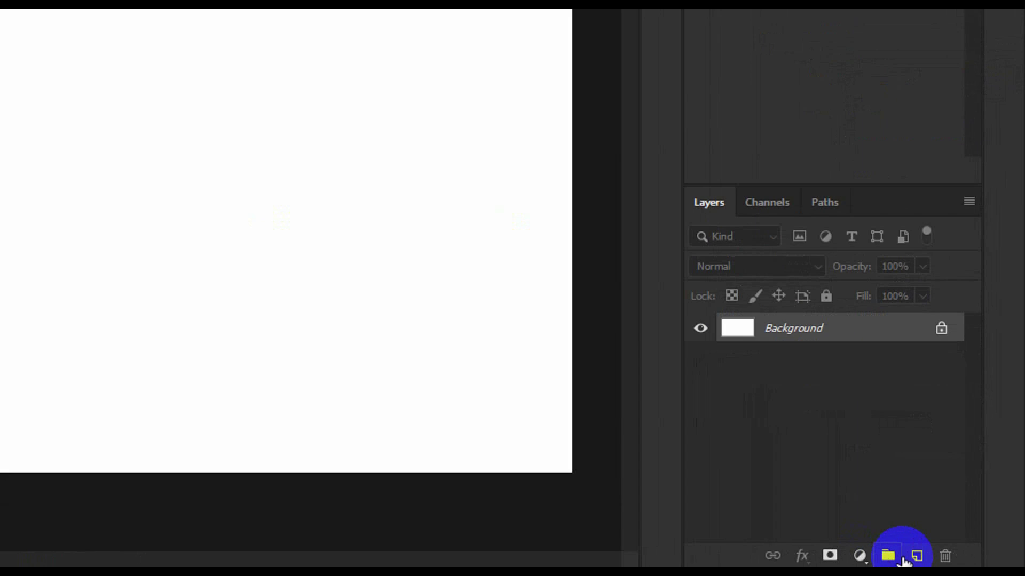
click(859, 555)
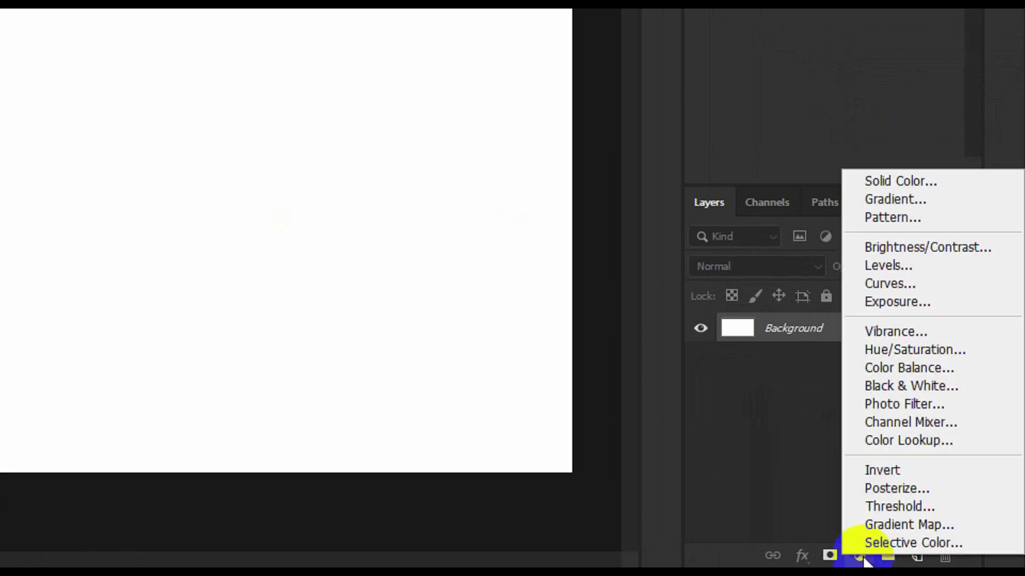
click(877, 182)
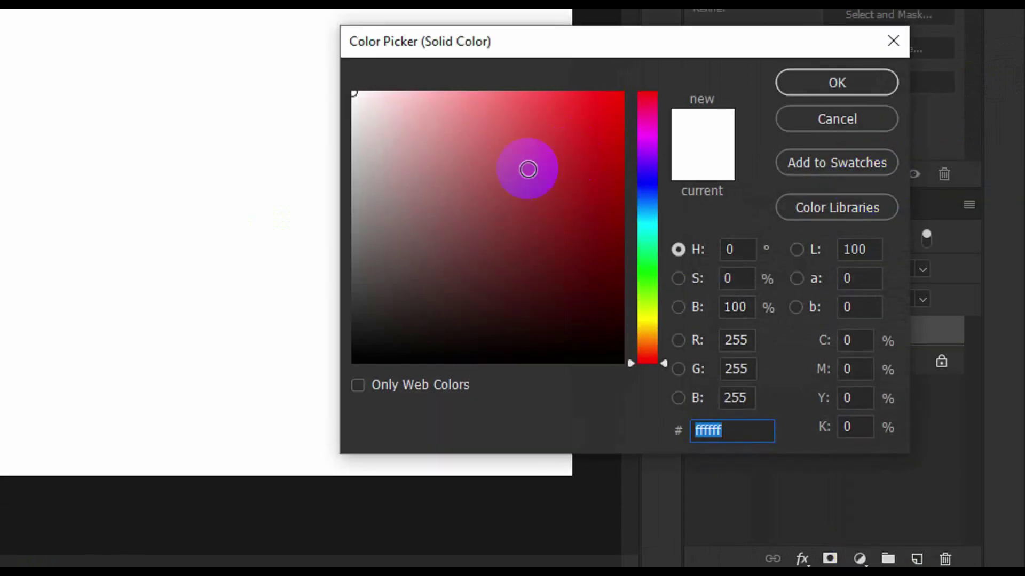
drag(528, 169, 315, 384)
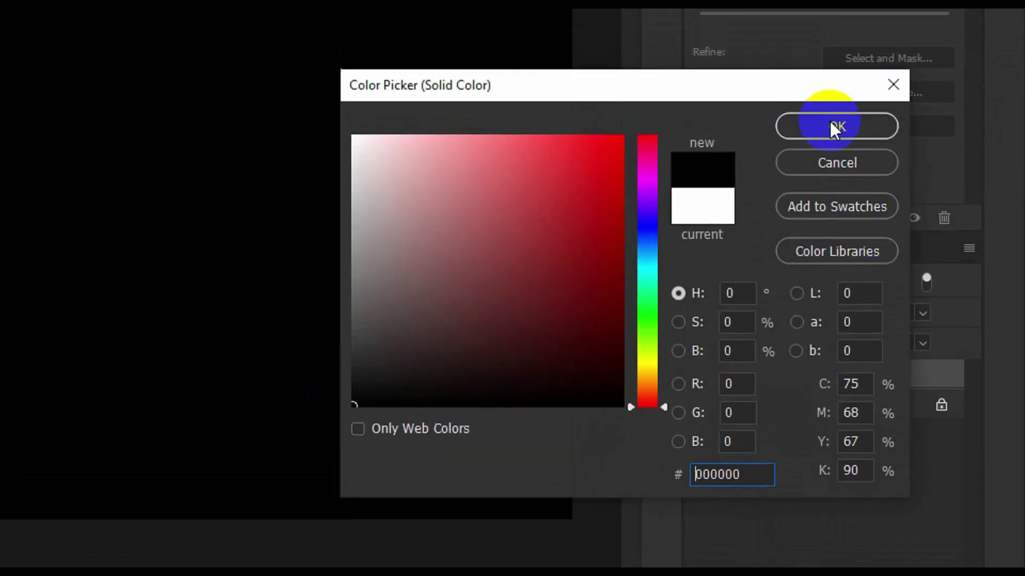
click(836, 83)
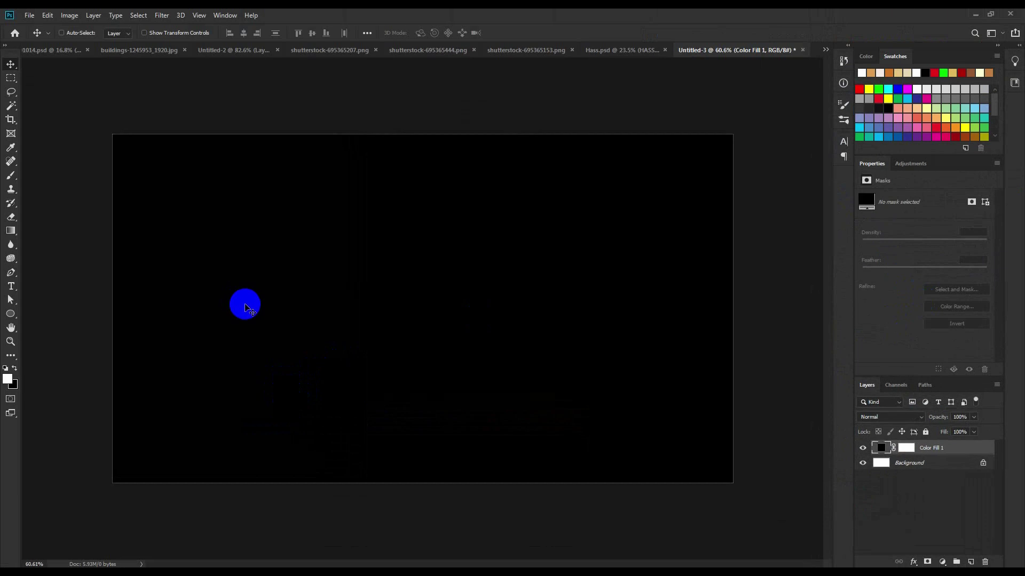
click(210, 51)
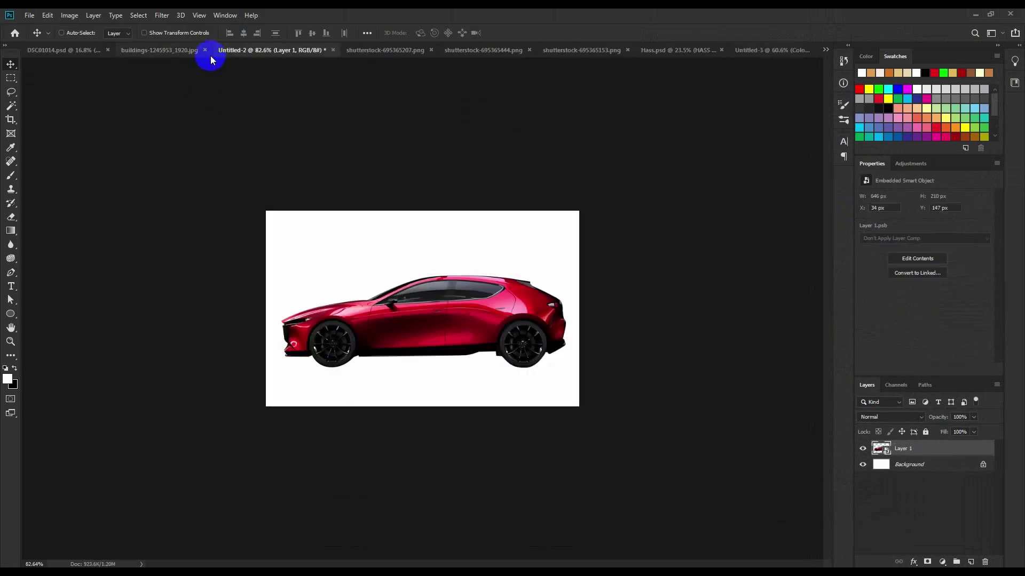
Drag the neon street photo into Untitled-3 as Layer 1 and give it a layer mask.
click(165, 51)
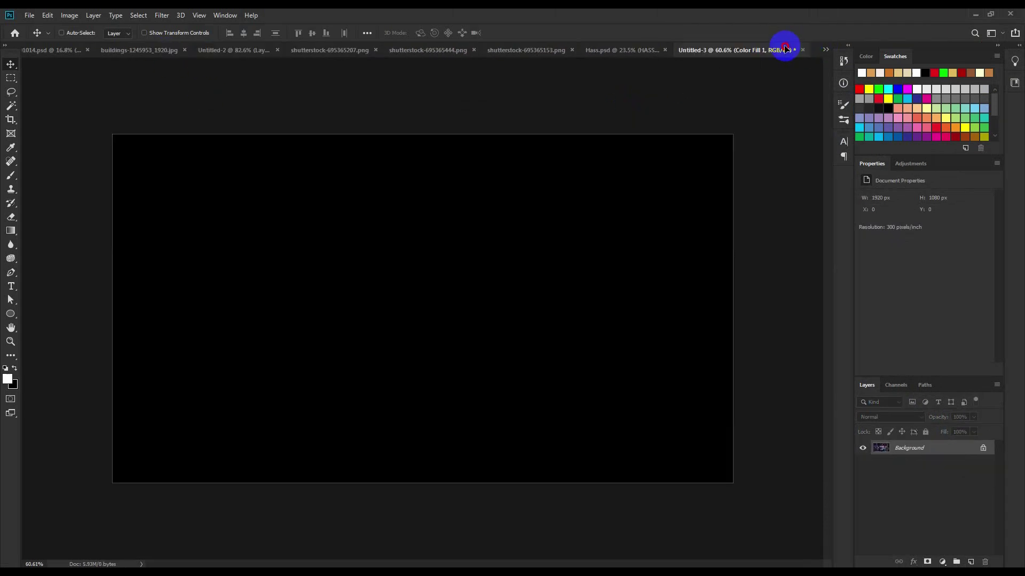
mouse_move(815, 54)
mouse_down()
mouse_move(487, 330)
mouse_move(428, 319)
mouse_move(449, 304)
mouse_up()
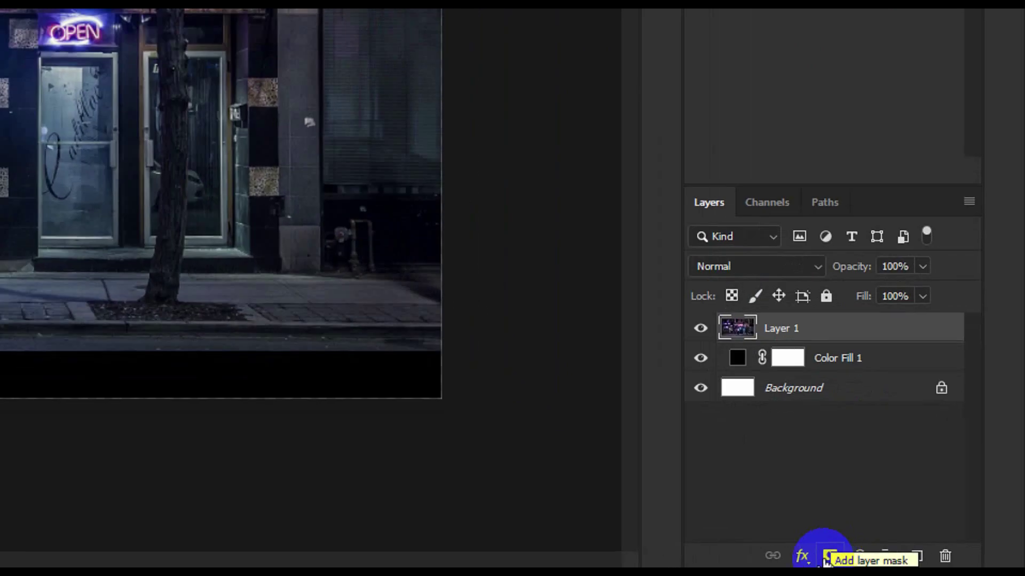
click(831, 557)
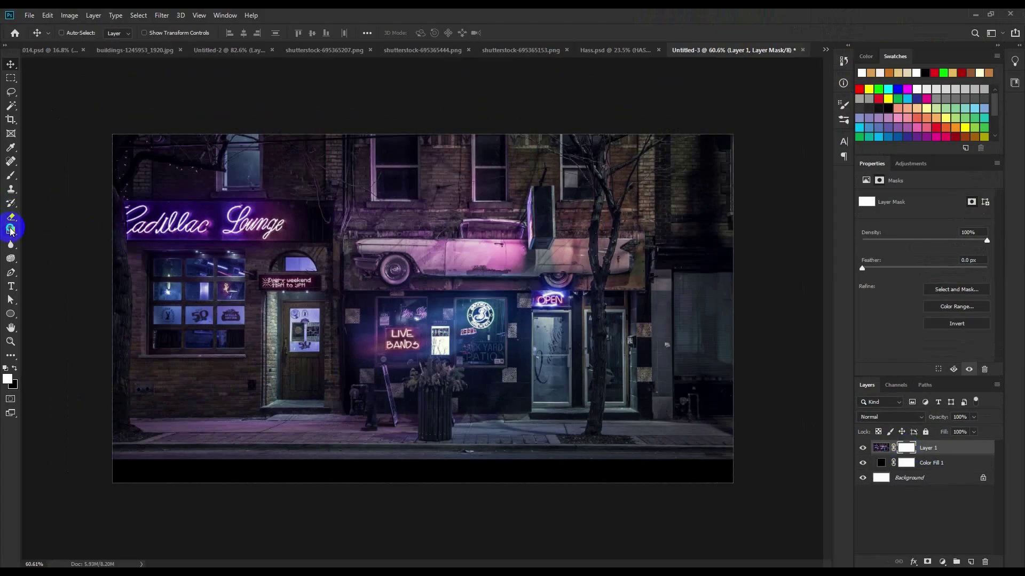
Paint black at 100% opacity along Layer 1's mask bottom to fade the sidewalk.
click(10, 230)
click(10, 176)
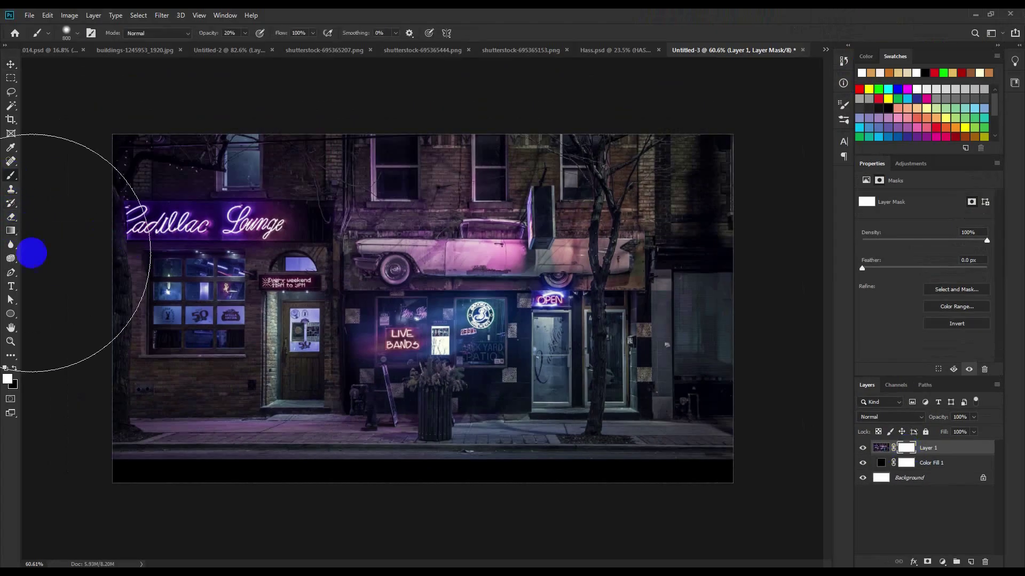
key(d)
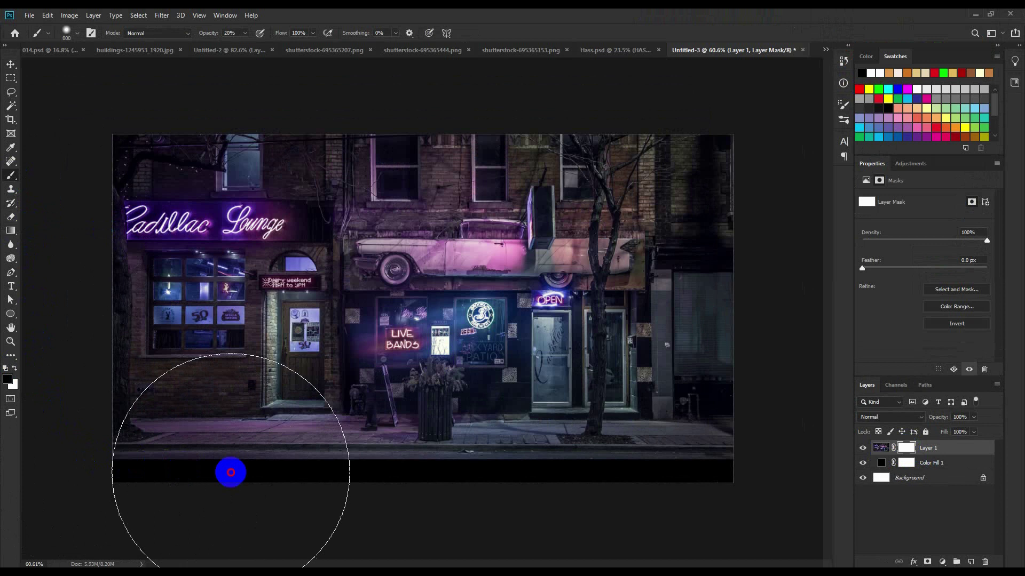
key(0)
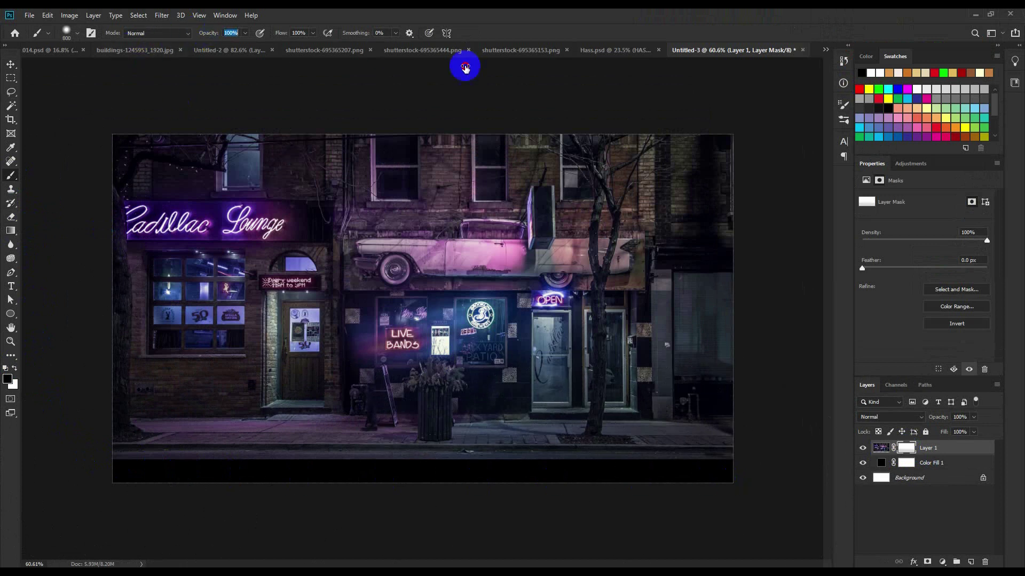
click(659, 534)
mouse_move(659, 534)
mouse_down()
mouse_move(263, 560)
mouse_move(710, 549)
mouse_move(61, 537)
mouse_move(679, 536)
mouse_move(394, 549)
mouse_move(194, 539)
mouse_move(770, 504)
mouse_up()
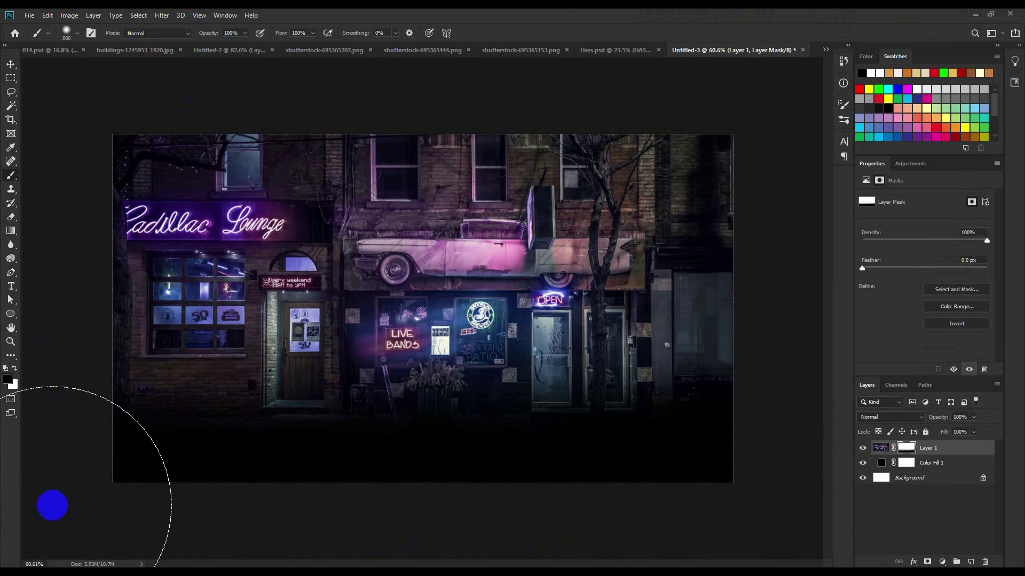
click(11, 64)
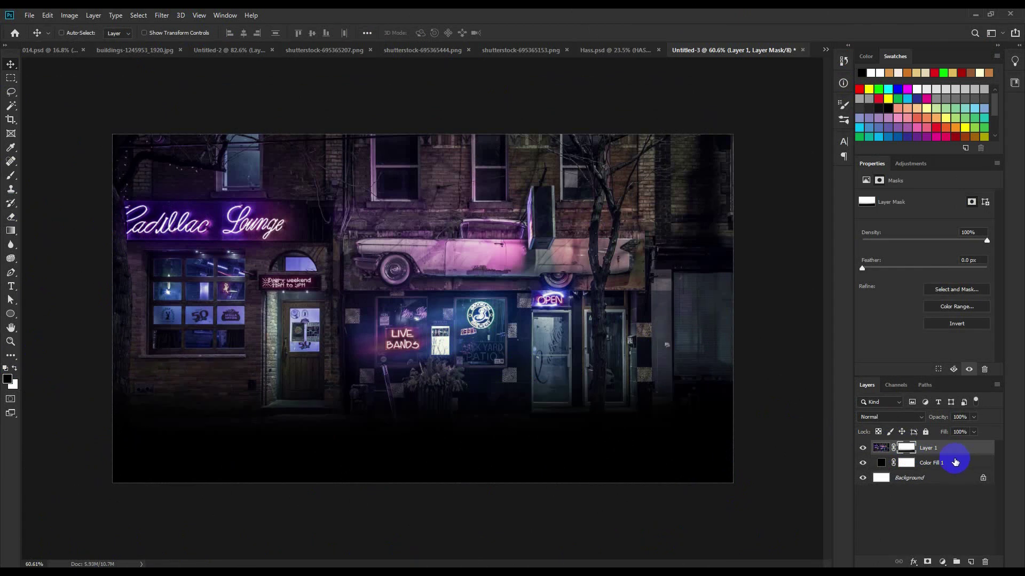
Add a Brightness/Contrast adjustment with Brightness -150 and Contrast 100.
click(942, 562)
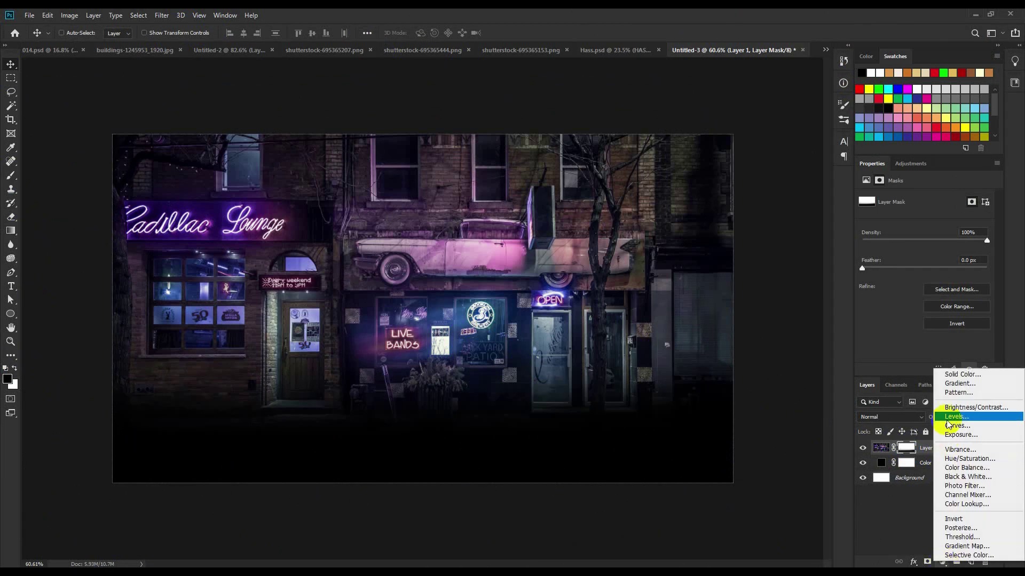
click(960, 409)
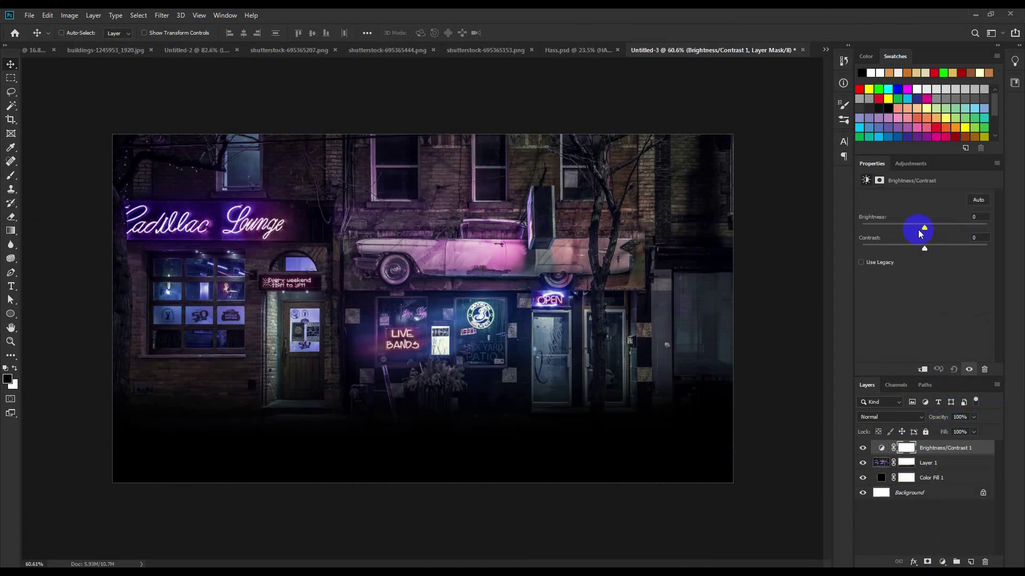
mouse_move(921, 233)
mouse_down()
mouse_move(791, 263)
mouse_move(1022, 266)
mouse_up()
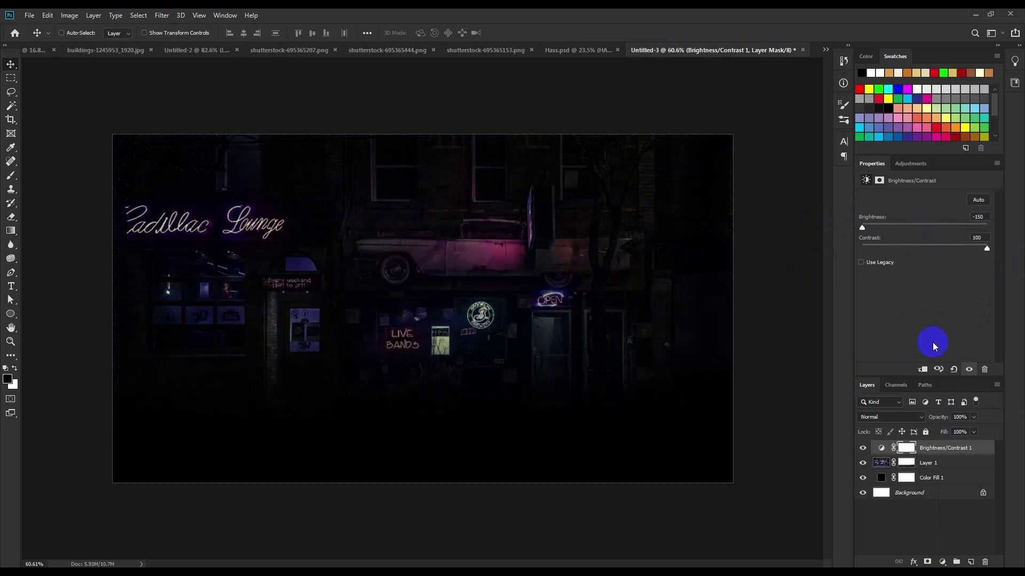
Brush the adjustment mask at 1300 px, 50% opacity so the centre stays brighter.
click(906, 452)
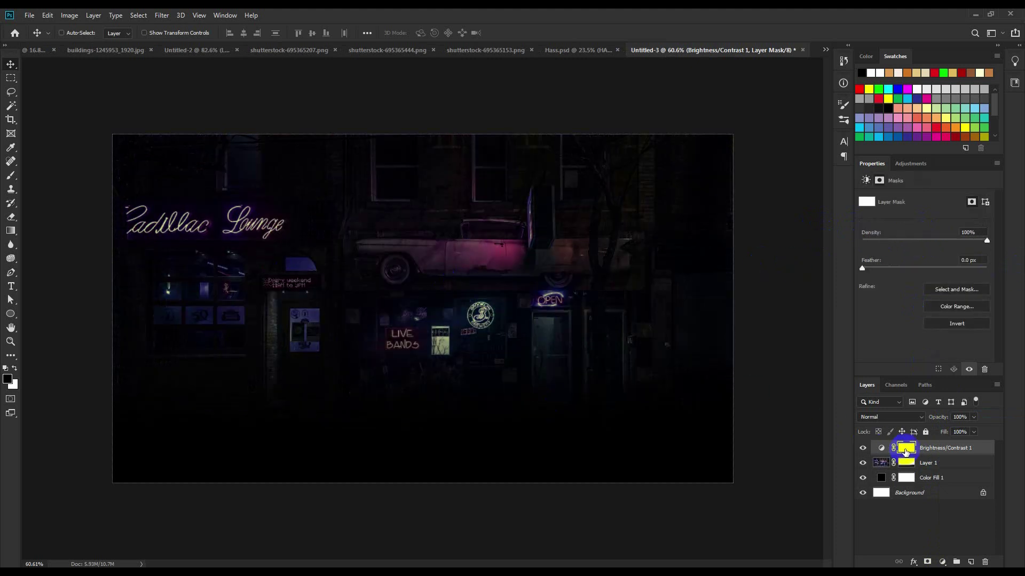
click(10, 175)
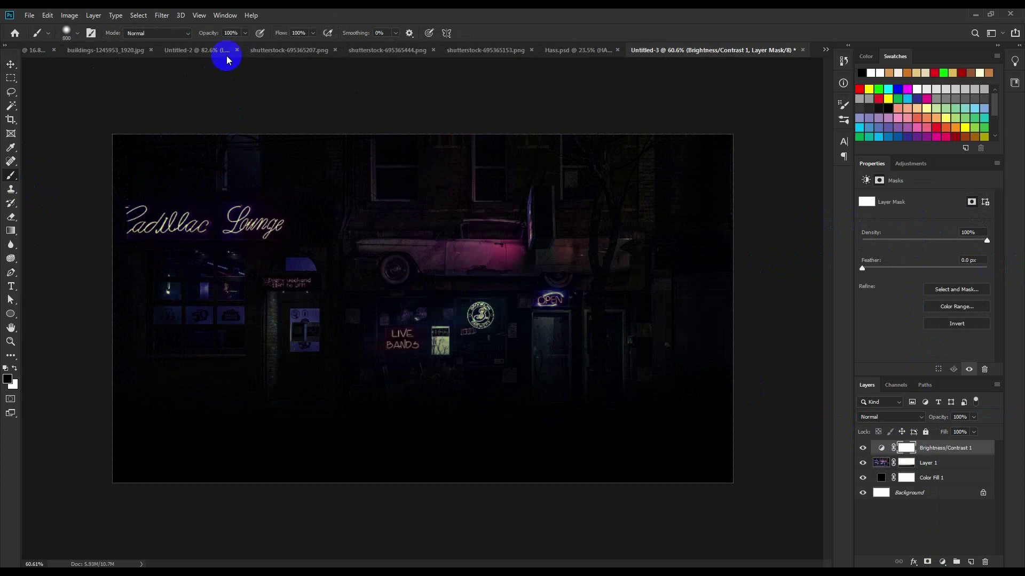
click(425, 291)
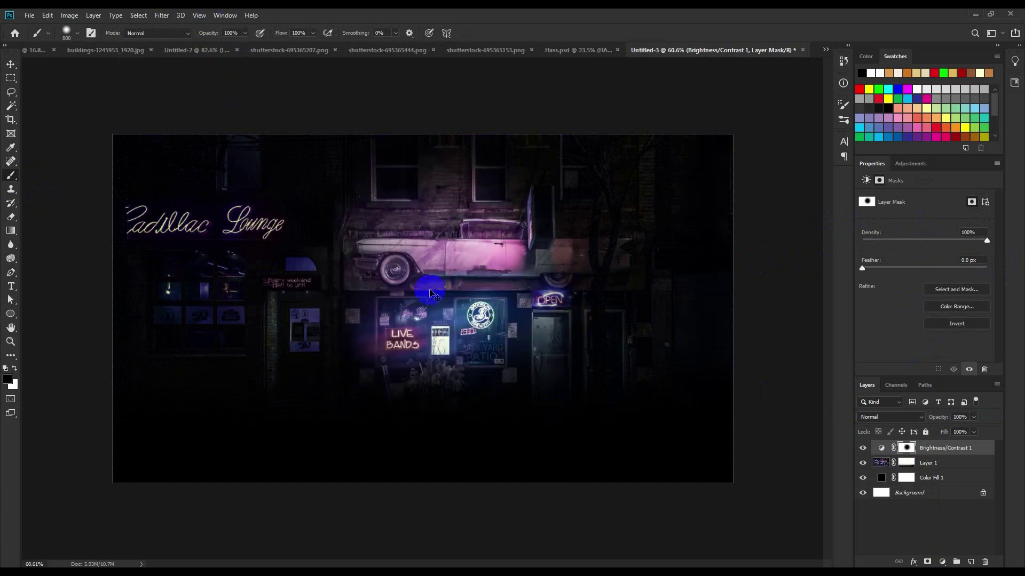
key(ctrl+z)
key(bracketright)
key(bracketright)
key(bracketright)
key(bracketright)
key(bracketright)
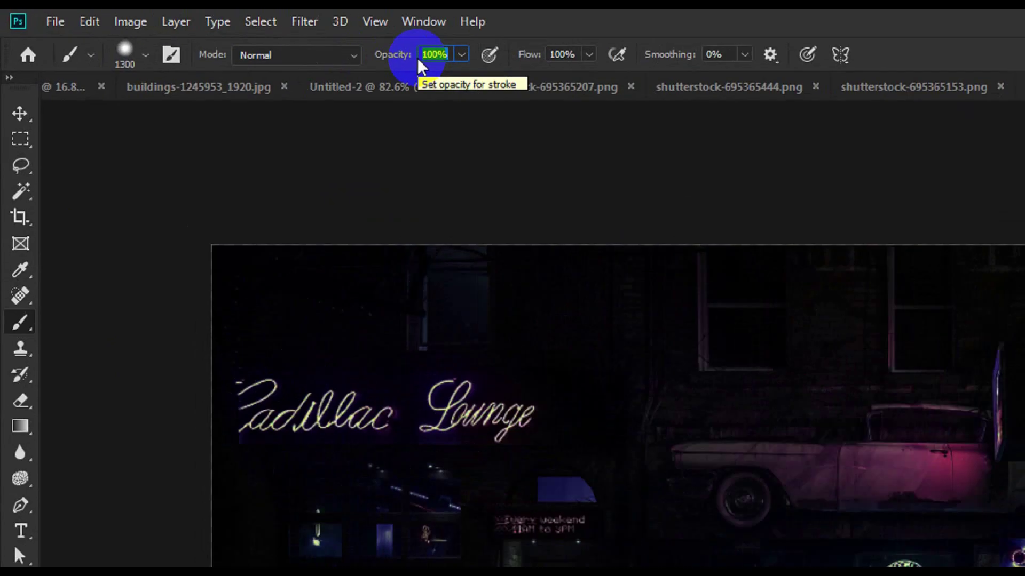
text(5)
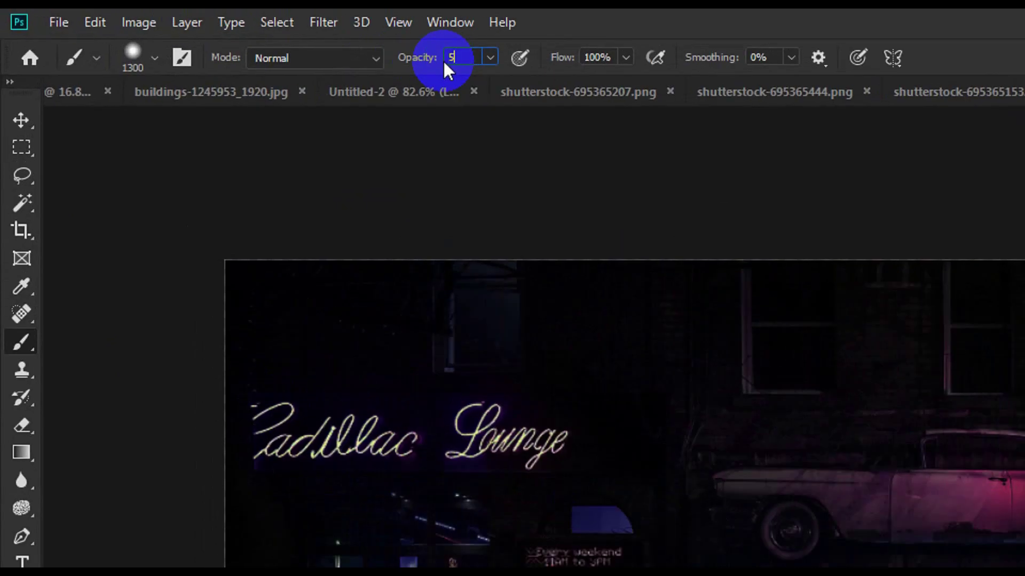
text(0)
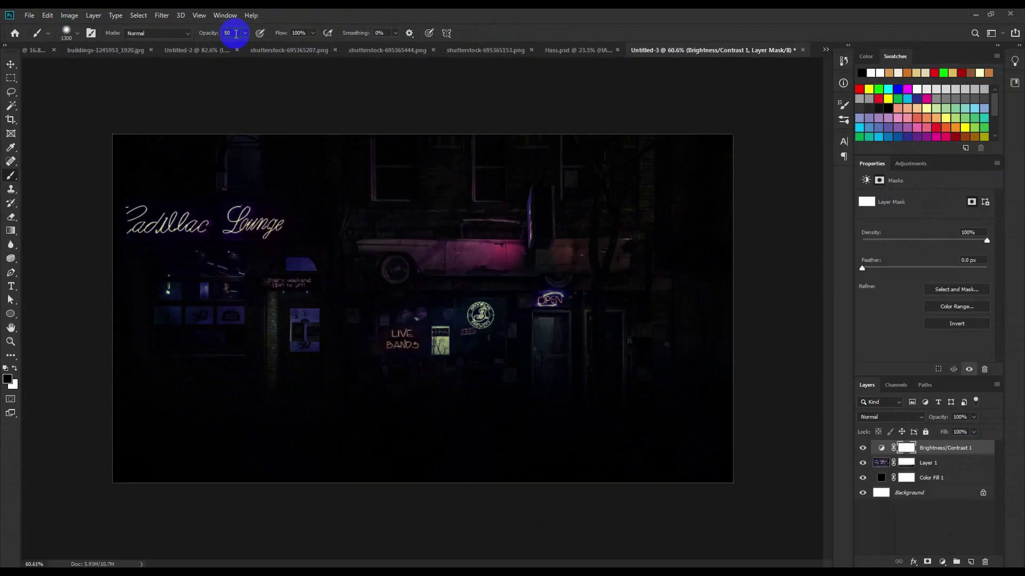
click(414, 291)
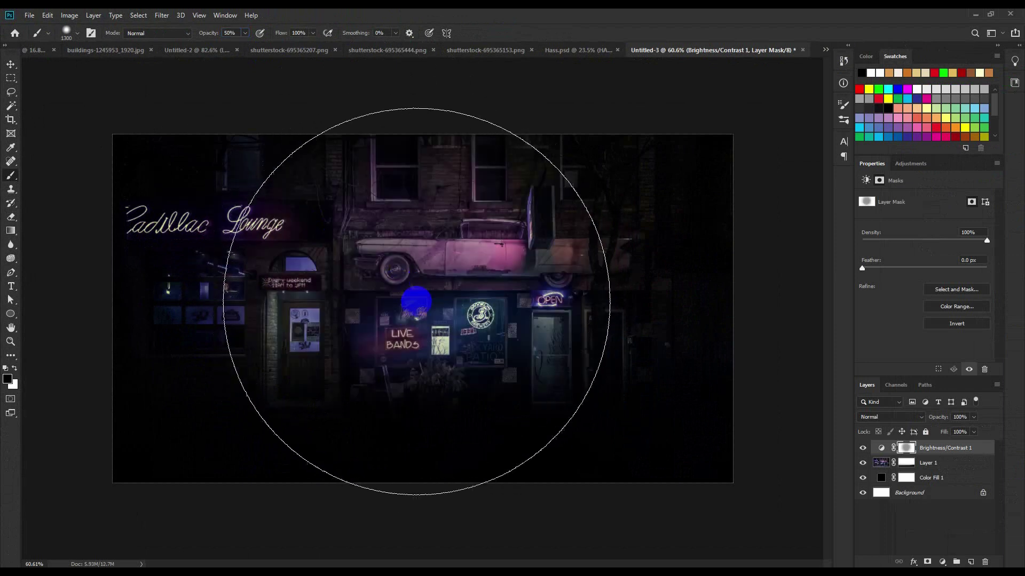
drag(416, 302, 400, 293)
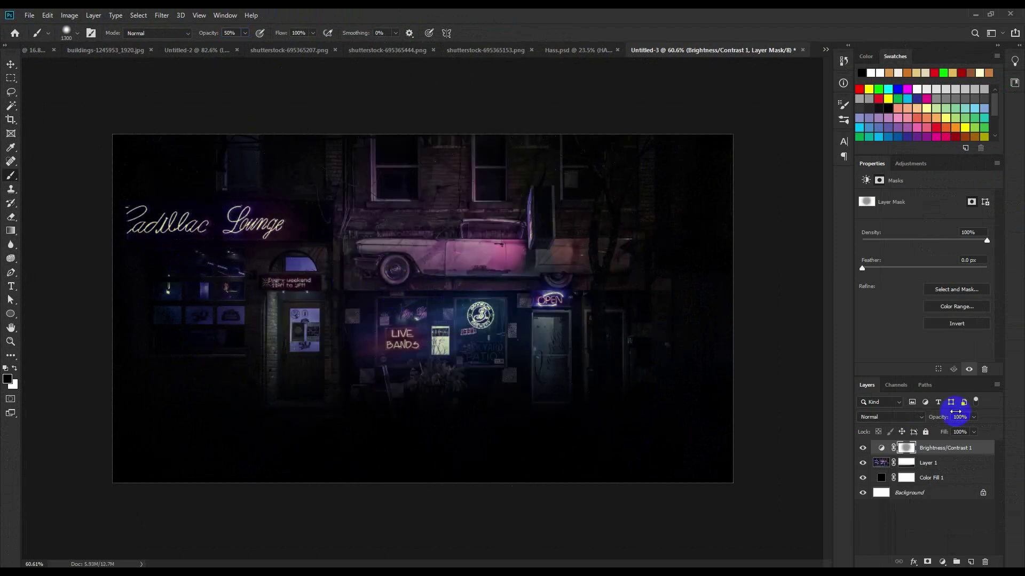
click(11, 65)
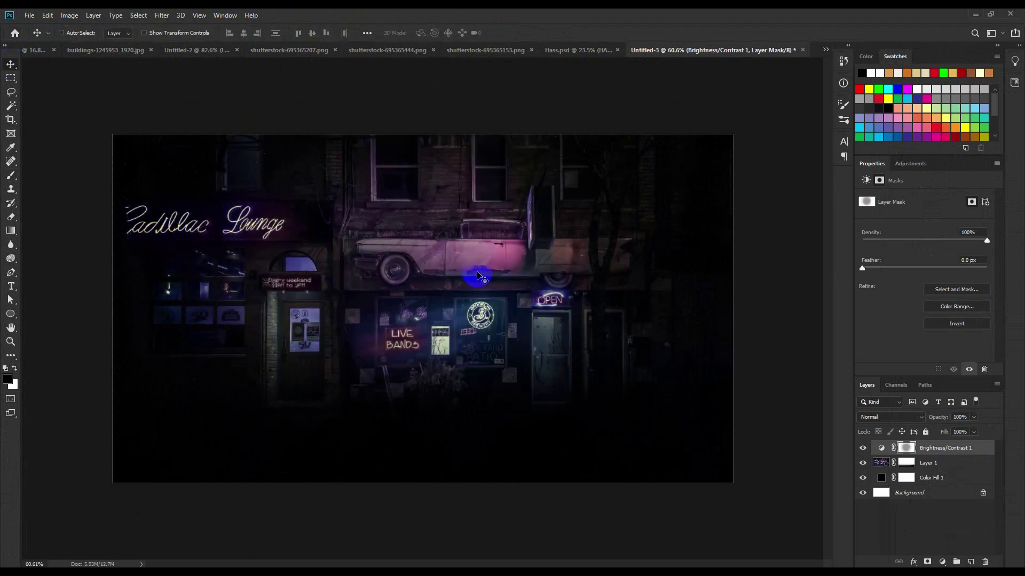
click(863, 448)
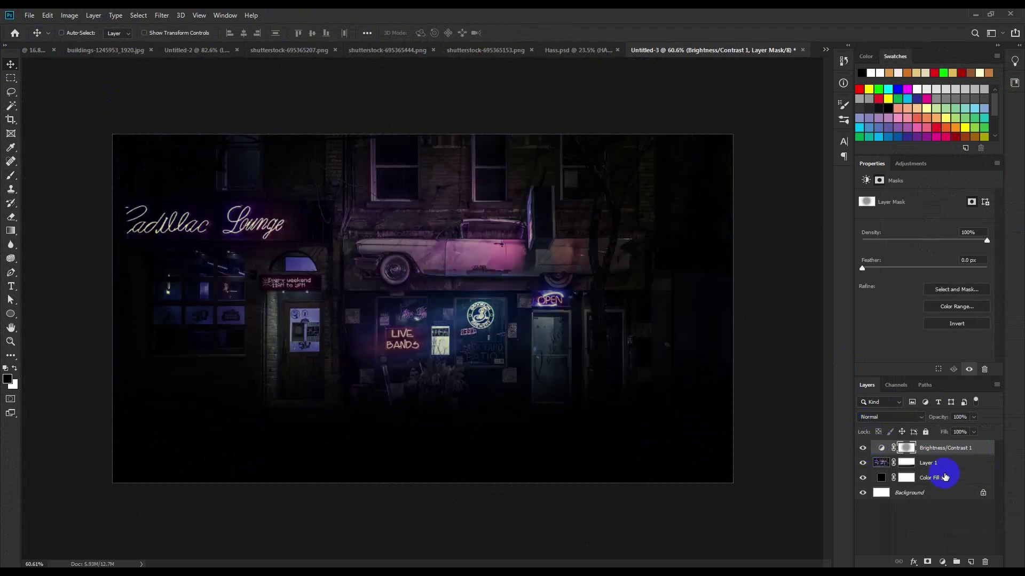
click(944, 467)
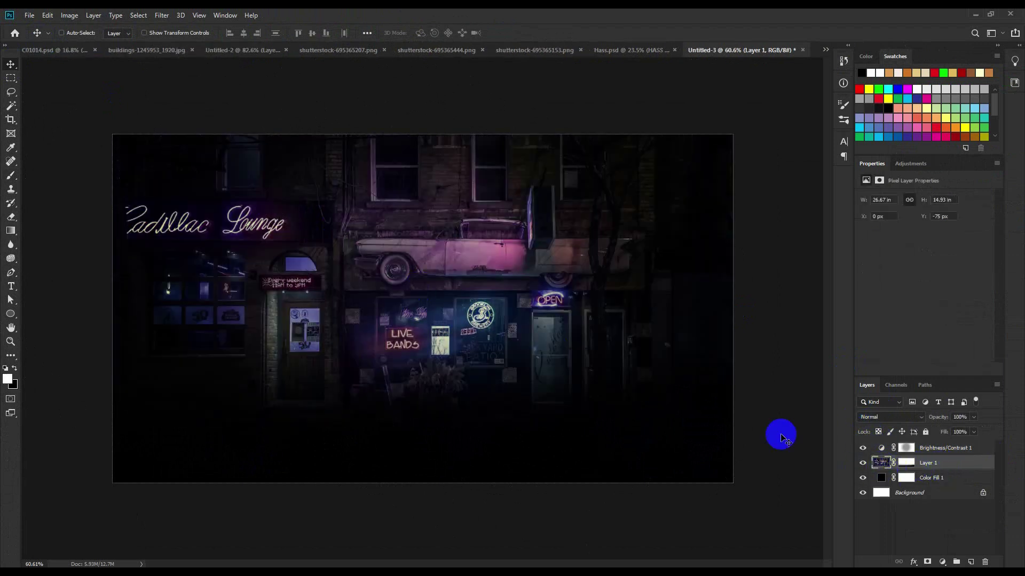
Give the street photo a Gaussian Blur of about 5 pixels and compare the darkening.
click(159, 16)
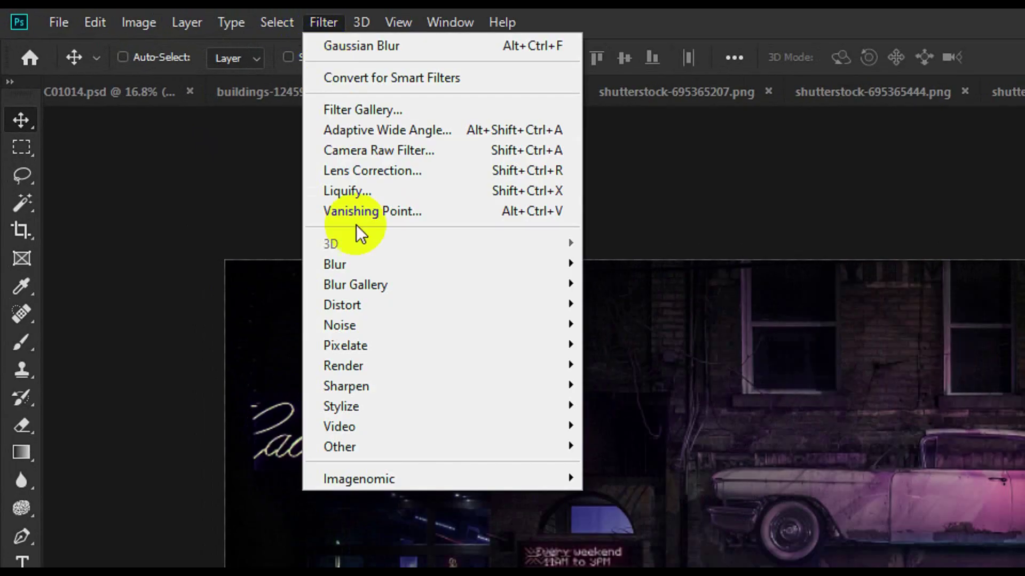
mouse_move(335, 264)
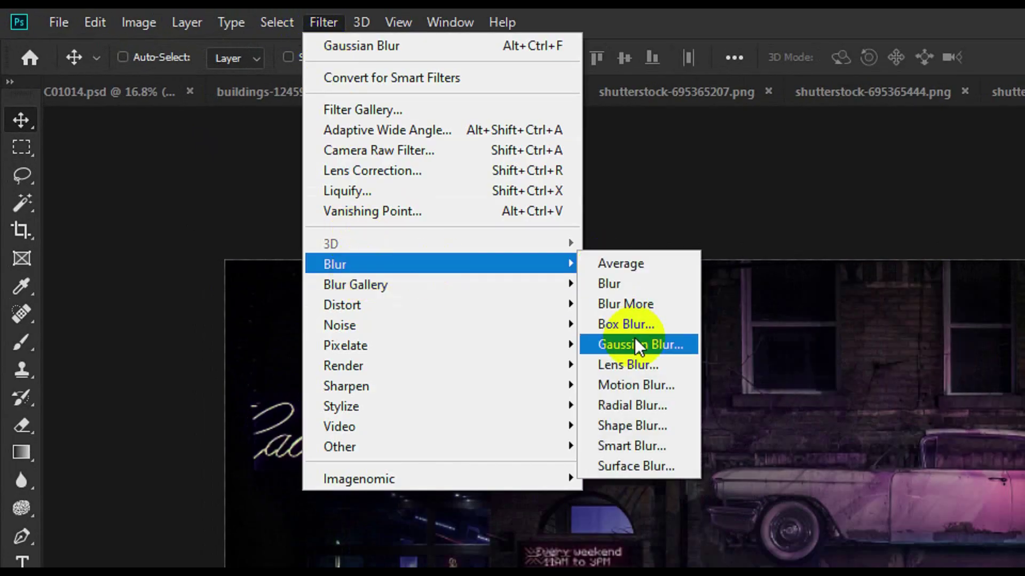
click(667, 348)
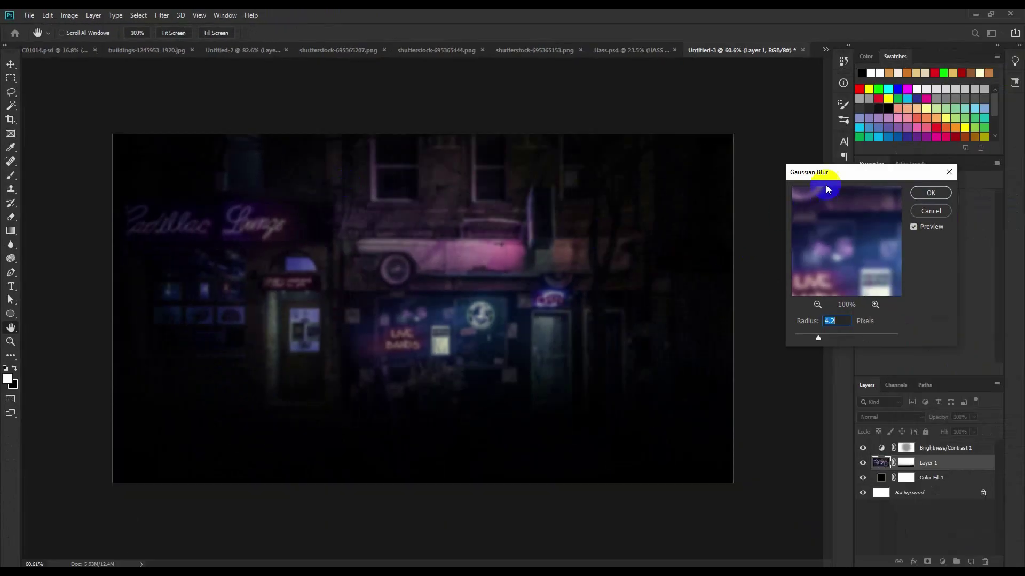
mouse_move(817, 175)
mouse_down()
mouse_move(435, 227)
mouse_move(370, 209)
mouse_up()
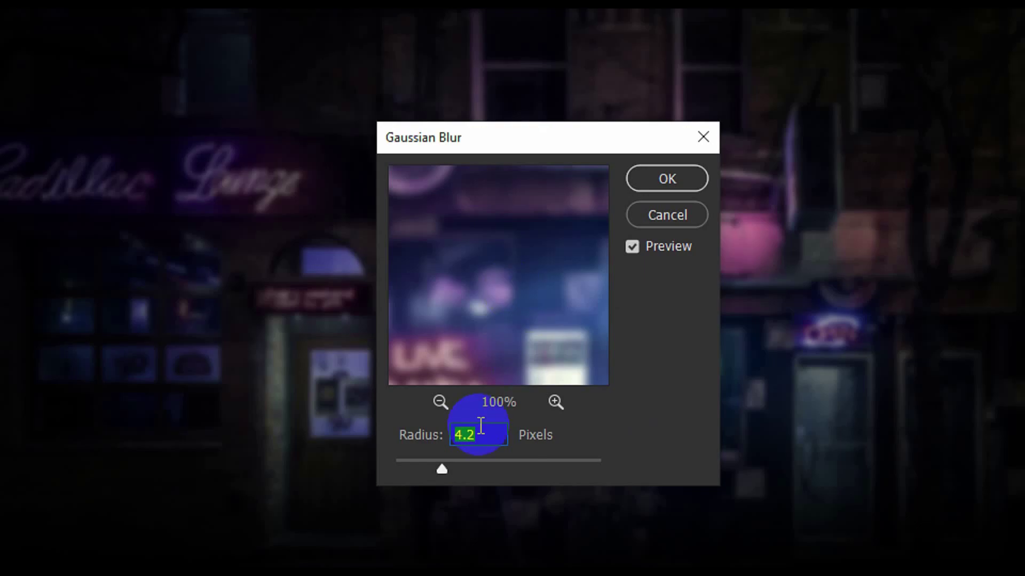
drag(443, 445, 453, 445)
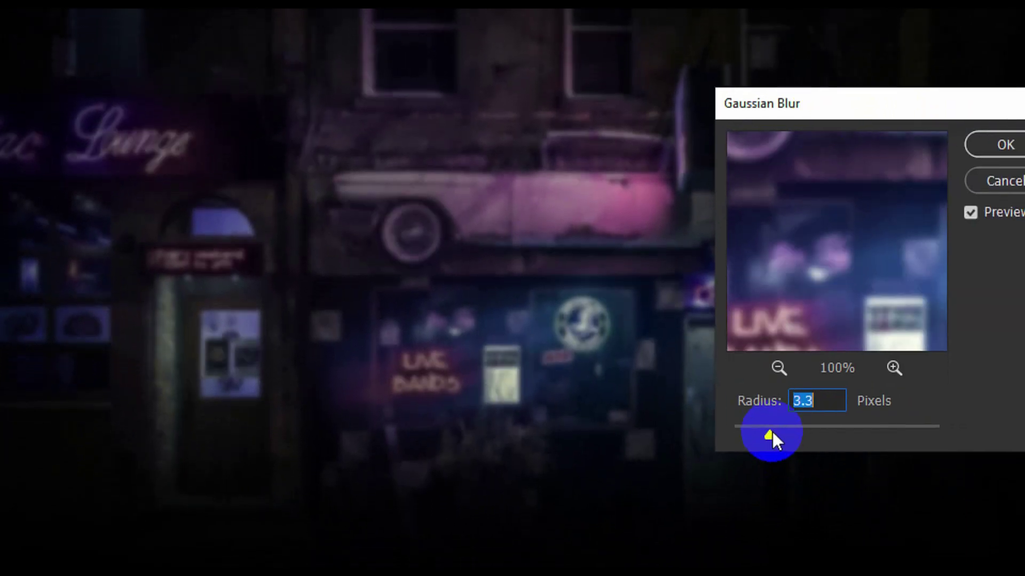
drag(777, 452, 786, 428)
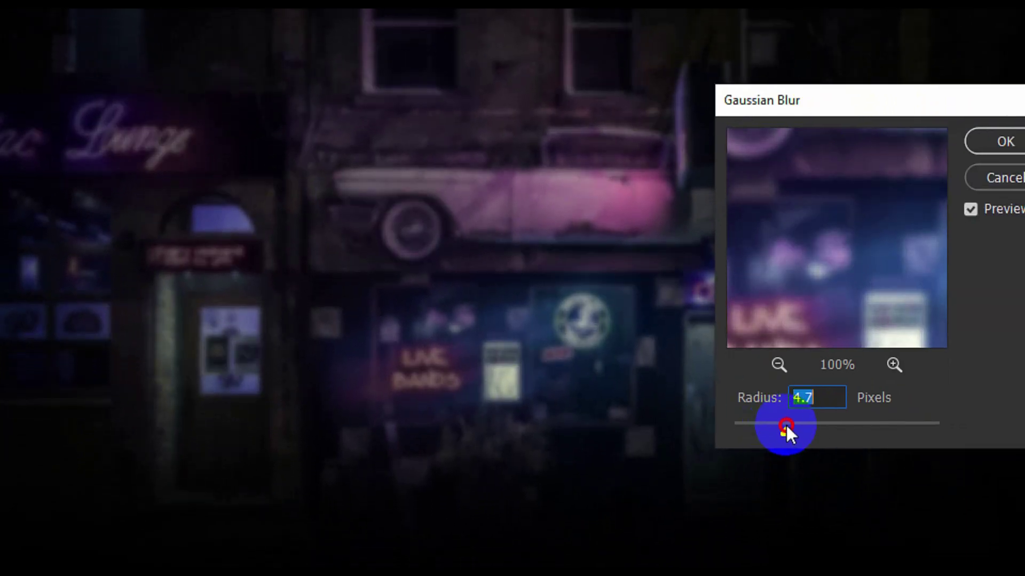
drag(786, 427, 788, 427)
click(998, 142)
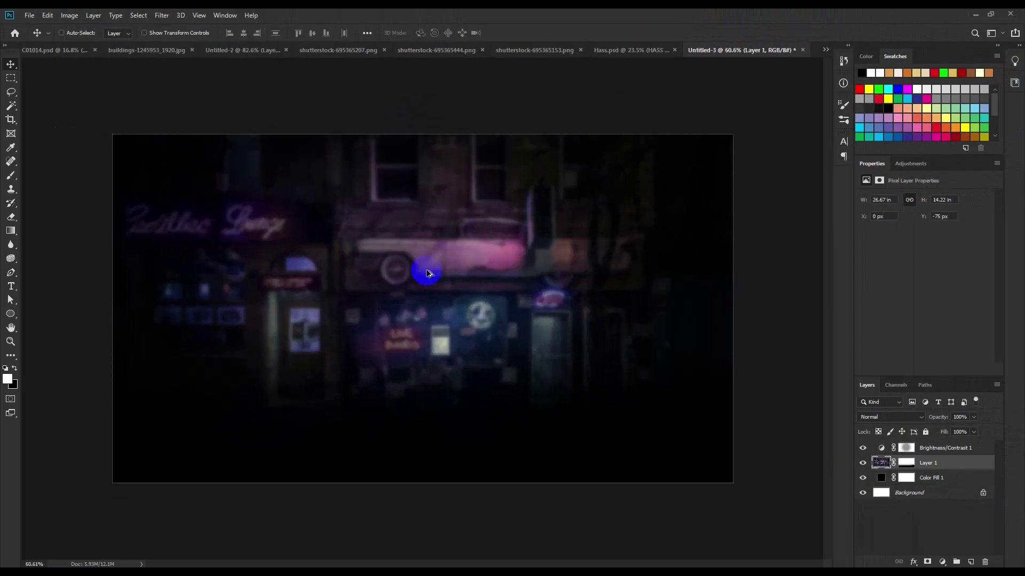
click(944, 451)
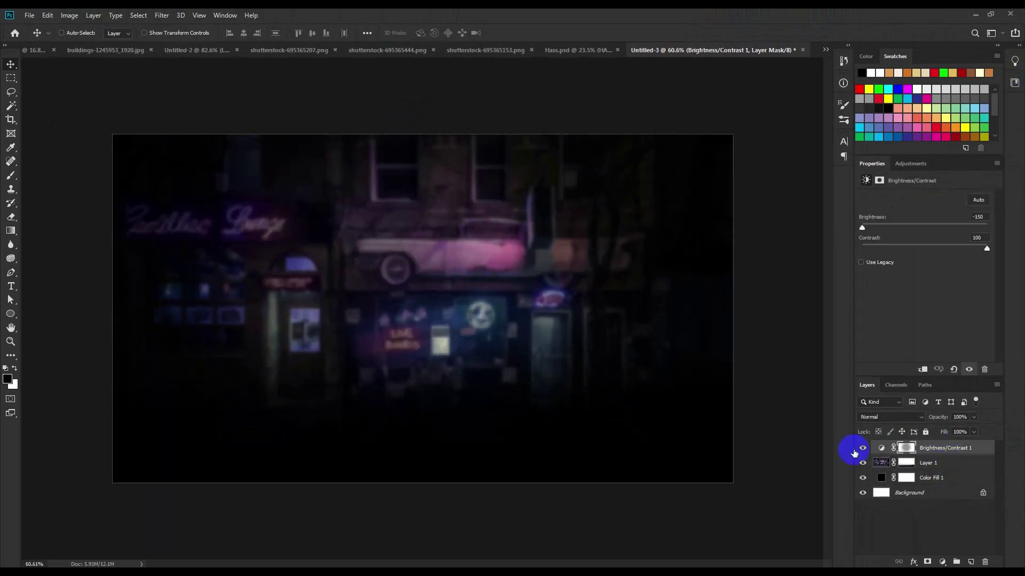
click(862, 447)
scroll(456, 334, up, 1)
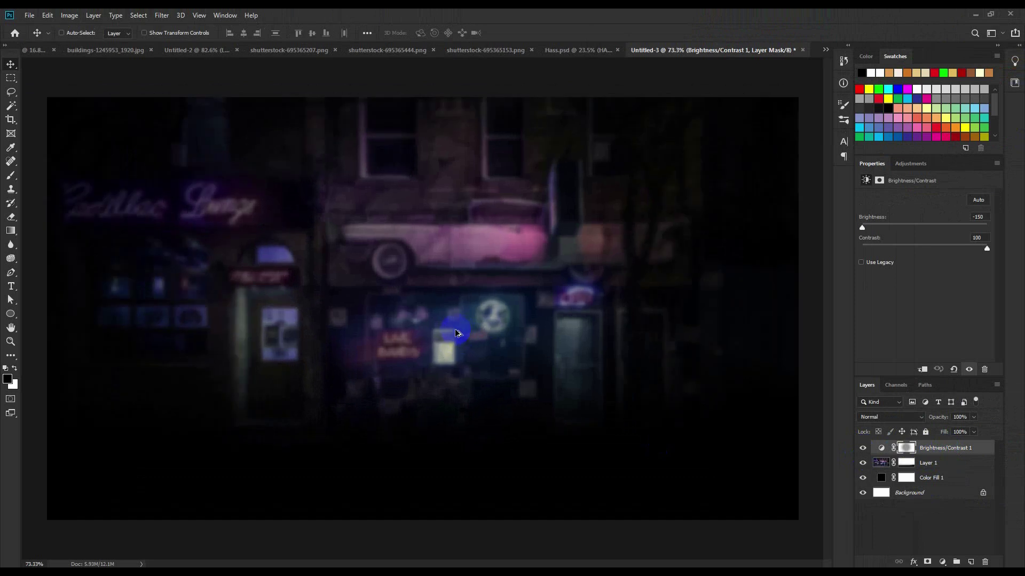
Bring the red car into the composite, flip it horizontally and scale it up.
click(197, 50)
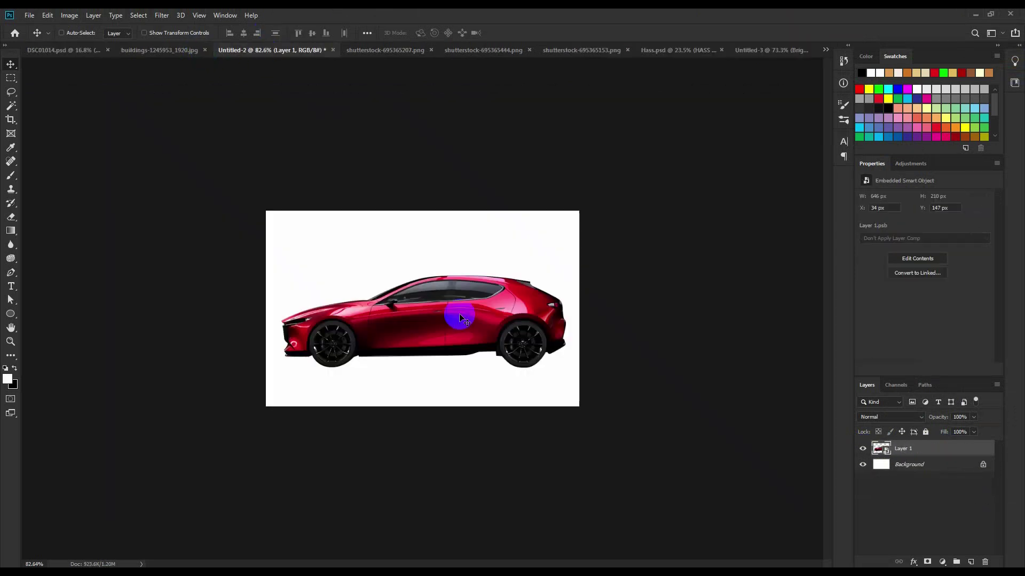
mouse_move(460, 318)
mouse_down()
mouse_move(787, 119)
mouse_move(754, 50)
mouse_move(453, 383)
mouse_up()
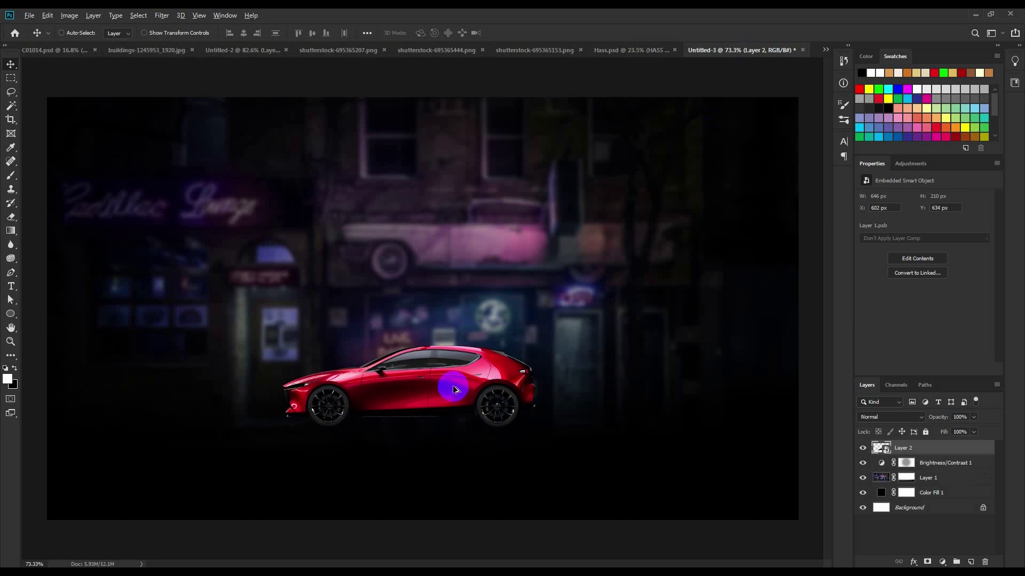
key(ctrl+minus)
key(ctrl+minus)
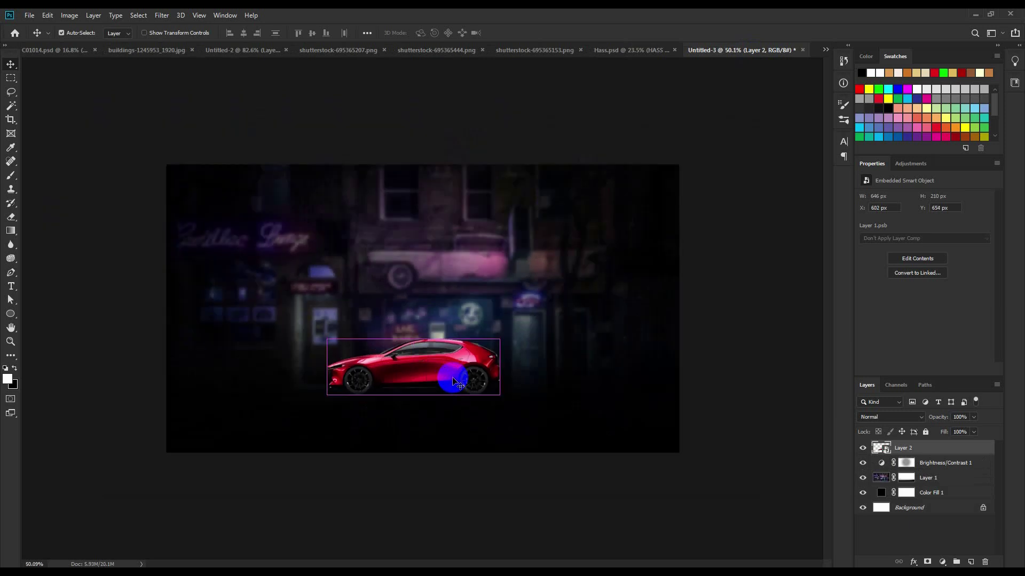
key(ctrl+t)
right_click(453, 380)
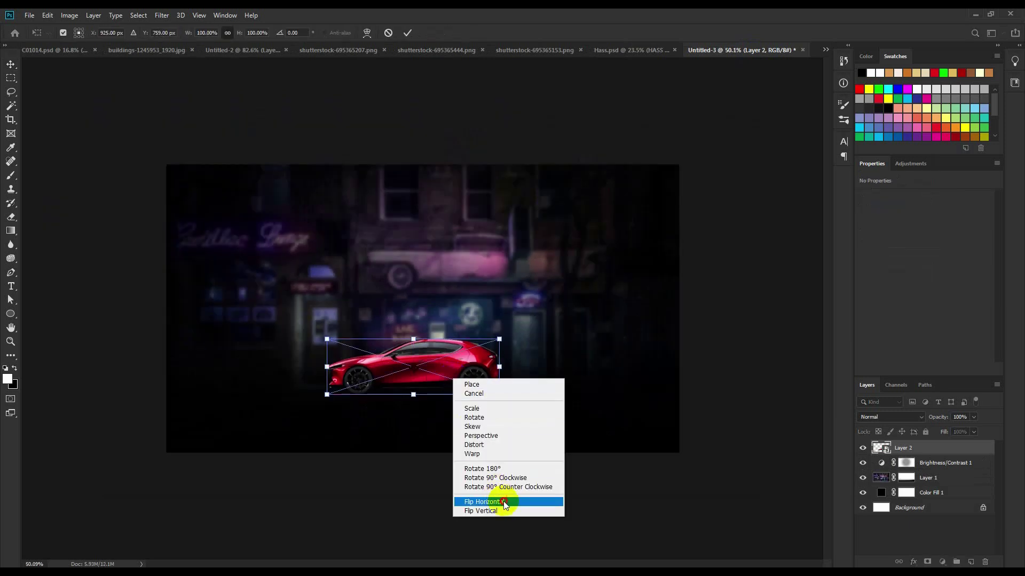
click(483, 501)
mouse_move(499, 394)
mouse_down()
mouse_move(662, 448)
mouse_move(648, 460)
mouse_up()
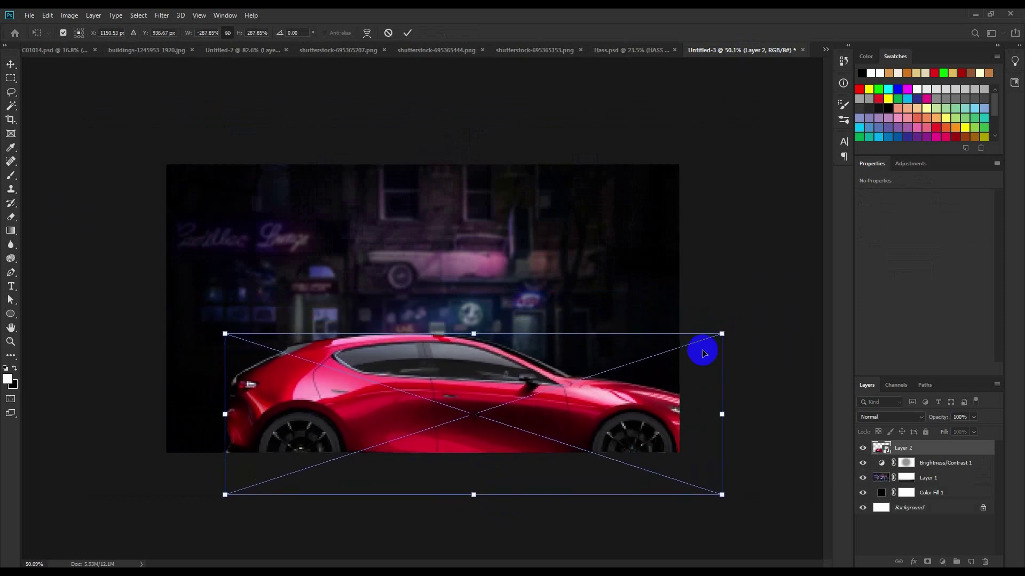
drag(722, 334, 760, 321)
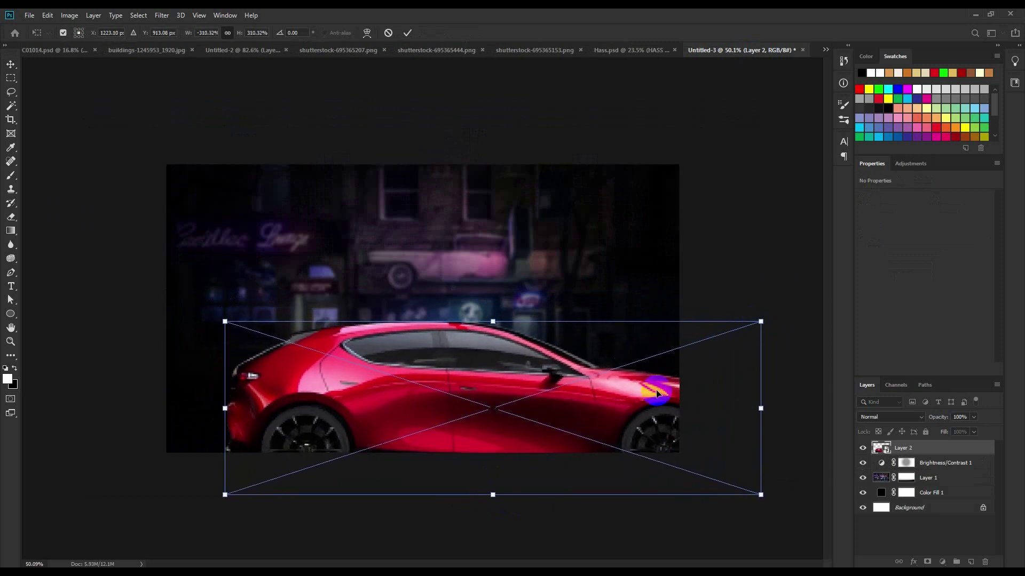
drag(610, 401, 599, 400)
click(409, 33)
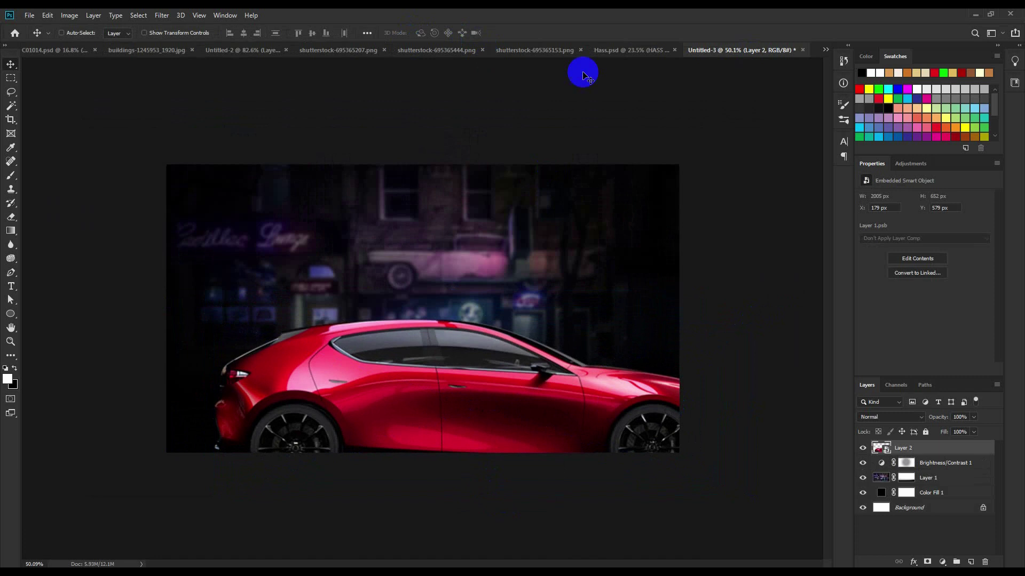
Check the HASS reference, then refine the car's size and place it along the bottom.
click(613, 49)
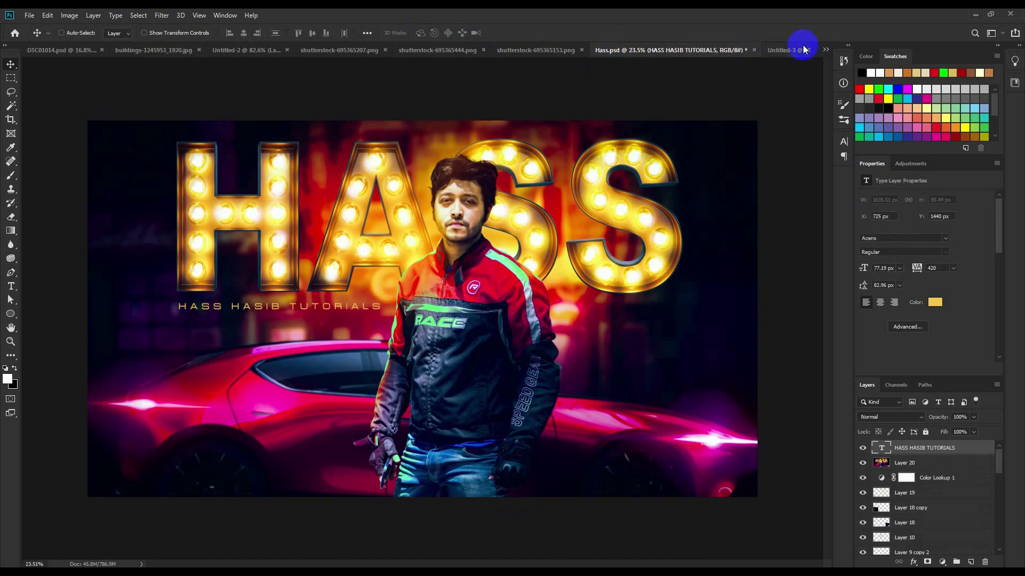
click(801, 50)
drag(587, 395, 549, 393)
key(ctrl+t)
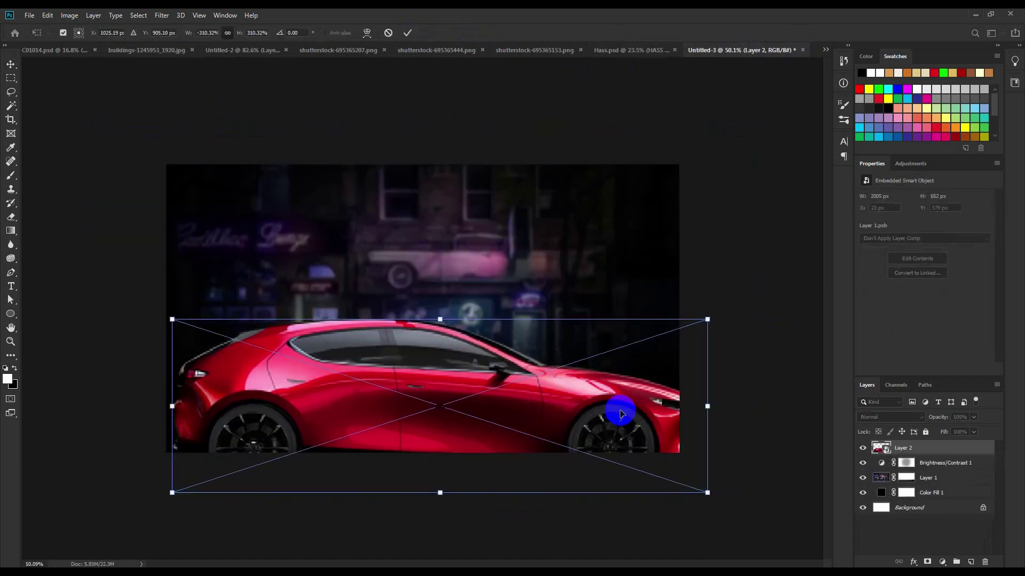
drag(707, 492, 681, 486)
drag(681, 322, 679, 323)
drag(628, 384, 636, 385)
click(416, 35)
drag(441, 390, 445, 380)
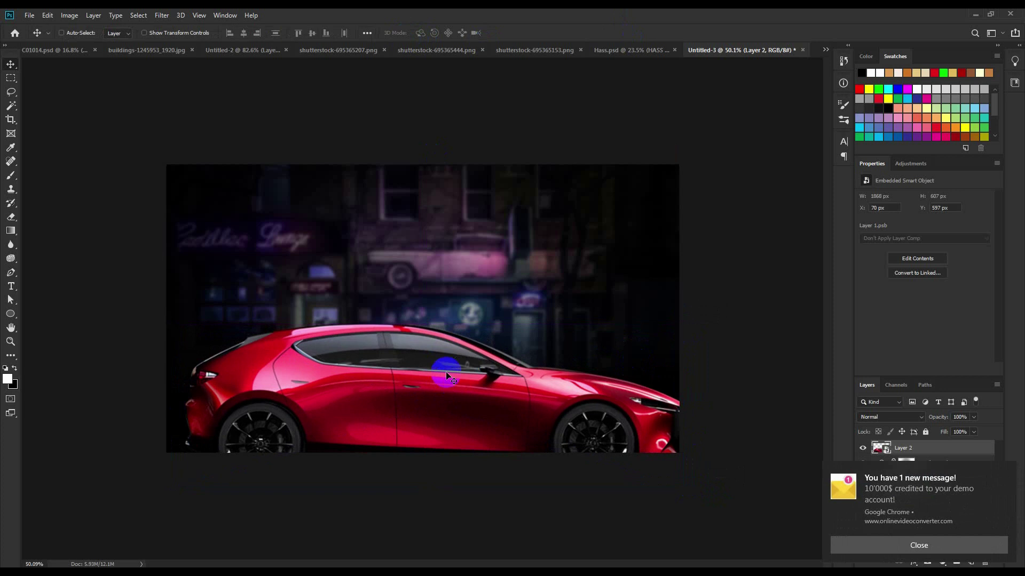
scroll(445, 380, up, 1)
Apply a 2.5-pixel Gaussian Blur smart filter to the red car layer.
click(1006, 472)
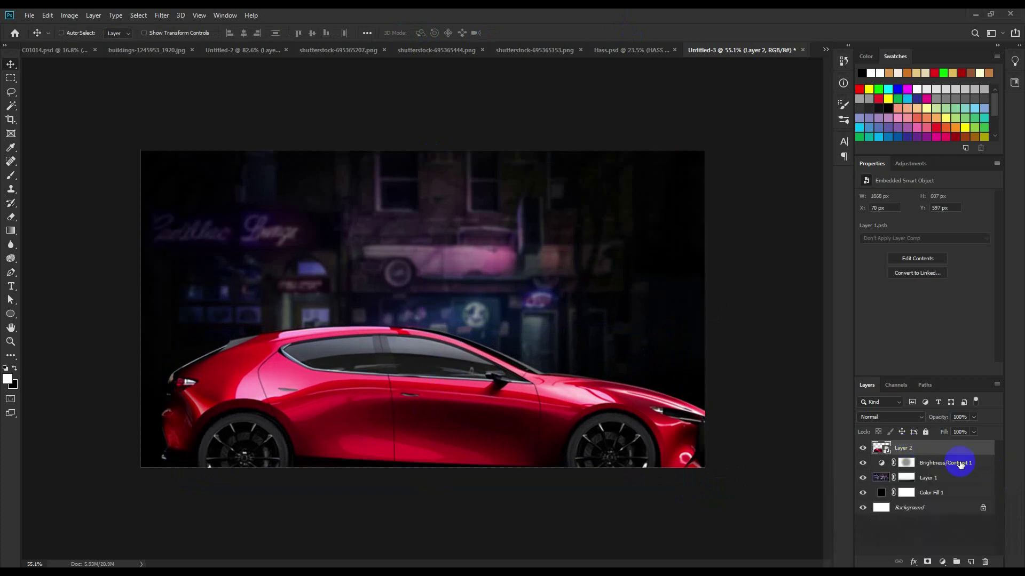
click(162, 15)
click(167, 136)
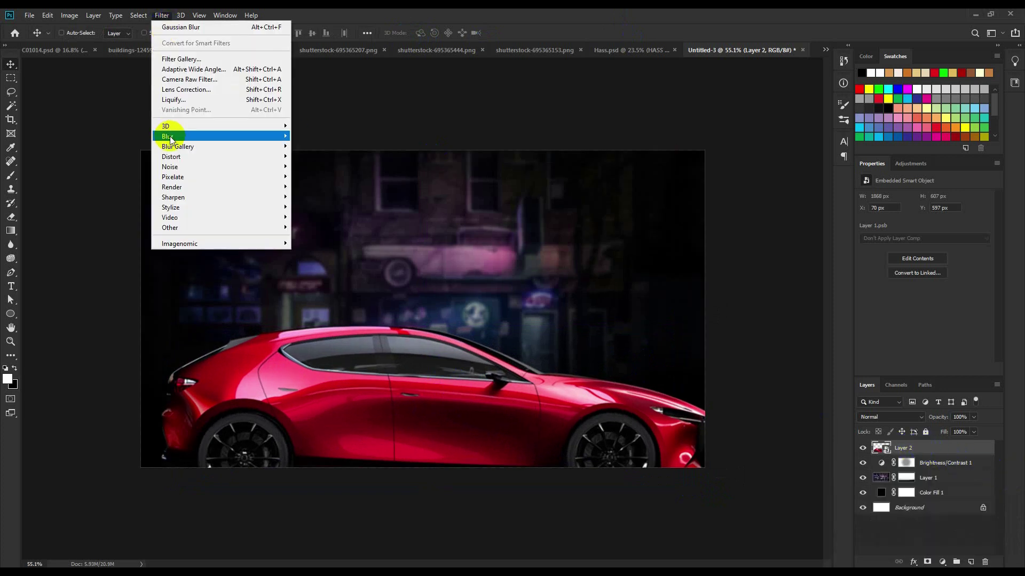
click(323, 177)
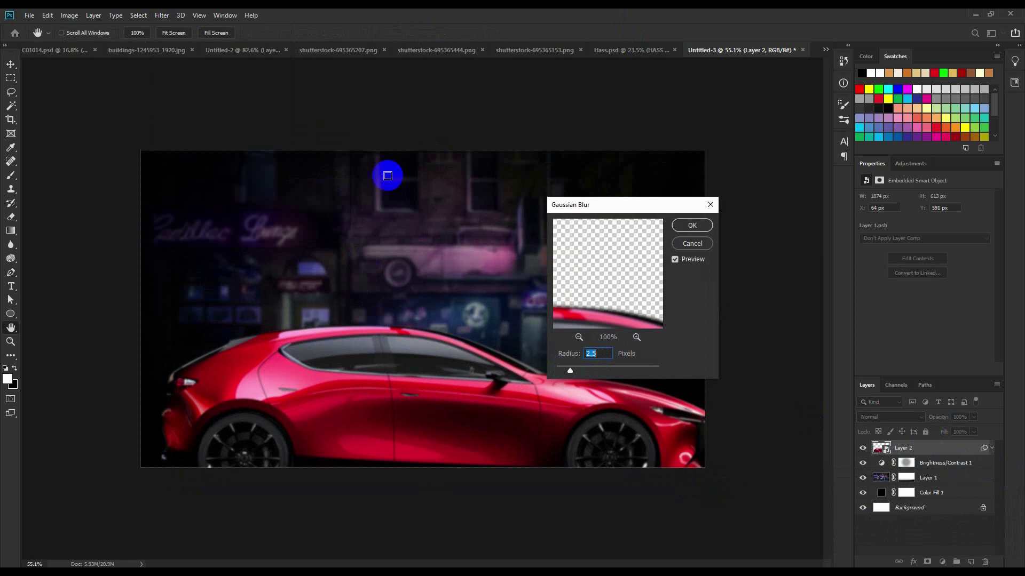
click(694, 226)
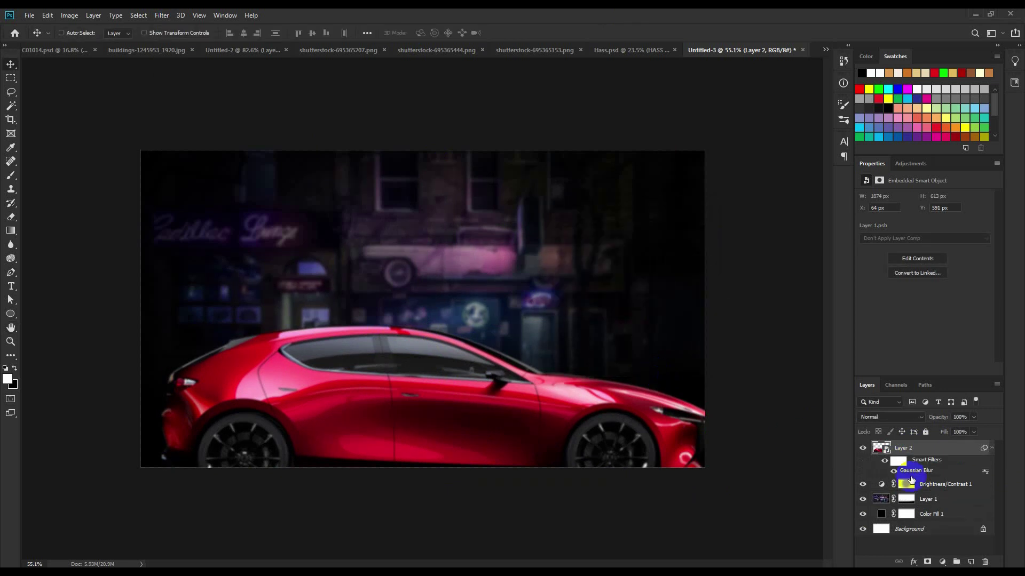
click(990, 451)
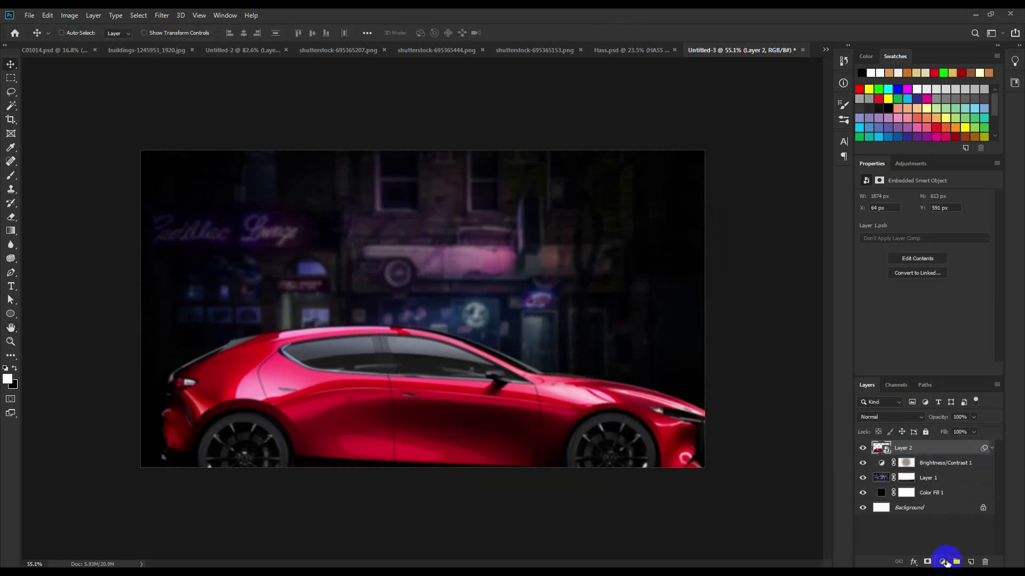
Add a Brightness/Contrast clipped to the car, with Brightness -145 and Contrast 59.
click(943, 562)
click(960, 407)
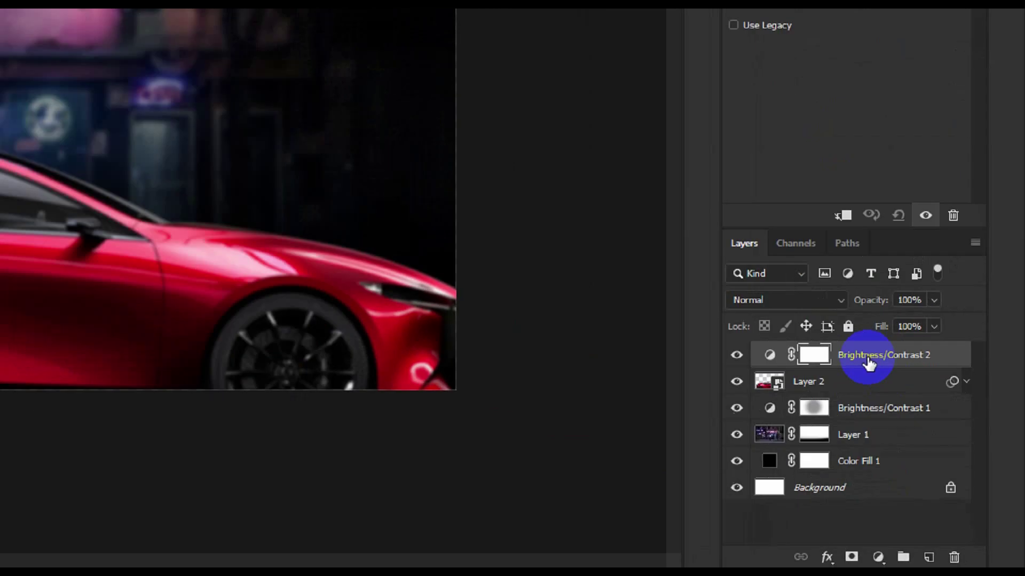
right_click(937, 451)
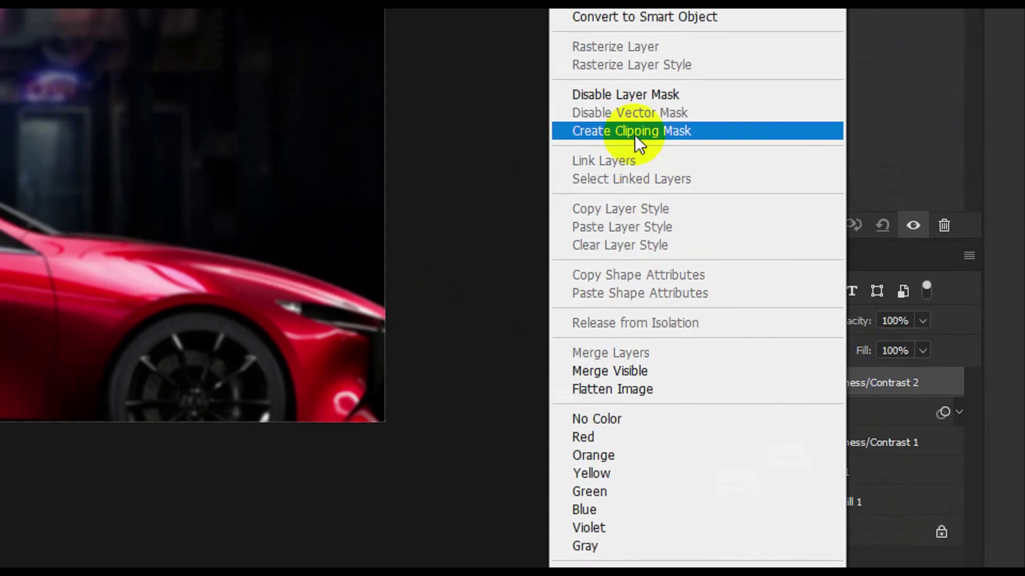
click(635, 97)
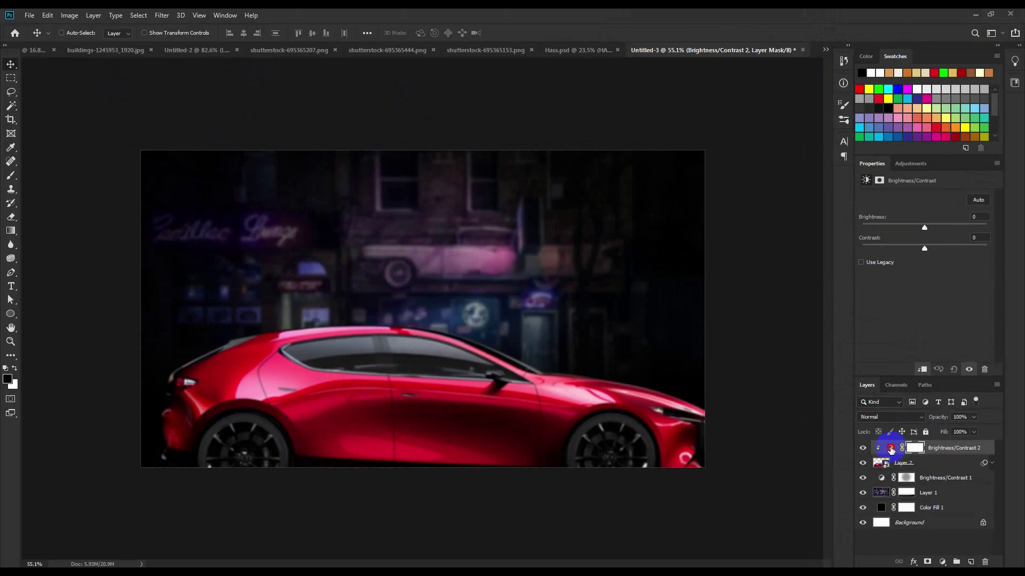
click(890, 449)
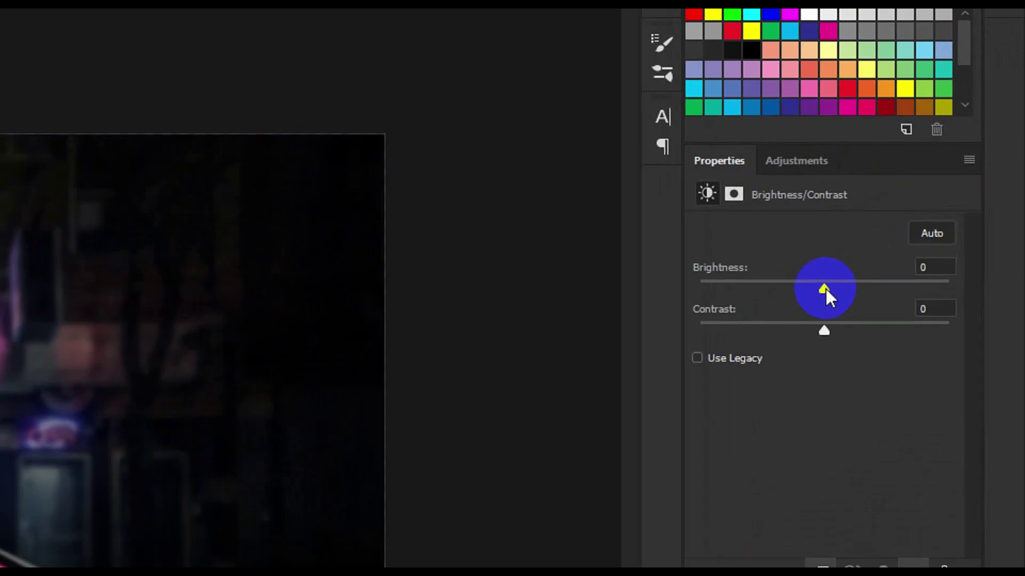
drag(923, 228, 890, 230)
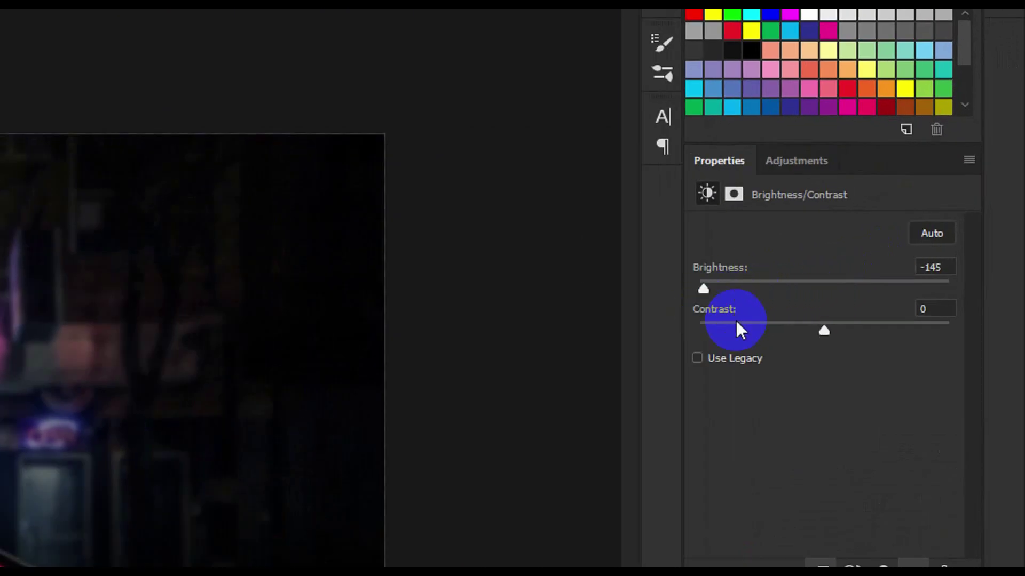
drag(886, 329, 898, 331)
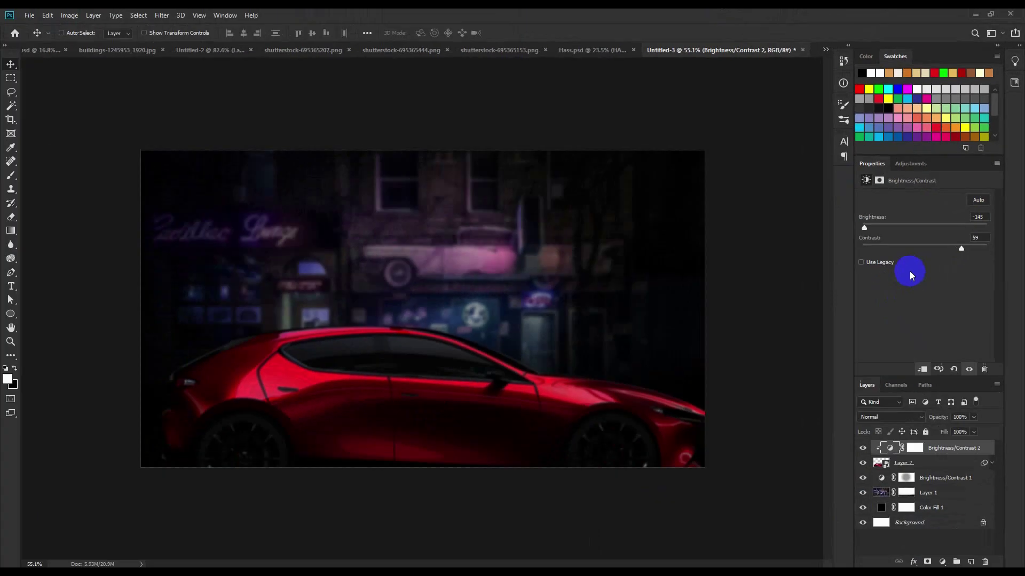
Paint the adjustment's mask with a 500 px brush to keep the car body lit.
click(11, 176)
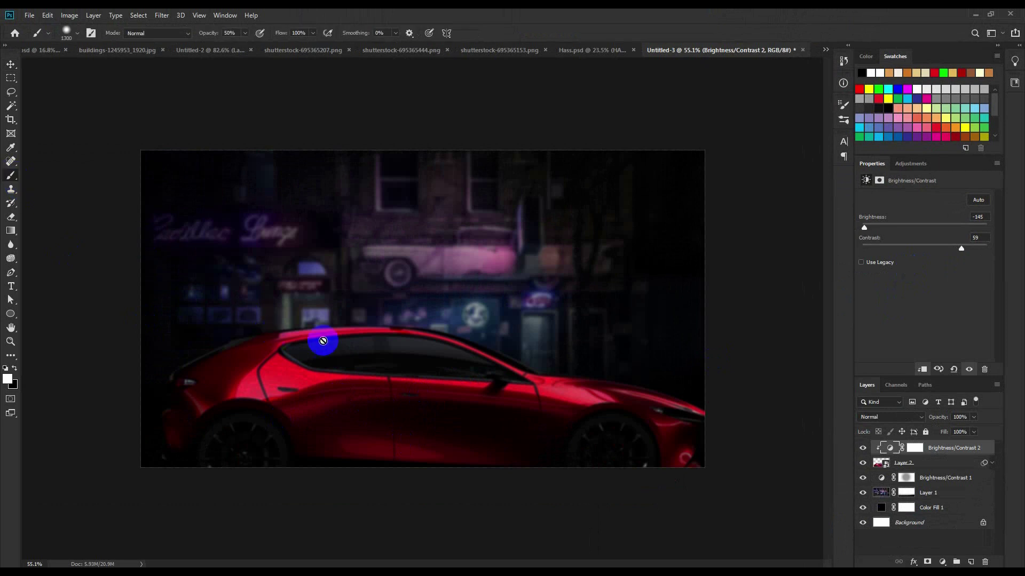
click(915, 450)
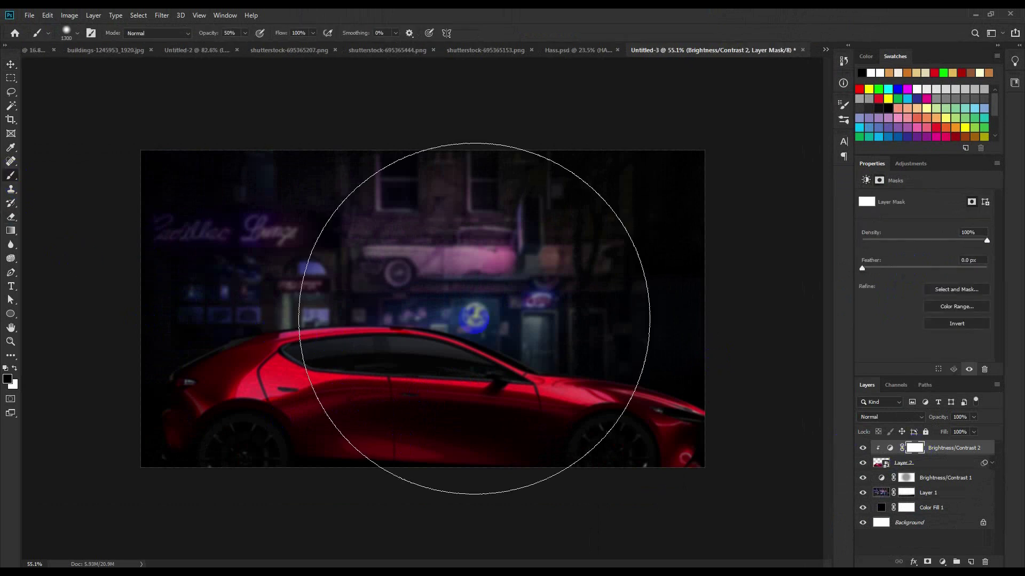
key(bracketleft)
key(bracketleft)
key(bracketleft)
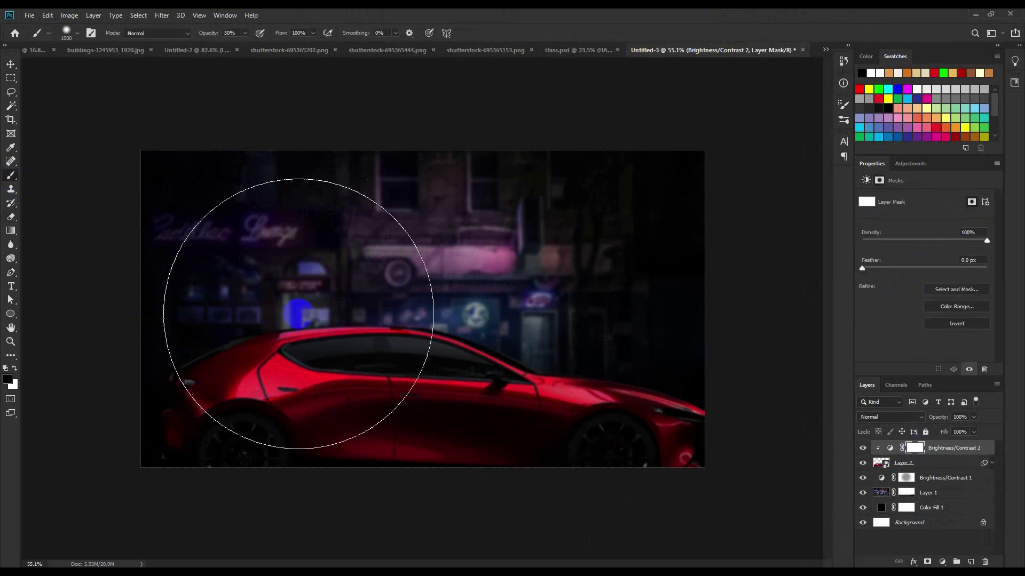
mouse_move(261, 336)
mouse_down()
mouse_move(461, 318)
mouse_move(172, 359)
mouse_move(679, 384)
mouse_move(346, 305)
mouse_move(160, 356)
mouse_move(270, 334)
mouse_move(673, 338)
mouse_up()
click(11, 64)
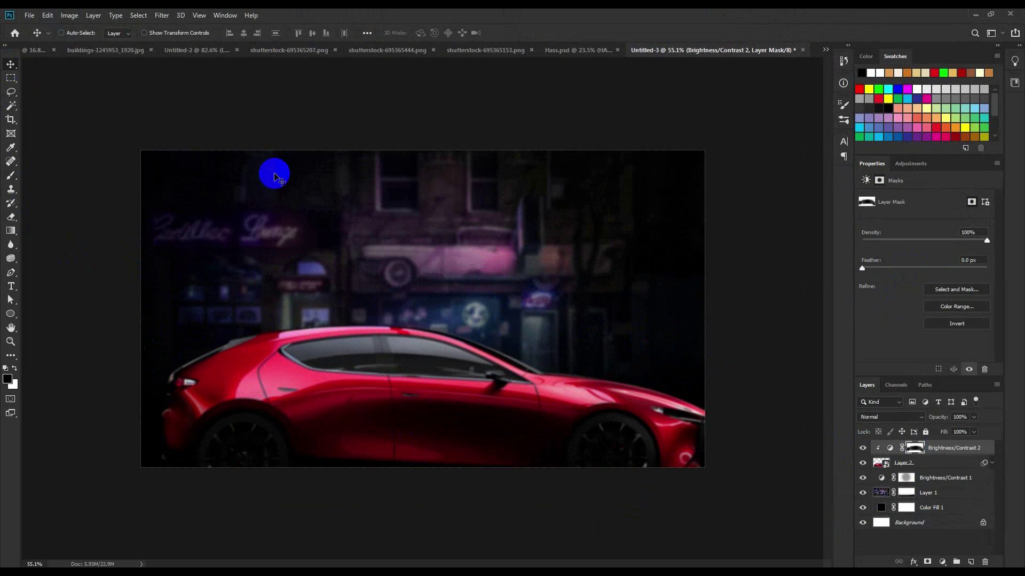
scroll(430, 305, up, 1)
scroll(430, 307, down, 1)
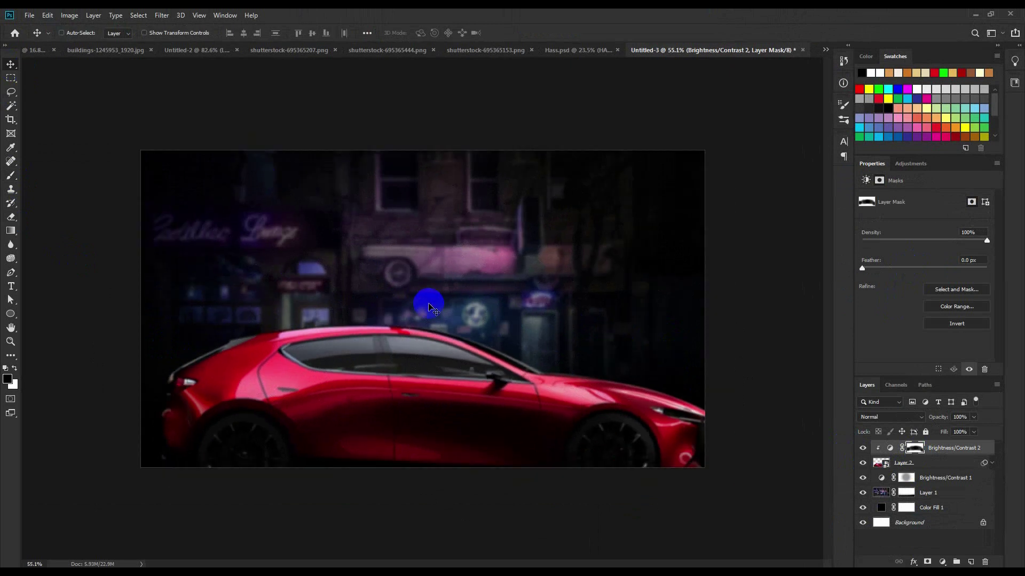
Close Untitled-2 and the buildings photo, then drag the cut-out man from DSC01014 into the composite.
click(199, 51)
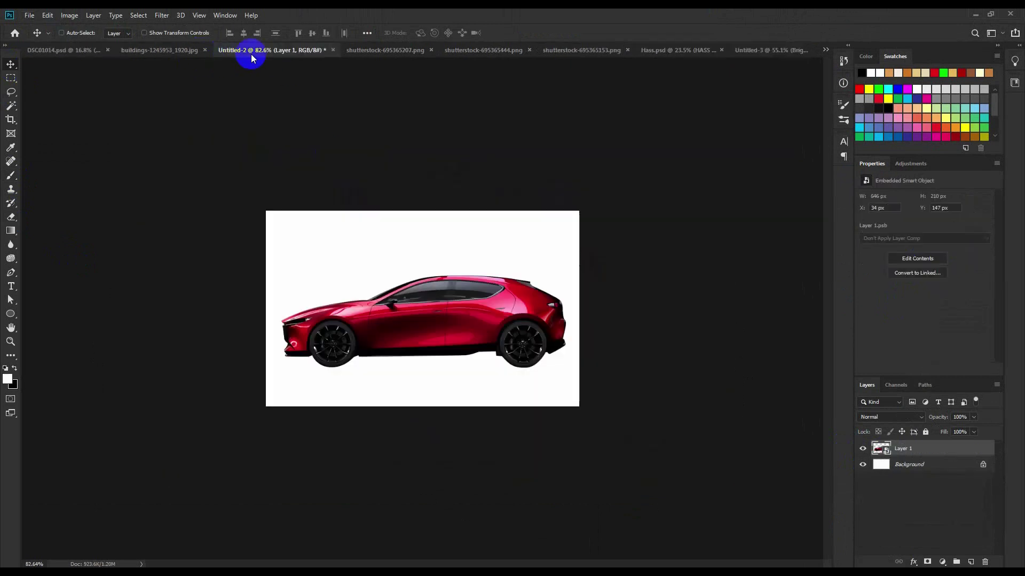
click(334, 49)
click(510, 220)
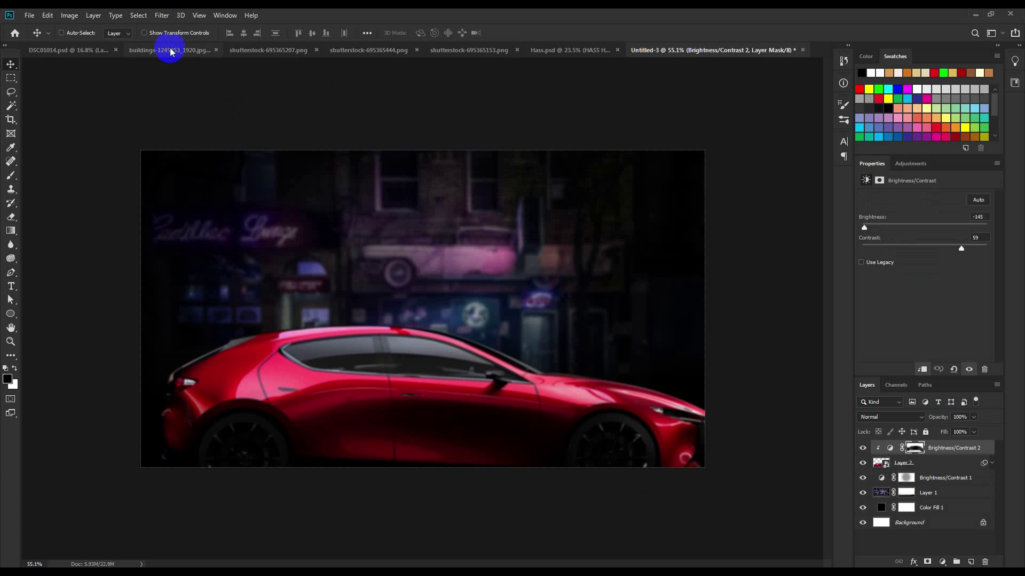
click(168, 50)
click(271, 50)
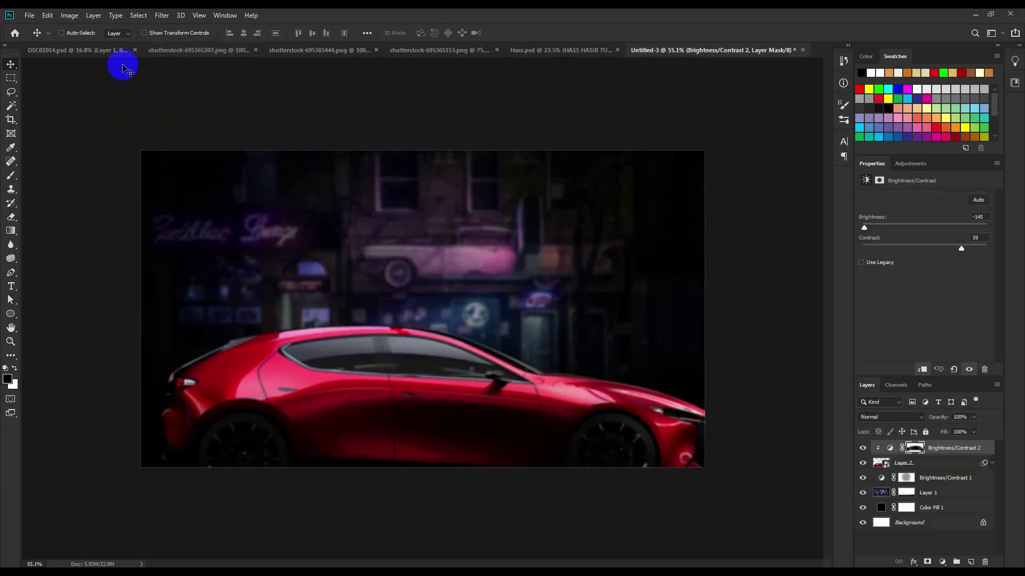
click(80, 50)
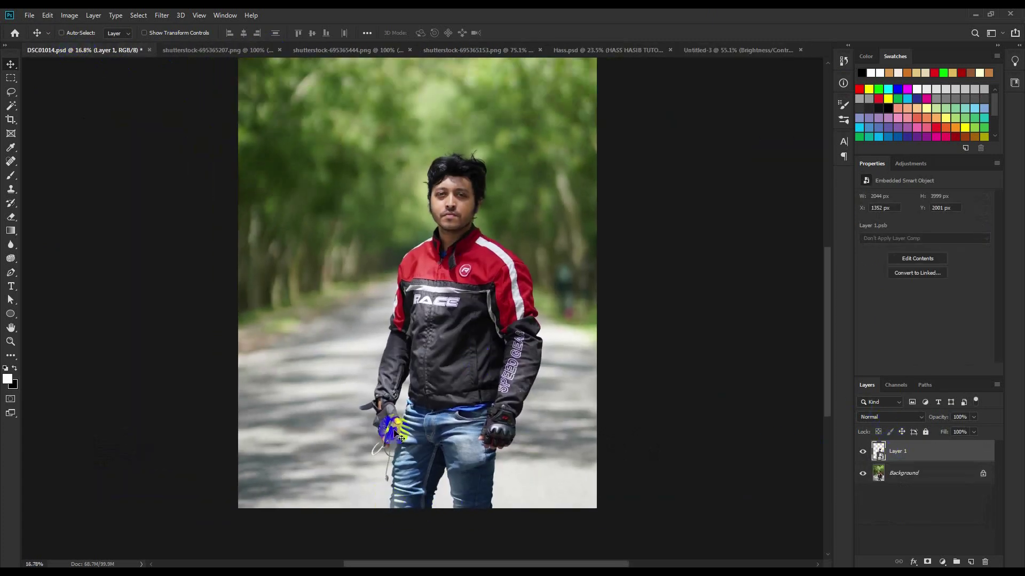
click(862, 473)
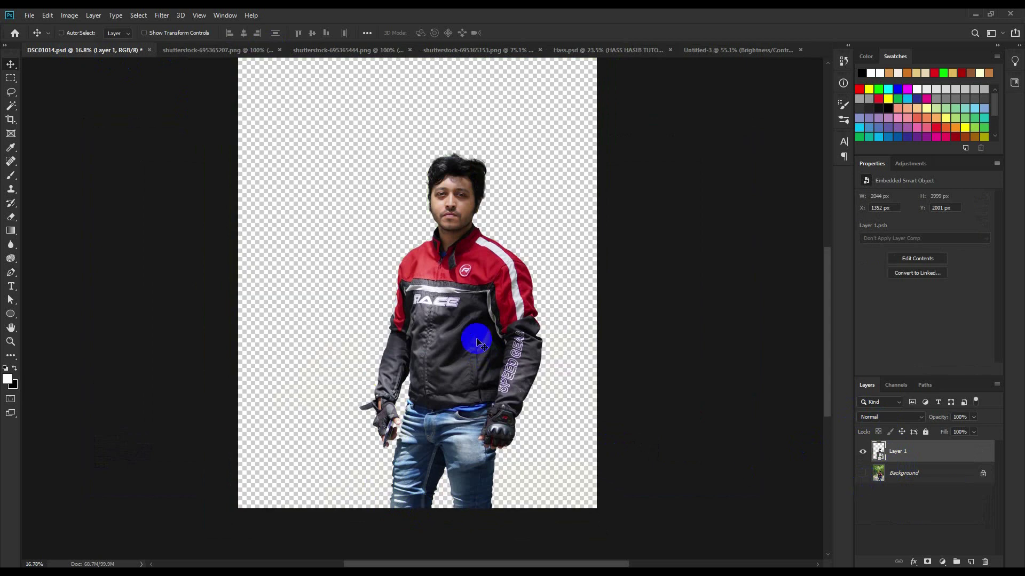
drag(446, 292, 486, 258)
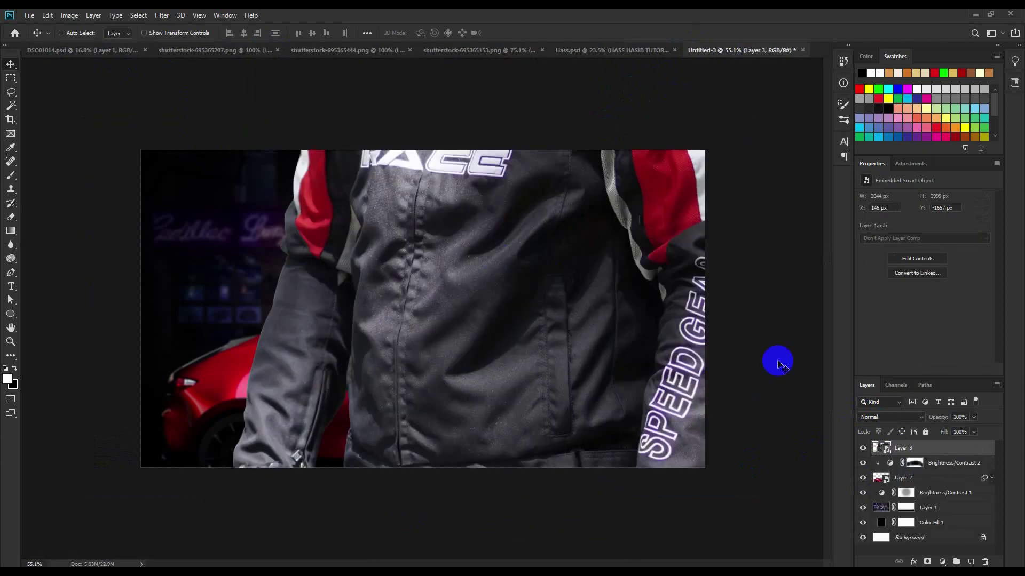
drag(567, 324, 545, 476)
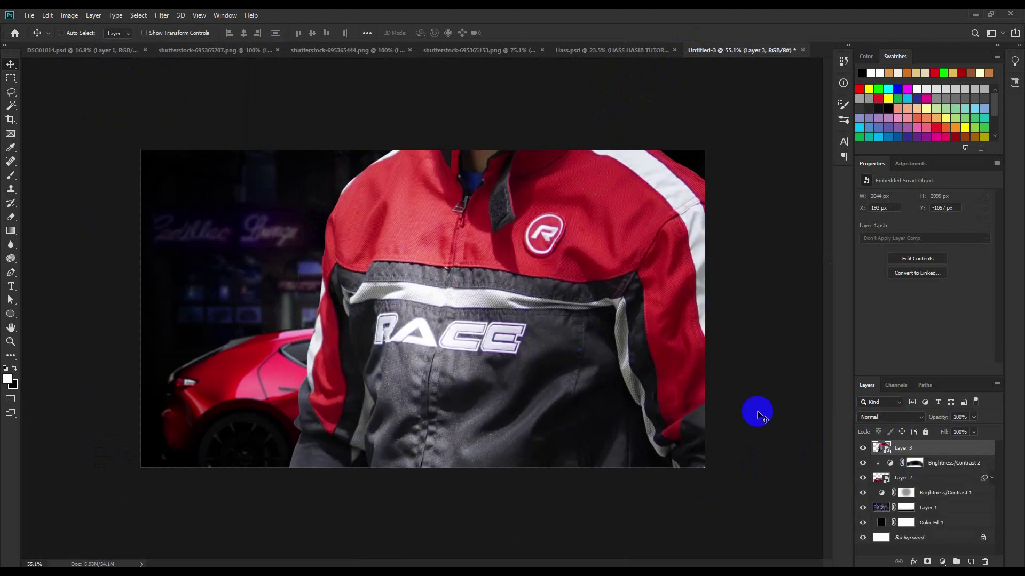
Scale the man proportionally, tilt him -2.20° and stand him in front of the car.
key(ctrl+t)
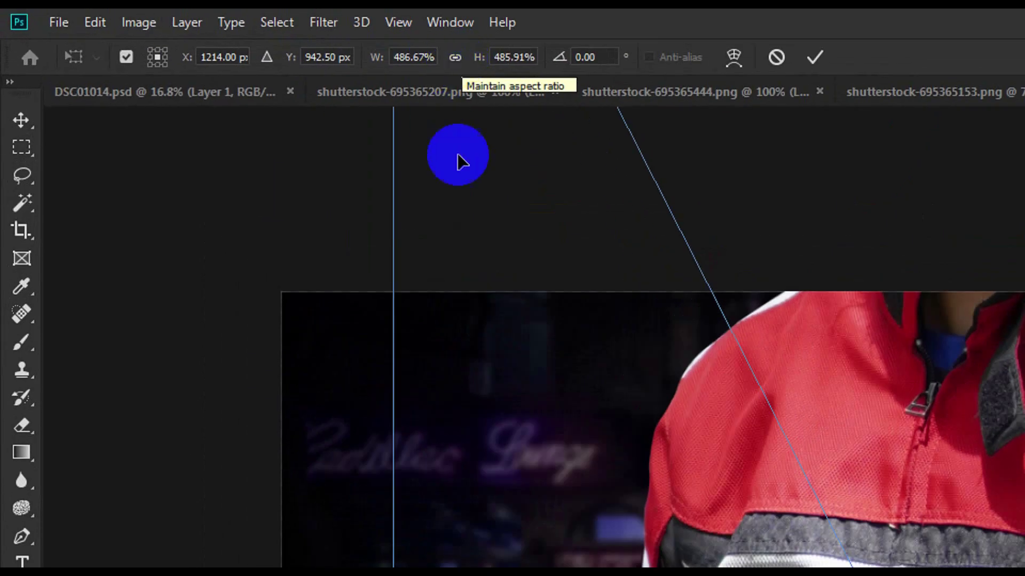
click(461, 61)
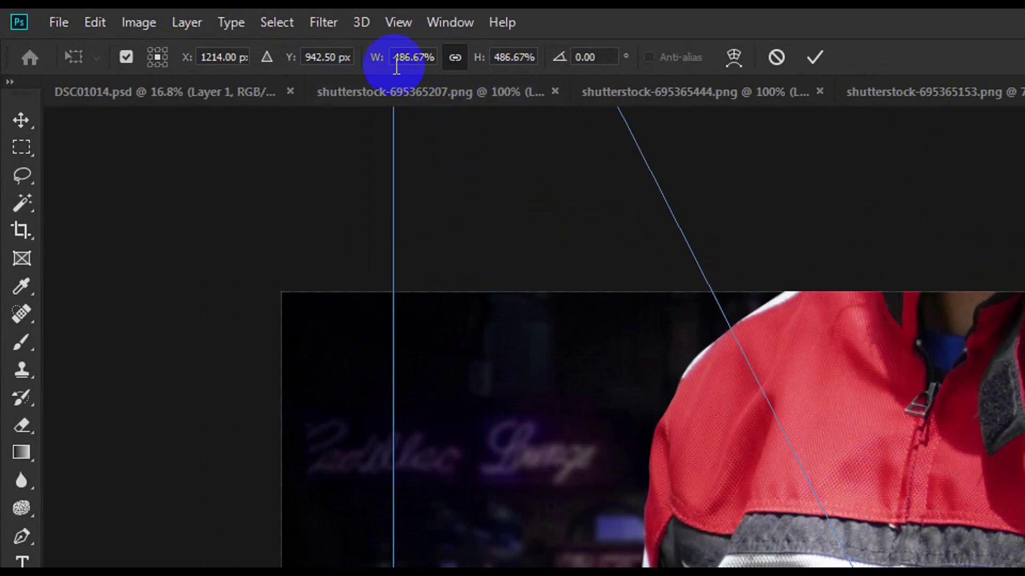
drag(381, 63, 32, 158)
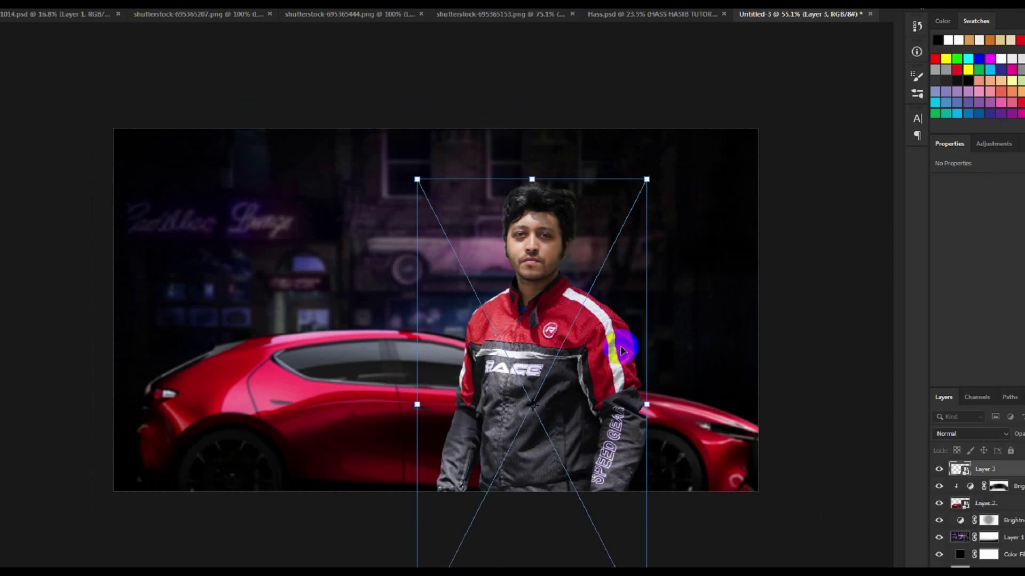
mouse_move(620, 346)
mouse_down()
mouse_move(556, 334)
mouse_move(560, 310)
mouse_up()
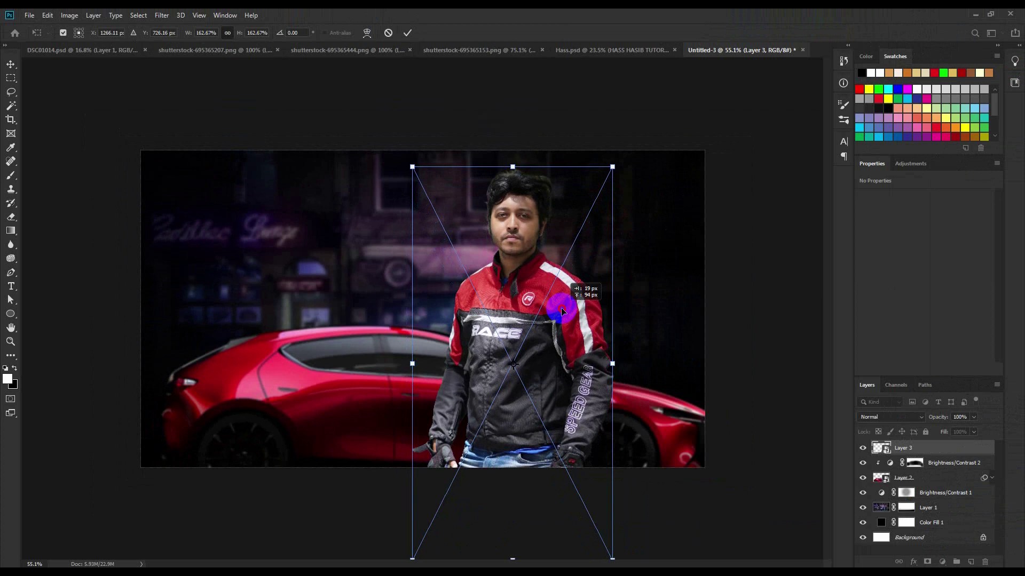
drag(636, 339, 638, 334)
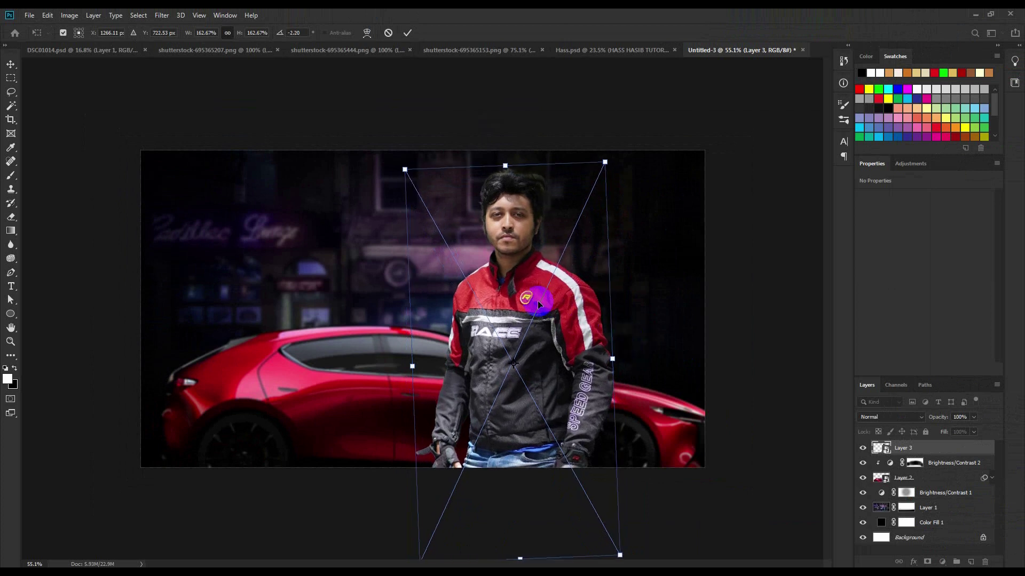
drag(187, 35, 176, 34)
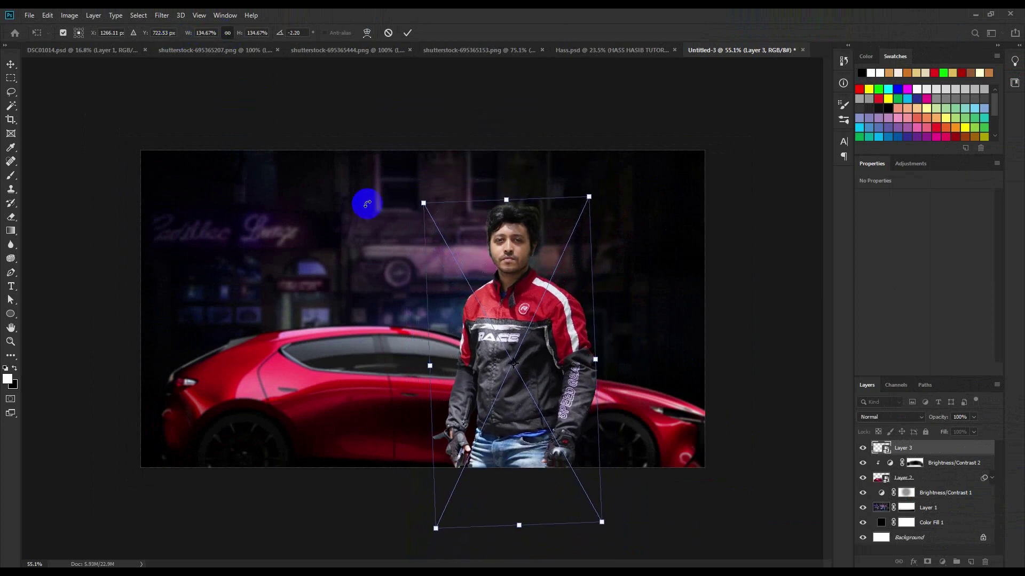
drag(577, 368, 575, 336)
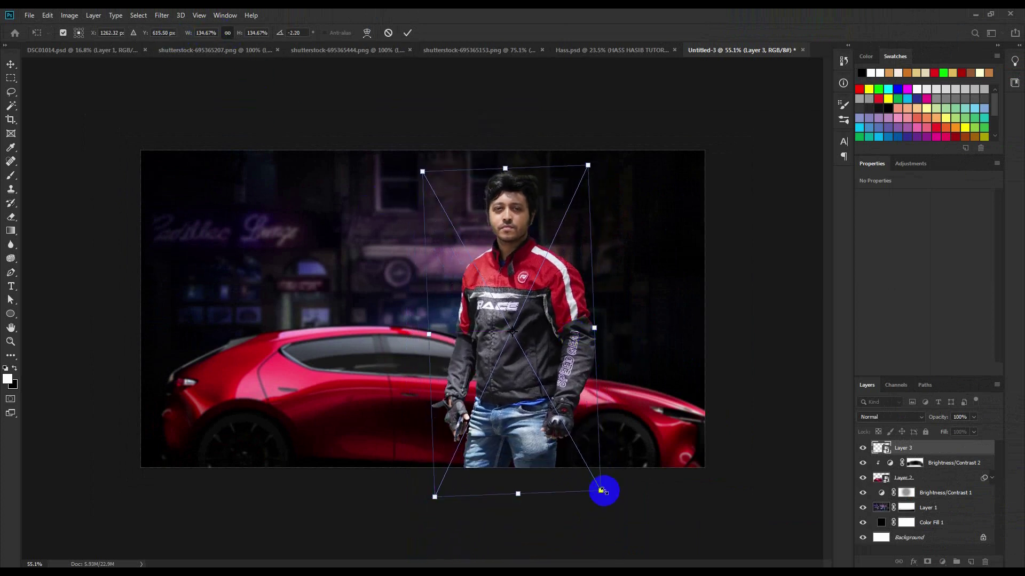
drag(600, 491, 614, 507)
mouse_move(562, 460)
mouse_down()
mouse_move(549, 447)
mouse_move(523, 460)
mouse_move(482, 458)
mouse_move(492, 466)
mouse_up()
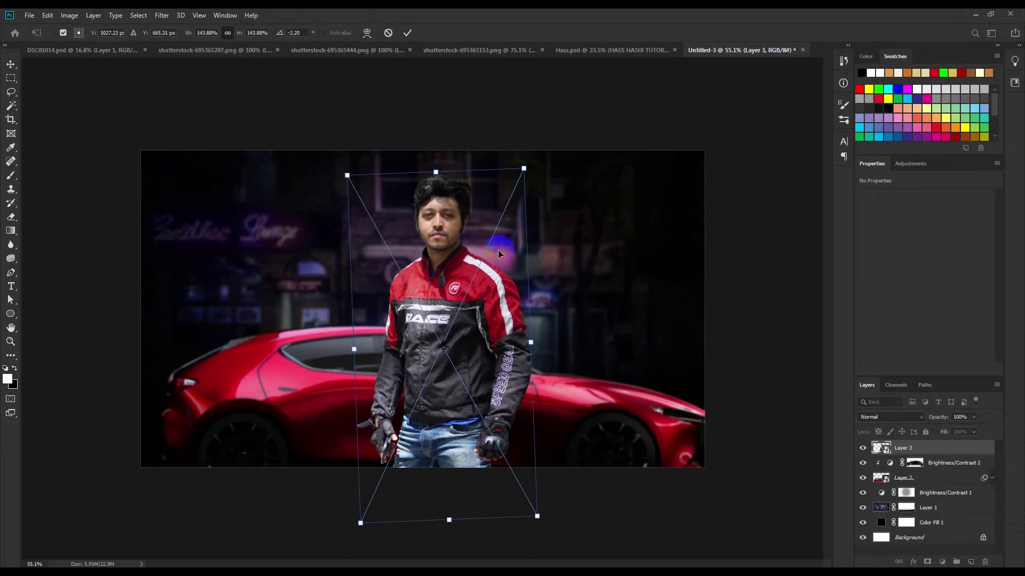
key(Return)
Add a new Layer 4 above the man and clip it to his layer.
scroll(462, 327, up, 1)
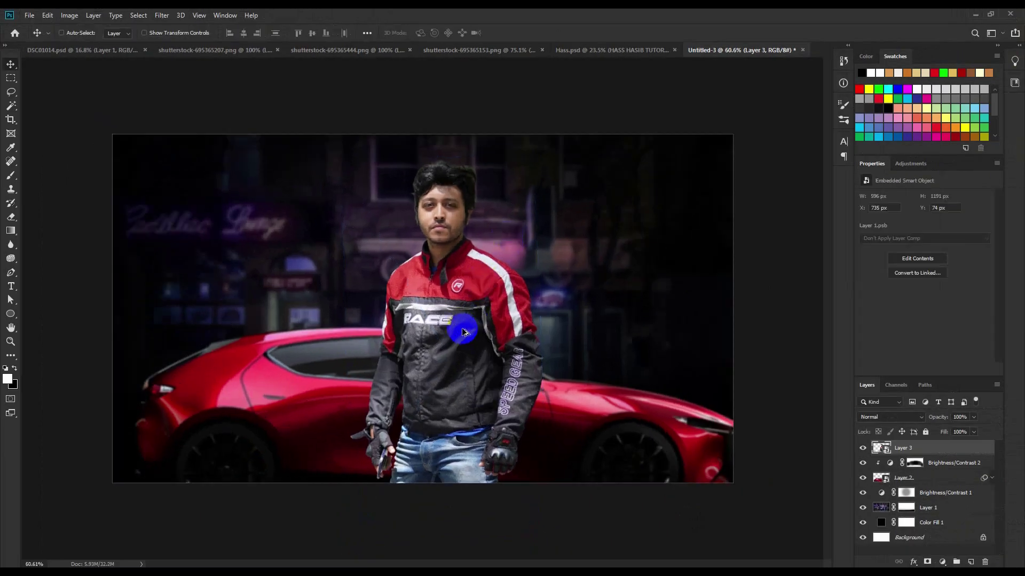
scroll(435, 167, up, 2)
scroll(441, 137, up, 2)
scroll(459, 130, up, 2)
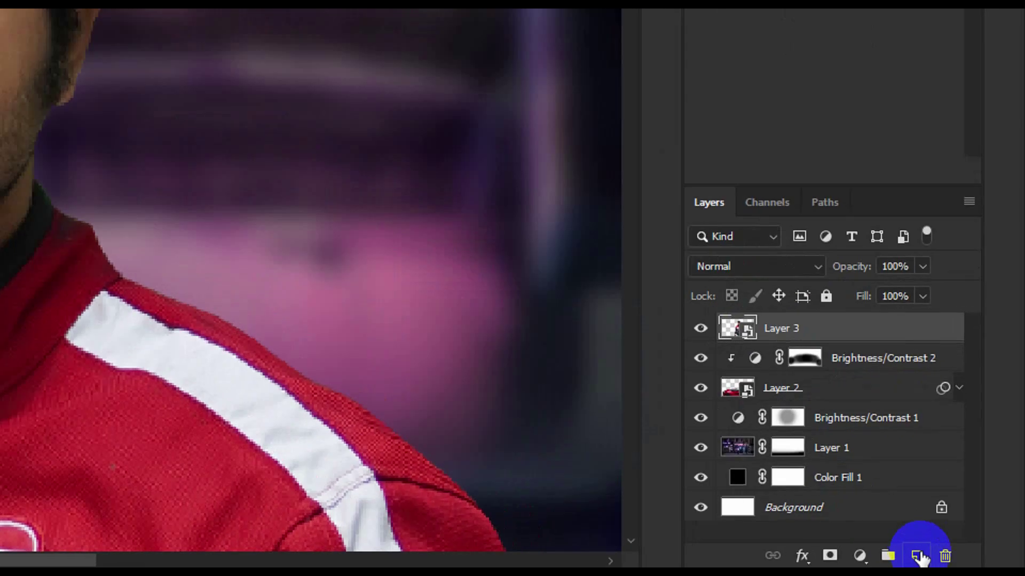
click(919, 556)
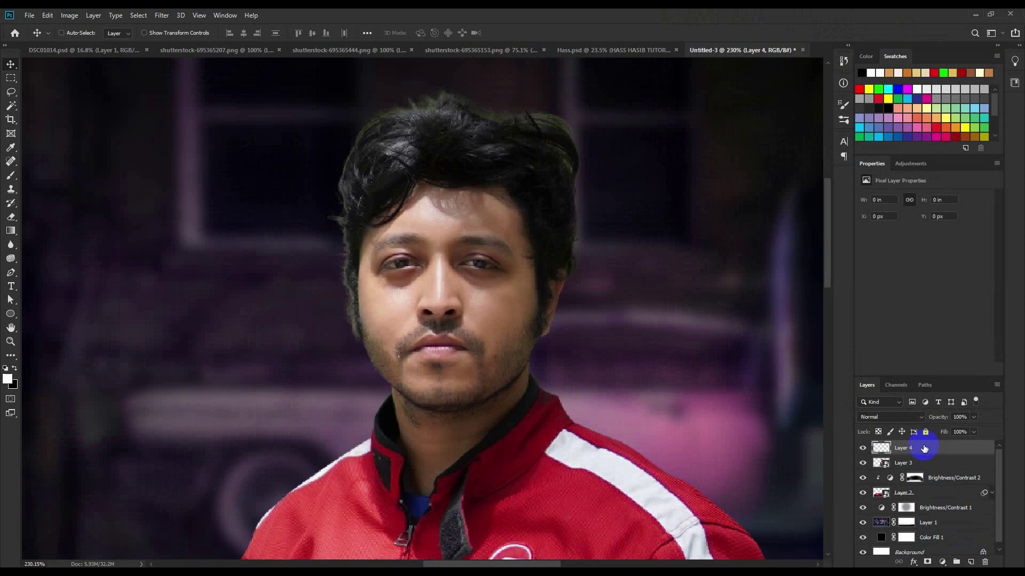
right_click(926, 448)
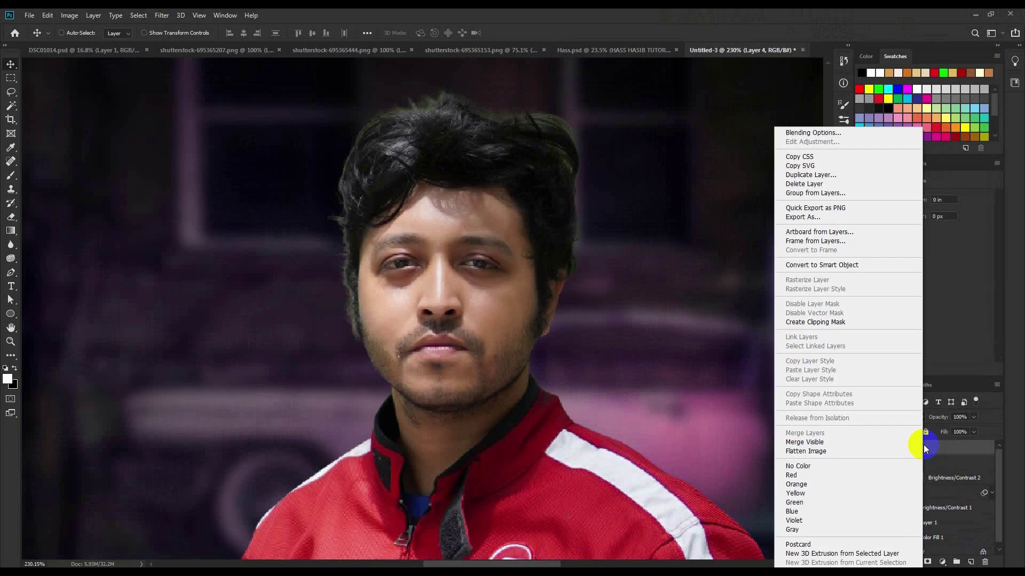
click(828, 322)
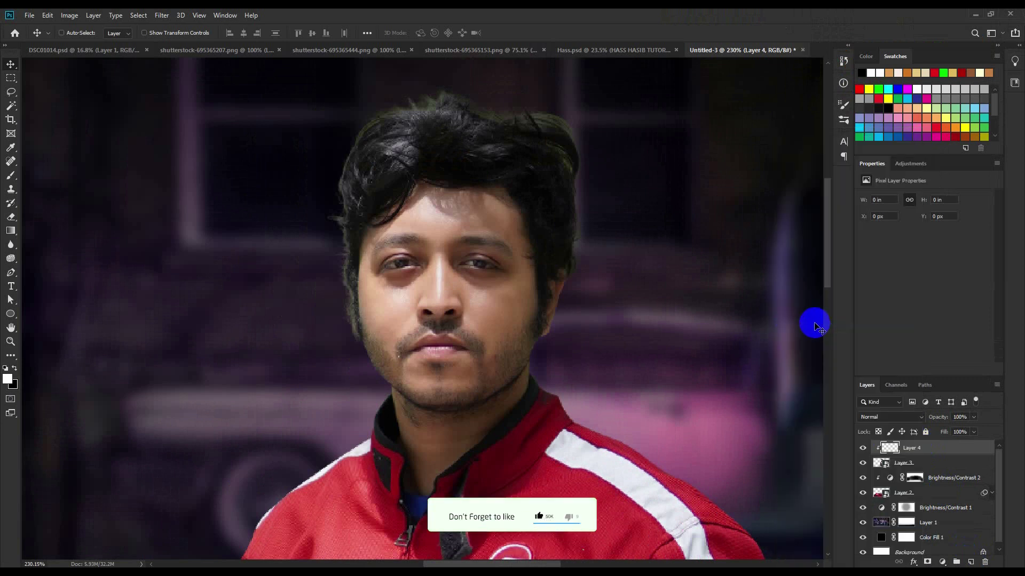
Pick the soft round brush at 92 px with default black and white colours.
scroll(355, 87, up, 2)
click(11, 176)
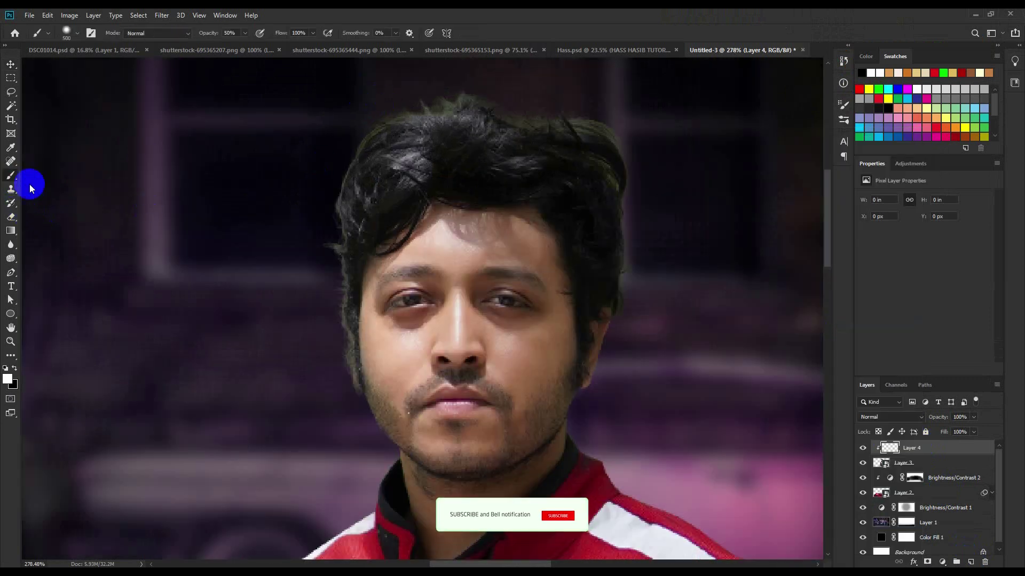
click(5, 378)
click(7, 368)
right_click(347, 280)
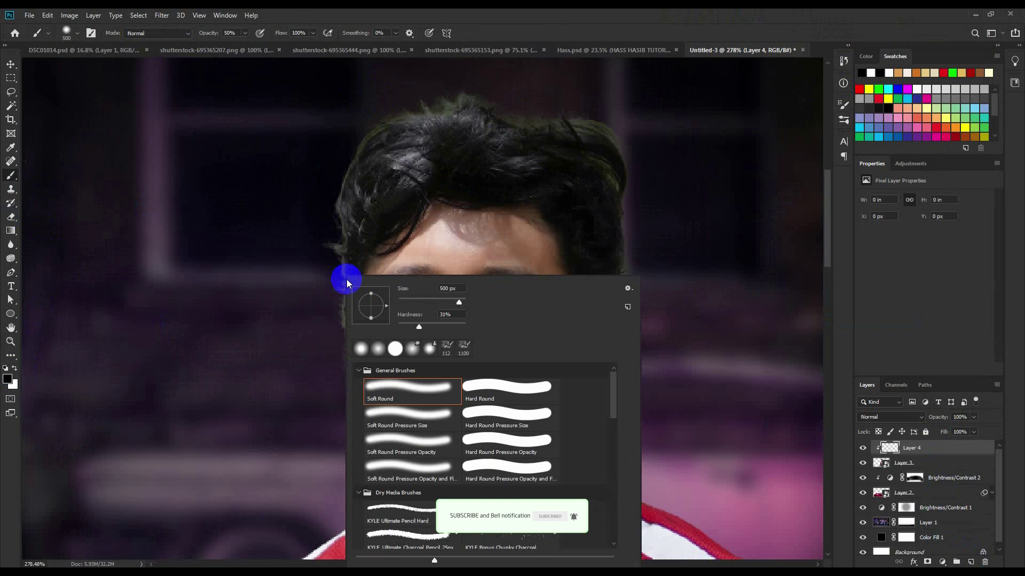
drag(433, 305, 431, 306)
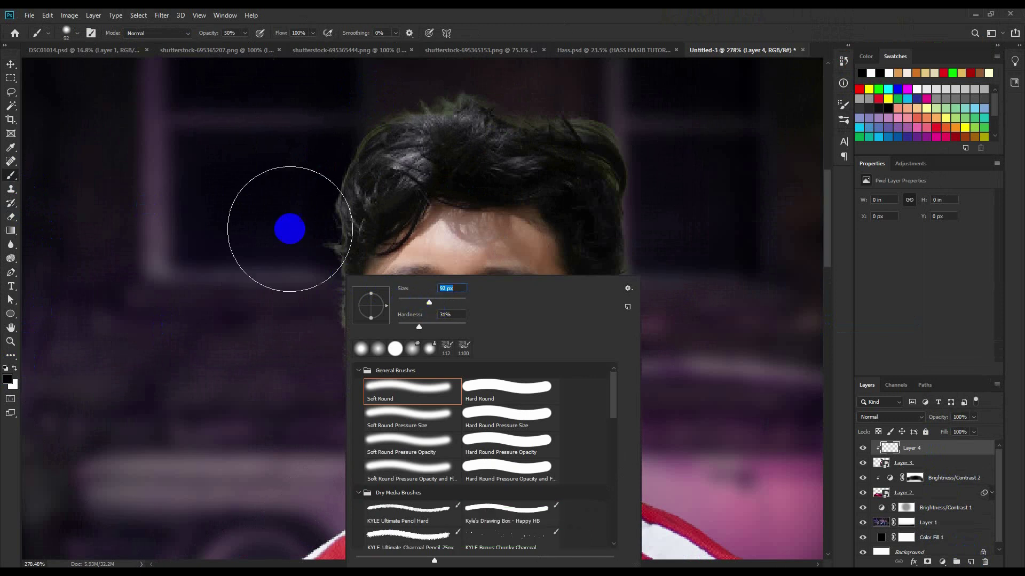
click(924, 371)
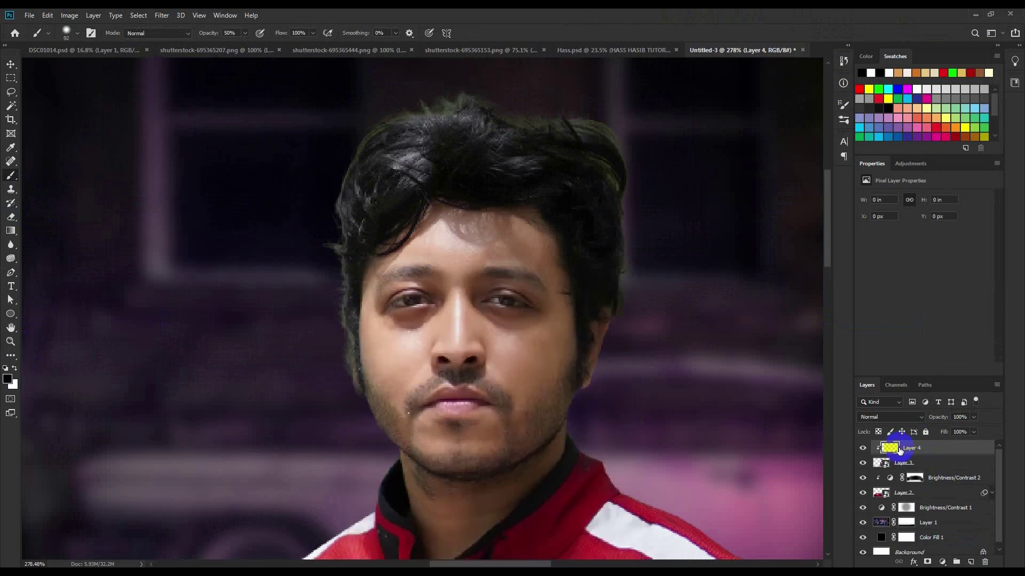
click(7, 400)
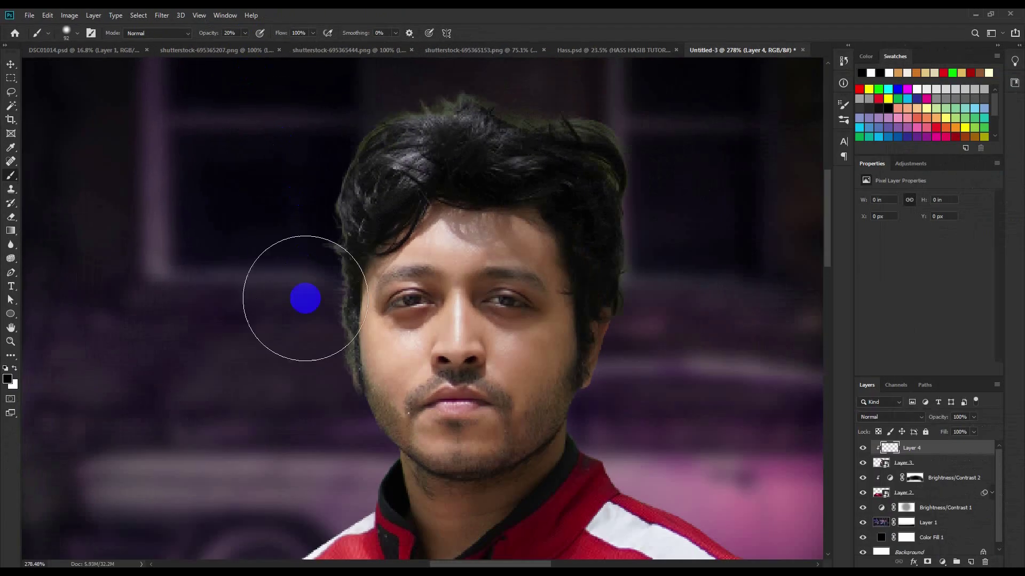
Paint soft 20% strokes on Layer 4 beside the left side of the man's face.
key(bracketleft)
key(bracketleft)
key(bracketleft)
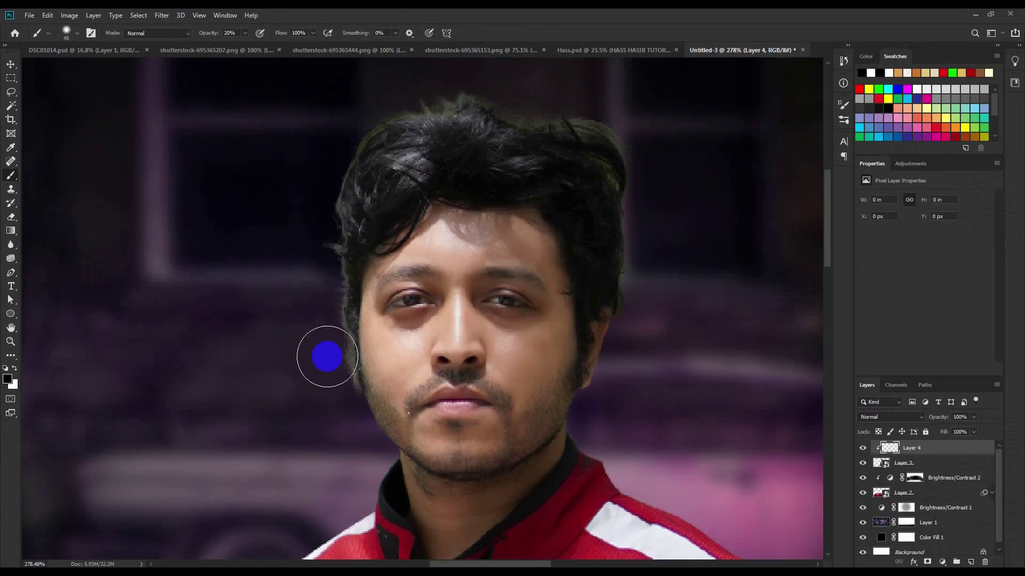
mouse_move(332, 343)
mouse_down()
mouse_move(320, 258)
mouse_move(359, 109)
mouse_move(338, 142)
mouse_move(434, 84)
mouse_move(501, 114)
mouse_move(520, 101)
mouse_move(590, 128)
mouse_move(647, 293)
mouse_move(629, 286)
mouse_move(530, 91)
mouse_move(366, 119)
mouse_move(297, 199)
mouse_move(320, 254)
mouse_move(310, 327)
mouse_move(322, 368)
mouse_move(384, 316)
mouse_up()
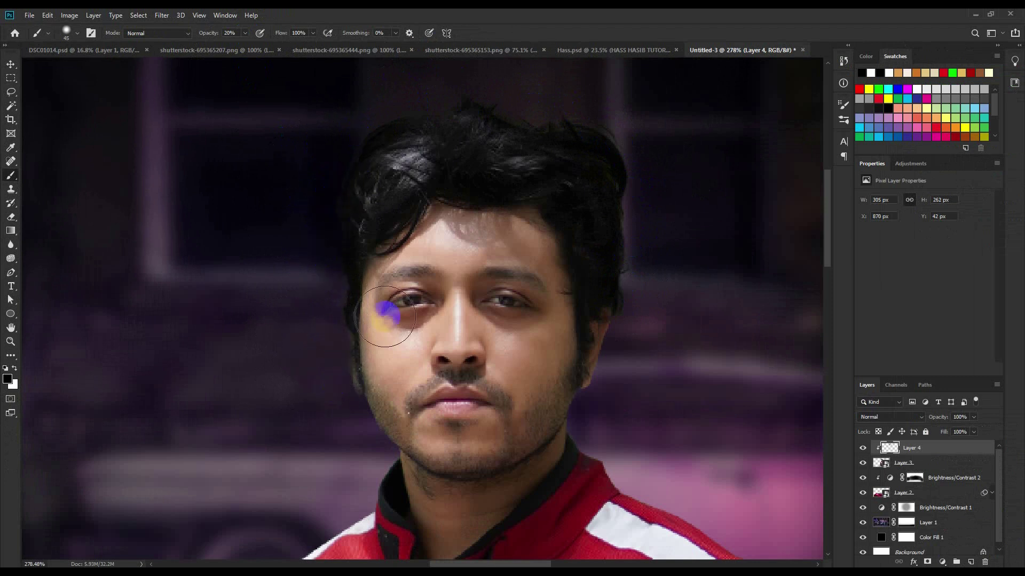
scroll(395, 320, up, 2)
scroll(395, 320, down, 4)
scroll(394, 323, down, 4)
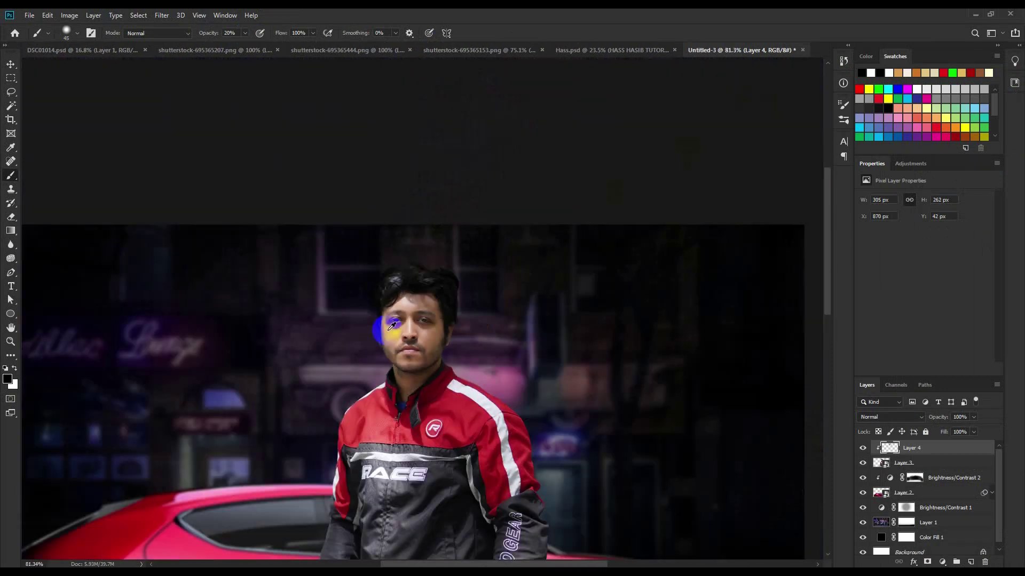
scroll(391, 328, down, 2)
scroll(391, 329, up, 2)
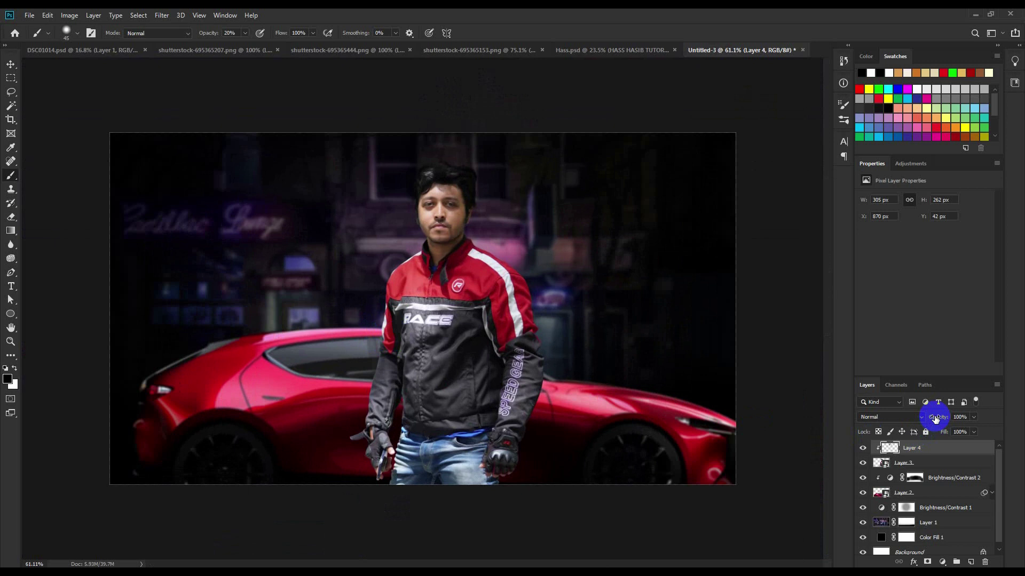
Merge the painted Layer 4 into the man's layer.
click(14, 102)
click(16, 68)
scroll(402, 277, down, 2)
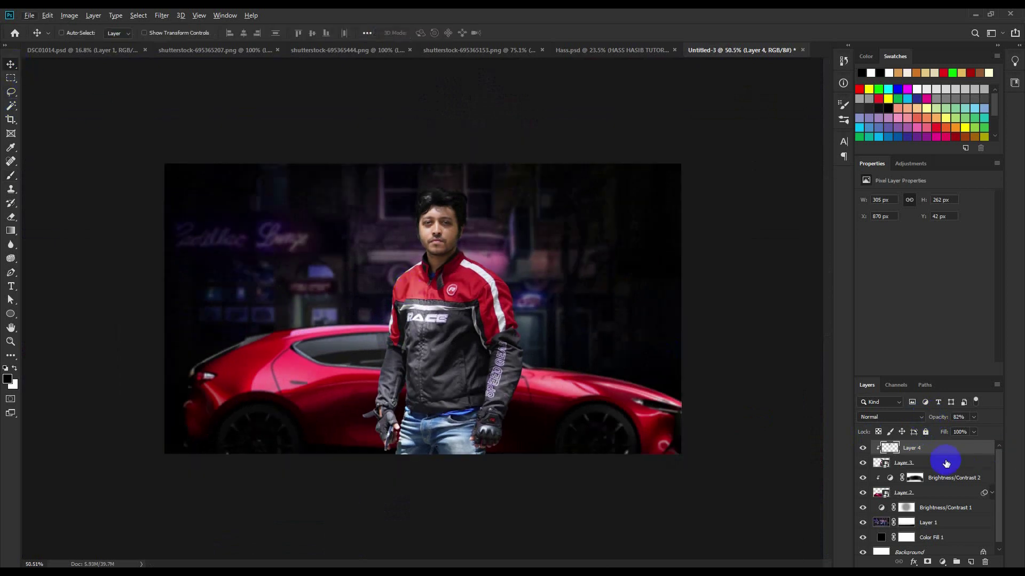
shift+click(919, 467)
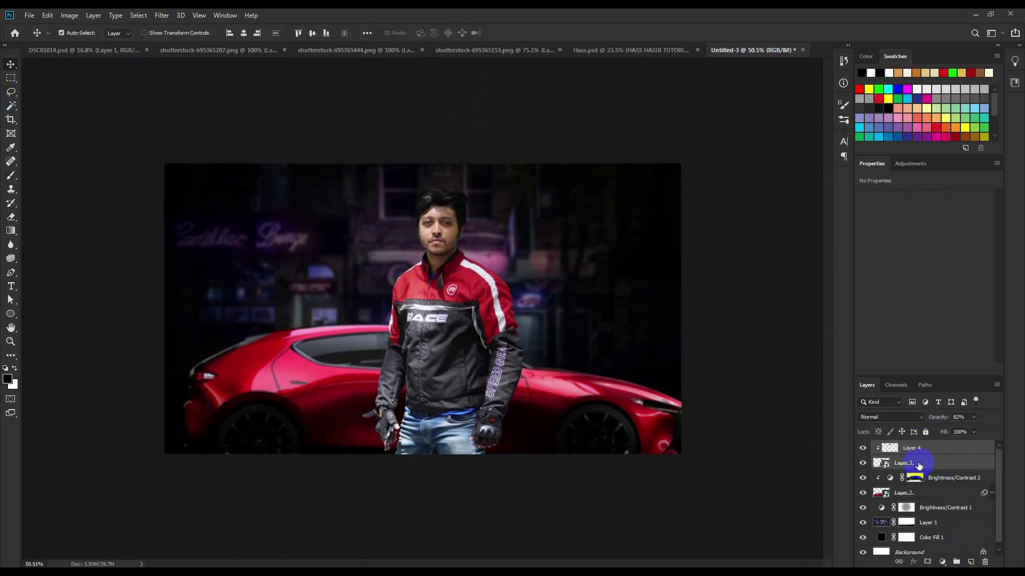
key(ctrl+e)
key(ctrl+alt+a)
right_click(930, 450)
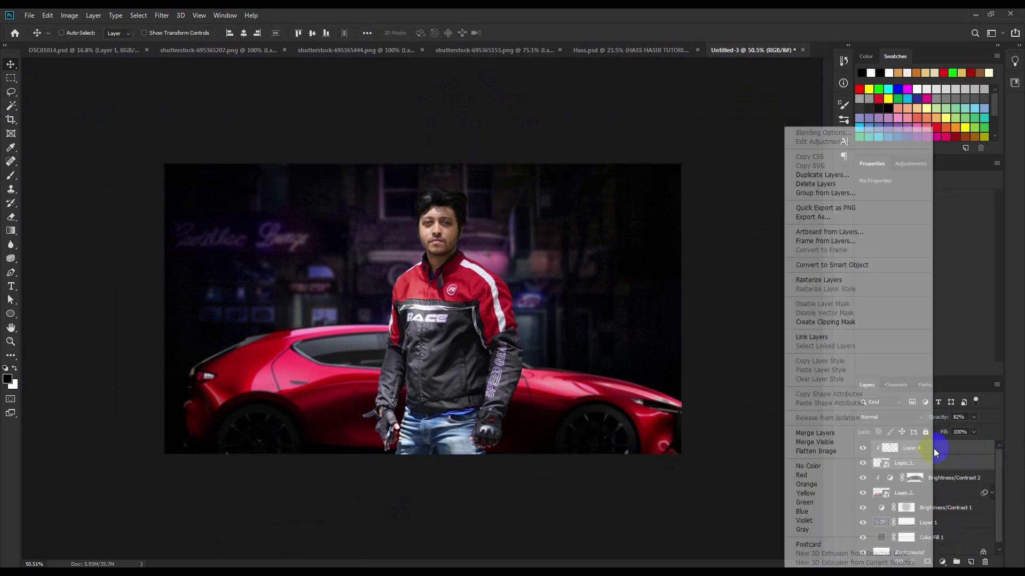
click(822, 435)
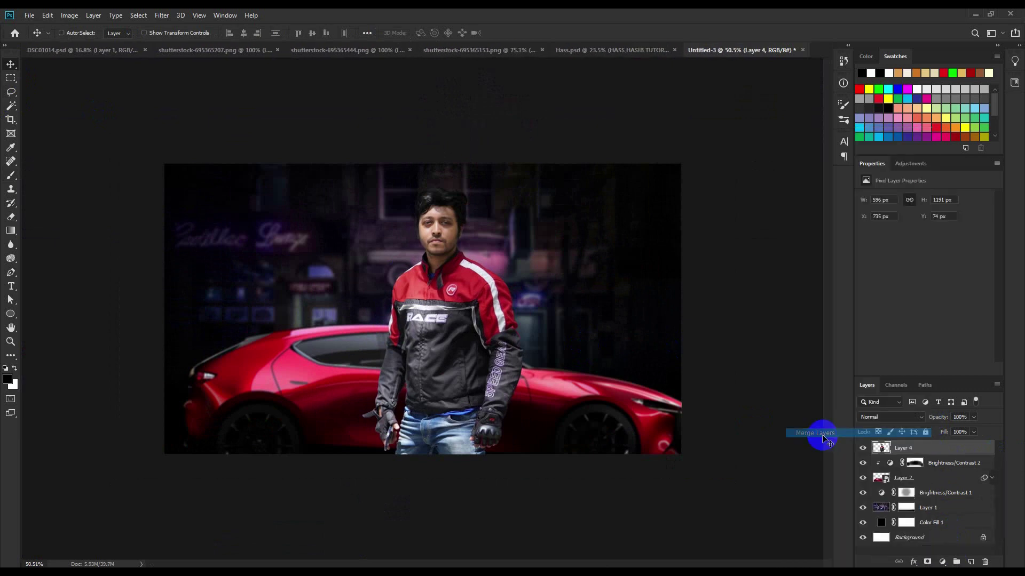
Add a Brightness/Contrast adjustment clipped to the man with brightness -78 and contrast 44.
click(943, 563)
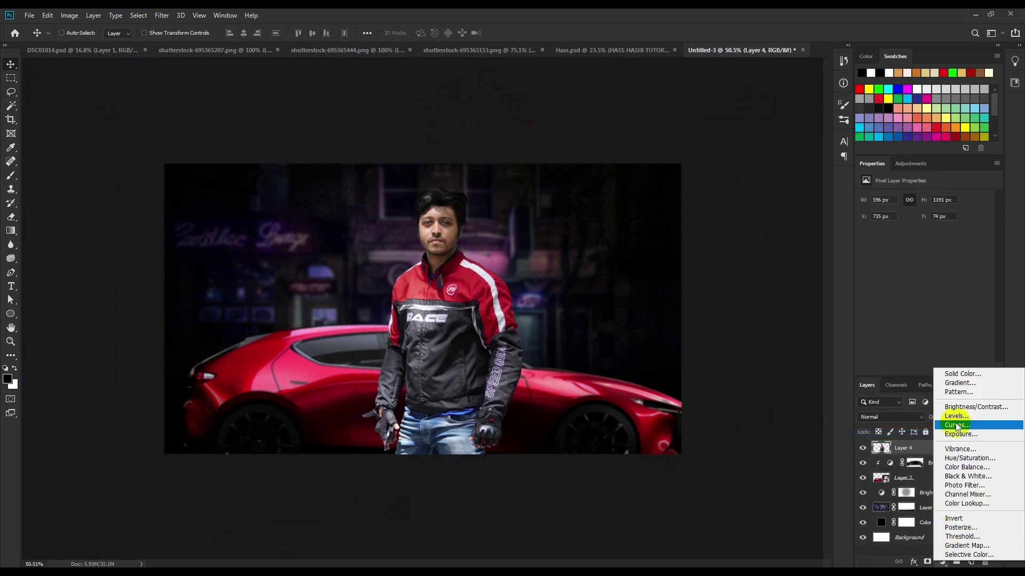
click(959, 410)
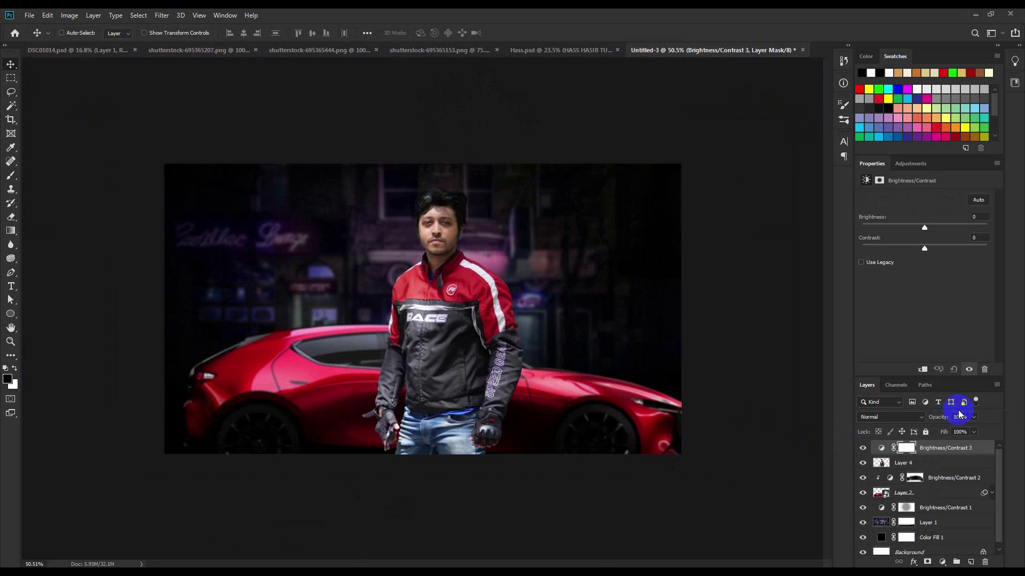
right_click(945, 454)
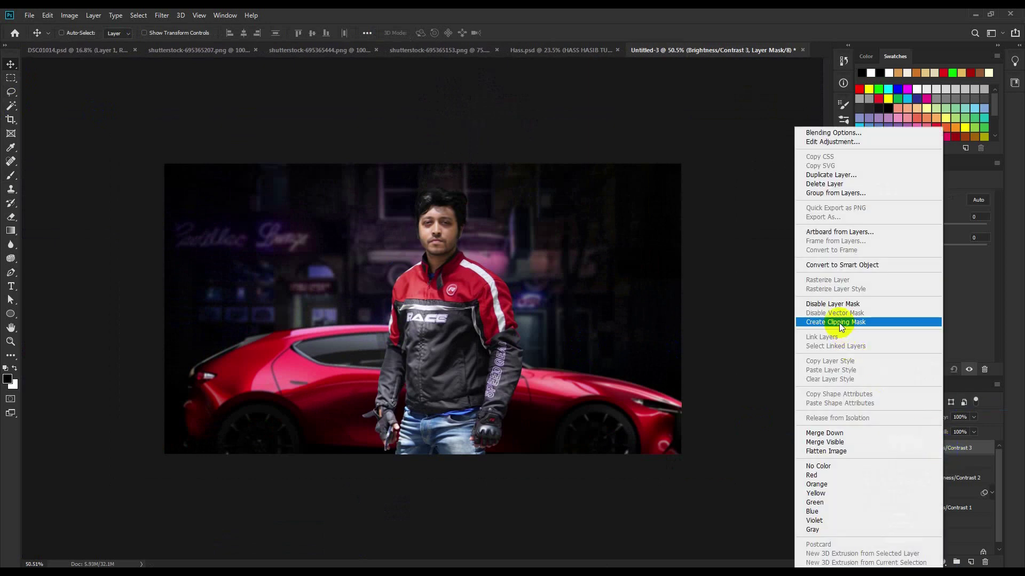
click(839, 323)
mouse_move(922, 226)
mouse_down()
mouse_move(892, 229)
mouse_move(881, 249)
mouse_move(952, 250)
mouse_up()
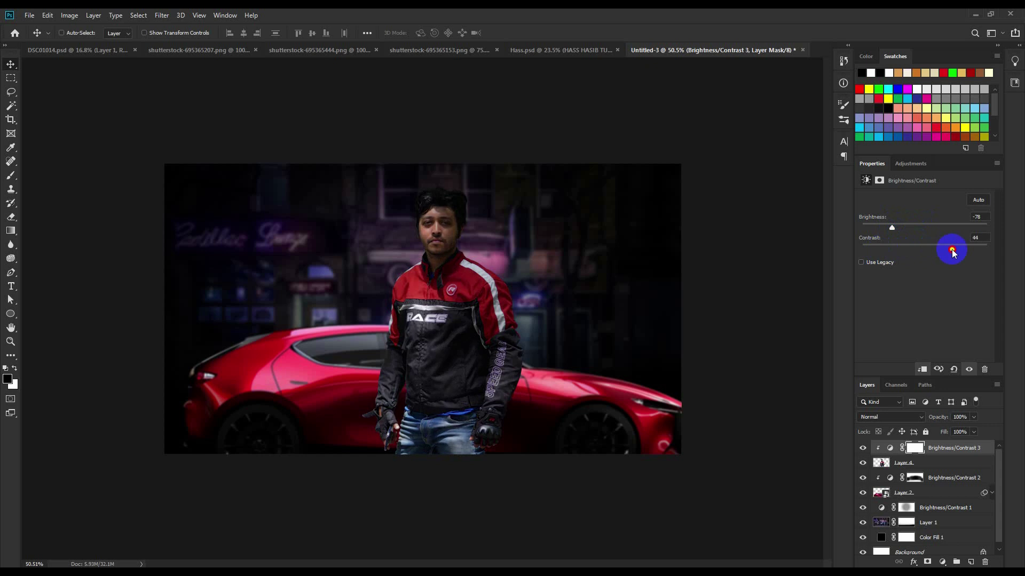
Paint the adjustment mask with a 300 px brush to brighten his face and hair.
scroll(485, 309, up, 2)
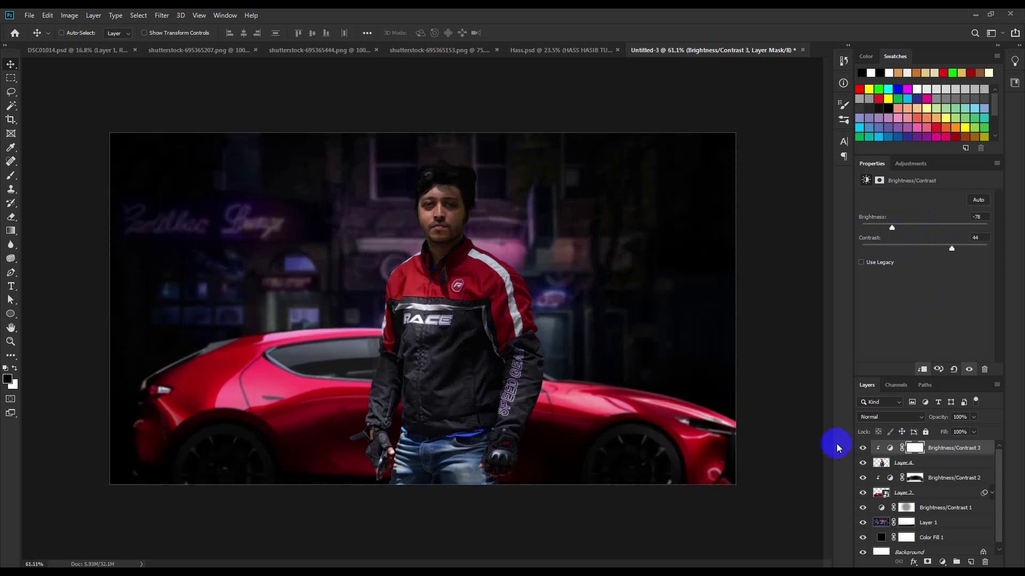
click(11, 175)
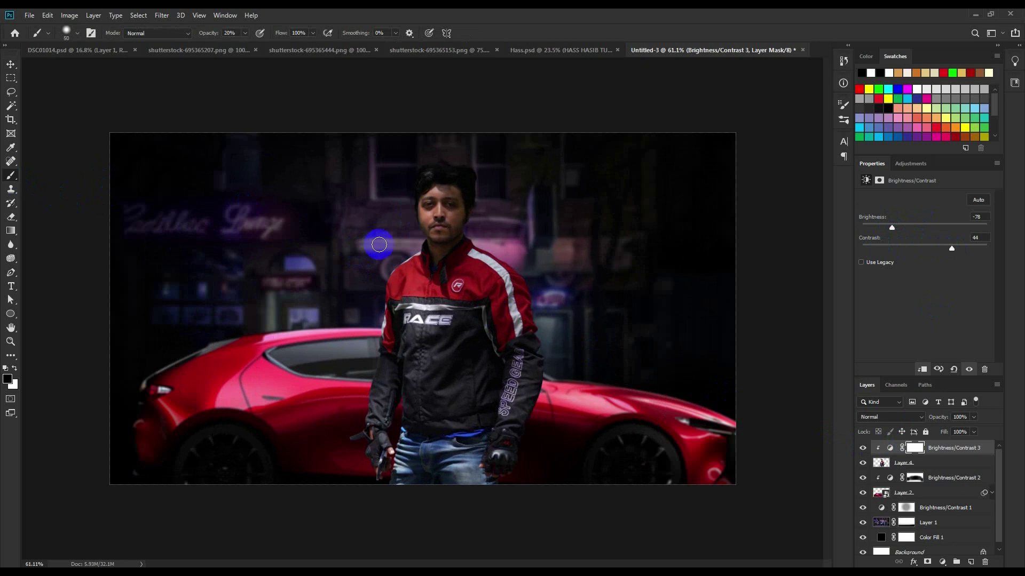
key(bracketright)
key(bracketright)
key(bracketright)
key(bracketleft)
key(bracketleft)
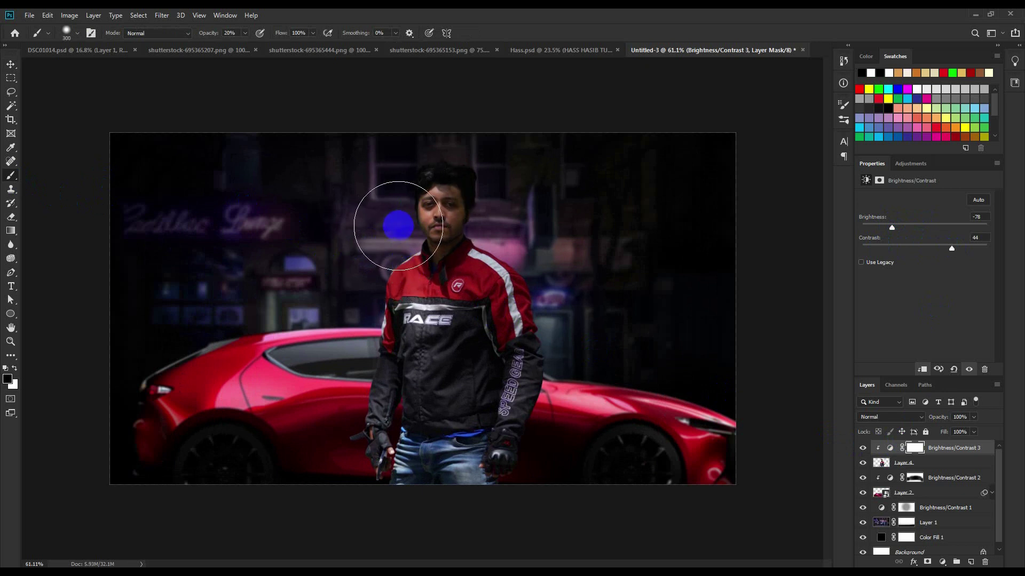
mouse_move(402, 234)
mouse_down()
mouse_move(381, 286)
mouse_move(377, 270)
mouse_move(325, 428)
mouse_move(406, 288)
mouse_move(381, 457)
mouse_move(531, 235)
mouse_move(533, 281)
mouse_move(572, 361)
mouse_move(511, 218)
mouse_move(424, 270)
mouse_move(407, 160)
mouse_move(94, 179)
mouse_move(30, 80)
mouse_up()
Shift the man's layer slightly to the right in front of the car.
click(11, 65)
click(958, 432)
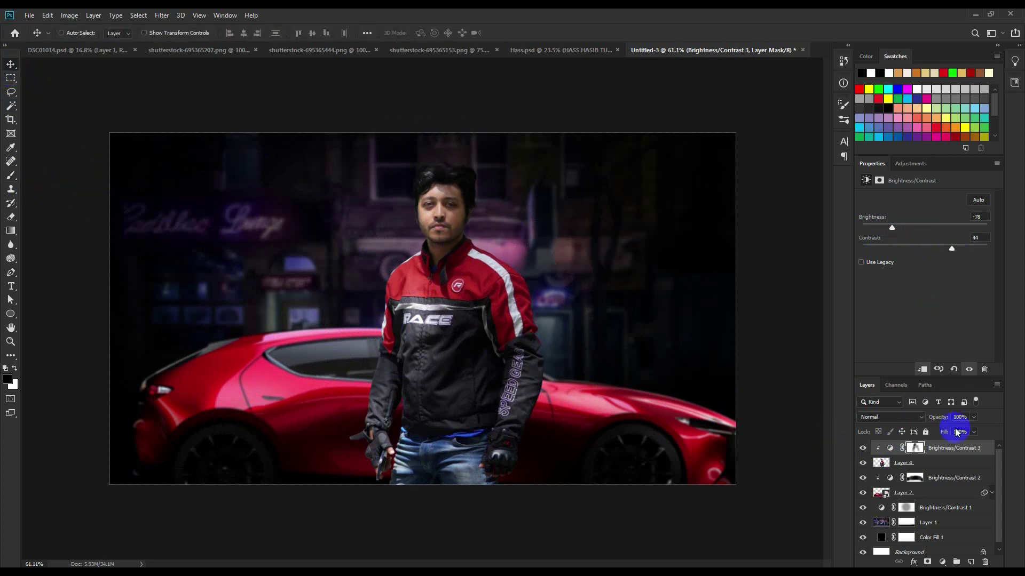
click(949, 463)
drag(600, 359, 630, 348)
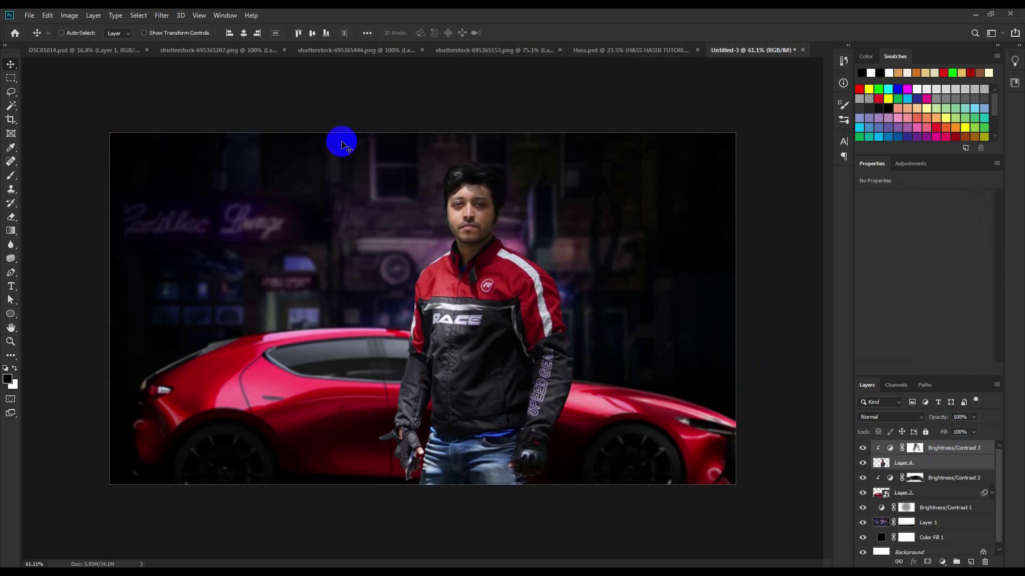
Bring the light-bulb H, A and S letters from their documents into the poster.
click(244, 49)
drag(819, 411, 642, 170)
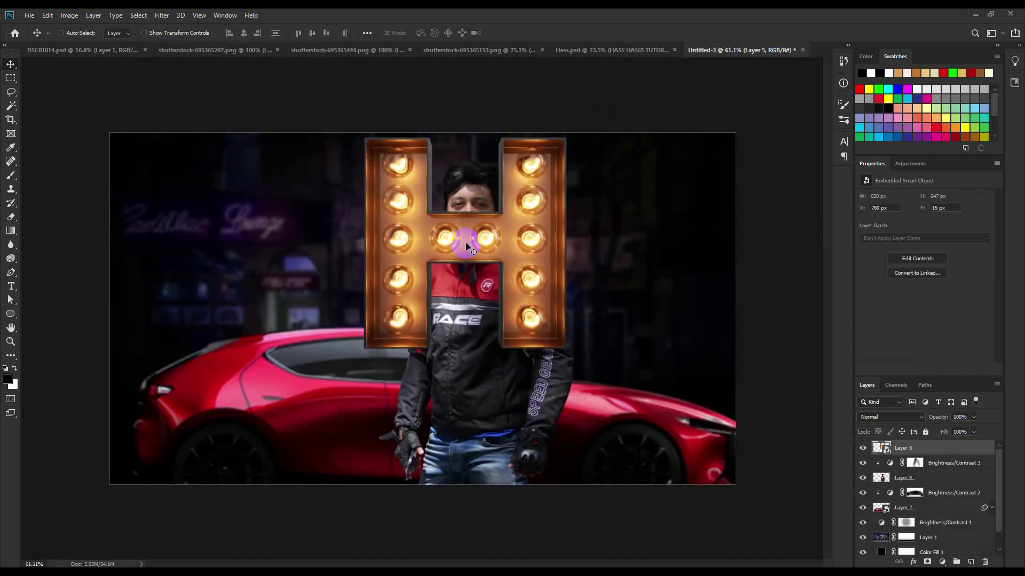
drag(642, 170, 301, 258)
click(350, 51)
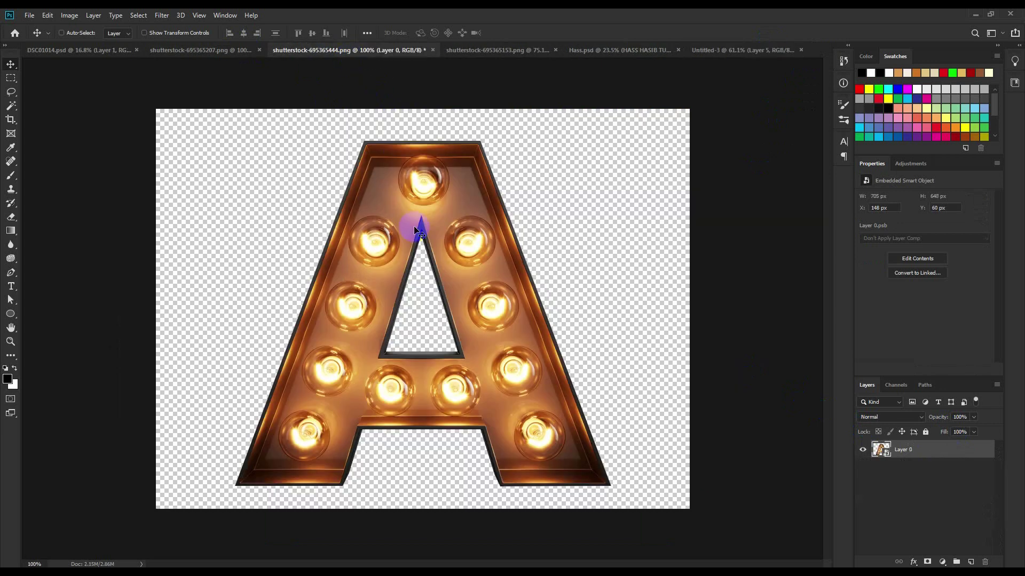
mouse_move(418, 222)
mouse_down()
mouse_move(775, 42)
mouse_move(519, 271)
mouse_up()
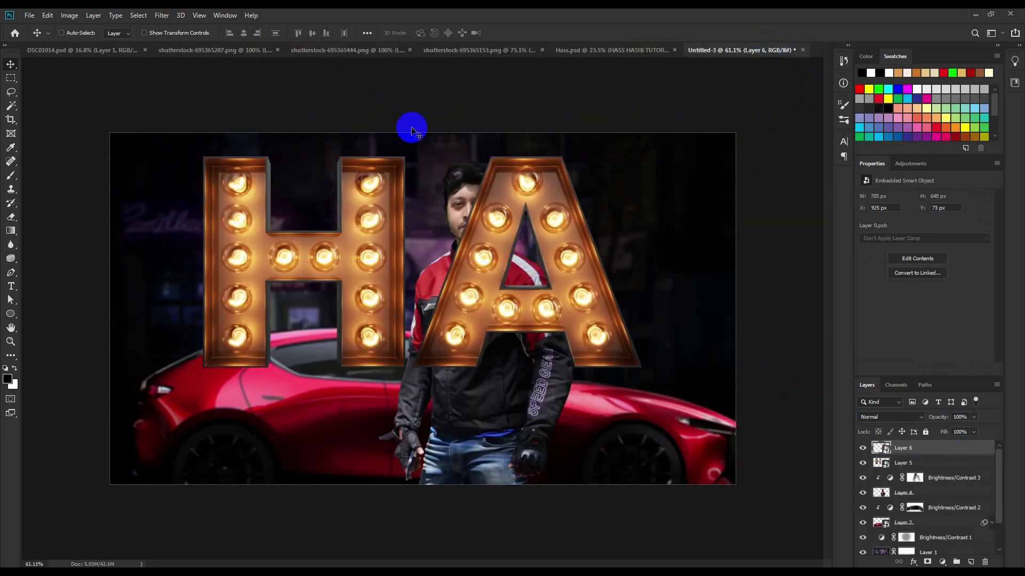
click(427, 50)
mouse_move(446, 130)
mouse_down()
mouse_move(755, 55)
mouse_move(702, 270)
mouse_up()
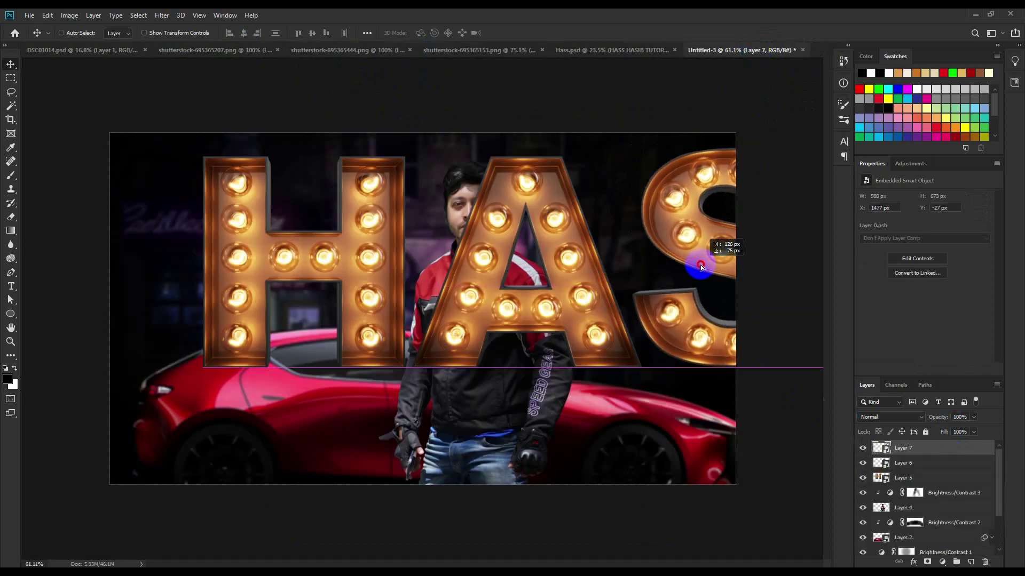
drag(702, 270, 693, 267)
Shift the three letters left together and scale them down with Free Transform.
shift+click(902, 478)
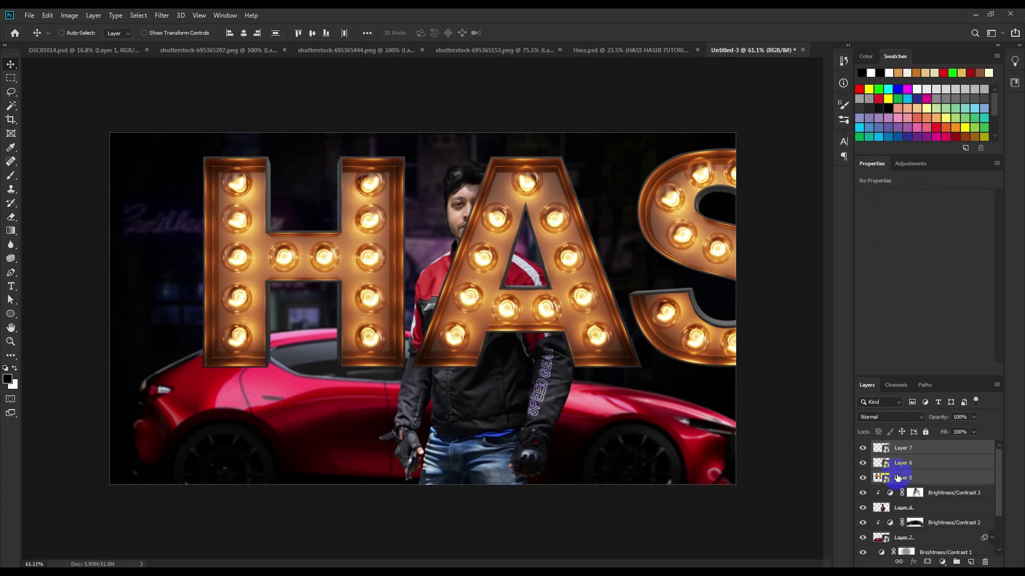
drag(580, 334, 520, 334)
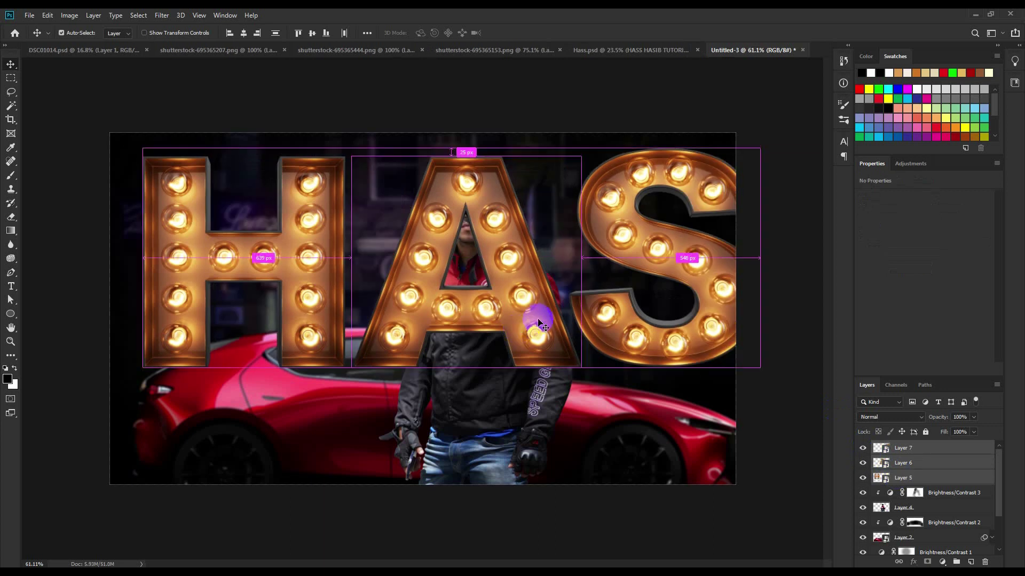
key(ctrl+t)
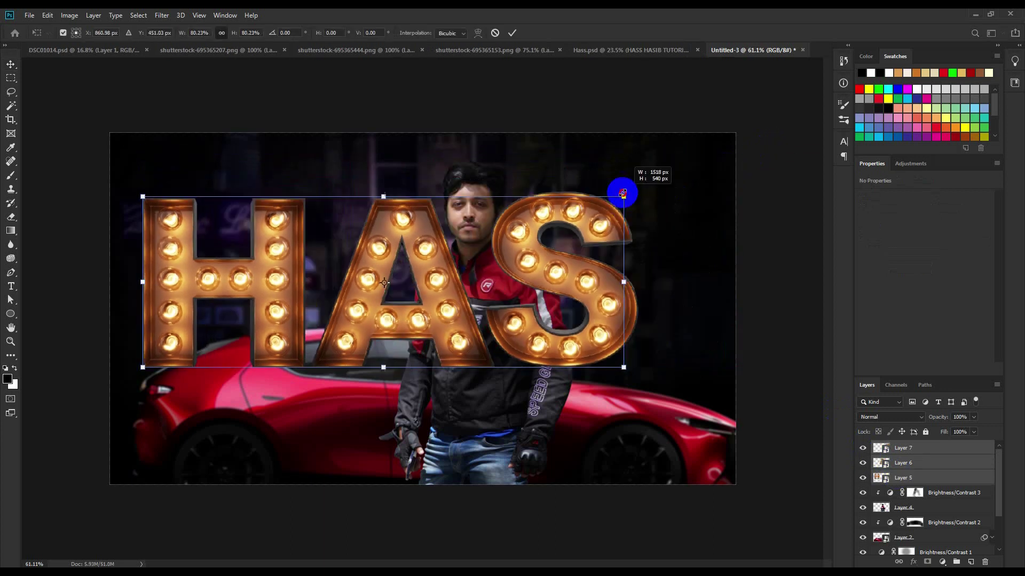
drag(762, 149, 512, 236)
click(512, 34)
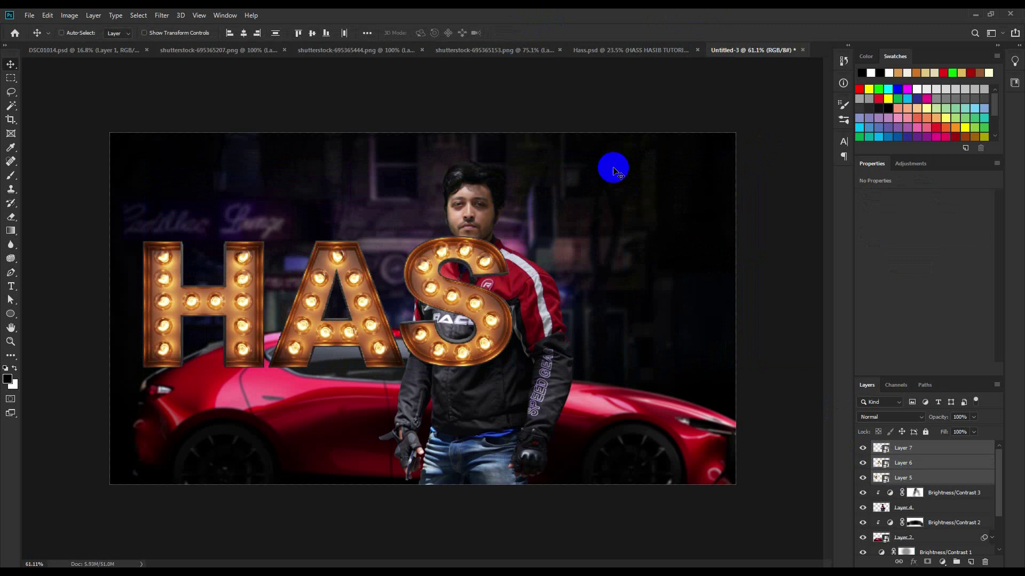
Alt-drag a duplicate S to the right and line up both S letters.
click(903, 448)
drag(495, 347, 618, 351)
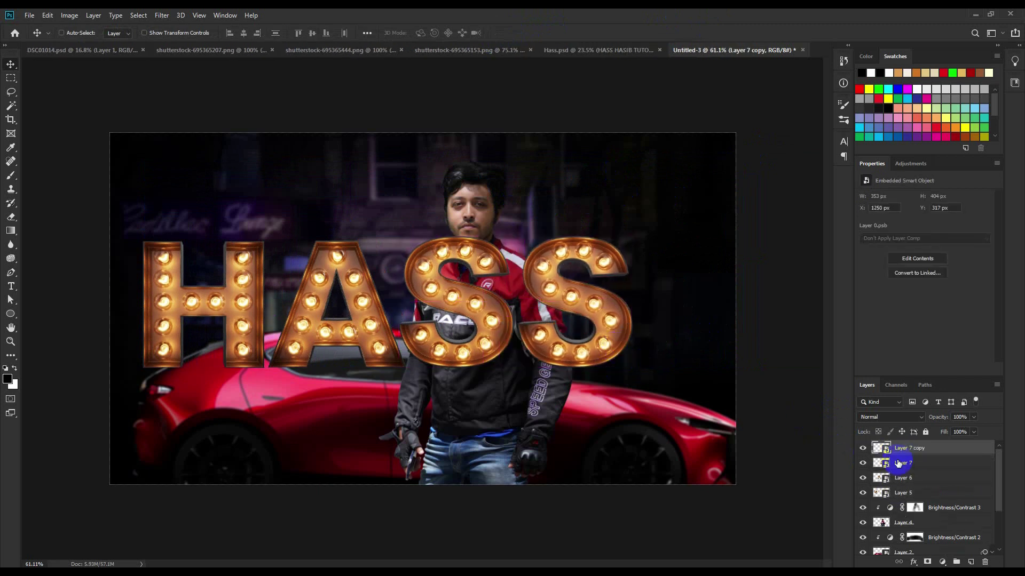
shift+click(902, 463)
drag(587, 343, 587, 343)
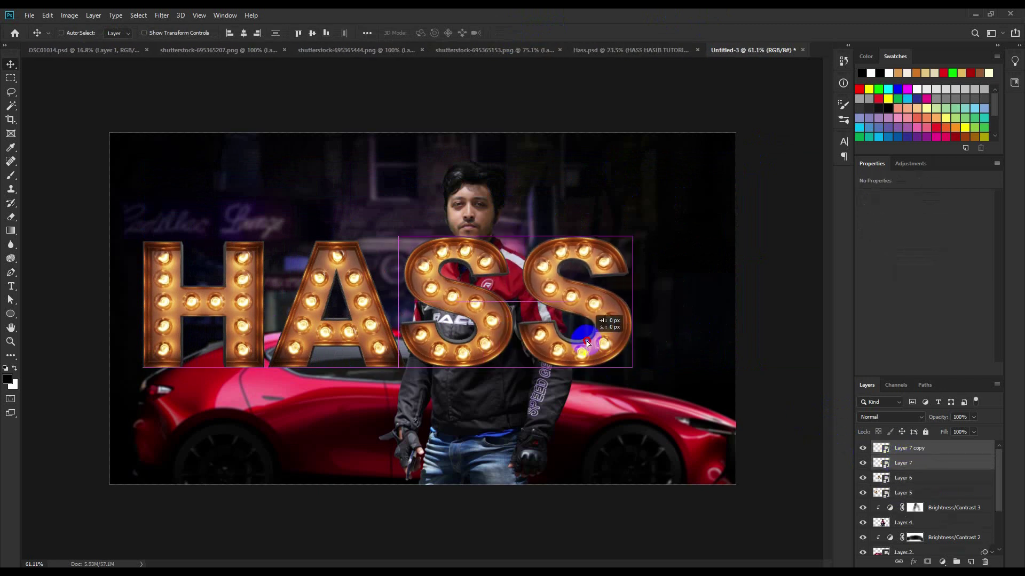
Move the HASS letters toward the top, stacked beneath the man's layer.
click(902, 448)
shift+click(916, 494)
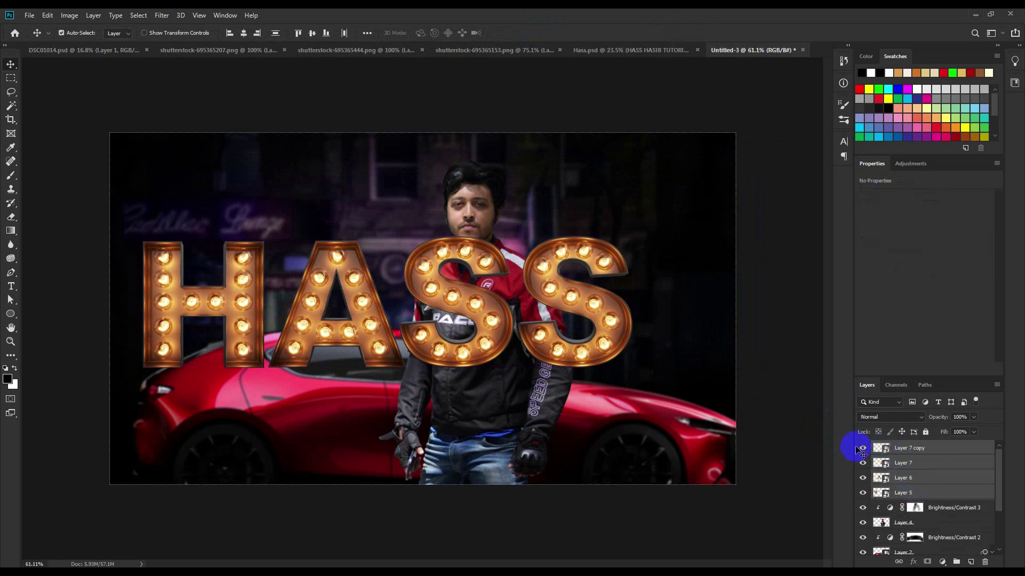
drag(607, 345, 643, 264)
drag(904, 495, 905, 536)
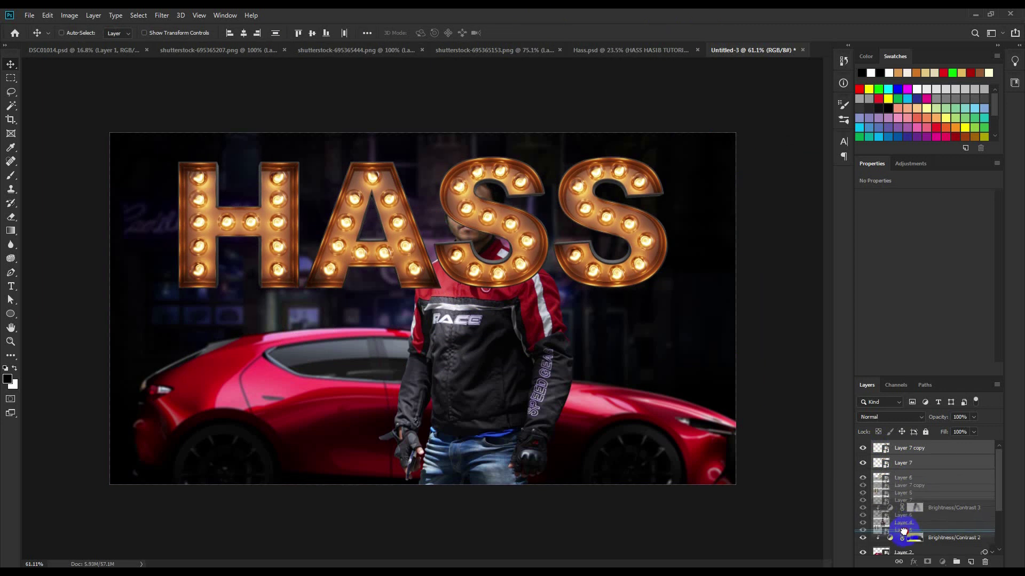
drag(614, 336, 613, 326)
scroll(614, 331, up, 1)
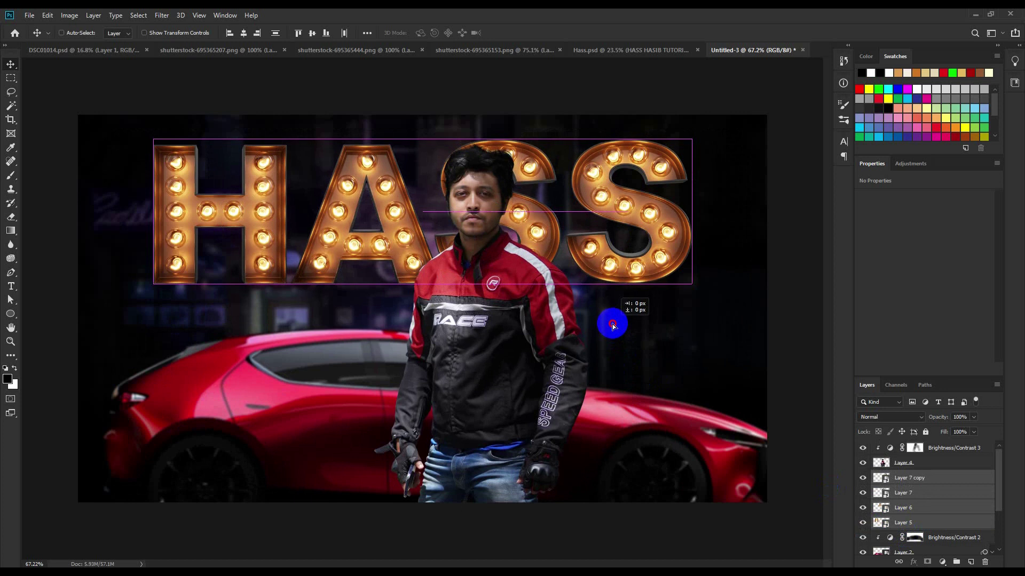
click(879, 464)
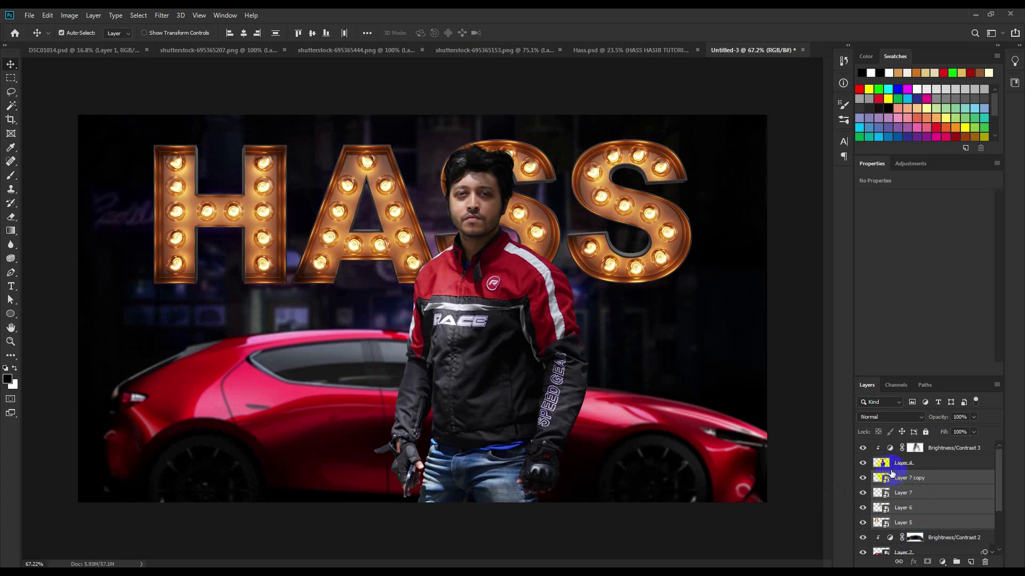
key(ctrl+e)
key(ctrl+z)
Merge the four HASS letter layers into one and reposition it.
right_click(909, 484)
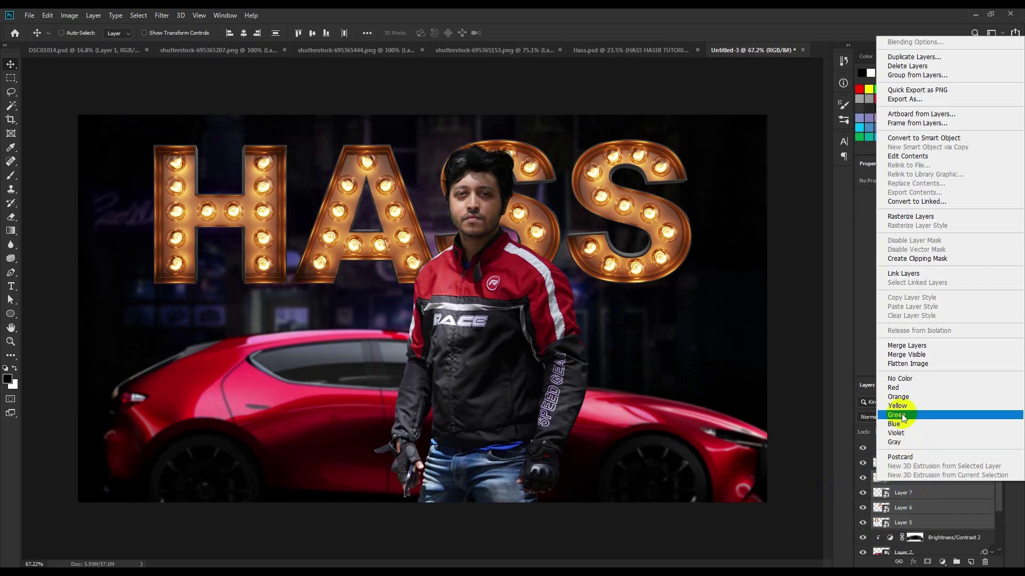
click(913, 347)
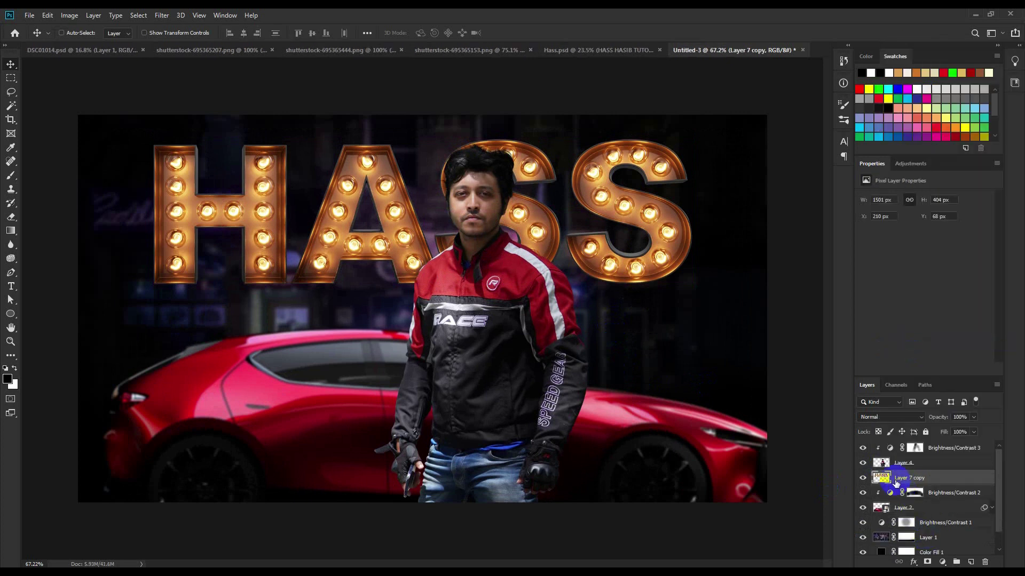
mouse_move(480, 335)
mouse_down()
mouse_move(467, 355)
mouse_move(480, 337)
mouse_up()
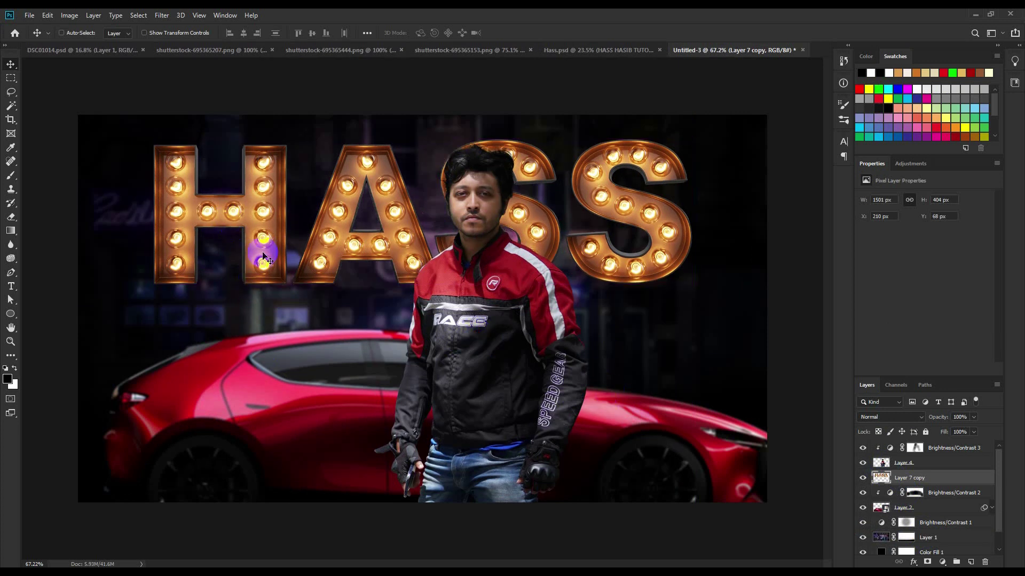
Compare against the finished Hass.psd poster, then return to Untitled-3.
click(565, 50)
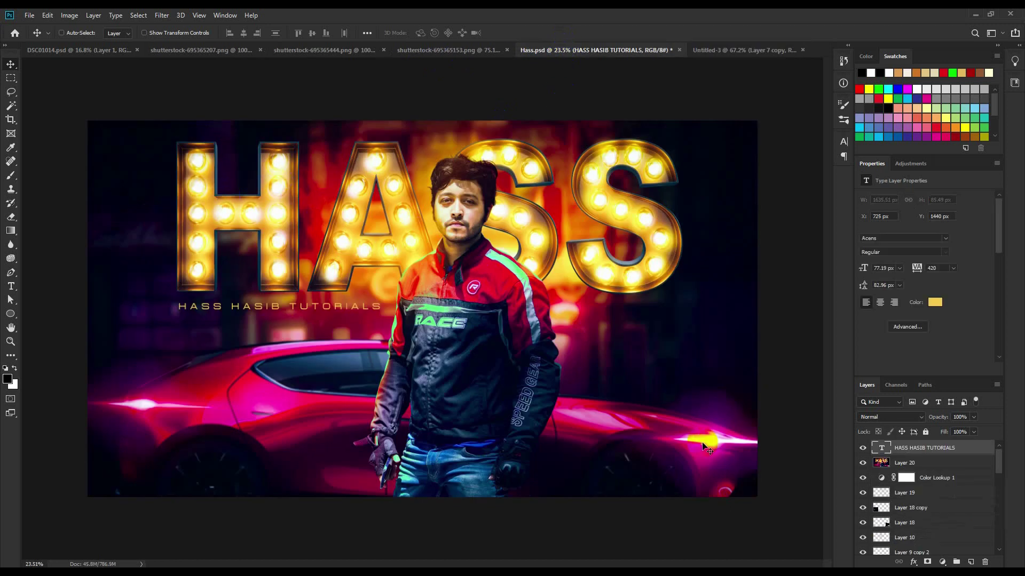
click(437, 208)
click(768, 50)
Enlarge the Layers panel and switch to larger layer thumbnails.
click(926, 475)
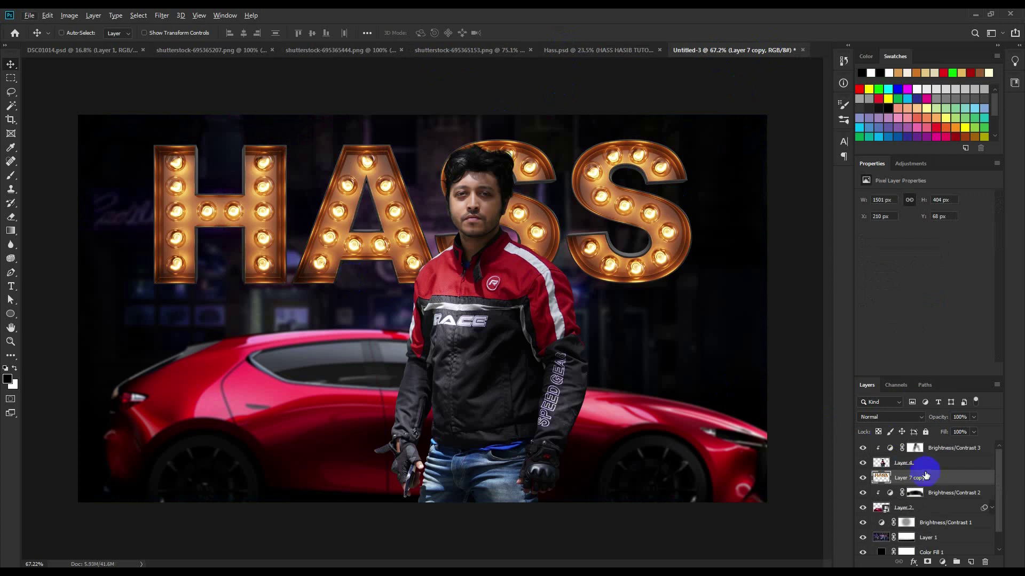
click(934, 495)
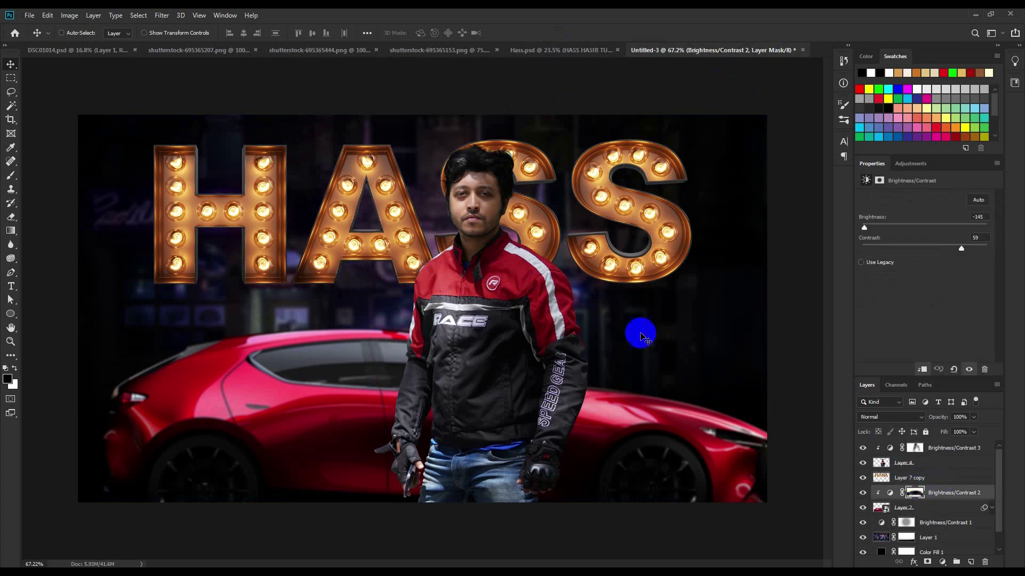
click(914, 479)
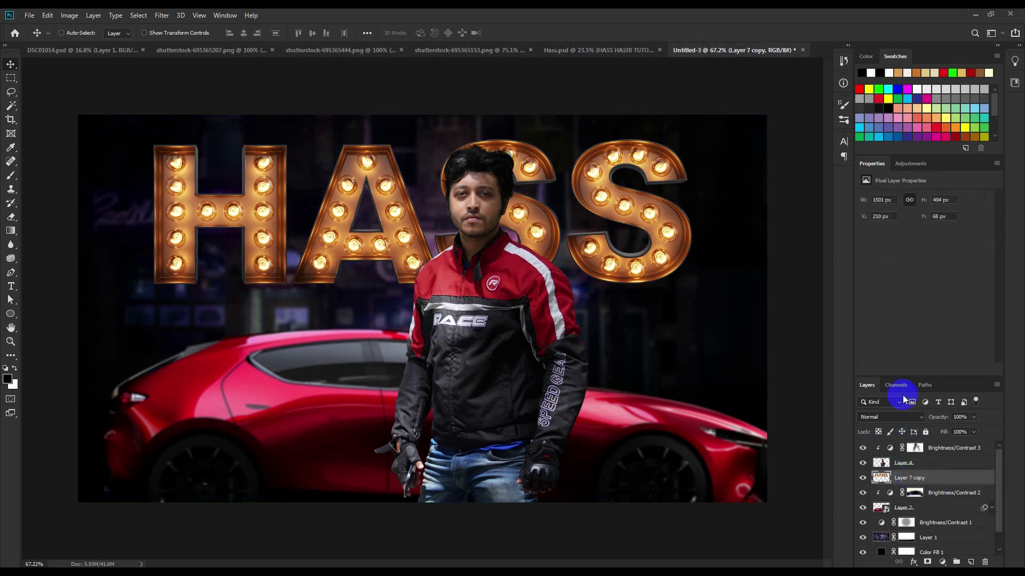
drag(902, 379, 903, 290)
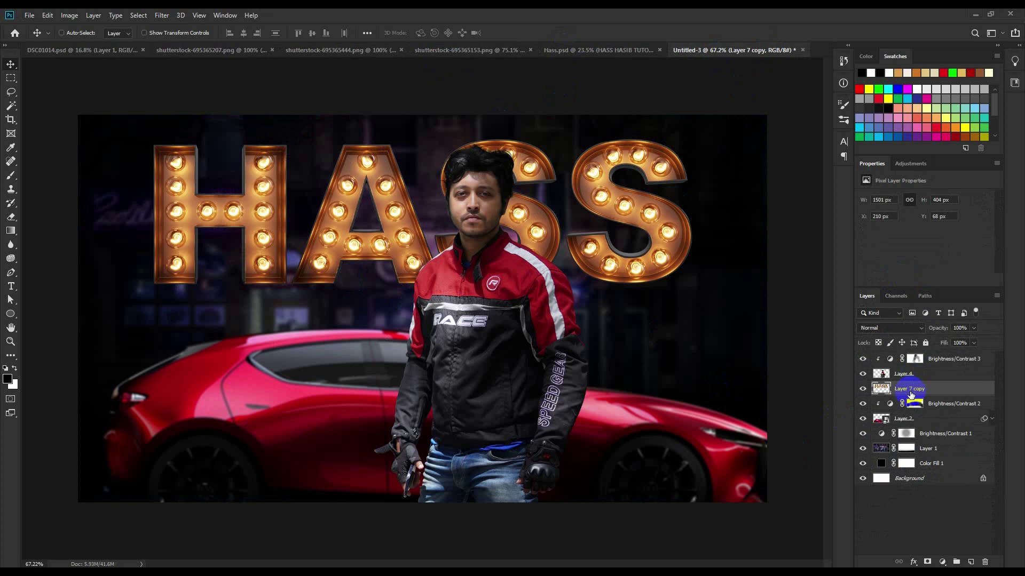
right_click(917, 514)
click(929, 475)
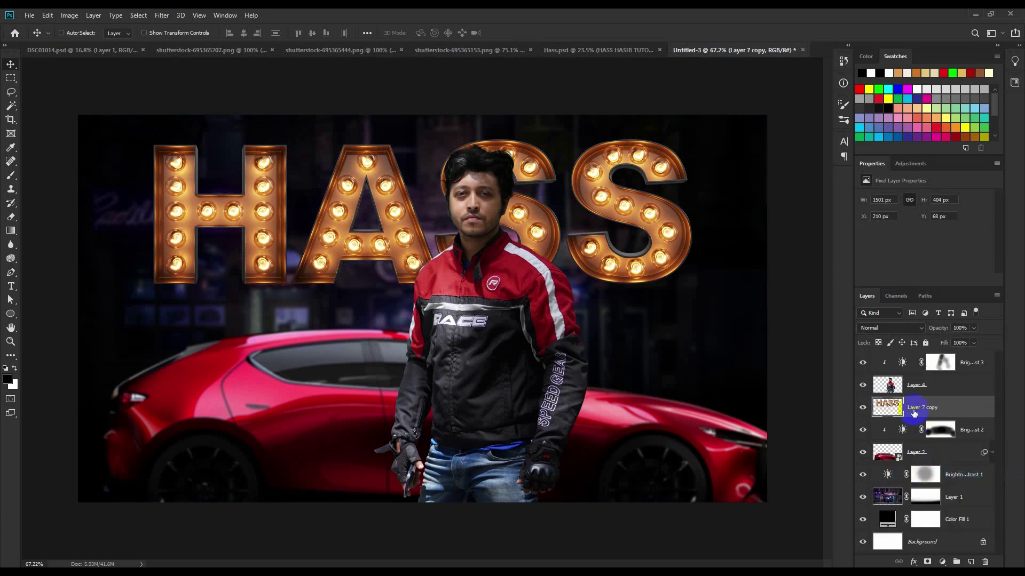
Delete the white Background and group Layer 1, Brightness/Contrast 1 and Color Fill 1 as BG.
click(901, 430)
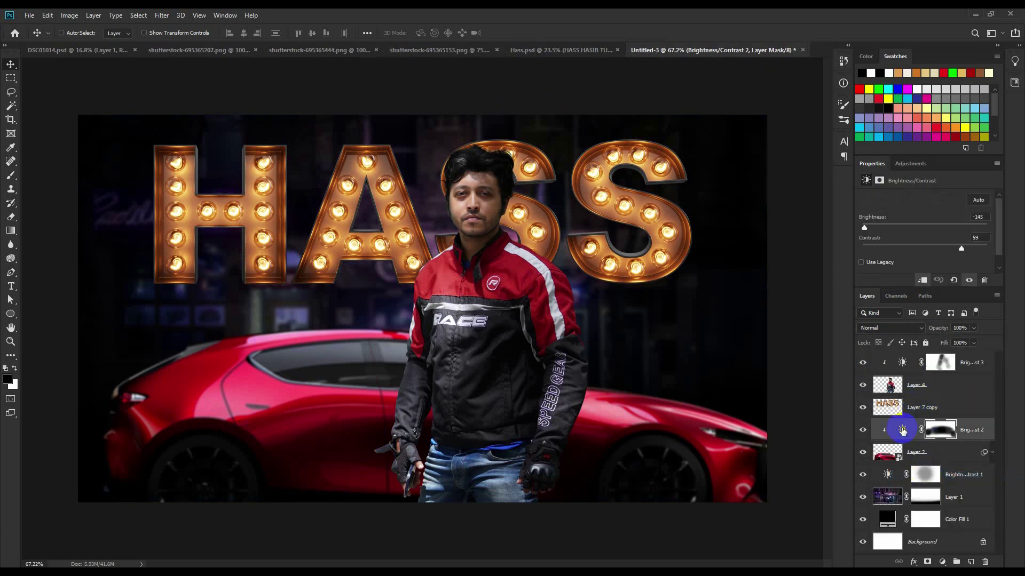
click(961, 503)
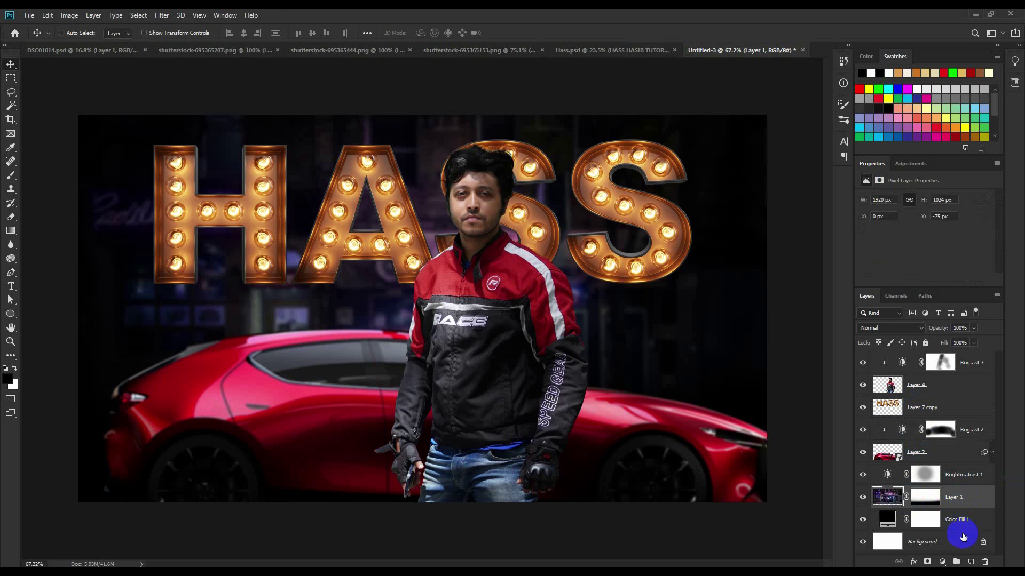
drag(962, 537, 985, 562)
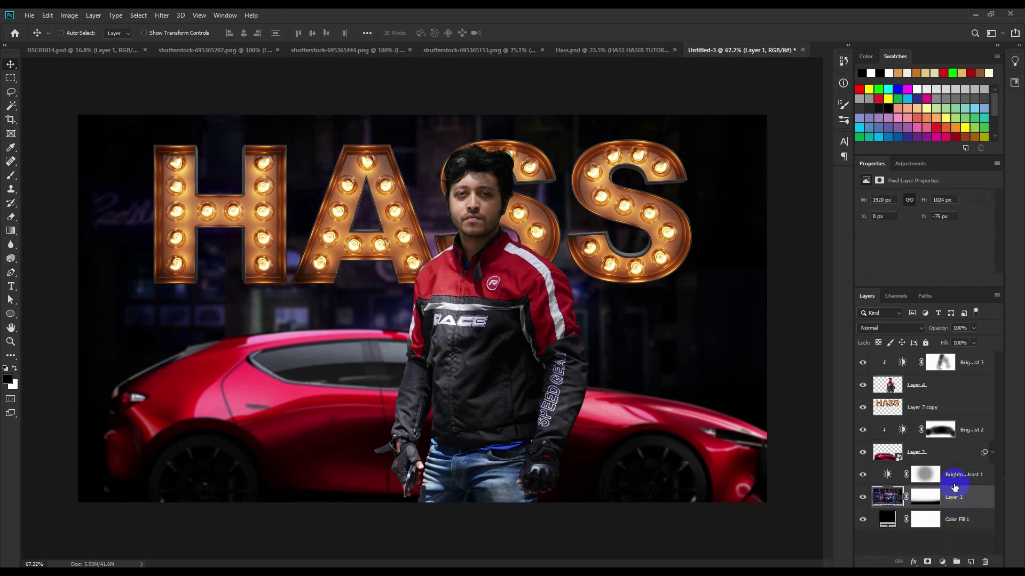
shift+click(954, 483)
shift+click(968, 523)
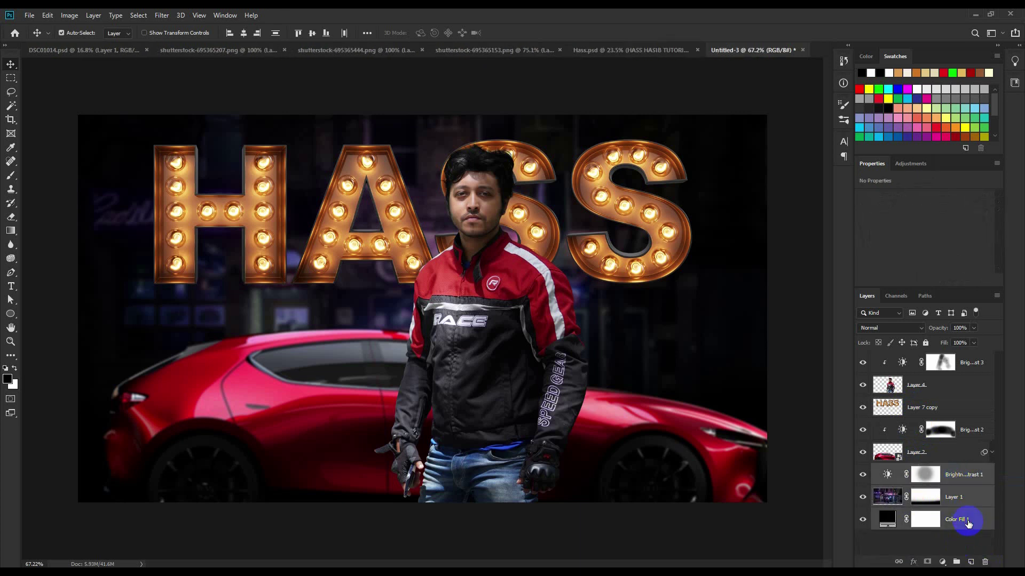
key(ctrl+g)
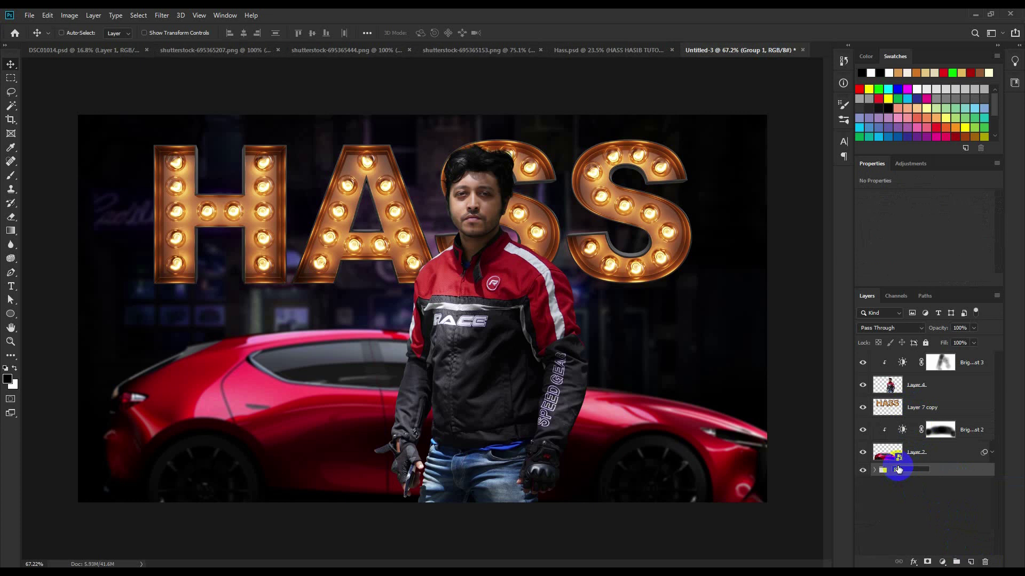
text(BG)
key(Return)
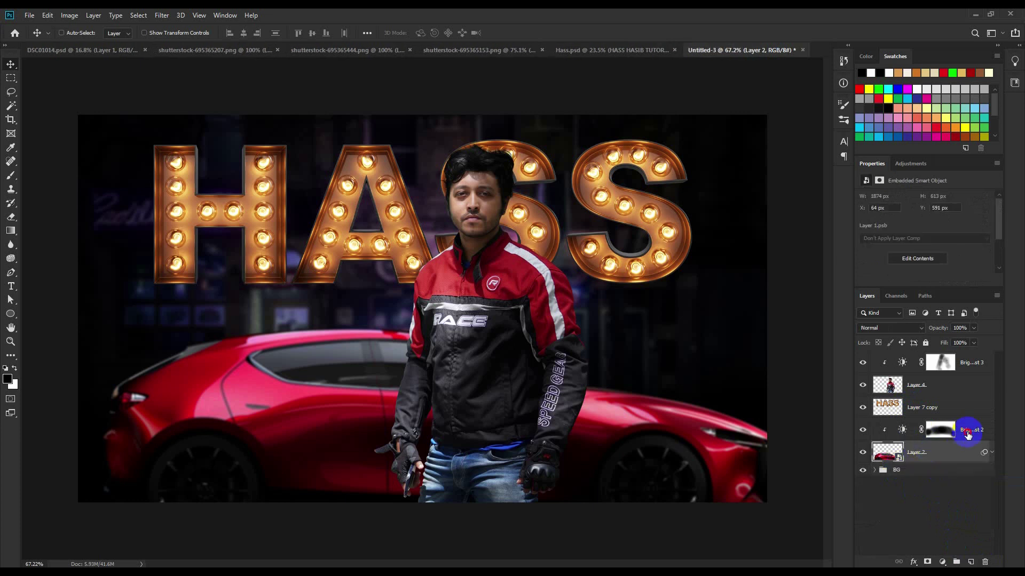
Group the car, the man with their adjustments, and the text into CAR, MAN and TEXT.
click(968, 435)
key(ctrl+g)
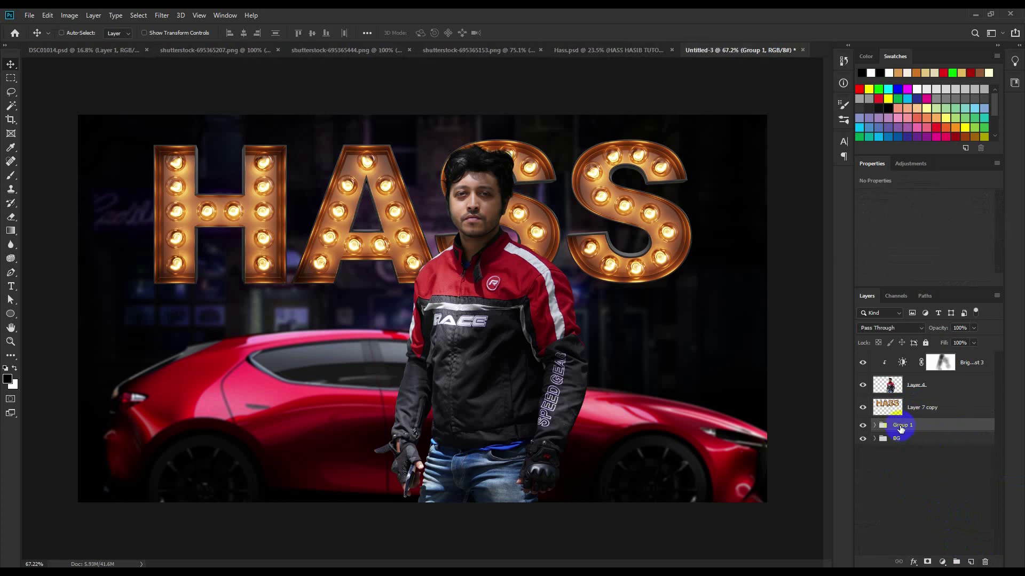
click(932, 414)
text(TEXT)
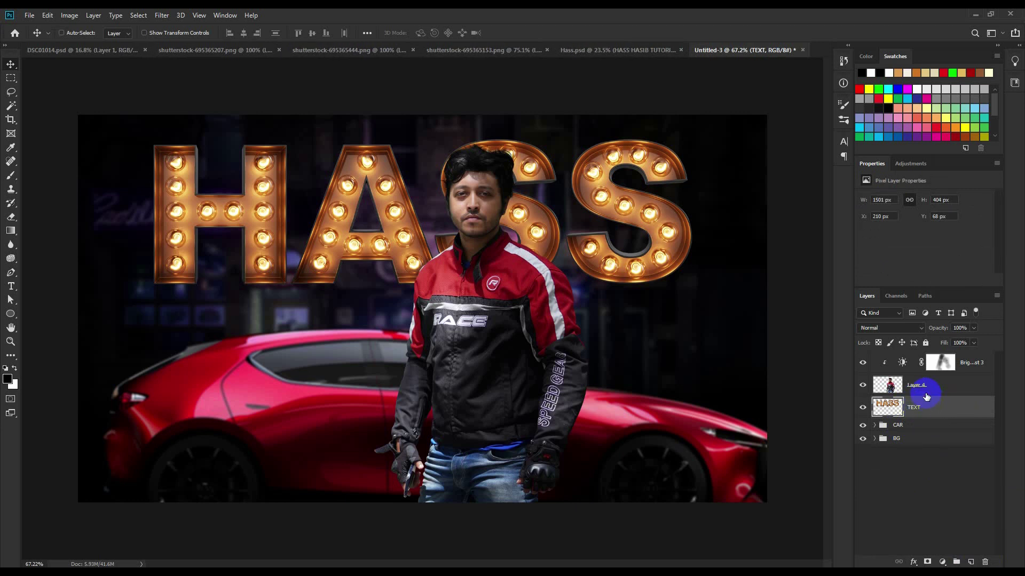
click(929, 388)
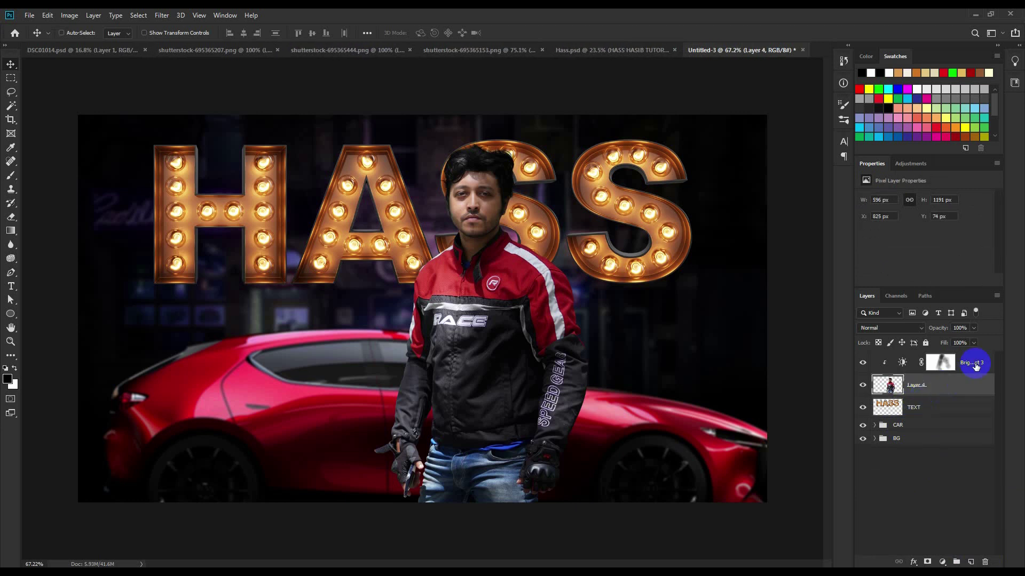
shift+click(977, 363)
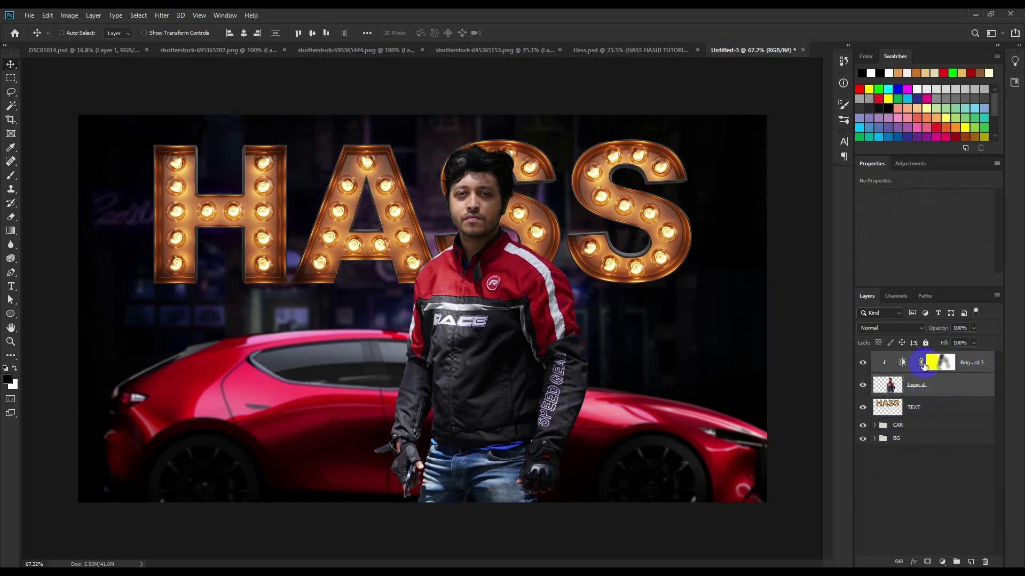
key(ctrl+g)
text(MAN)
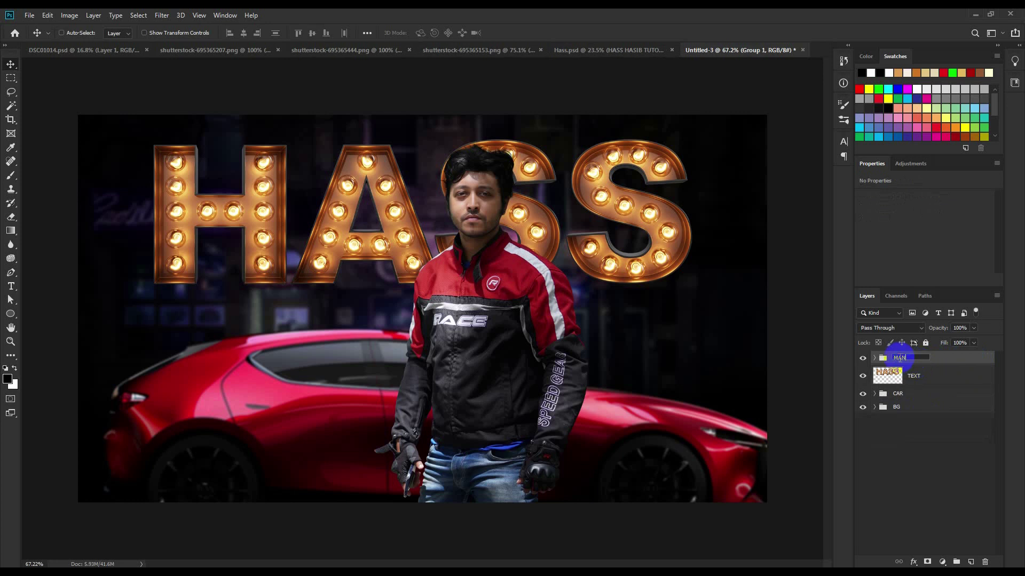
click(923, 375)
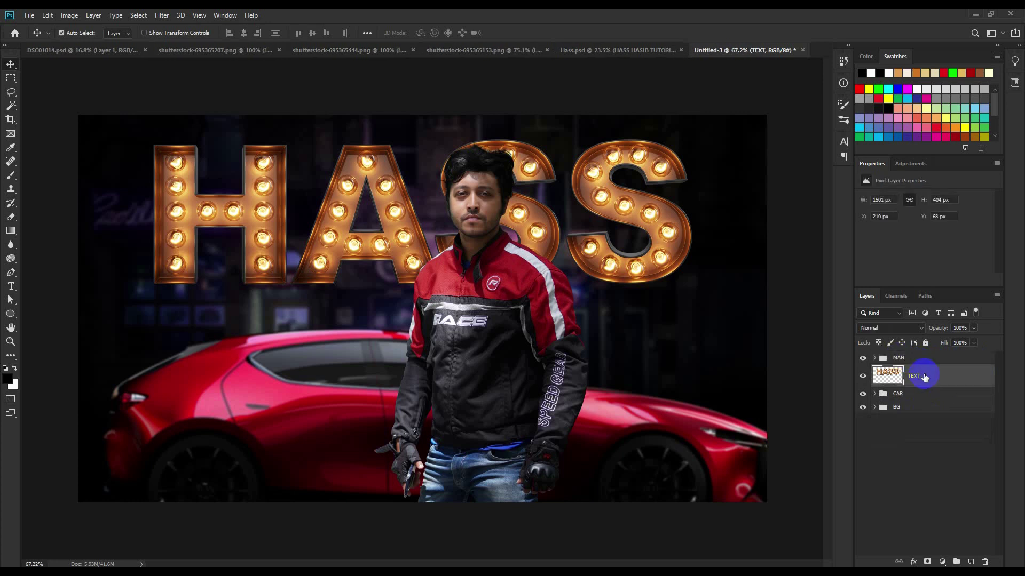
key(ctrl+g)
text(TEXT)
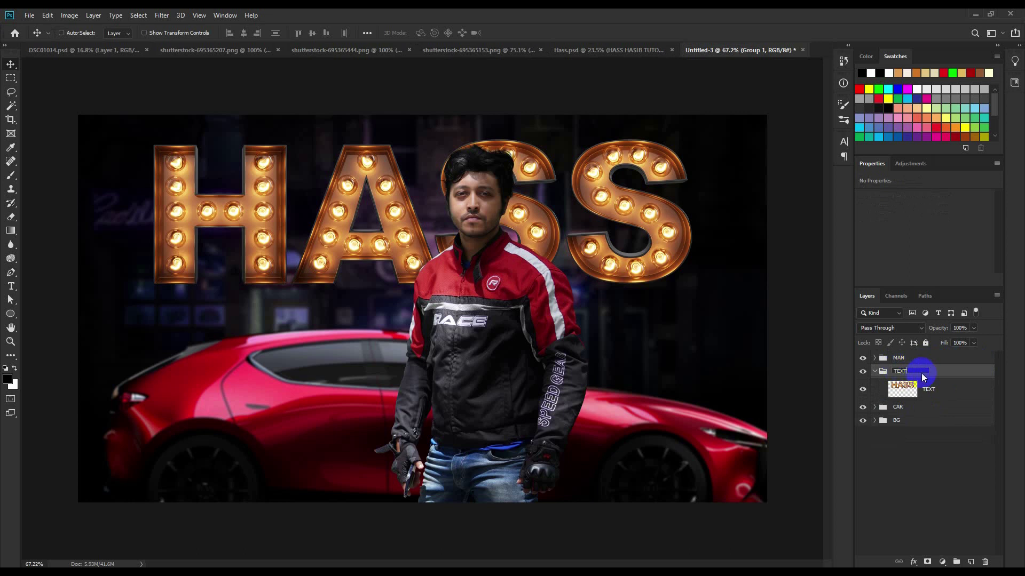
key(Return)
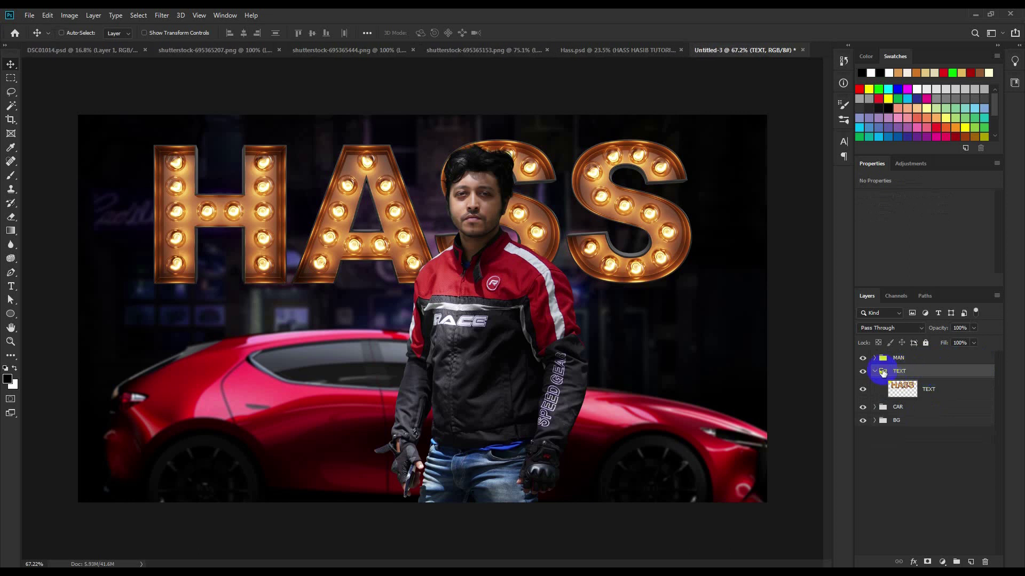
click(875, 372)
Add a new empty Layer 5 directly above the BG group.
click(899, 359)
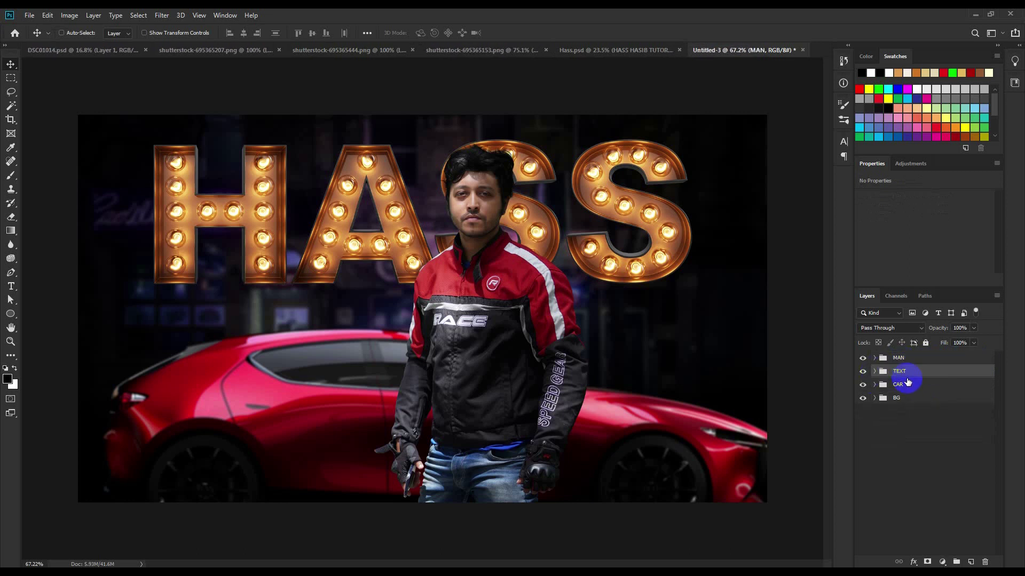
click(905, 384)
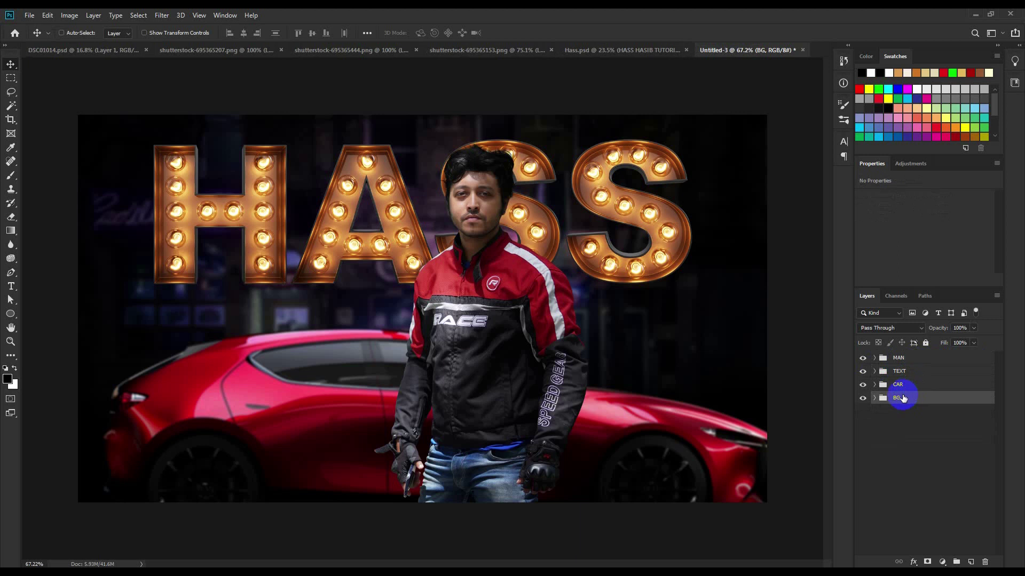
click(971, 562)
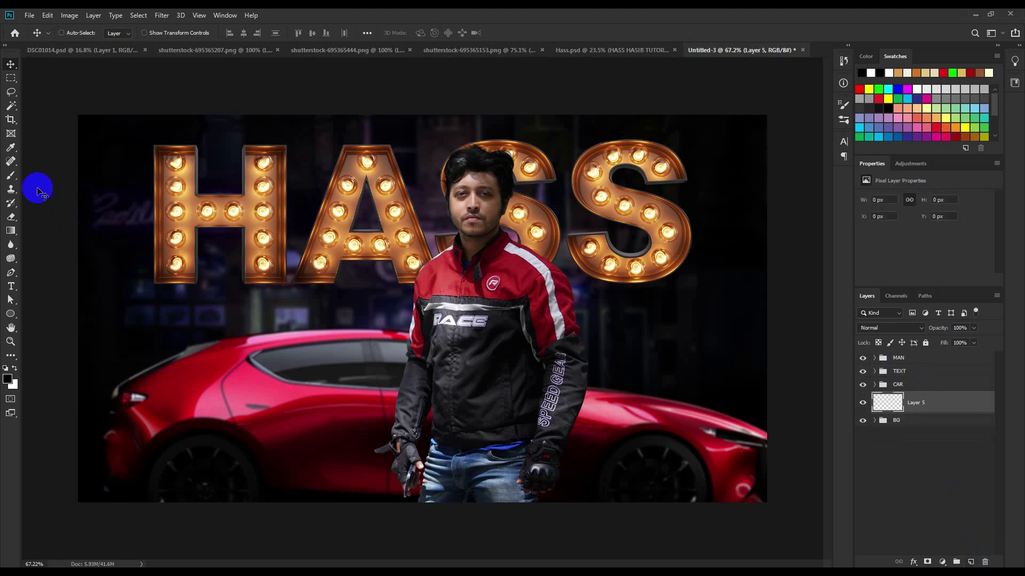
Eyedropper the warm gold from the H letter's glowing casing as the foreground colour.
click(10, 147)
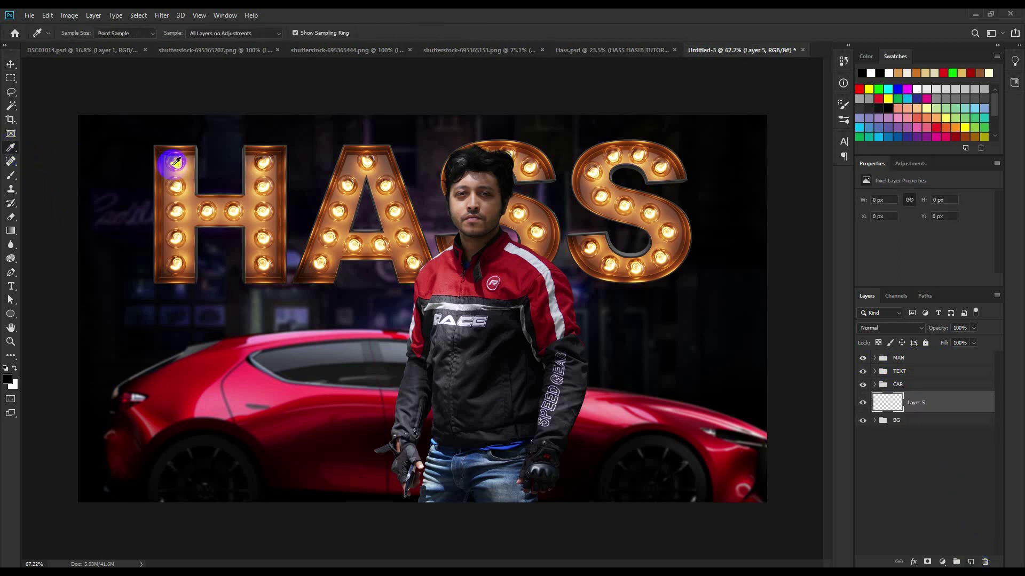
scroll(161, 155, up, 2)
scroll(128, 136, up, 3)
scroll(126, 144, up, 3)
scroll(133, 149, up, 4)
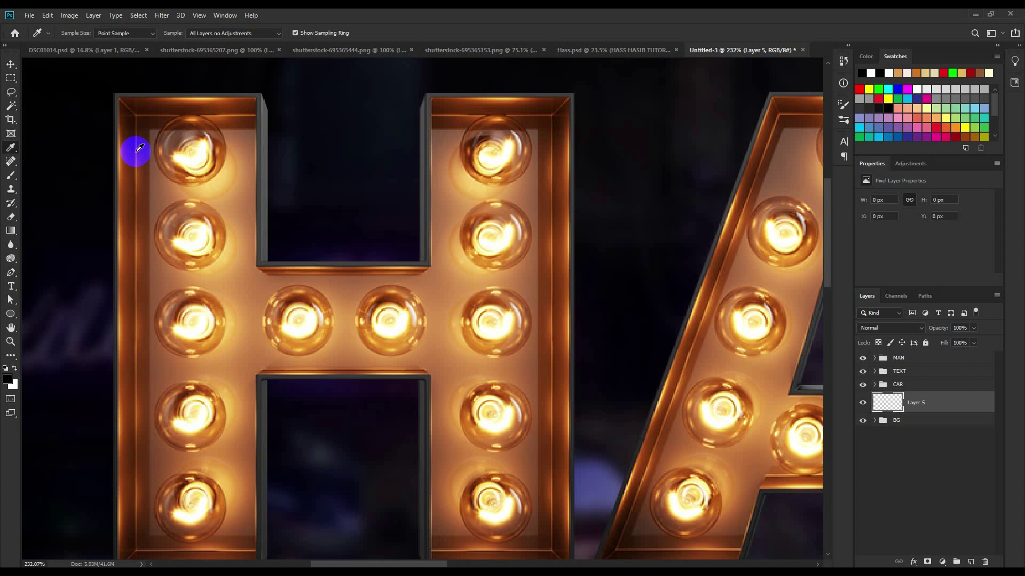
scroll(138, 148, up, 2)
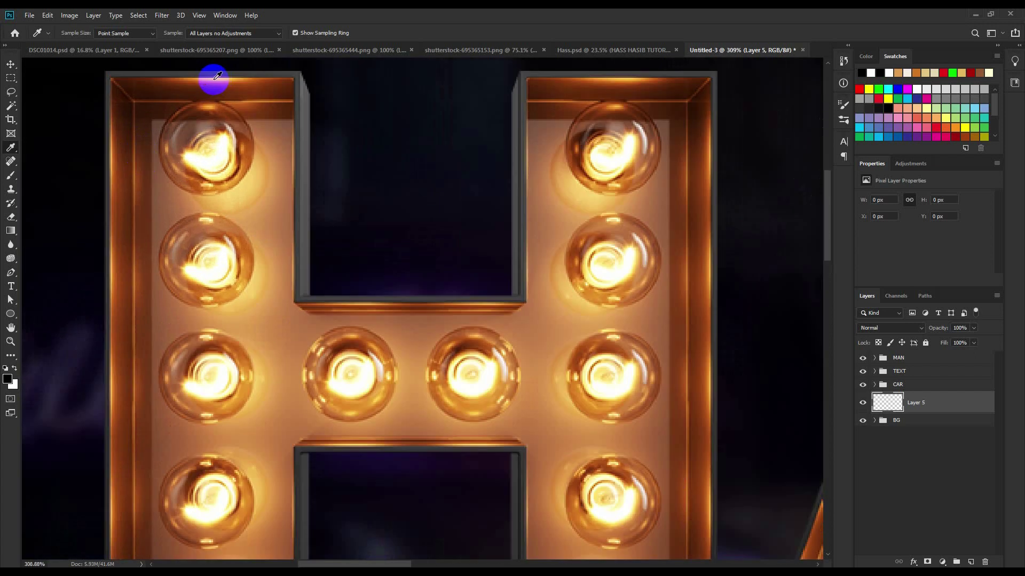
click(212, 79)
scroll(300, 233, down, 5)
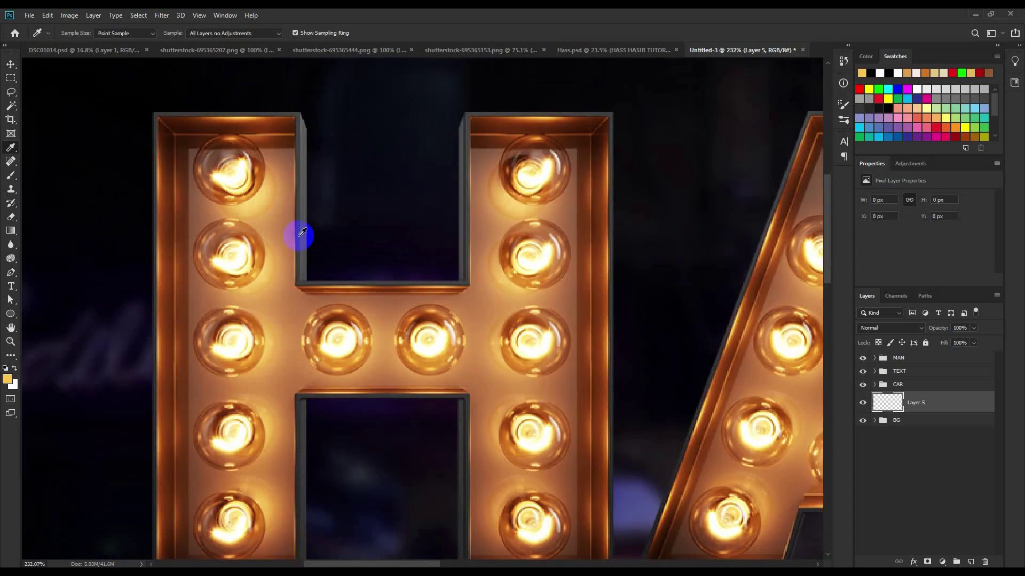
scroll(299, 233, down, 3)
scroll(300, 233, down, 5)
scroll(301, 233, down, 4)
scroll(301, 234, up, 3)
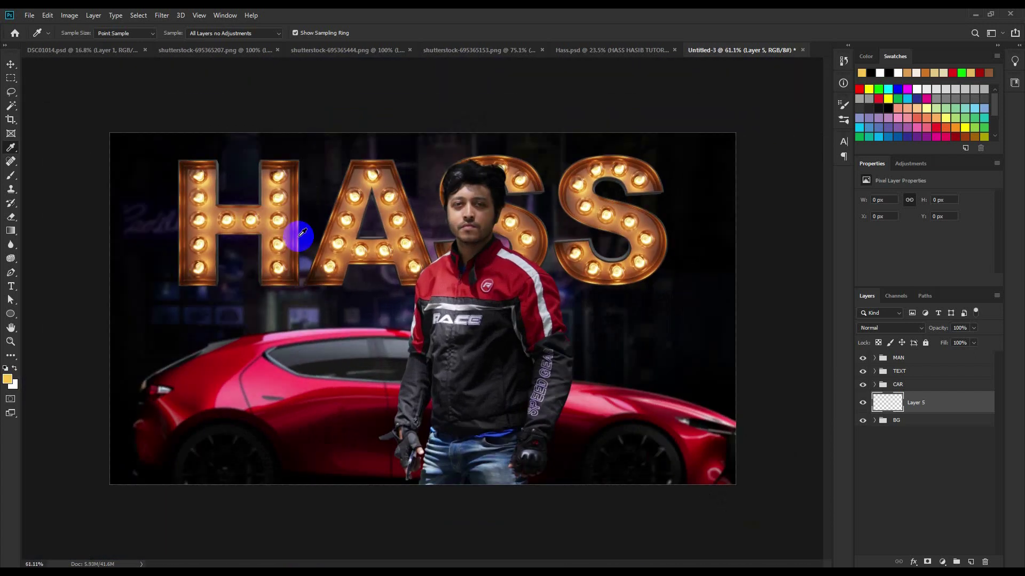
scroll(301, 234, up, 1)
scroll(301, 234, down, 2)
scroll(302, 233, up, 1)
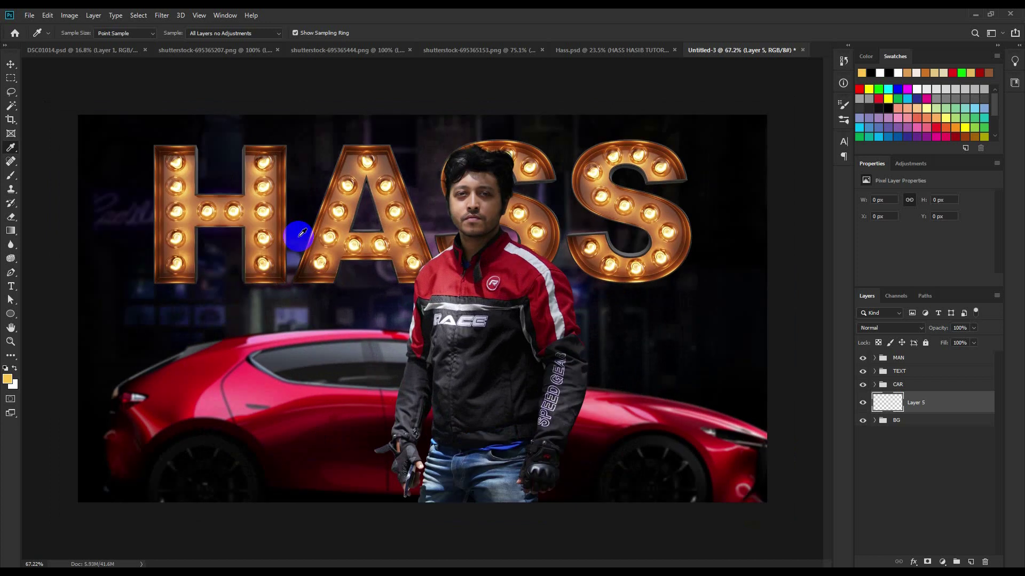
scroll(301, 241, up, 2)
scroll(300, 239, down, 1)
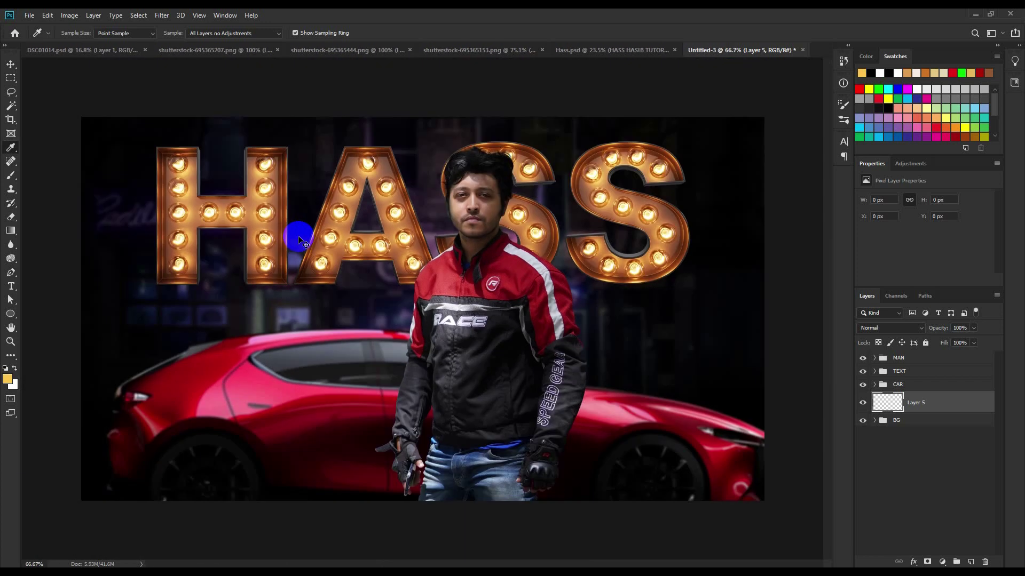
click(11, 341)
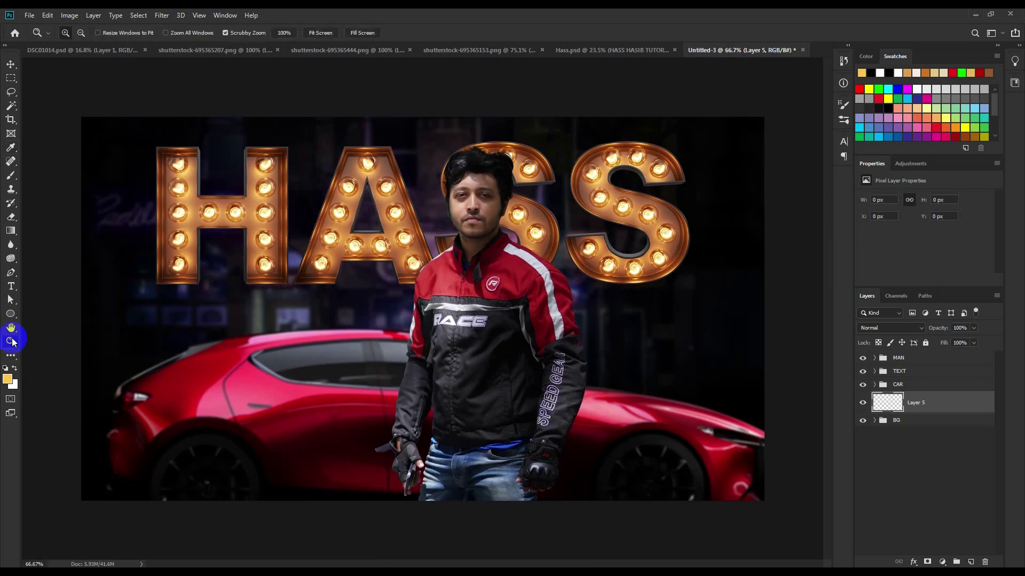
Paint a wide soft gold glow on Layer 5 with an enlarged brush.
click(11, 175)
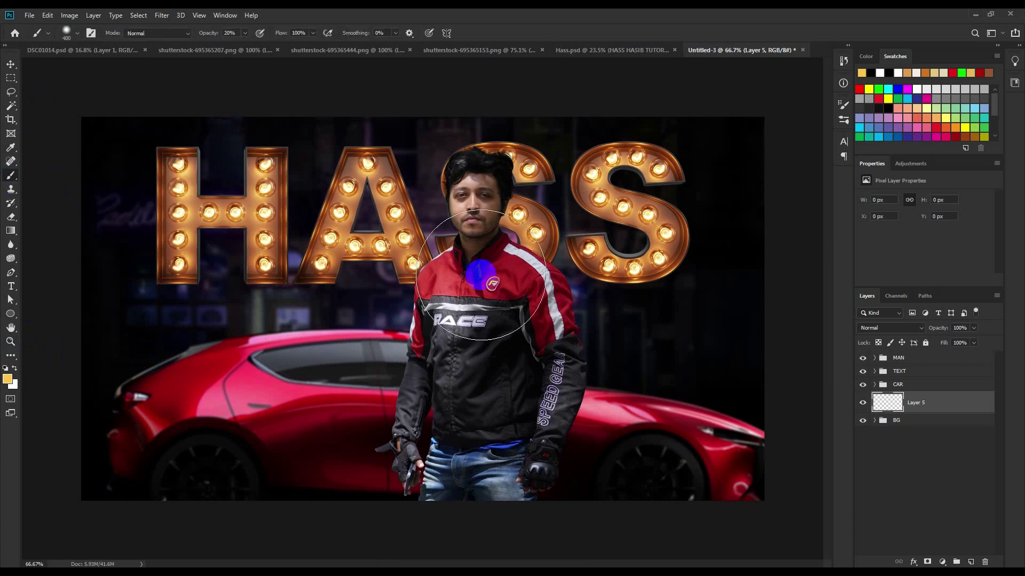
key(bracketright)
key(bracketright)
key(bracketright)
key(bracketright)
key(bracketright)
key(bracketright)
click(419, 256)
key(bracketright)
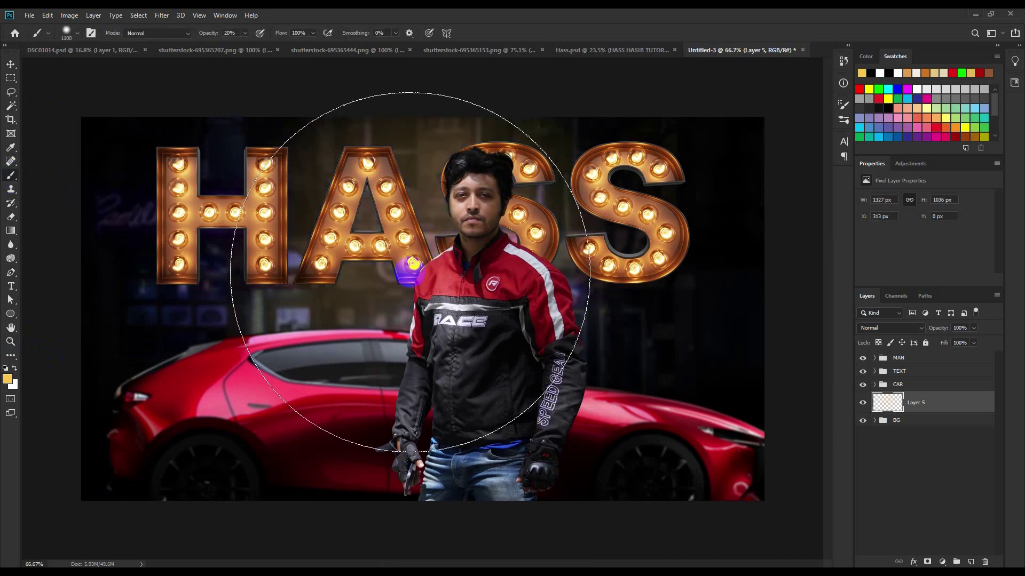
click(404, 269)
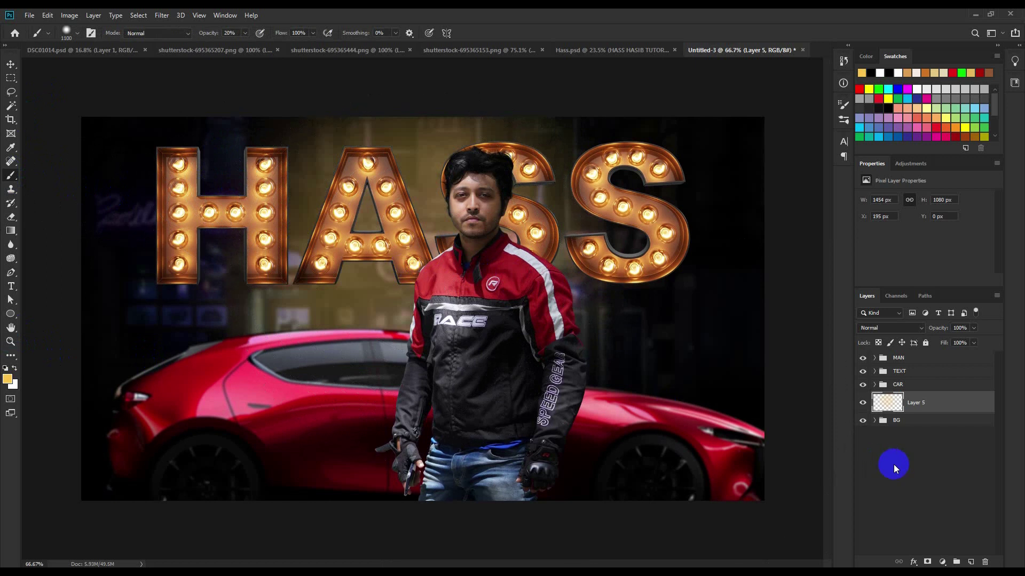
Move Layer 5 above the CAR group, between TEXT and CAR.
drag(888, 403, 894, 378)
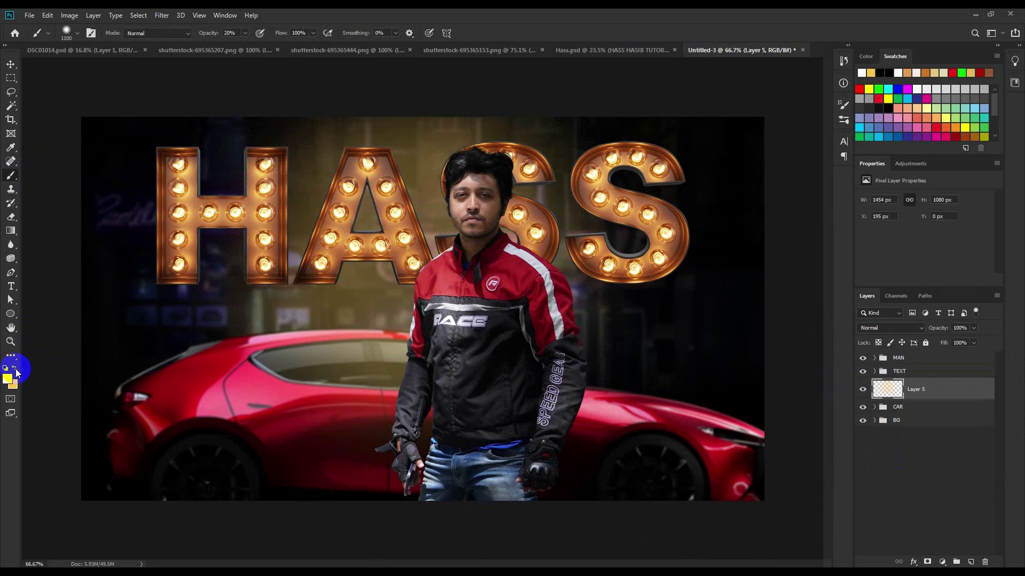
key(bracketleft)
key(bracketleft)
key(bracketleft)
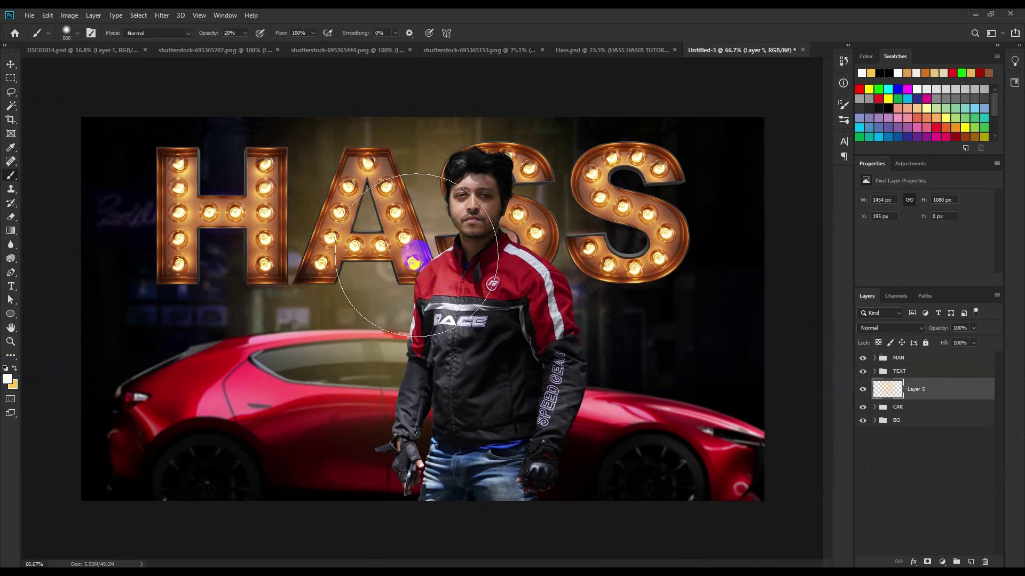
click(883, 327)
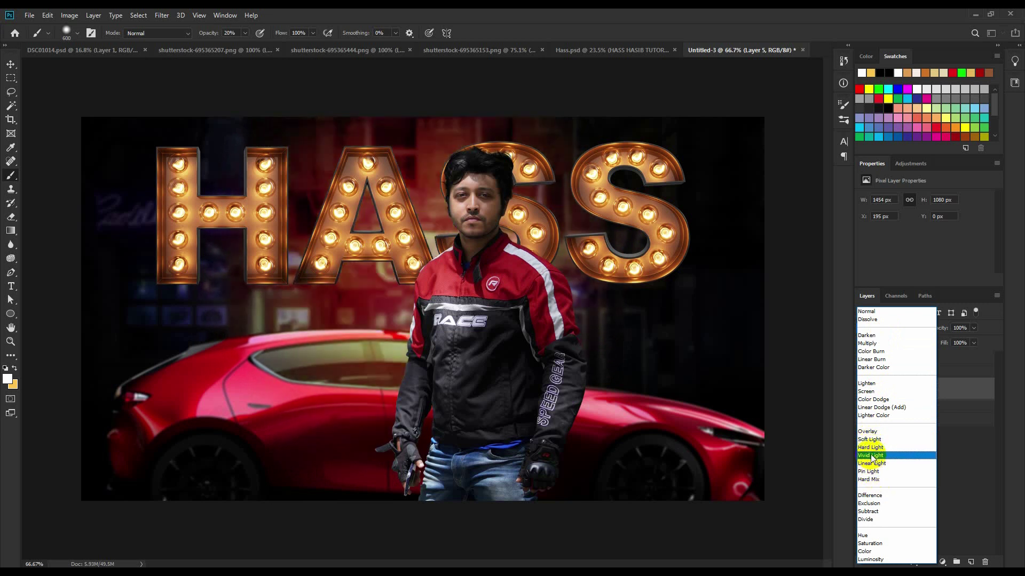
Blend Layer 5 in Vivid Light, scale the glow about 133%, and set opacity to 70%.
click(870, 456)
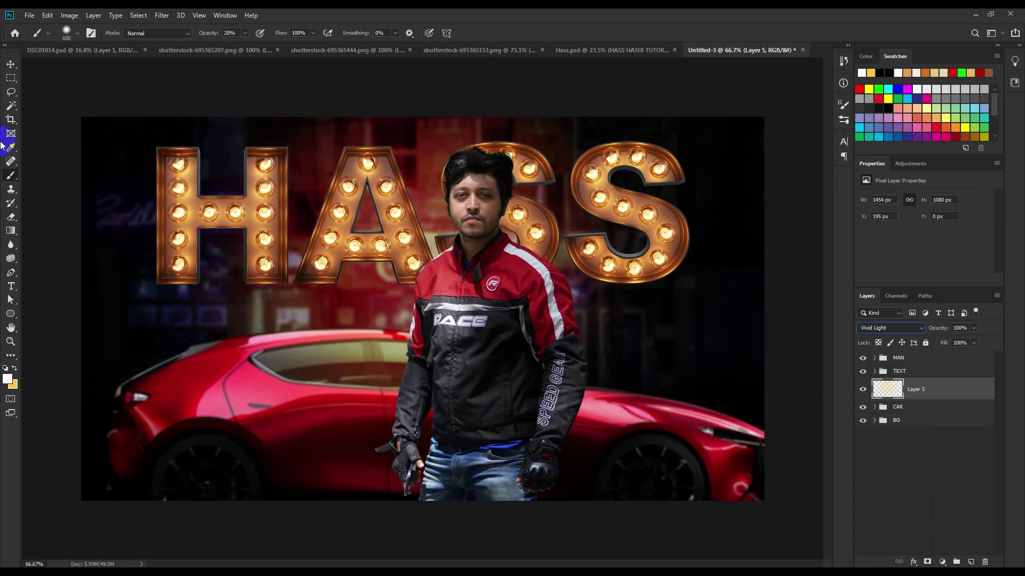
click(11, 65)
key(ctrl+t)
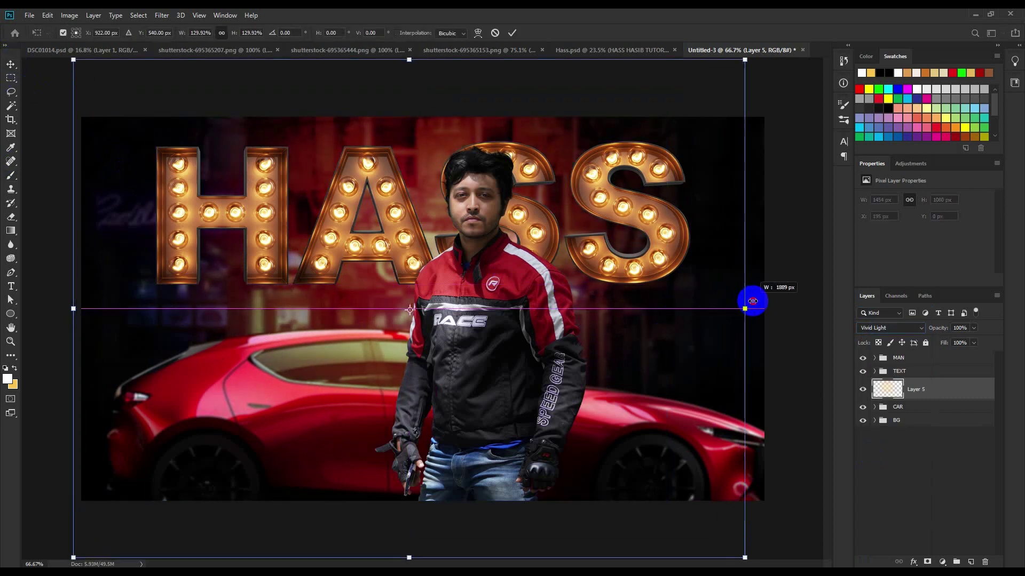
drag(674, 310, 754, 309)
drag(541, 296, 542, 309)
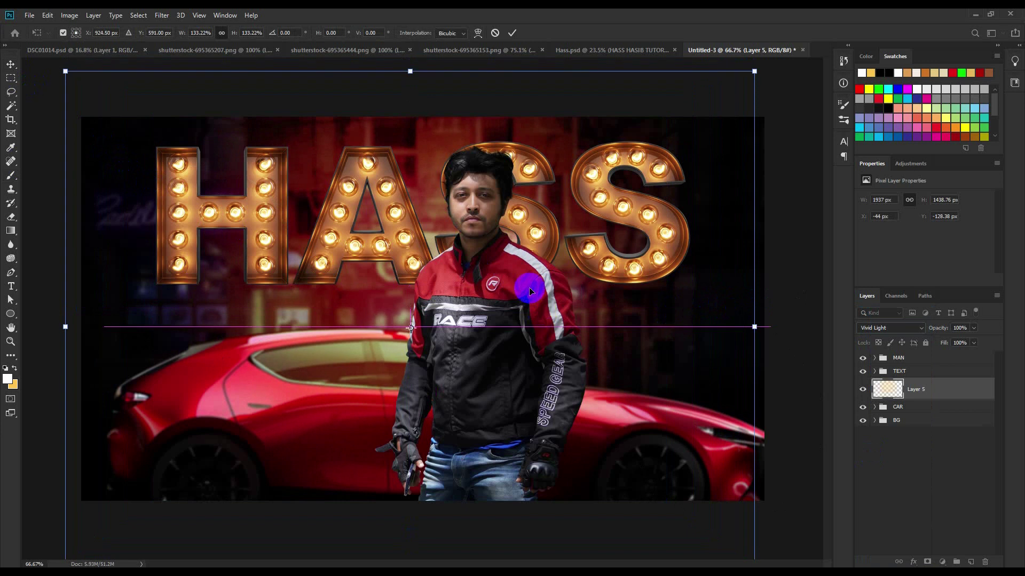
click(512, 32)
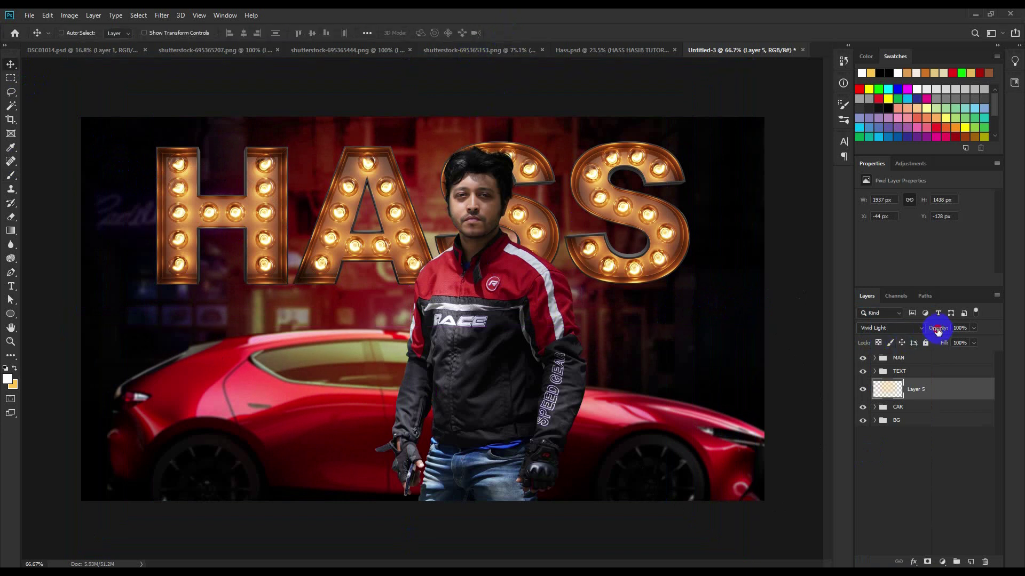
drag(939, 328, 927, 328)
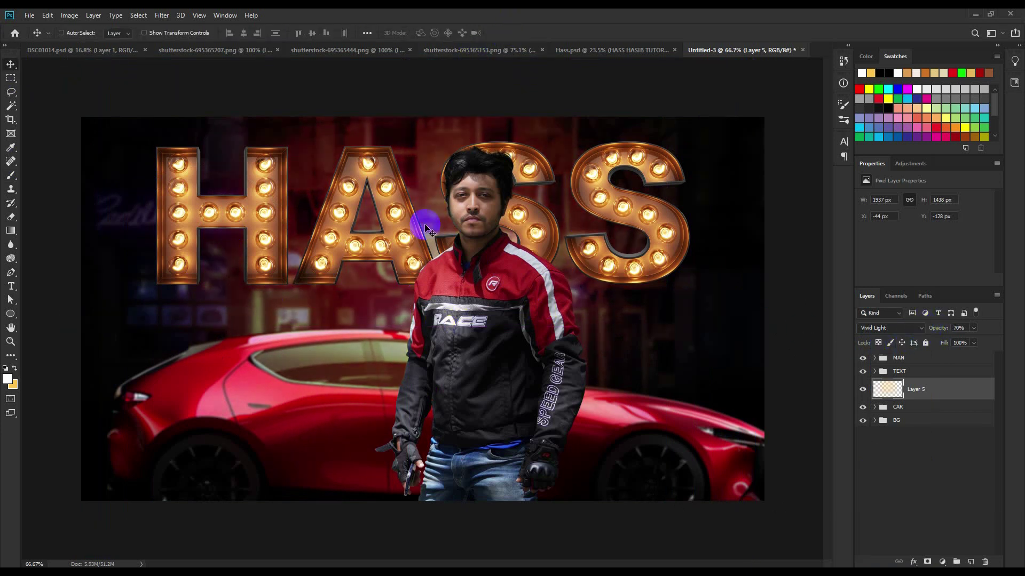
scroll(305, 257, up, 1)
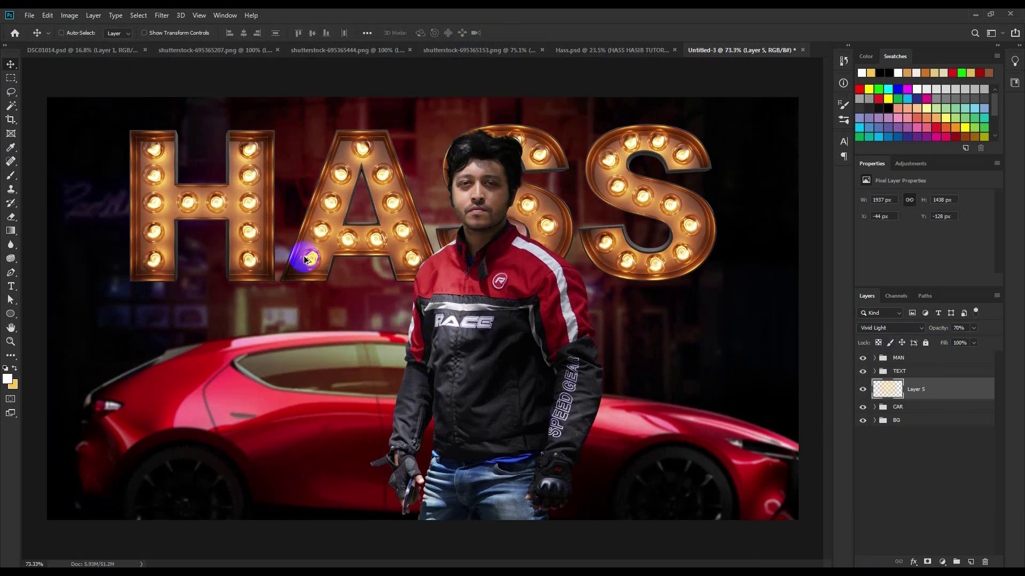
Add a new empty layer above the TEXT layer inside the expanded TEXT group.
click(929, 375)
click(875, 371)
click(938, 391)
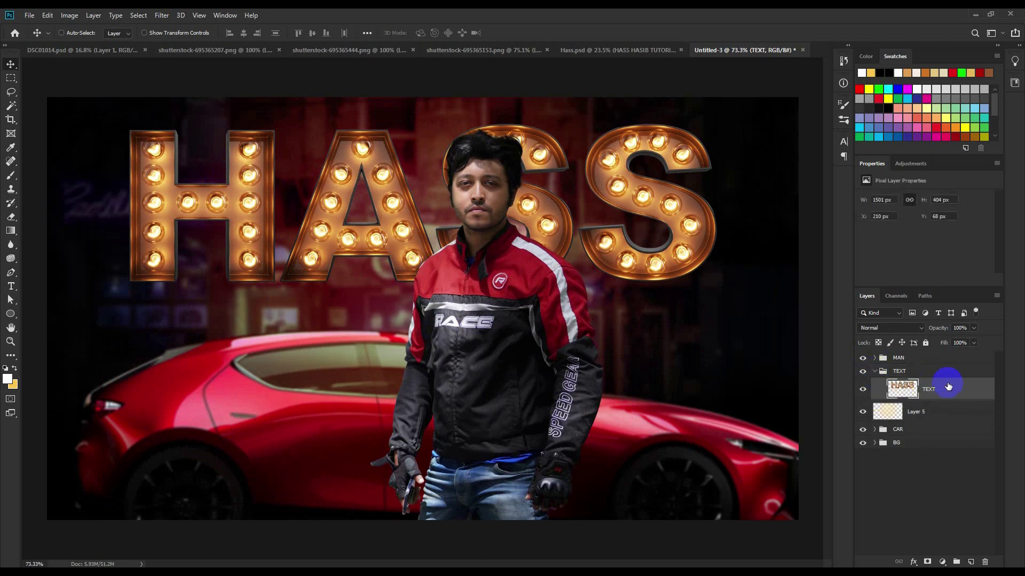
scroll(114, 149, up, 5)
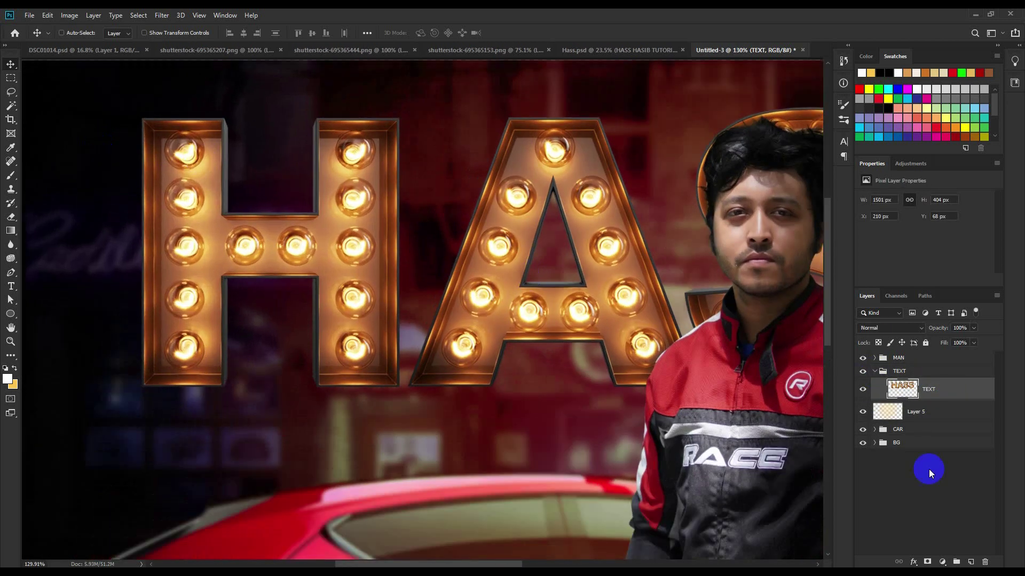
click(971, 562)
Set up a soft Brush at 60% opacity and 45 px size.
click(11, 176)
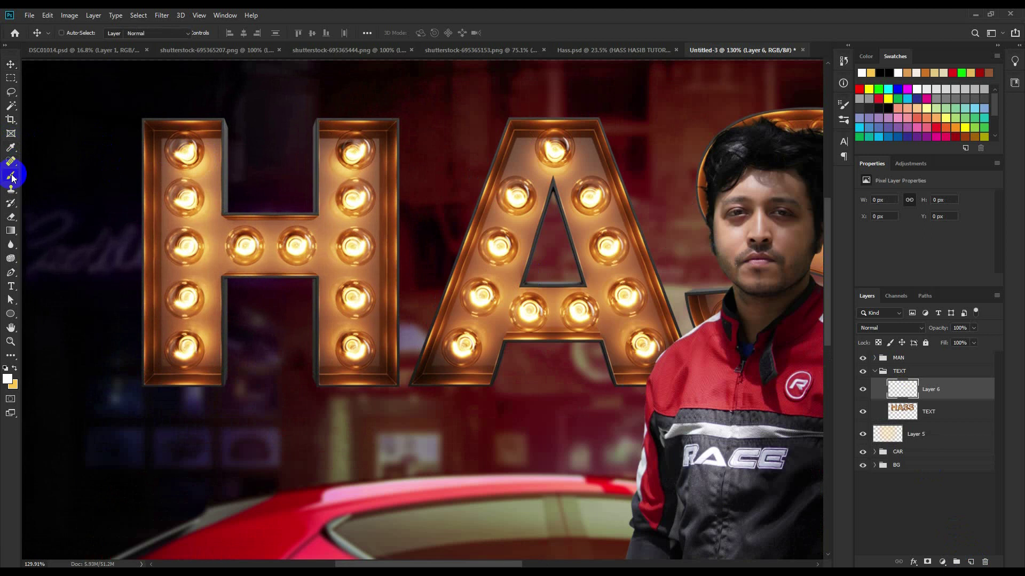
scroll(116, 128, up, 3)
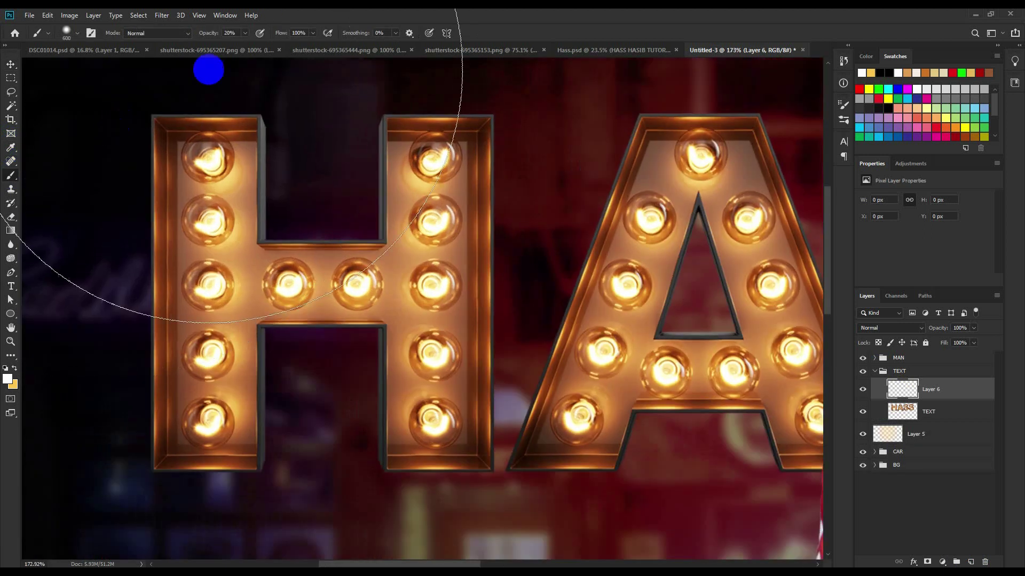
click(237, 32)
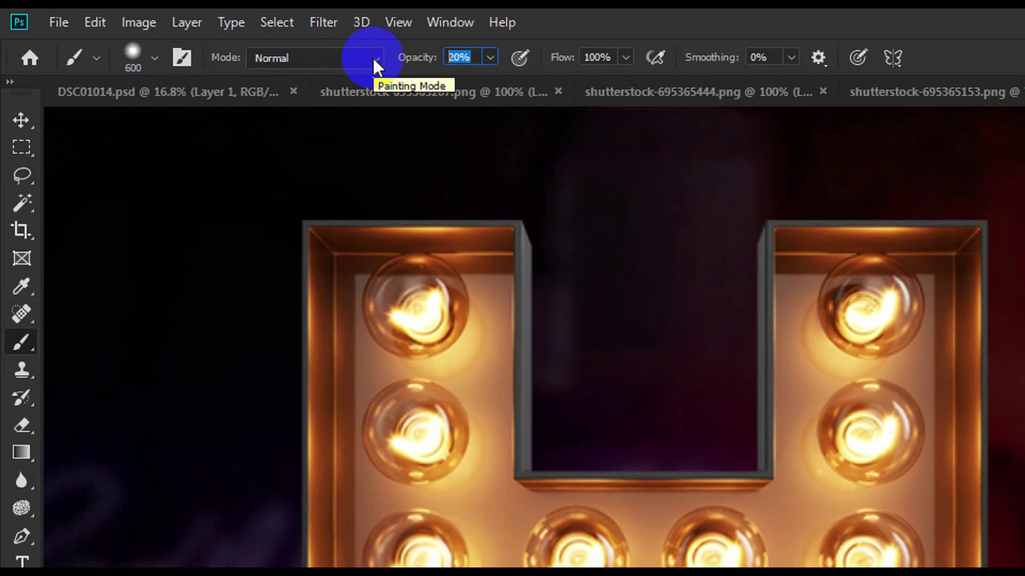
text(6)
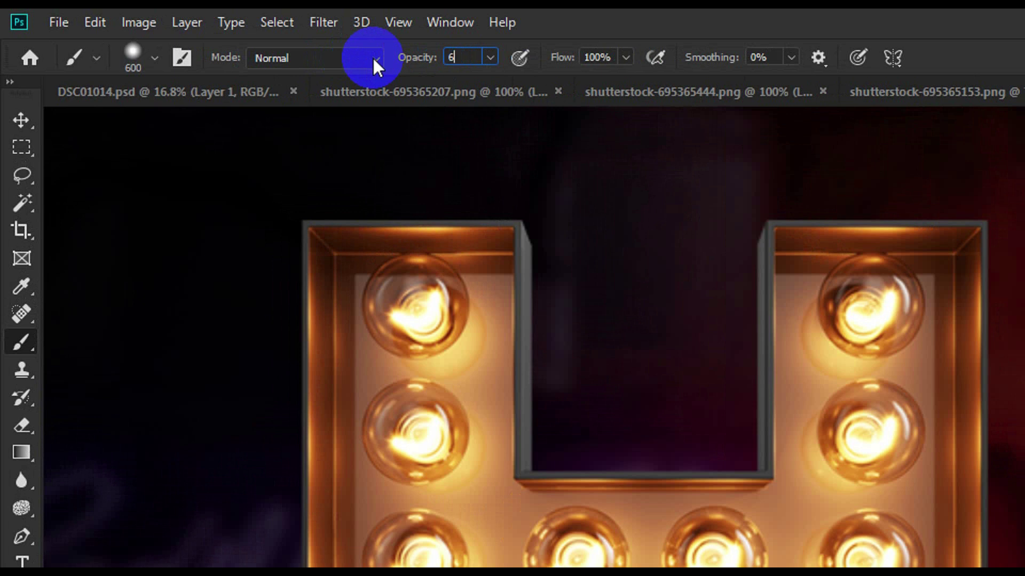
text(0)
key(Return)
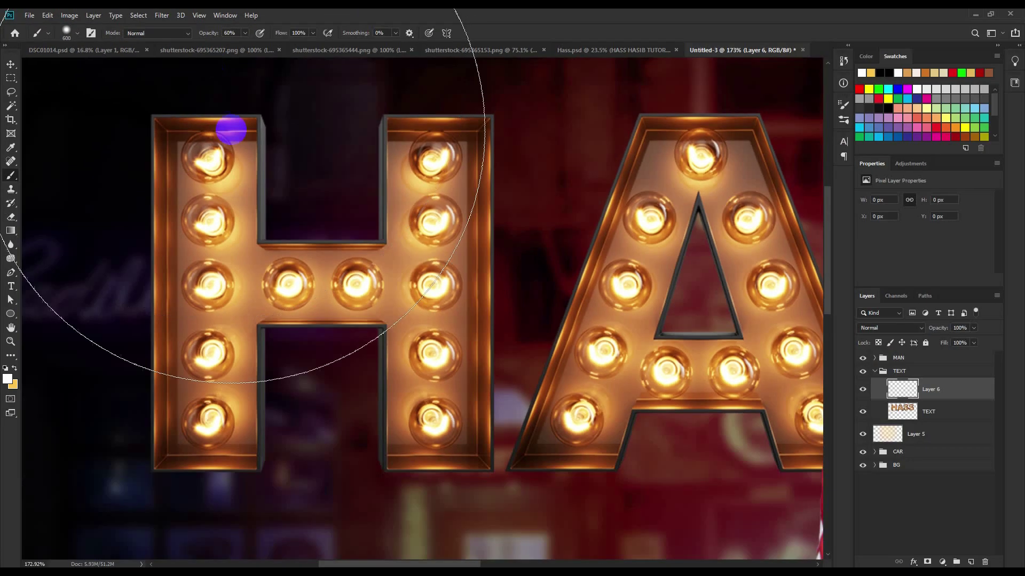
right_click(245, 192)
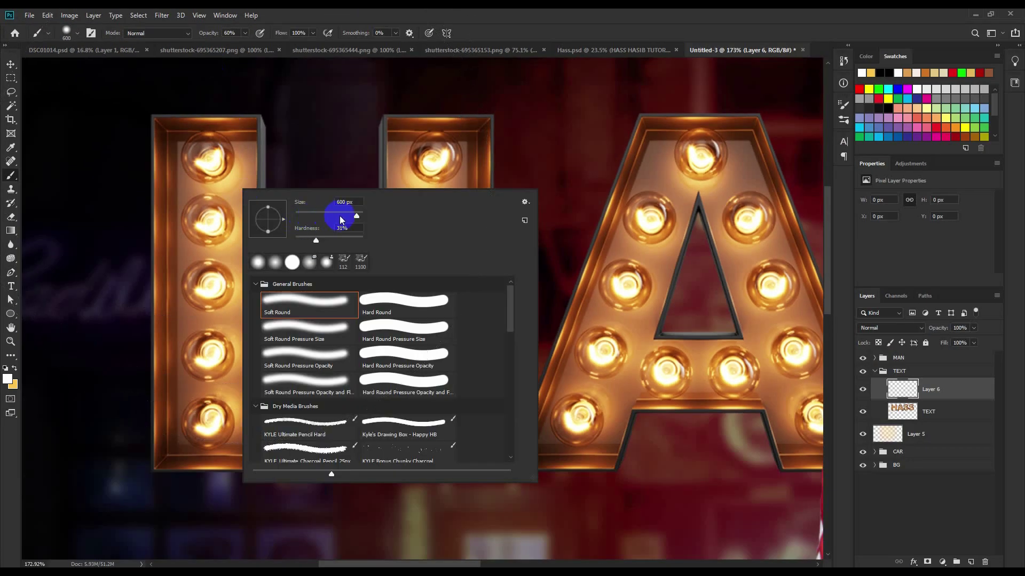
drag(340, 220, 291, 201)
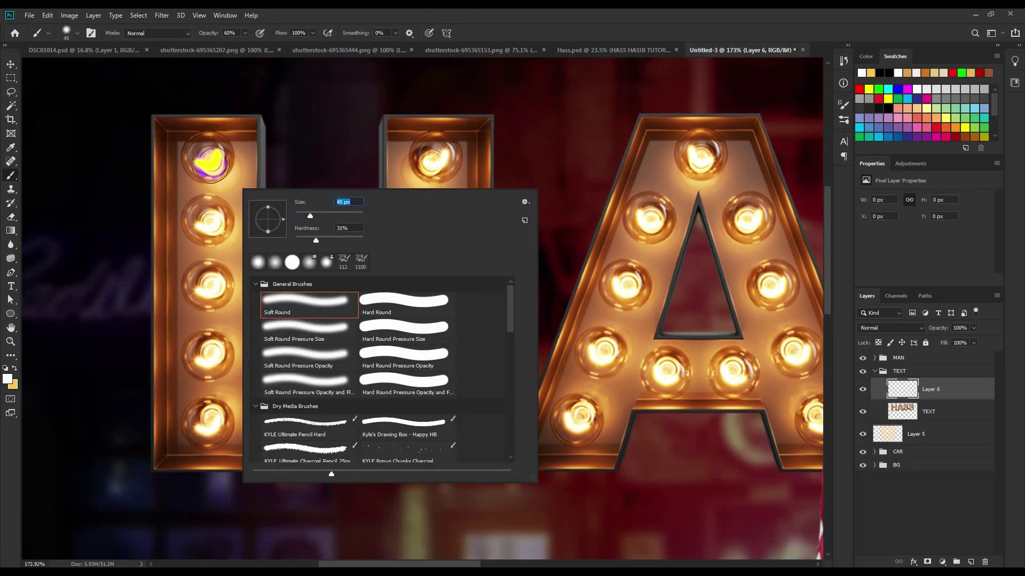
key(Return)
scroll(209, 130, up, 3)
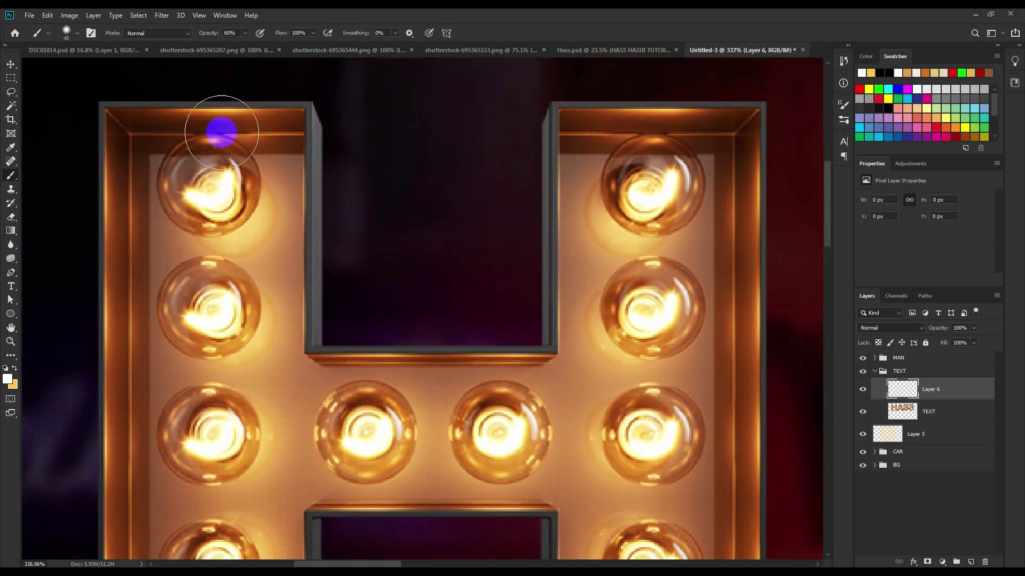
Sample dark orange-brown and paint over the H's top-left and upper right-column bulbs.
alt+click(240, 119)
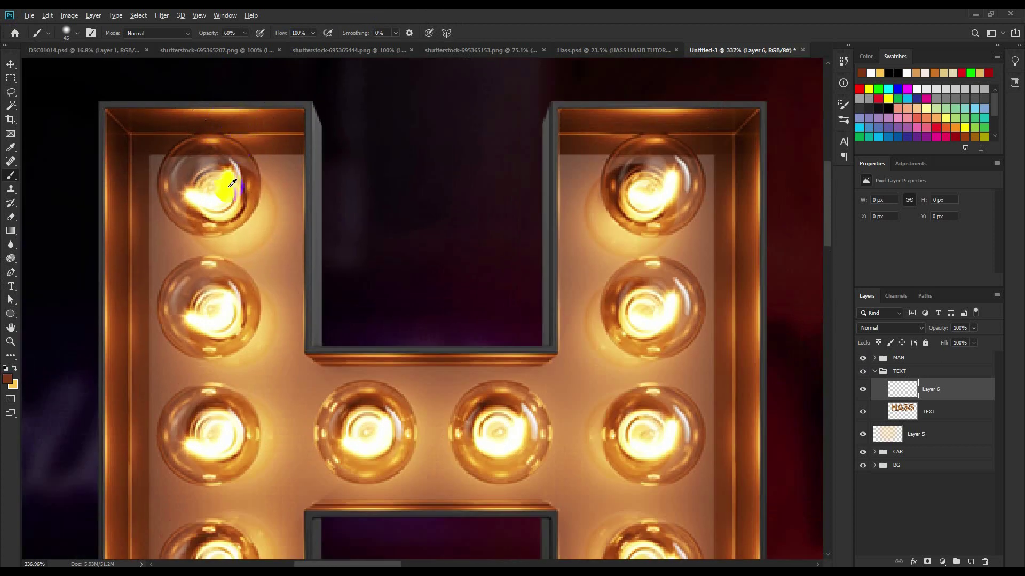
scroll(233, 183, down, 1)
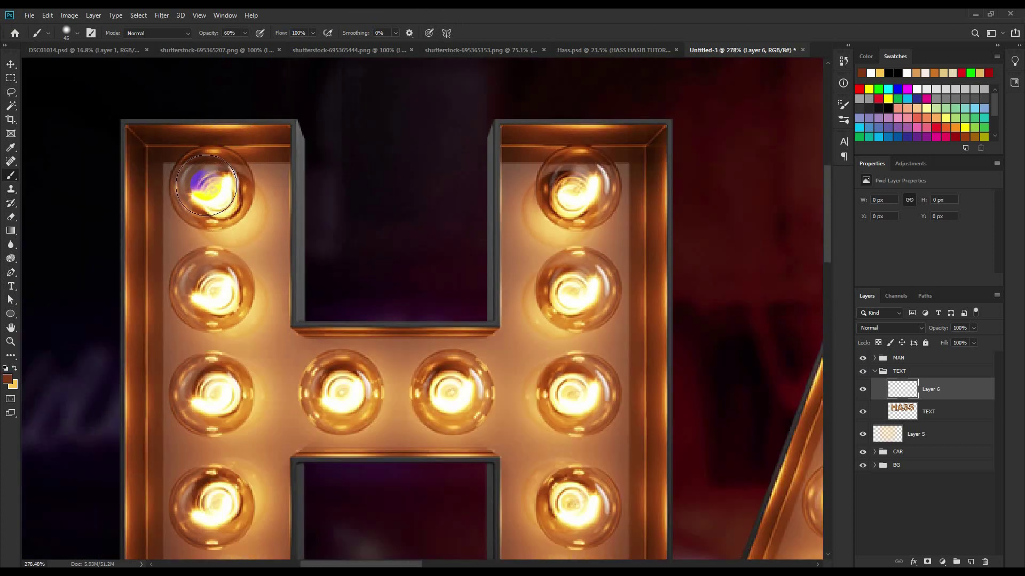
click(209, 188)
click(209, 188)
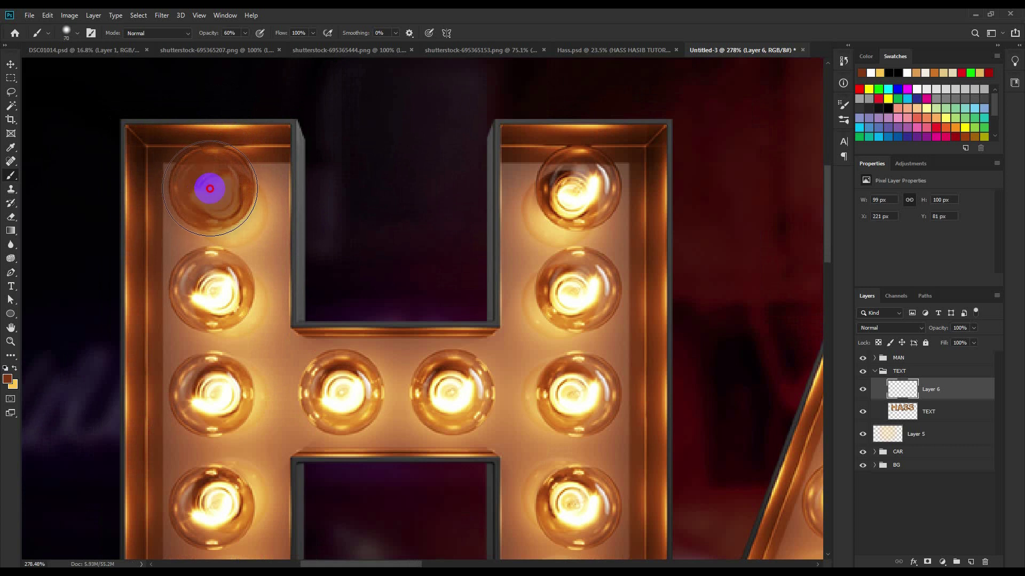
click(209, 188)
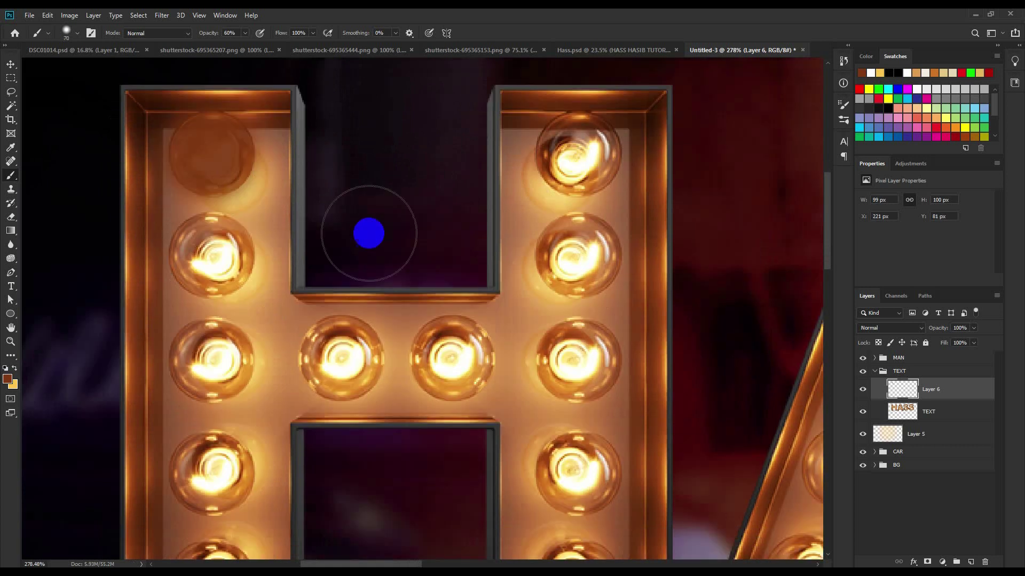
scroll(368, 231, down, 1)
click(582, 155)
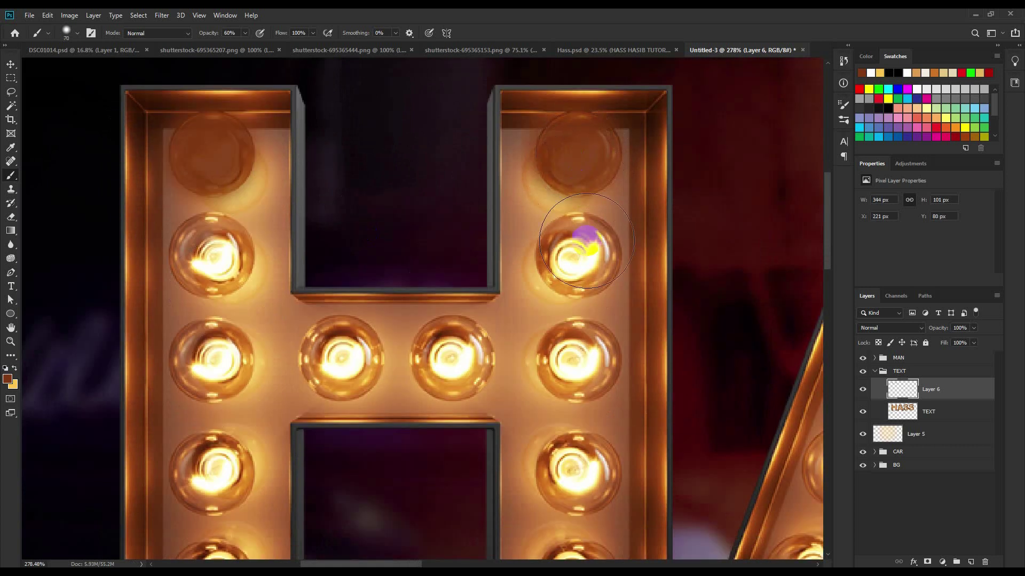
click(584, 256)
scroll(583, 278, down, 2)
Paint dark brown over the H's remaining right-column, crossbar and left-column bulbs.
click(579, 332)
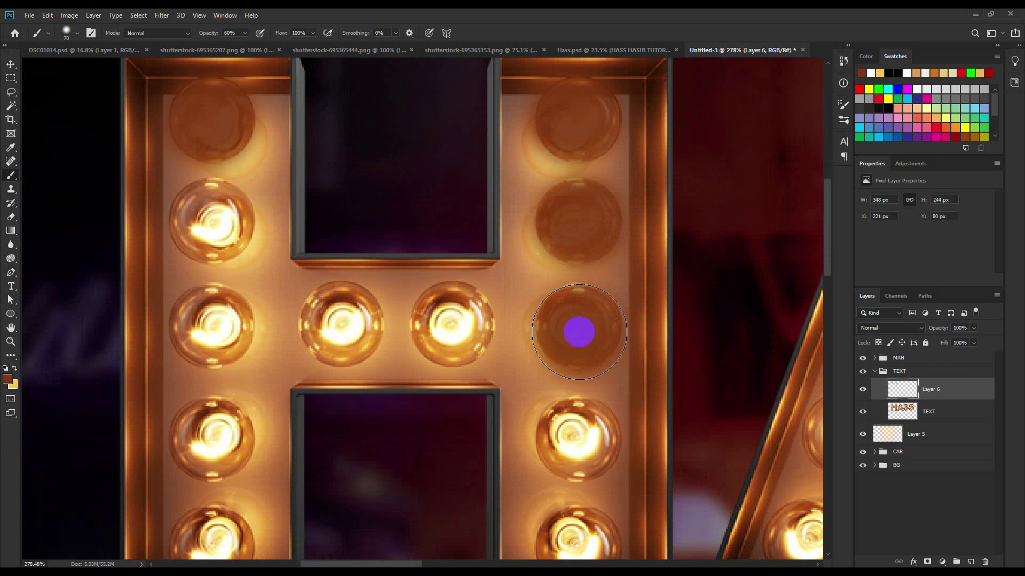
scroll(576, 329, down, 3)
click(577, 387)
click(576, 489)
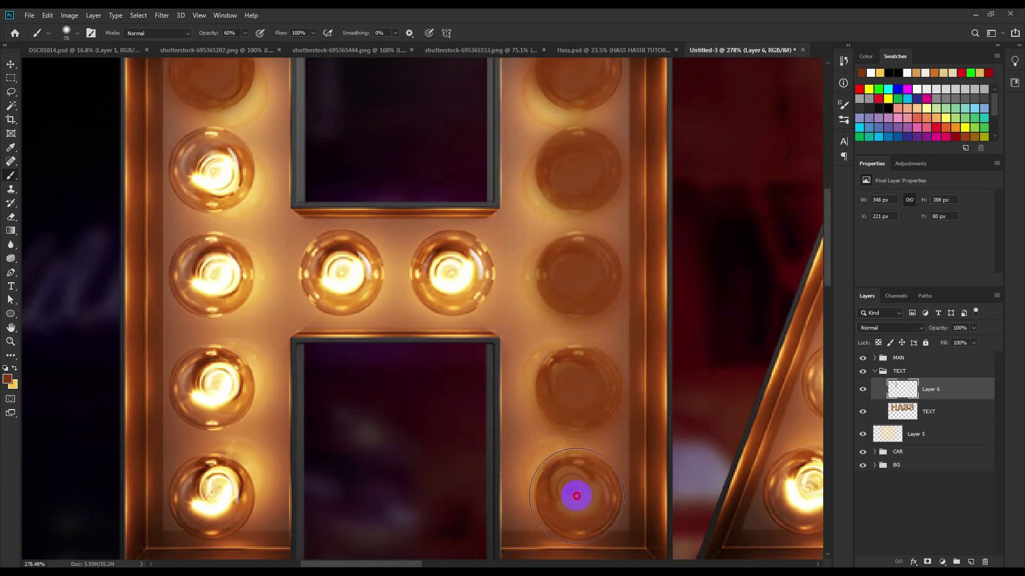
click(452, 272)
click(339, 277)
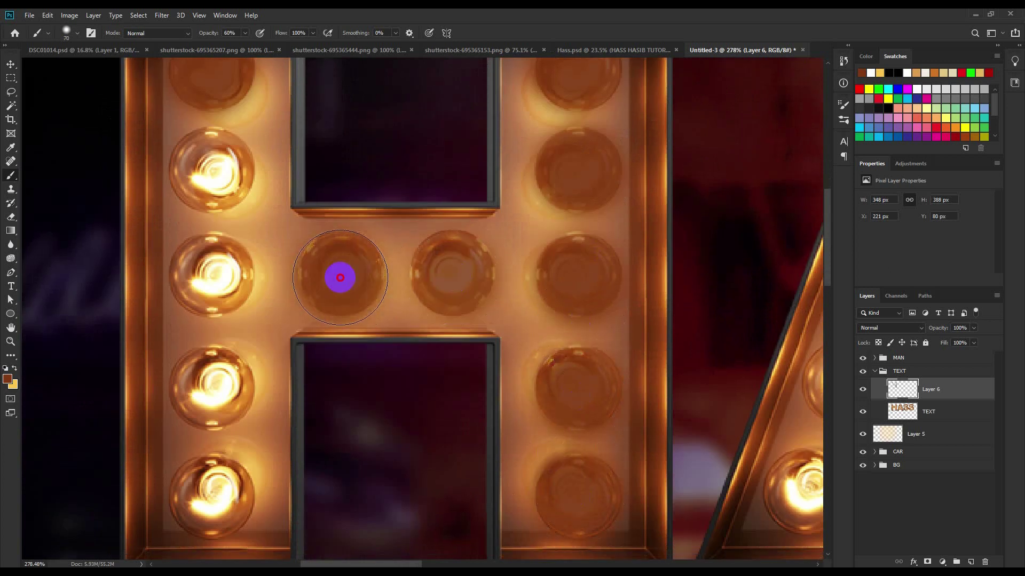
click(208, 166)
click(215, 270)
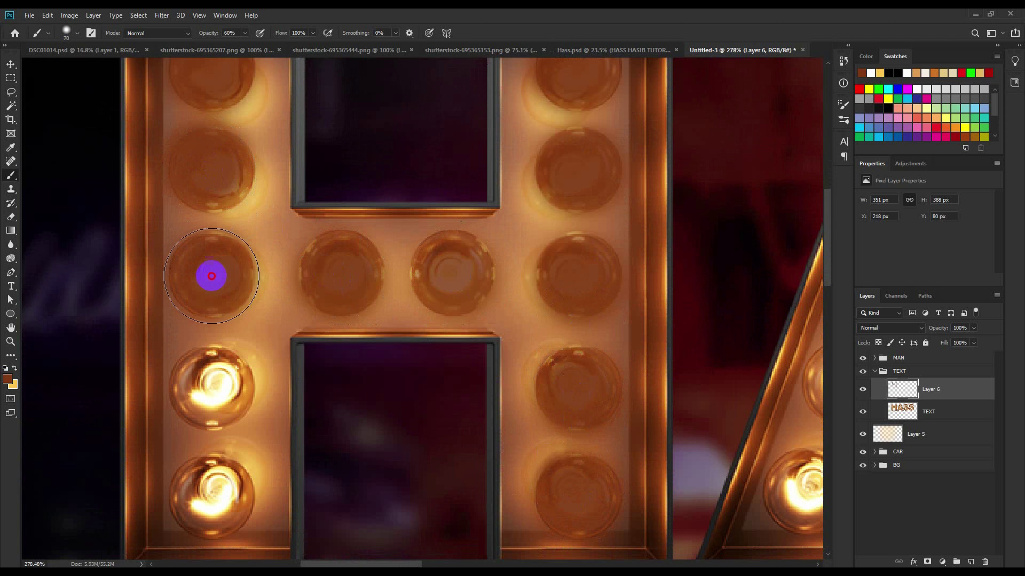
click(211, 383)
click(212, 470)
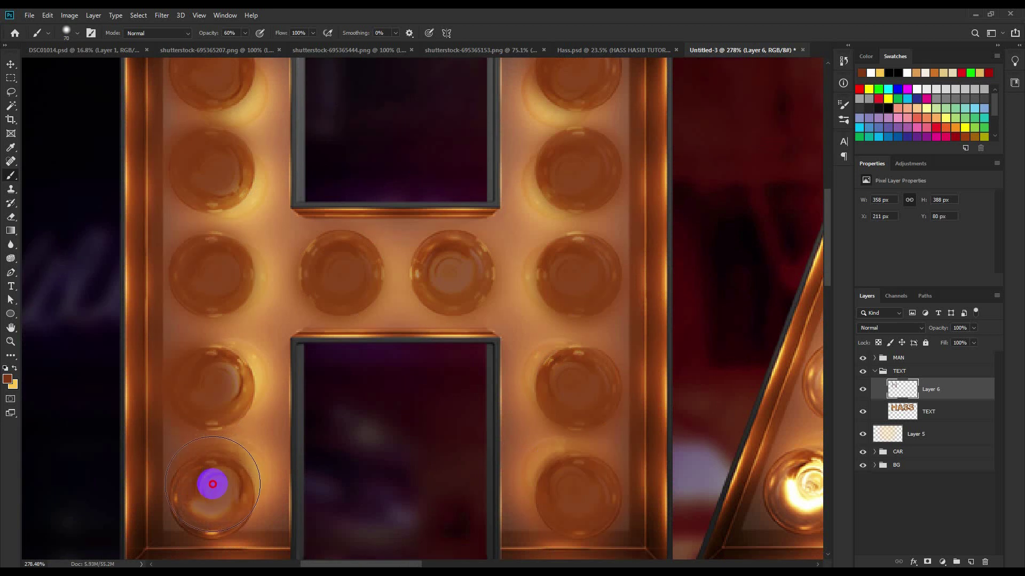
Set the foreground colour to pale yellow ffe3a3 and return to the Brush.
click(8, 380)
click(620, 281)
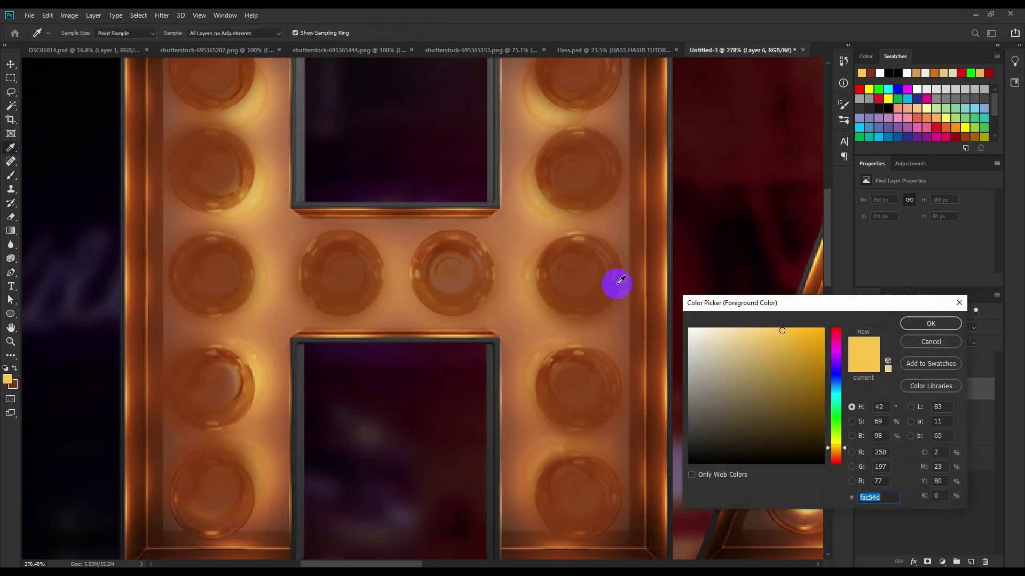
drag(782, 330, 747, 329)
click(916, 327)
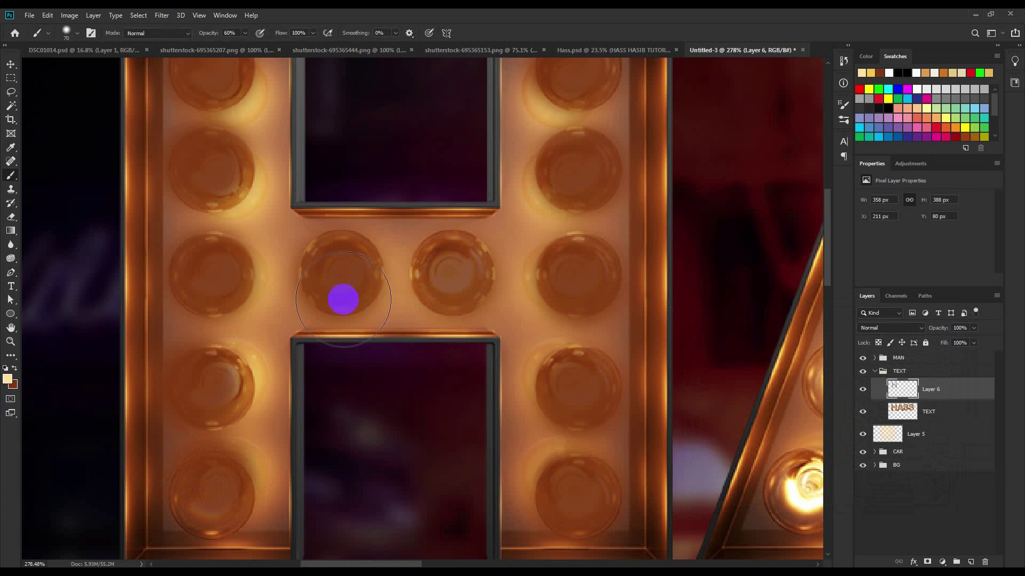
key(b)
Paint pale yellow centres on the H's five left-column bulbs, bottom to top.
click(212, 493)
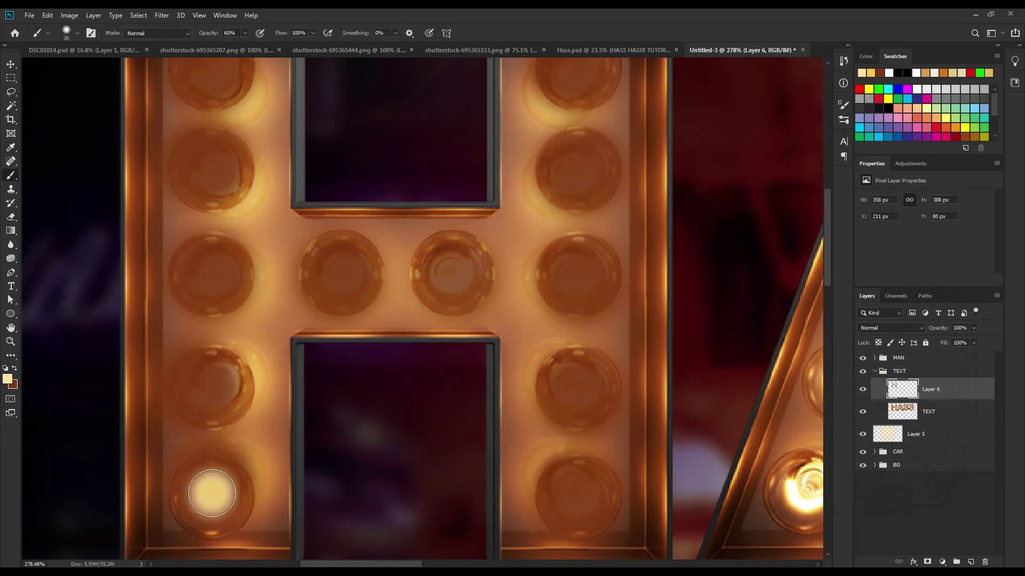
click(213, 385)
click(210, 276)
click(210, 171)
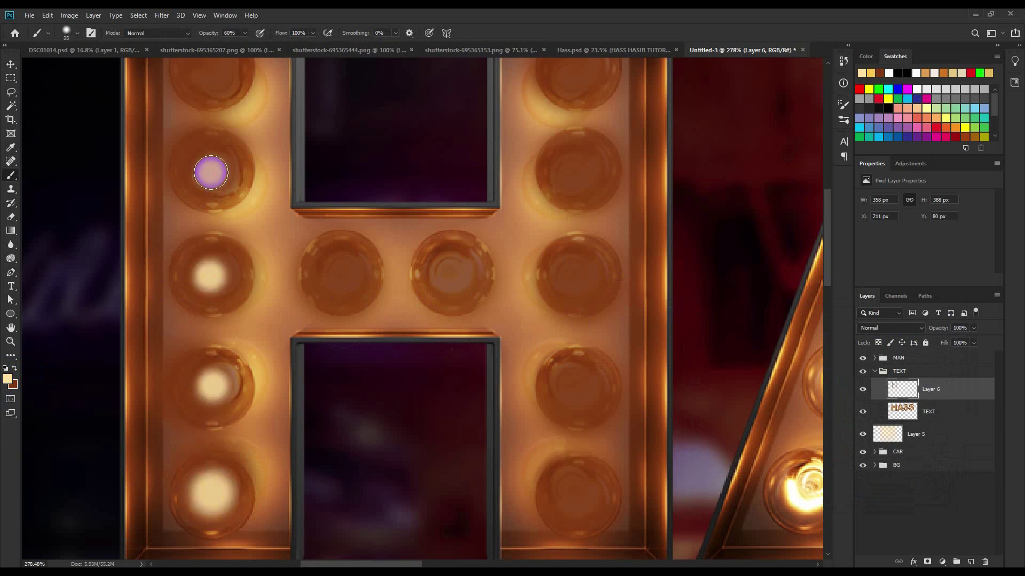
scroll(179, 176, up, 1)
click(210, 107)
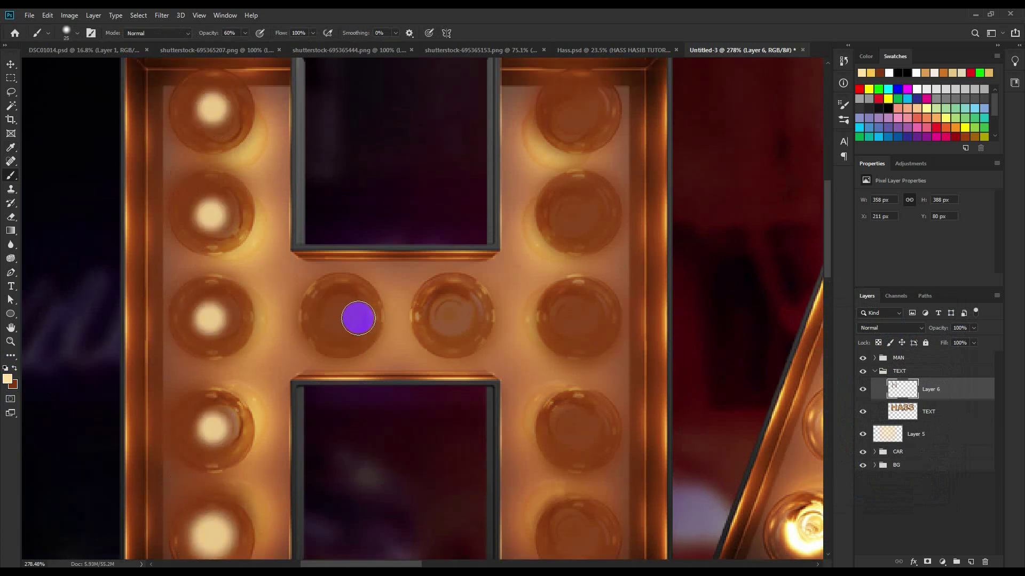
Paint pale yellow centres on the H's crossbar and right-column bulbs.
click(336, 323)
click(452, 315)
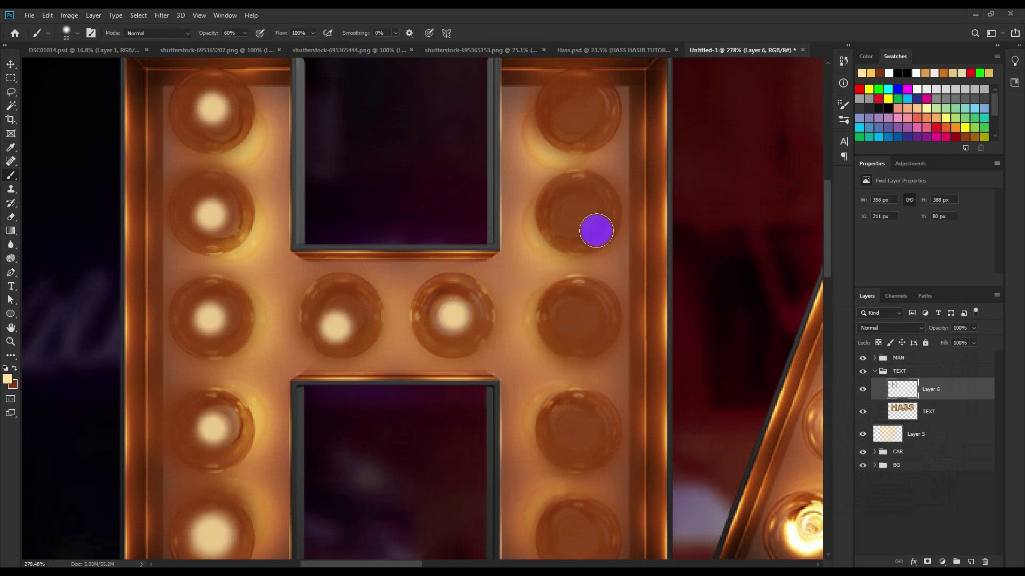
click(560, 227)
click(569, 125)
click(569, 328)
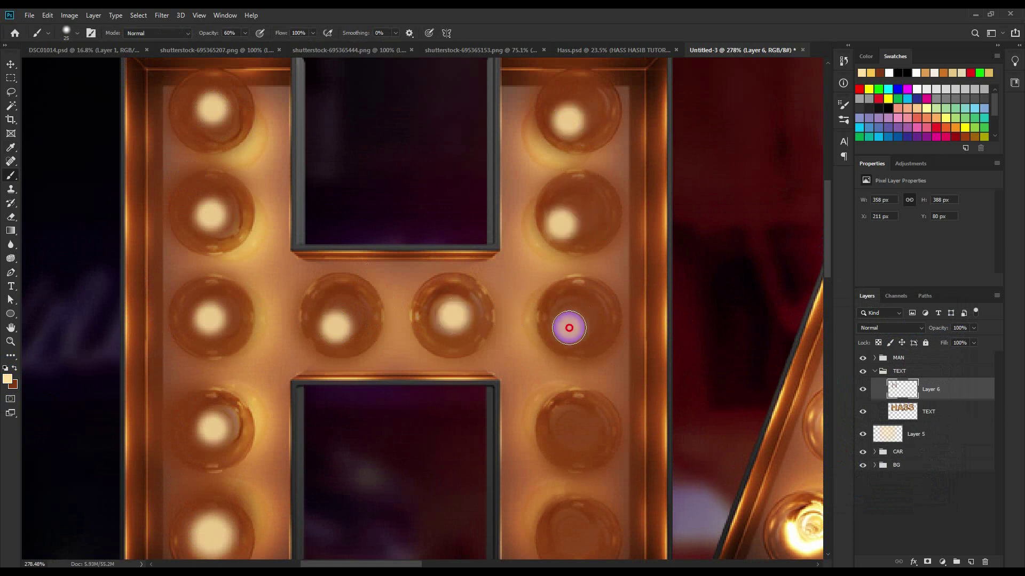
scroll(564, 355, down, 1)
click(568, 396)
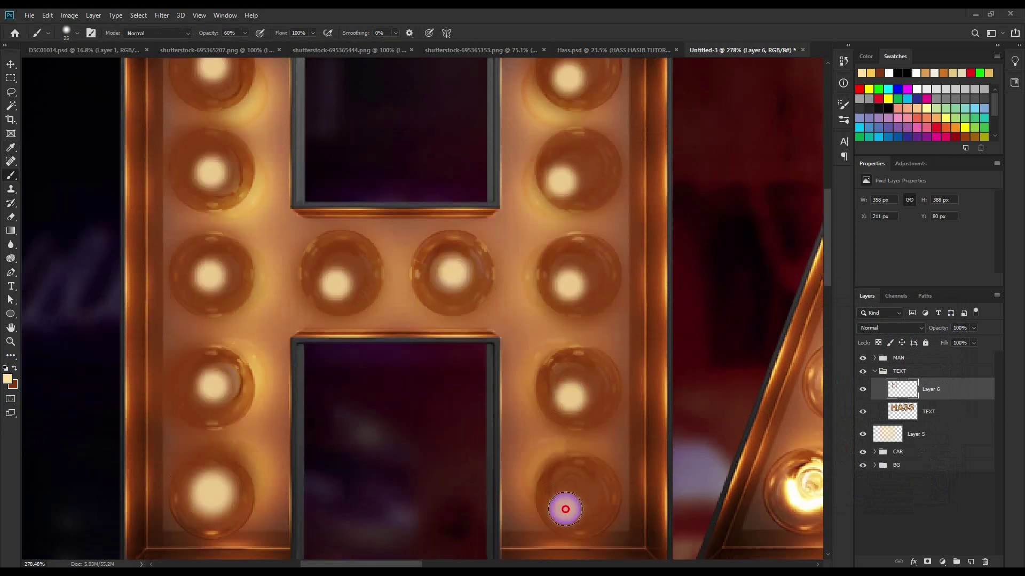
click(565, 509)
scroll(437, 327, down, 4)
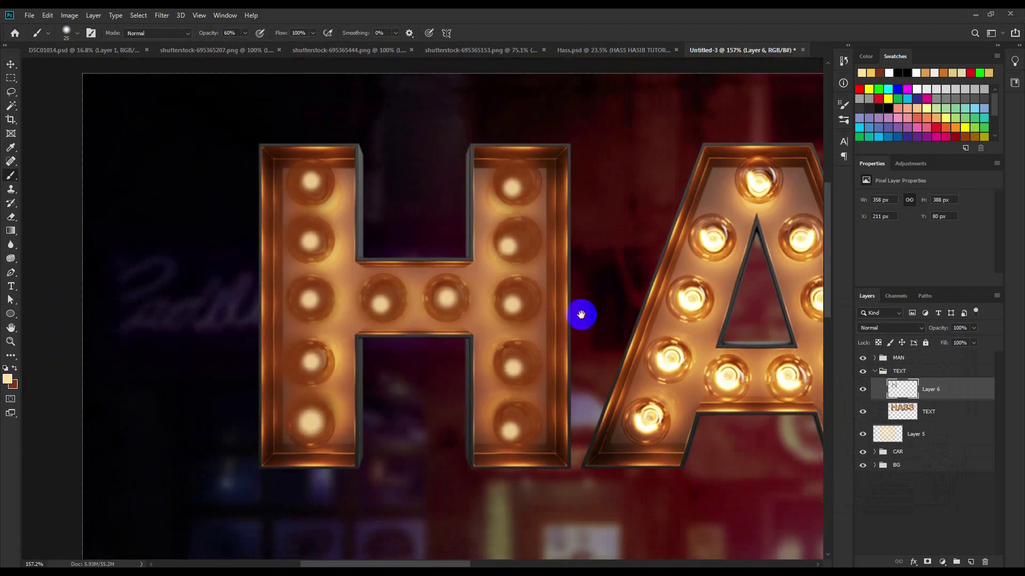
Preview Layer 6's blend modes but keep it on Normal.
mouse_move(581, 315)
mouse_down()
mouse_move(337, 226)
mouse_move(485, 247)
mouse_up()
click(895, 329)
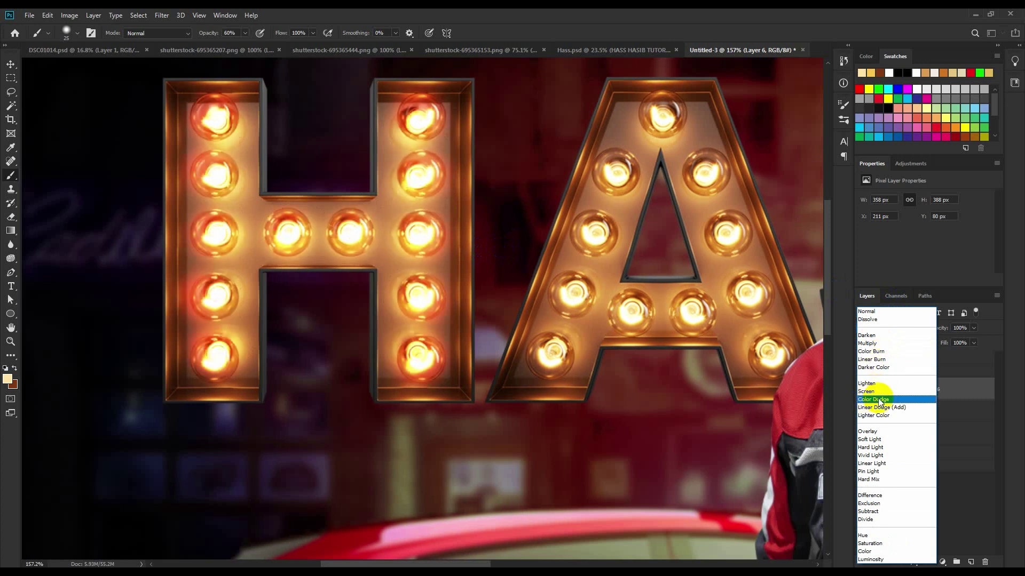
click(768, 19)
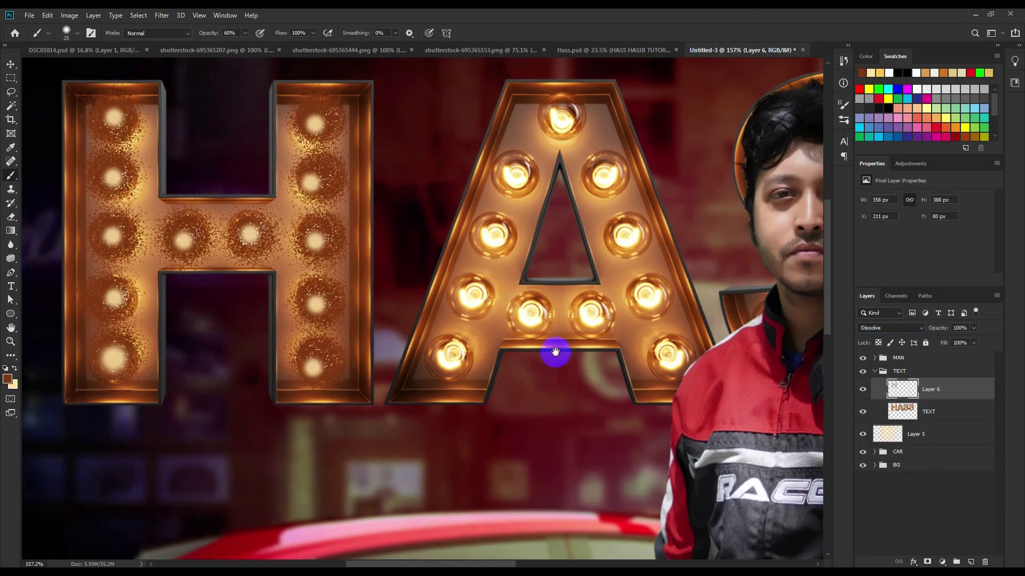
drag(553, 347, 466, 350)
scroll(902, 328, down, 1)
scroll(902, 328, up, 1)
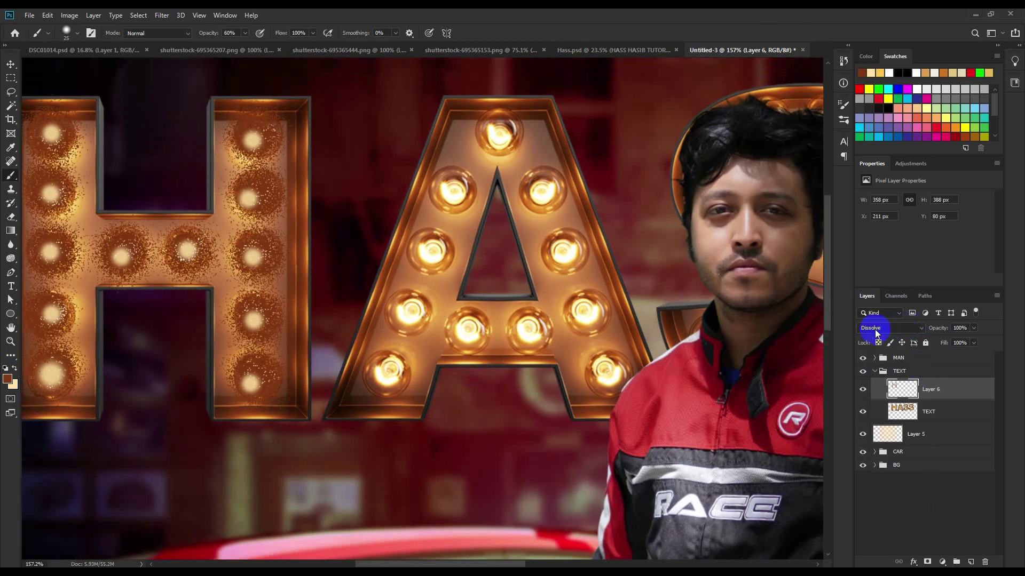
click(902, 328)
click(561, 13)
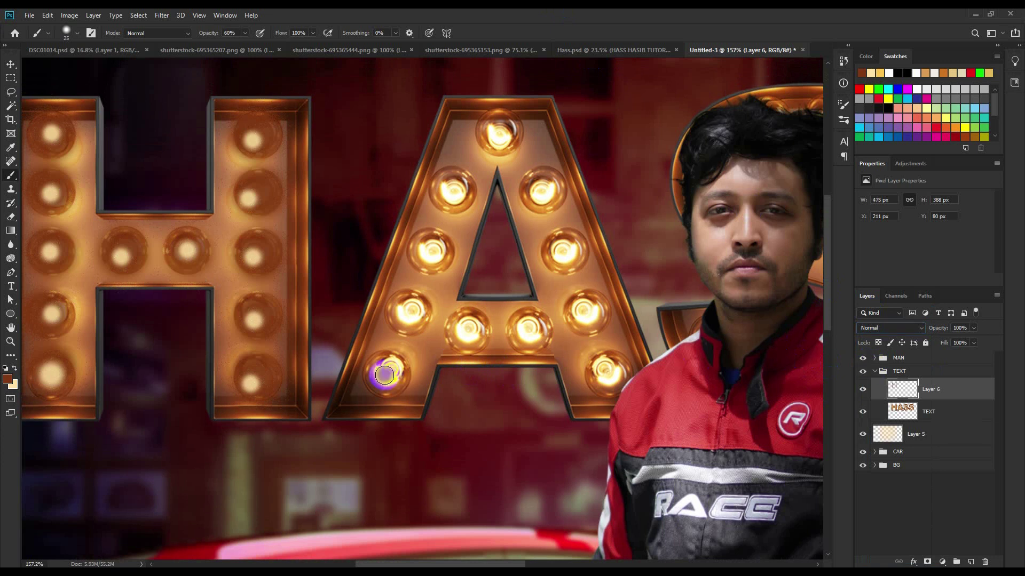
Brush dark brown over the A's lower-left, upper and right-leg bulbs.
drag(388, 373, 405, 309)
mouse_move(430, 248)
mouse_down()
mouse_move(453, 189)
mouse_move(502, 133)
mouse_up()
mouse_move(565, 186)
mouse_down()
mouse_move(545, 183)
mouse_move(608, 377)
mouse_move(527, 328)
mouse_move(474, 327)
mouse_up()
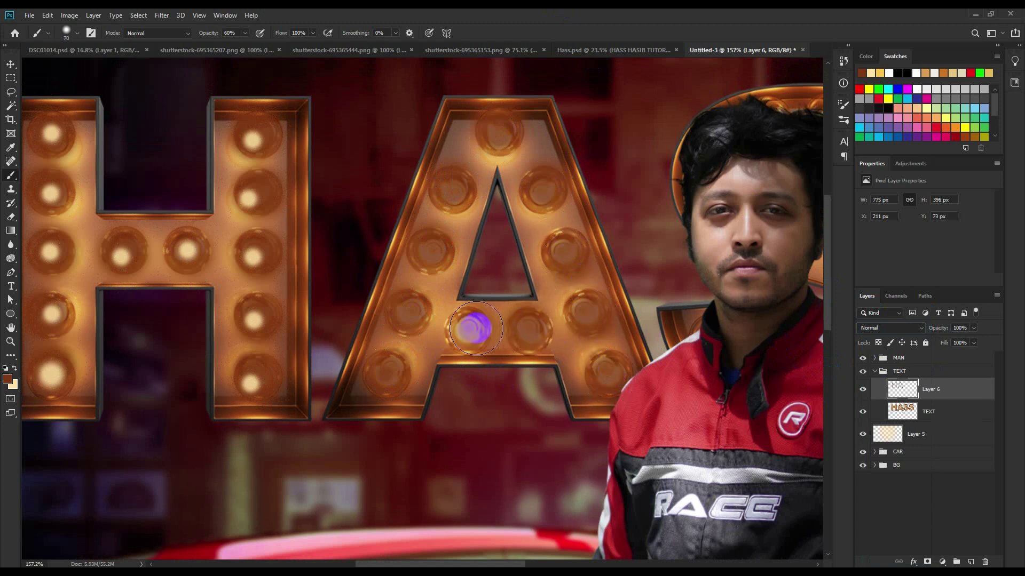
Hide the MAN group and brush dark brown over the S letter's bulbs.
click(862, 361)
mouse_move(698, 298)
mouse_down()
mouse_move(412, 298)
mouse_move(447, 361)
mouse_move(533, 373)
mouse_move(590, 350)
mouse_move(605, 336)
mouse_move(610, 293)
mouse_move(567, 240)
mouse_move(507, 233)
mouse_move(456, 210)
mouse_move(434, 155)
mouse_move(478, 109)
mouse_move(540, 110)
mouse_move(594, 137)
mouse_move(378, 160)
mouse_up()
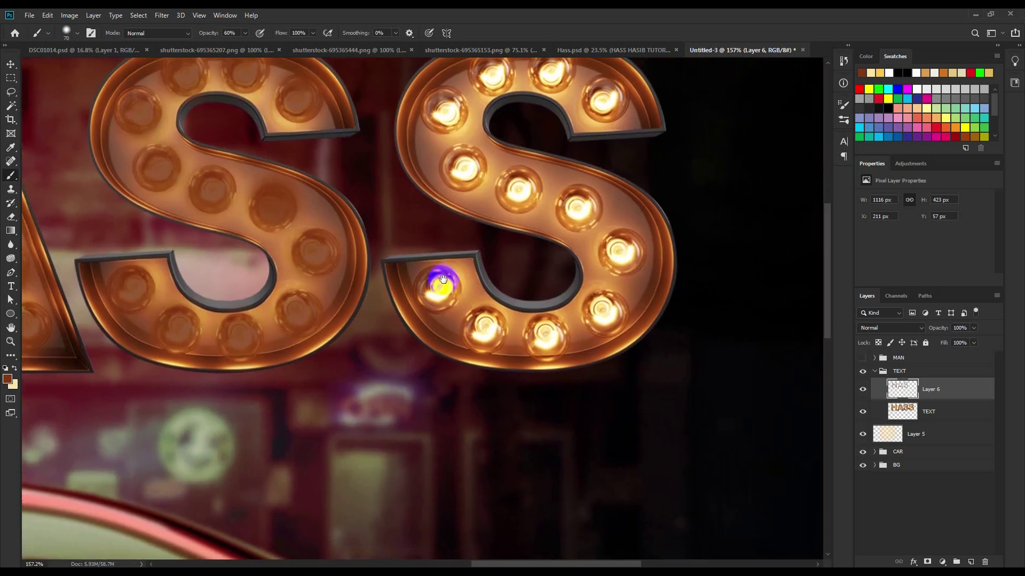
drag(443, 279, 440, 277)
mouse_move(440, 289)
mouse_down()
mouse_move(423, 279)
mouse_move(476, 325)
mouse_move(540, 331)
mouse_move(606, 306)
mouse_move(615, 245)
mouse_move(578, 202)
mouse_move(505, 193)
mouse_move(457, 168)
mouse_move(444, 111)
mouse_move(487, 75)
mouse_move(549, 76)
mouse_move(606, 95)
mouse_up()
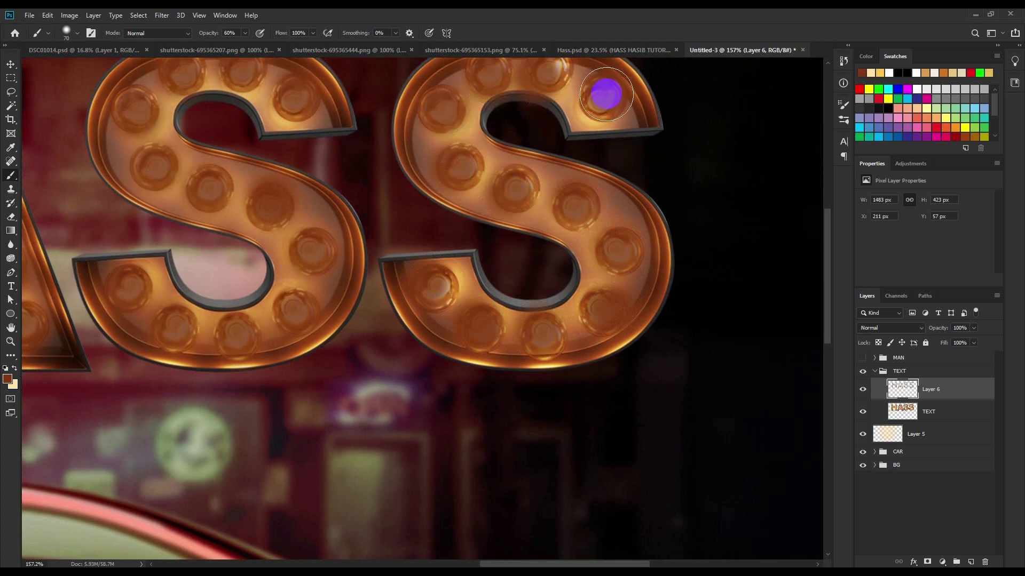
scroll(606, 95, down, 2)
scroll(636, 187, down, 2)
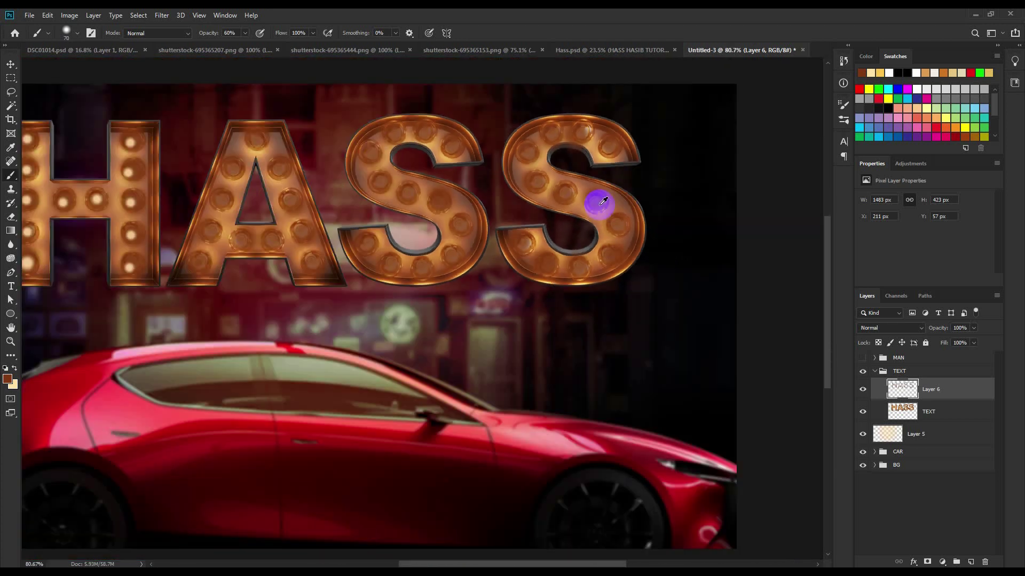
Swap to beige and paint light over the A's right leg and both S curves.
click(14, 368)
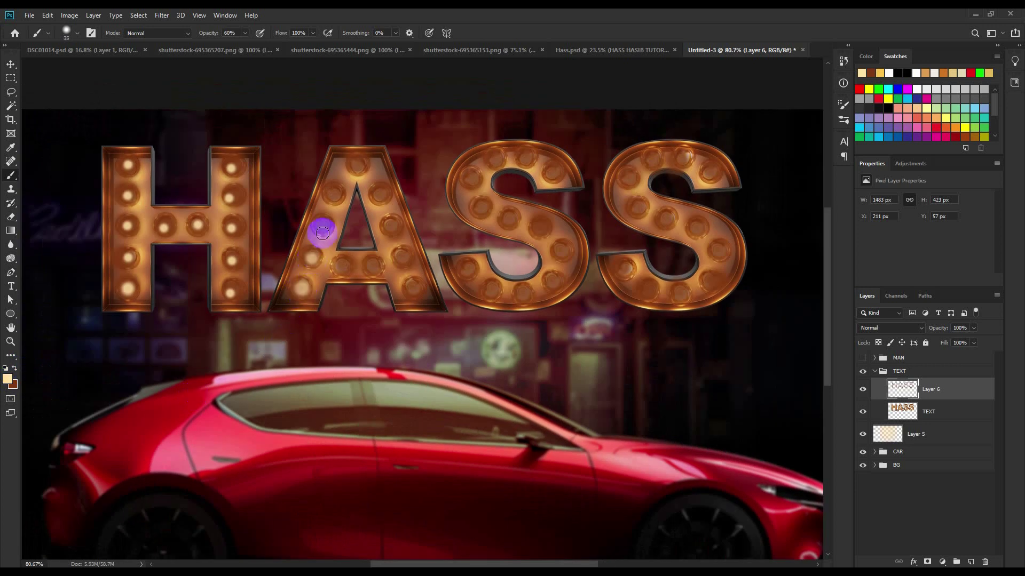
mouse_move(348, 175)
mouse_down()
mouse_move(373, 190)
mouse_move(393, 224)
mouse_move(412, 288)
mouse_move(366, 263)
mouse_move(338, 267)
mouse_up()
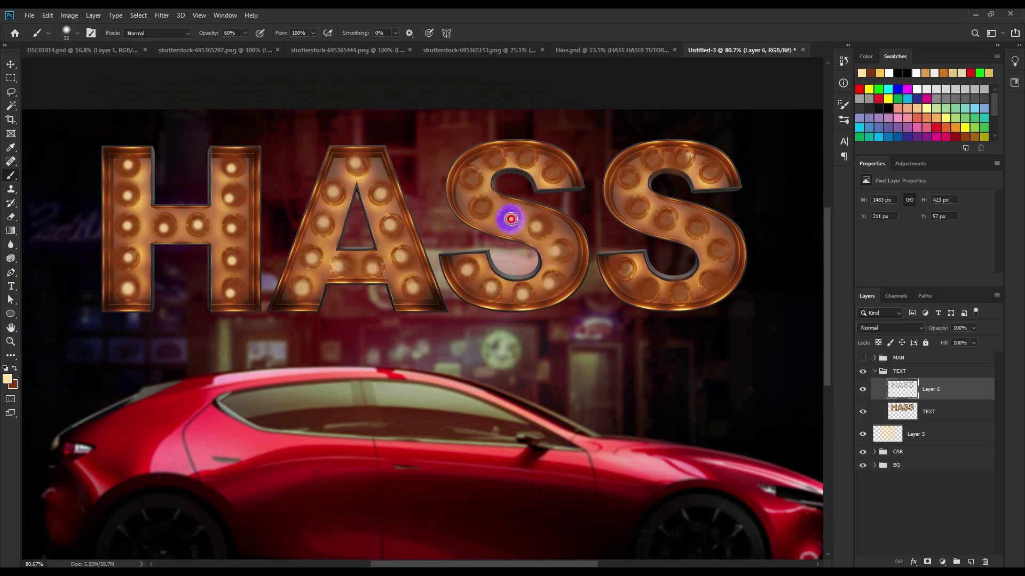
drag(479, 205, 495, 157)
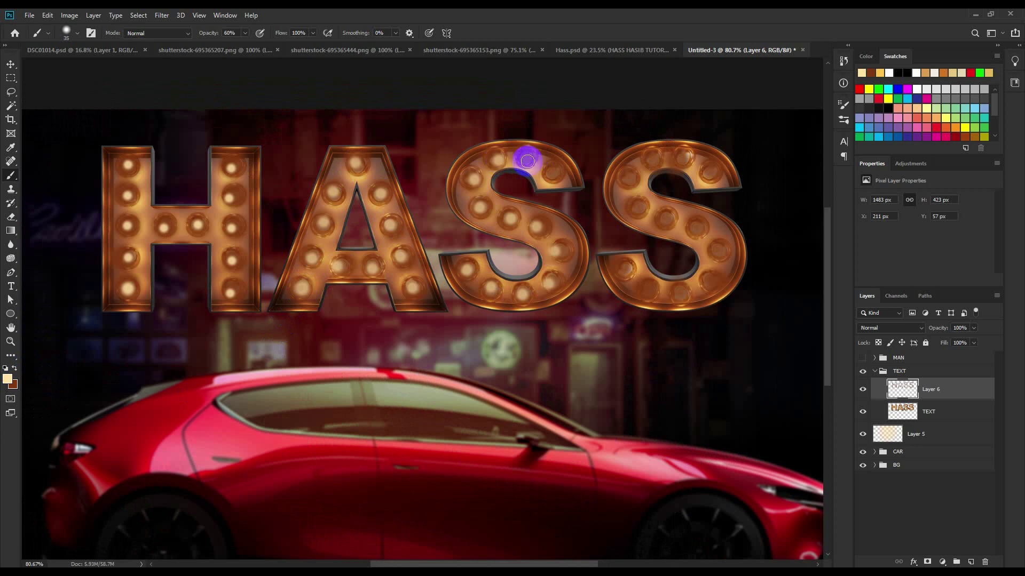
mouse_move(667, 191)
mouse_down()
mouse_move(714, 175)
mouse_move(655, 156)
mouse_move(631, 176)
mouse_up()
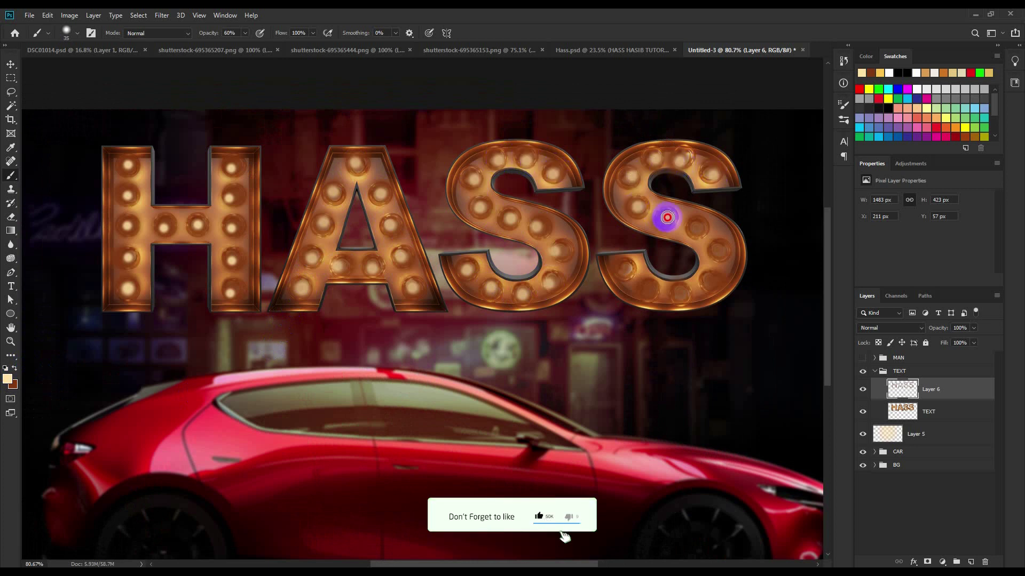
drag(696, 228, 641, 281)
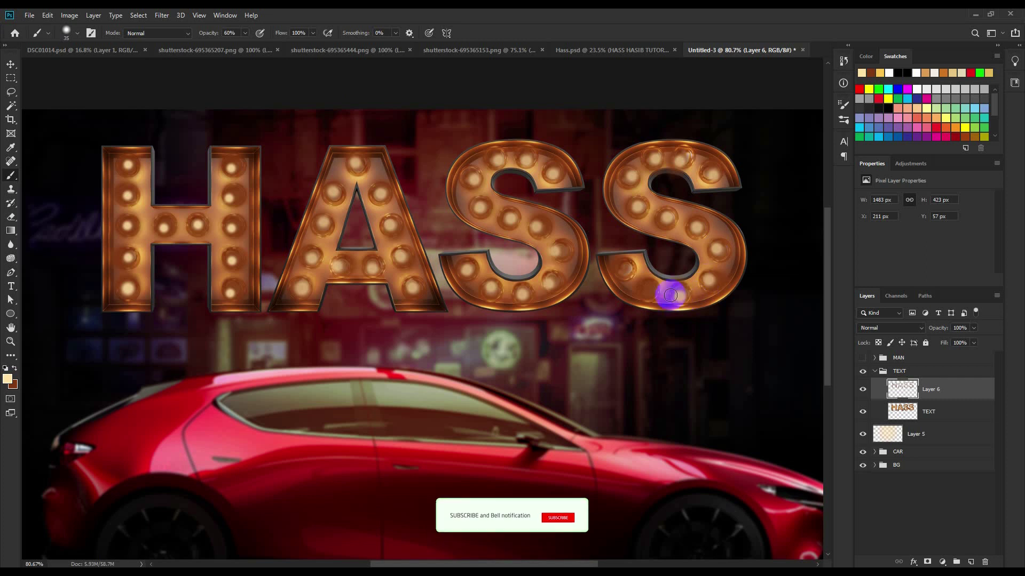
Set Layer 6 to Color Dodge and toggle it to compare the glow.
click(886, 329)
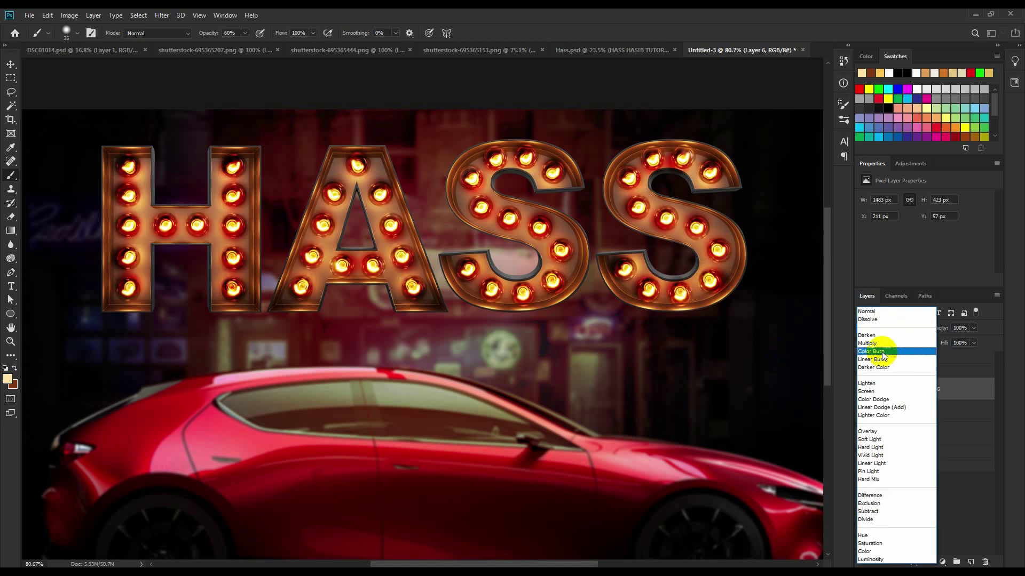
click(884, 399)
click(863, 391)
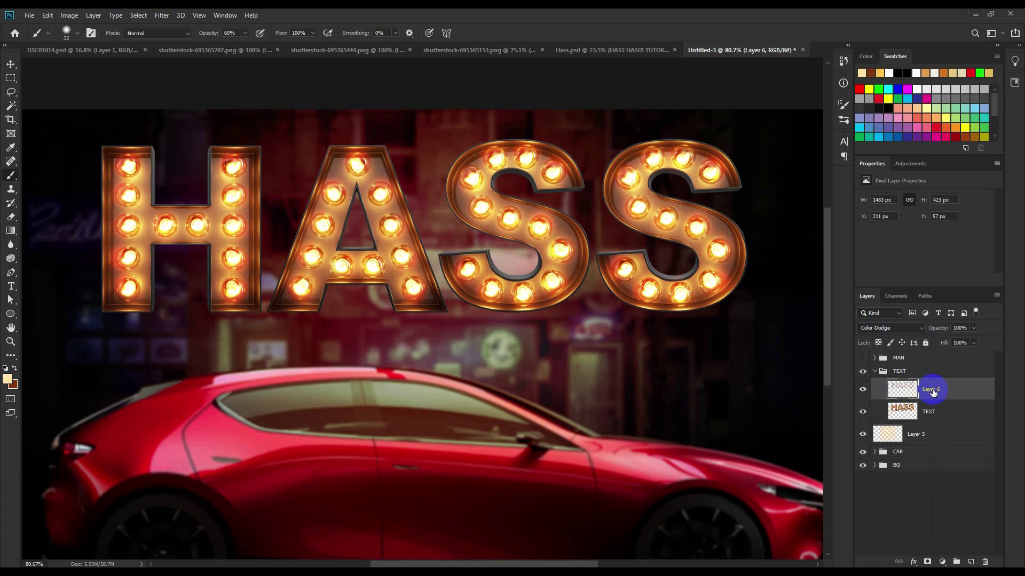
Duplicate Layer 6 and Gaussian-blur the copy about 45.6 px for a halo.
key(ctrl+j)
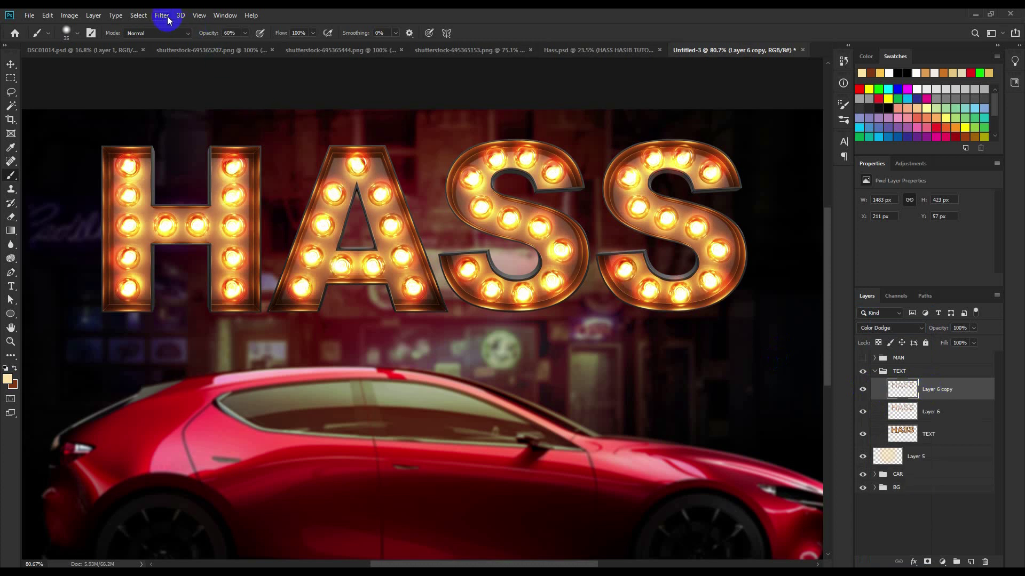
click(162, 15)
mouse_move(168, 136)
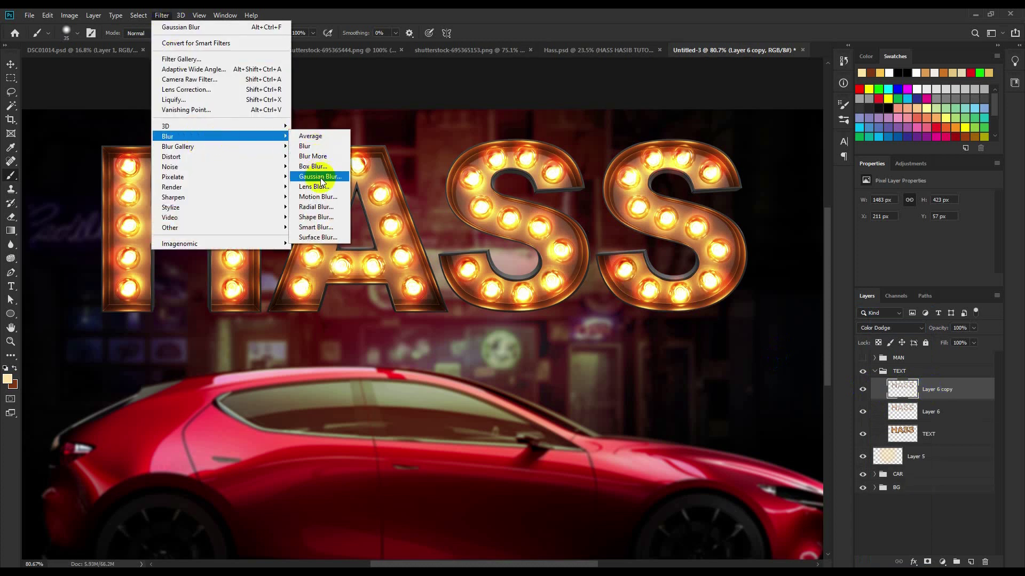
click(320, 177)
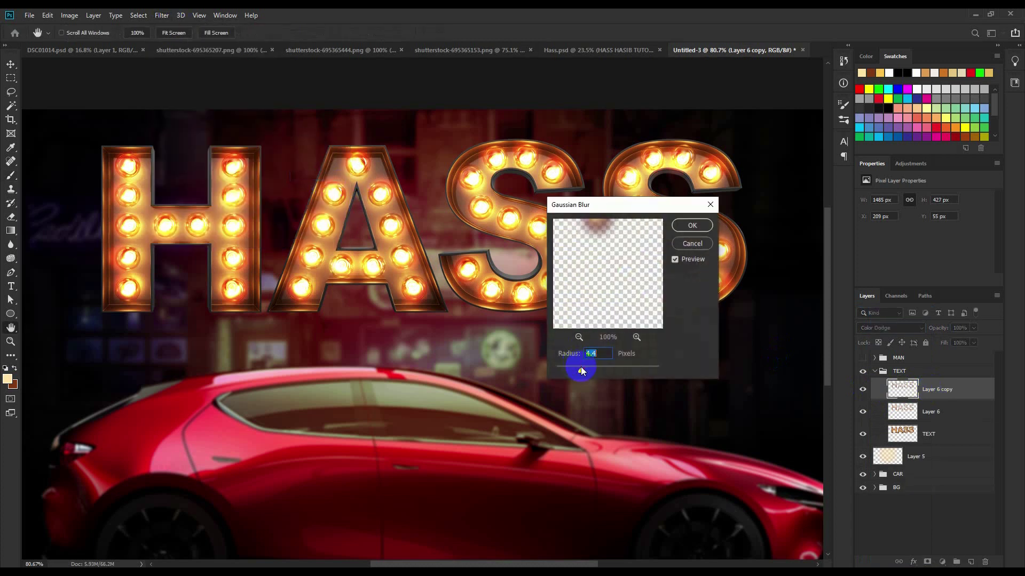
drag(596, 369, 606, 368)
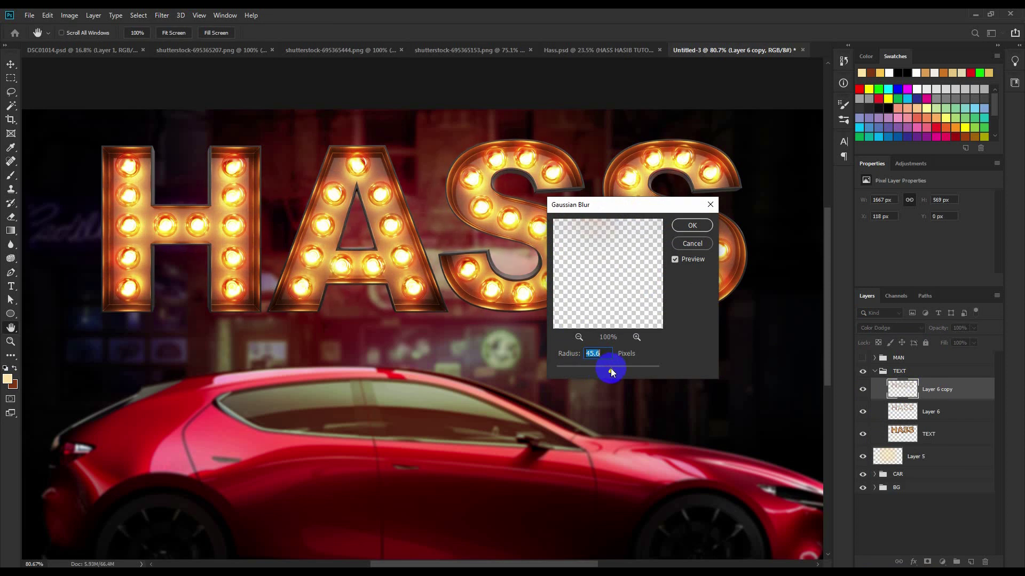
click(692, 225)
key(b)
scroll(447, 233, down, 3)
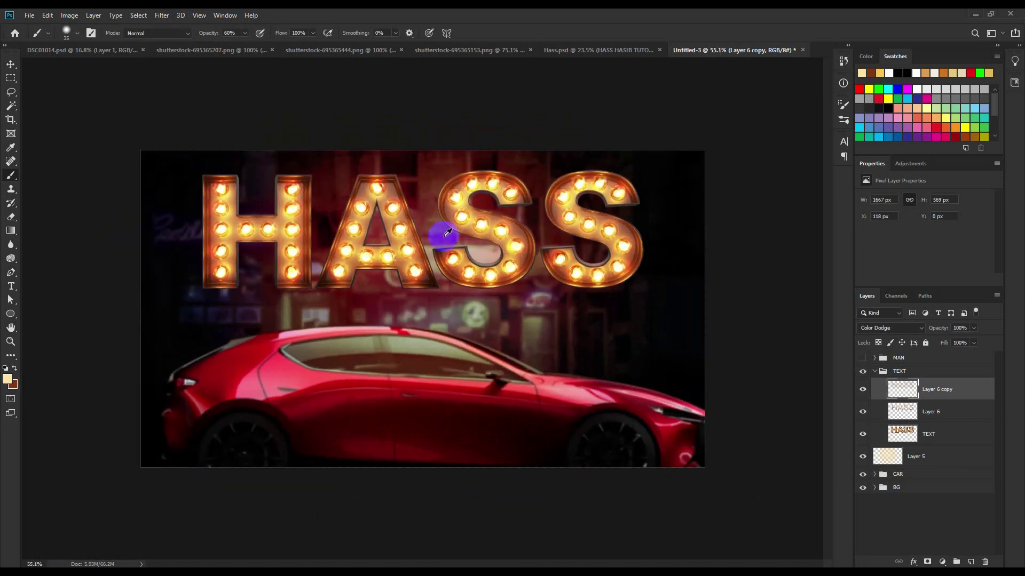
Add Layer 7 and dab large soft orange and cream glows over the lettering.
click(993, 563)
click(973, 563)
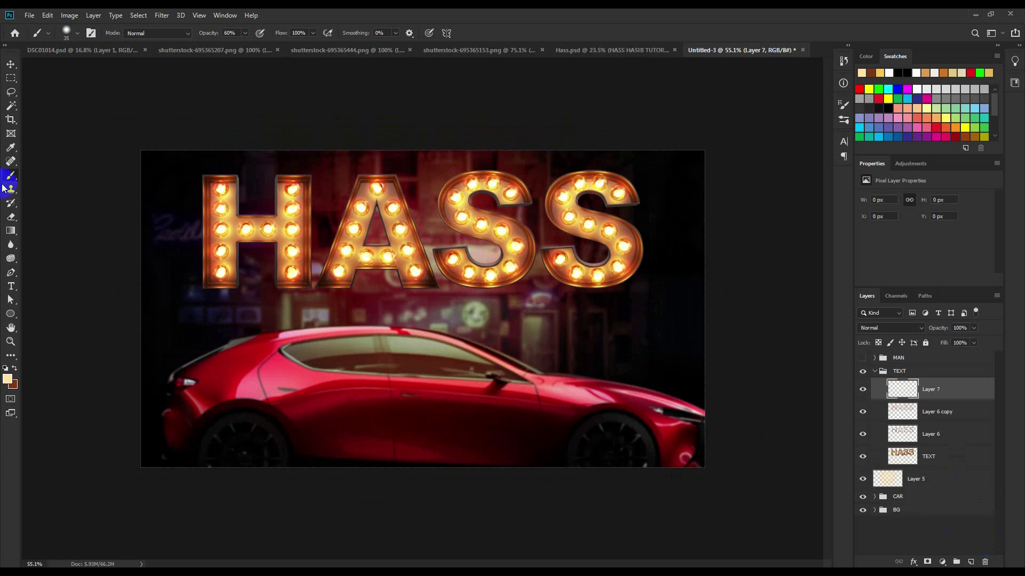
key(bracketright)
key(bracketright)
key(bracketright)
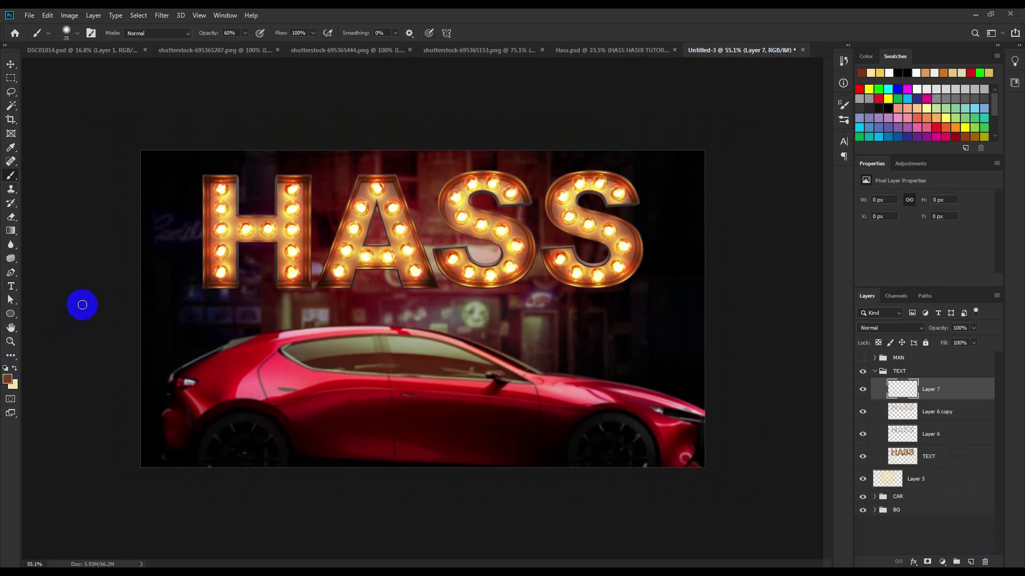
key(bracketright)
key(bracketright)
key(bracketright)
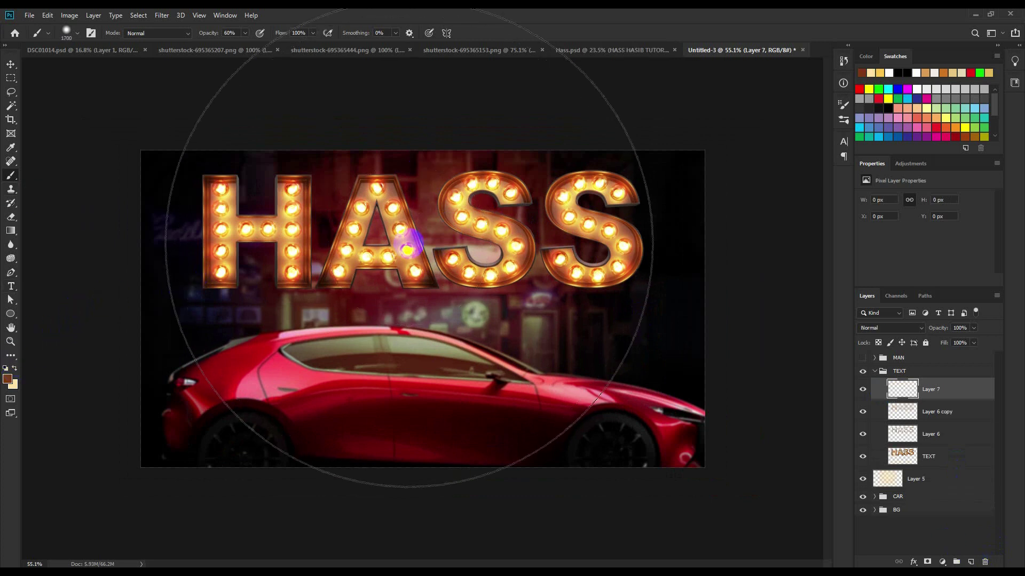
click(409, 243)
key(bracketleft)
key(bracketleft)
key(bracketleft)
key(bracketleft)
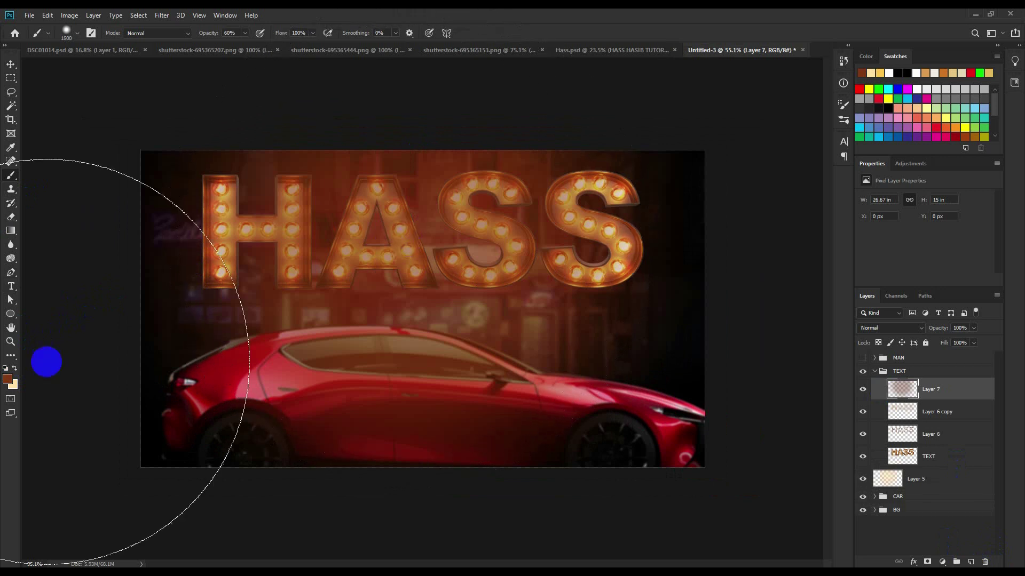
key(bracketleft)
key(bracketleft)
key(bracketleft)
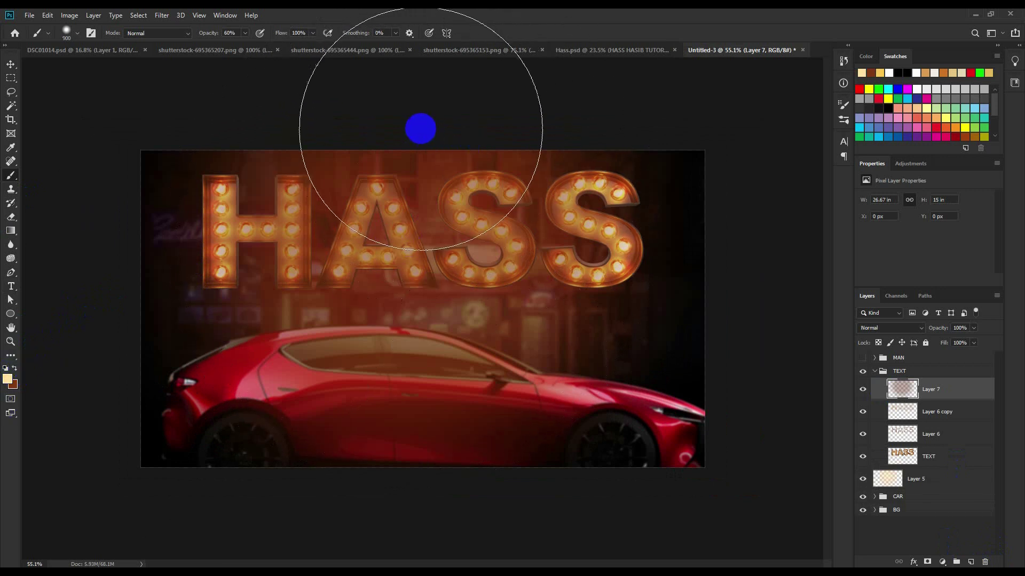
click(416, 126)
Try Color Dodge on Layer 7, settle on Soft Light, and toggle visibility to compare.
click(886, 329)
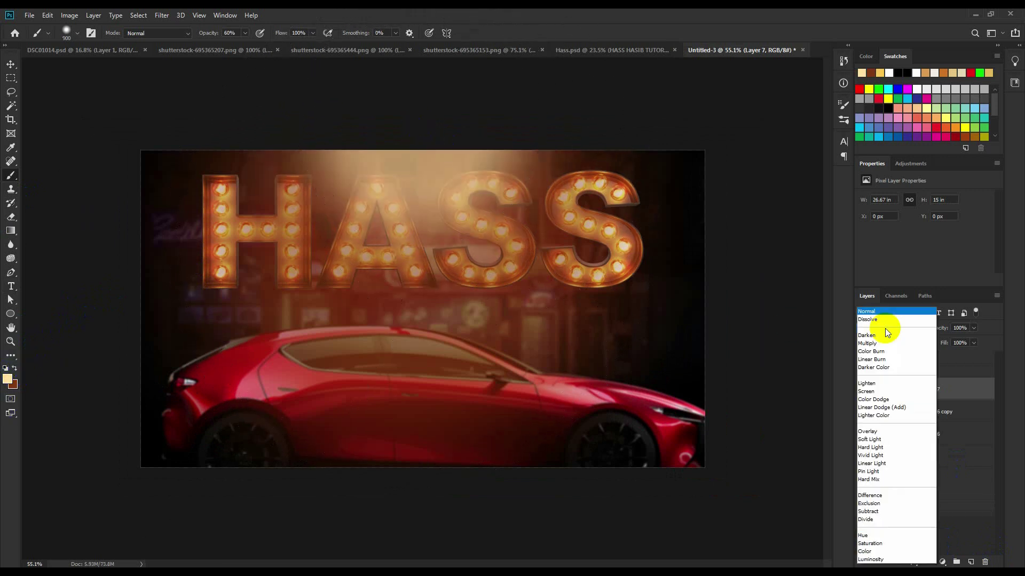
click(879, 400)
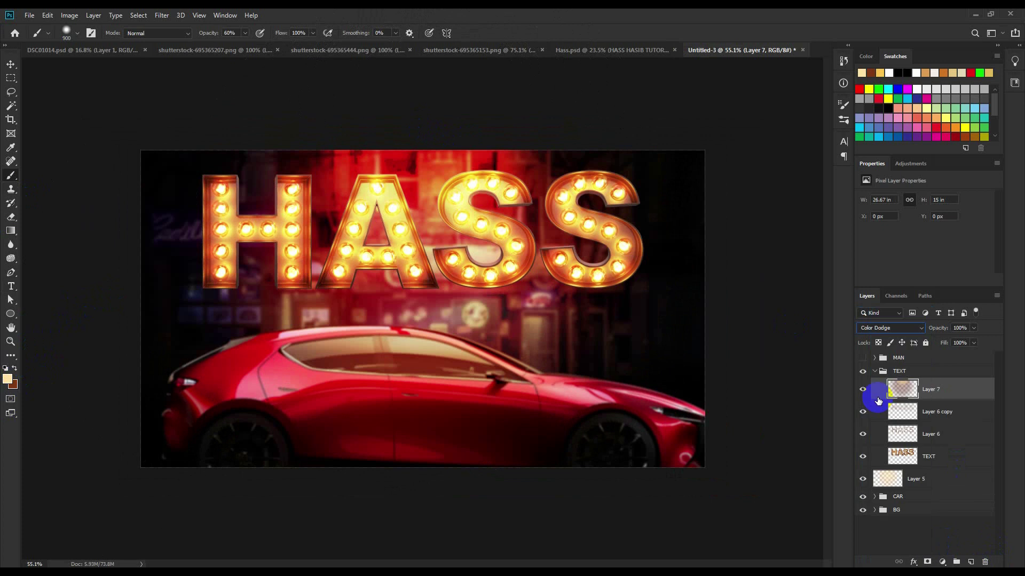
scroll(882, 329, up, 1)
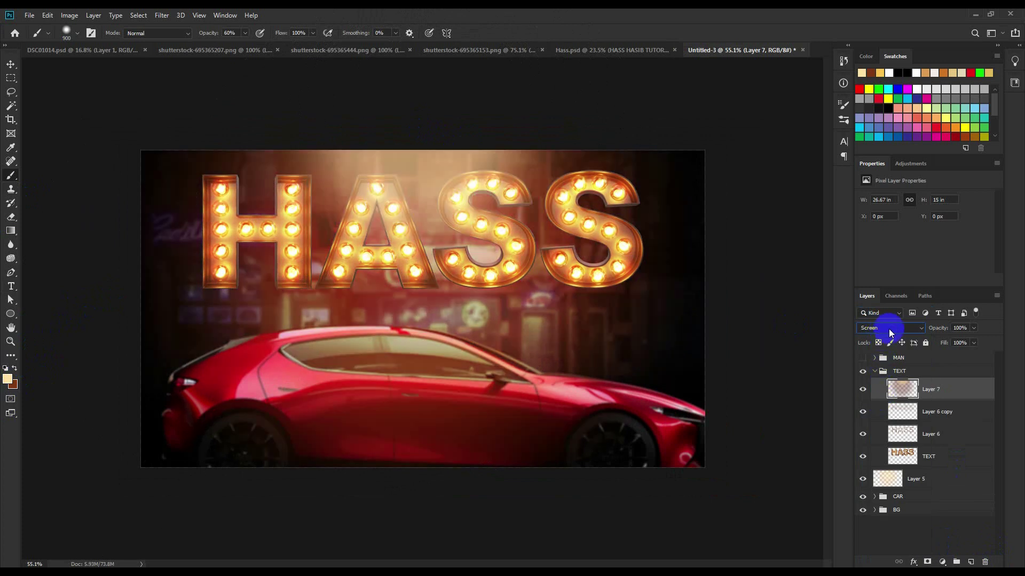
scroll(889, 329, down, 5)
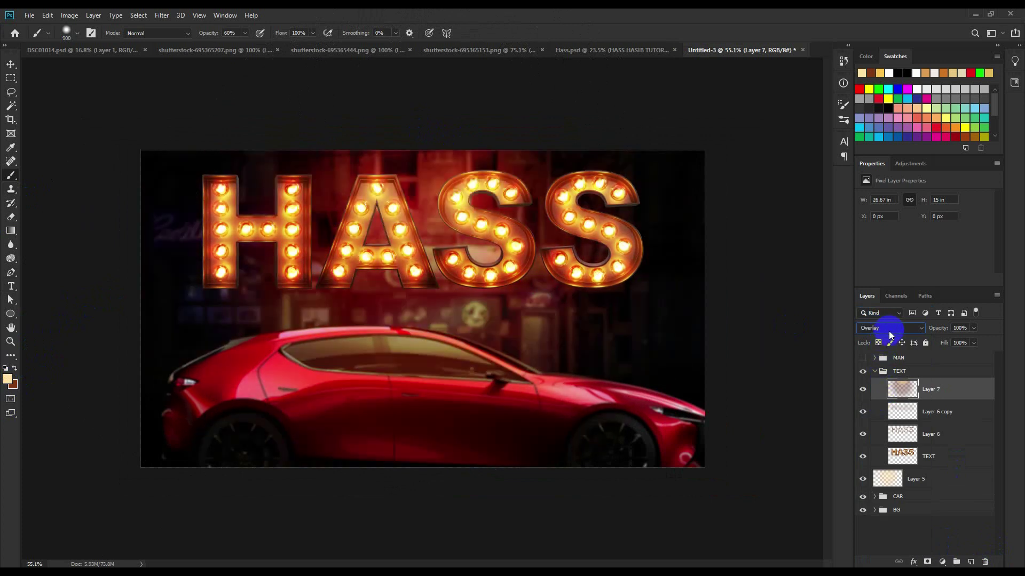
scroll(889, 331, down, 1)
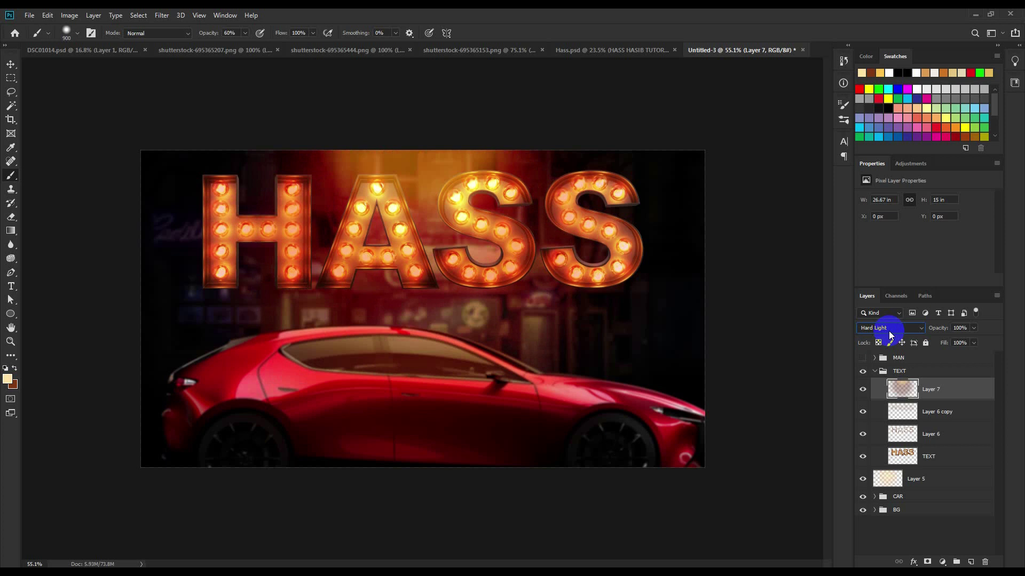
scroll(888, 331, down, 1)
scroll(888, 331, up, 1)
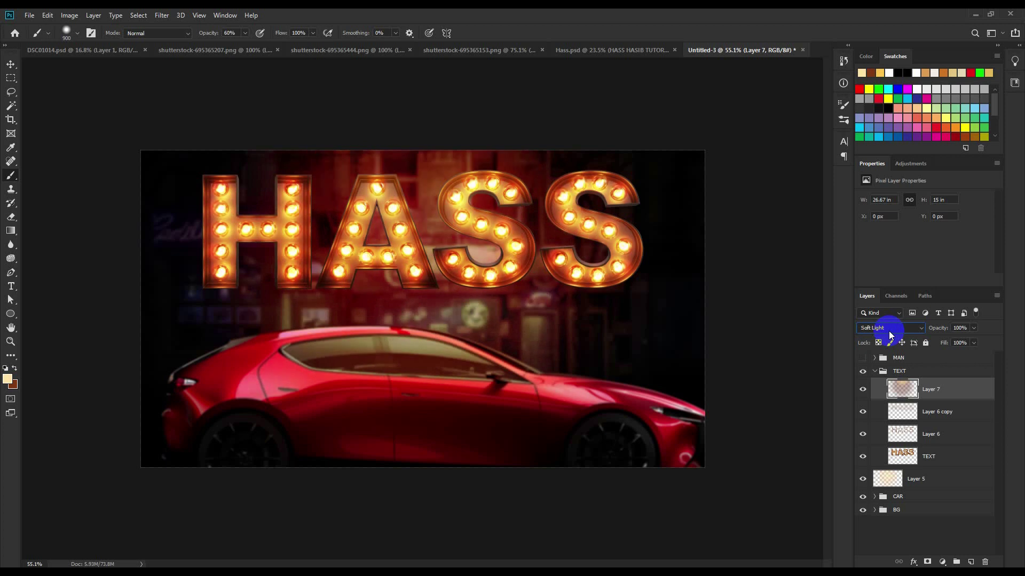
click(863, 390)
click(863, 390)
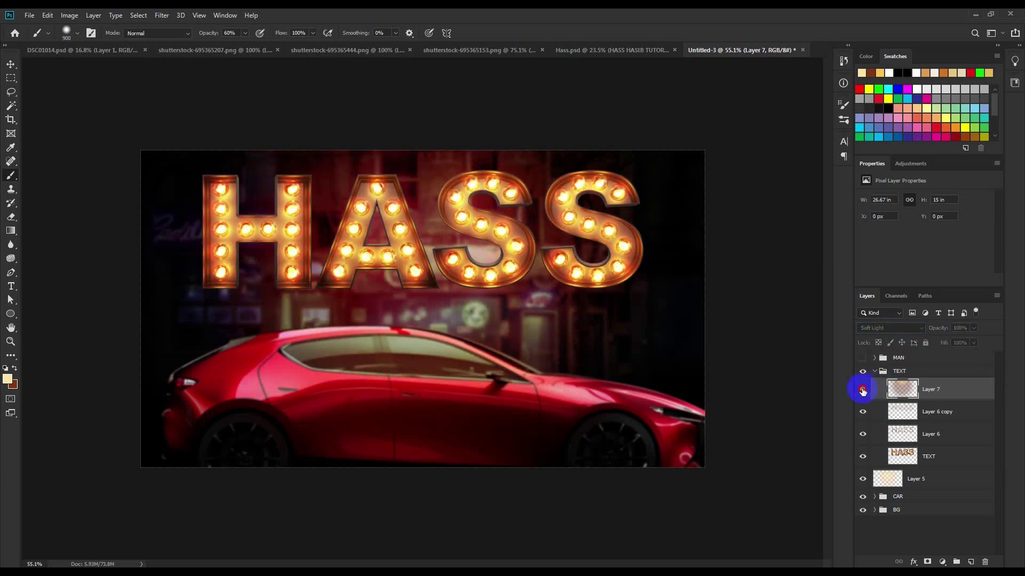
click(8, 64)
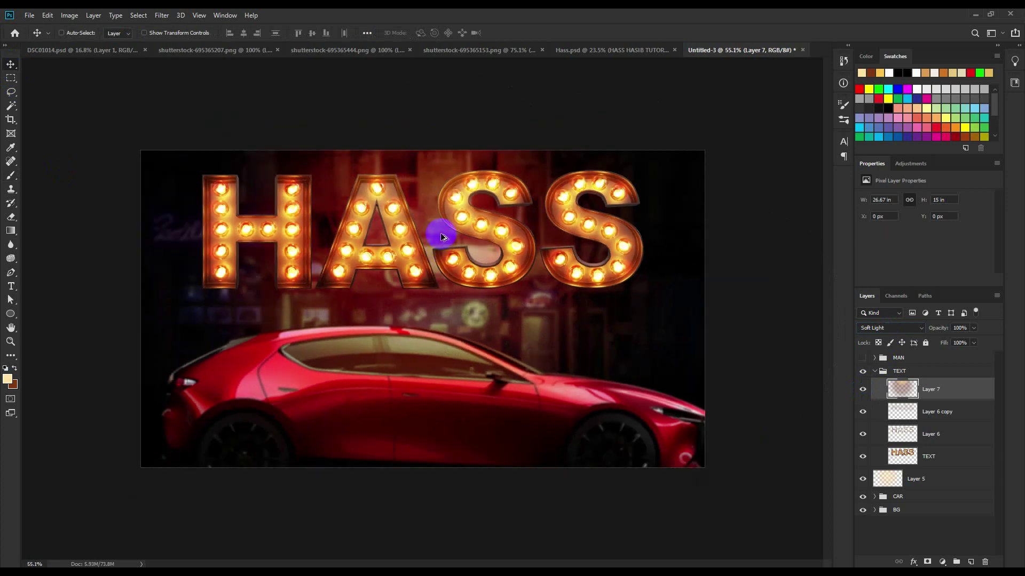
Show the MAN group, check the Hass.psd reference, and select Layer 4.
click(862, 359)
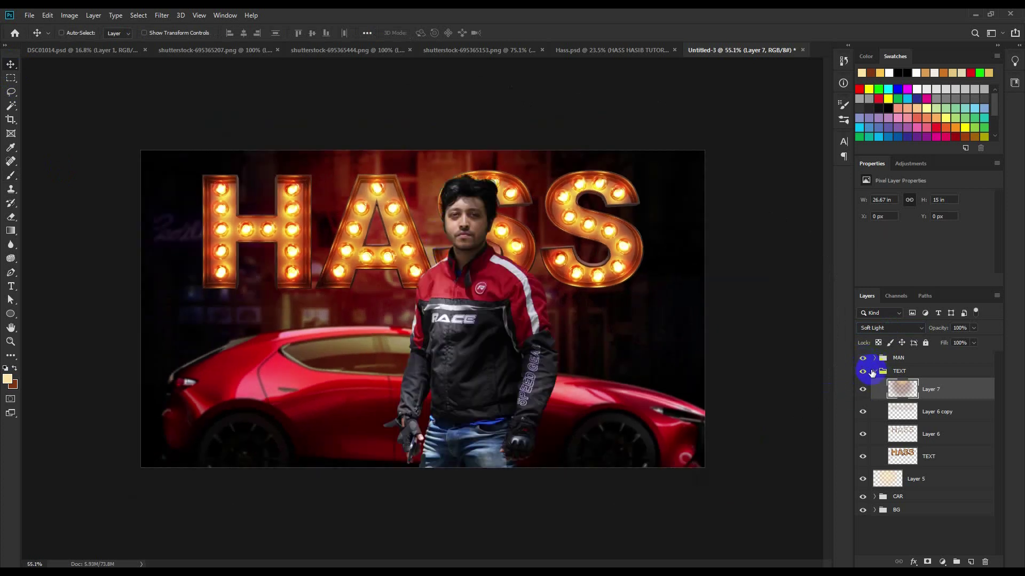
click(875, 372)
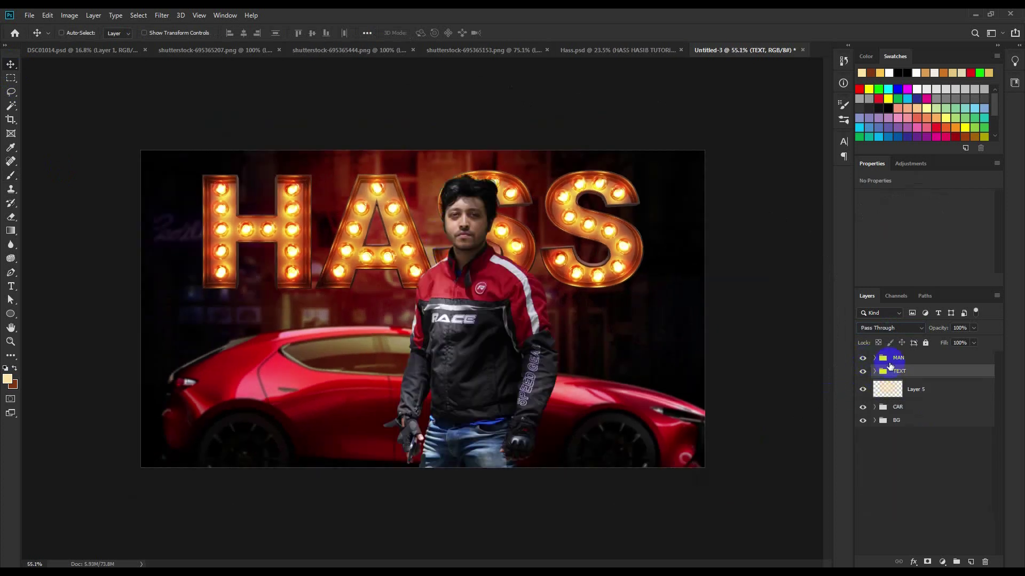
click(888, 364)
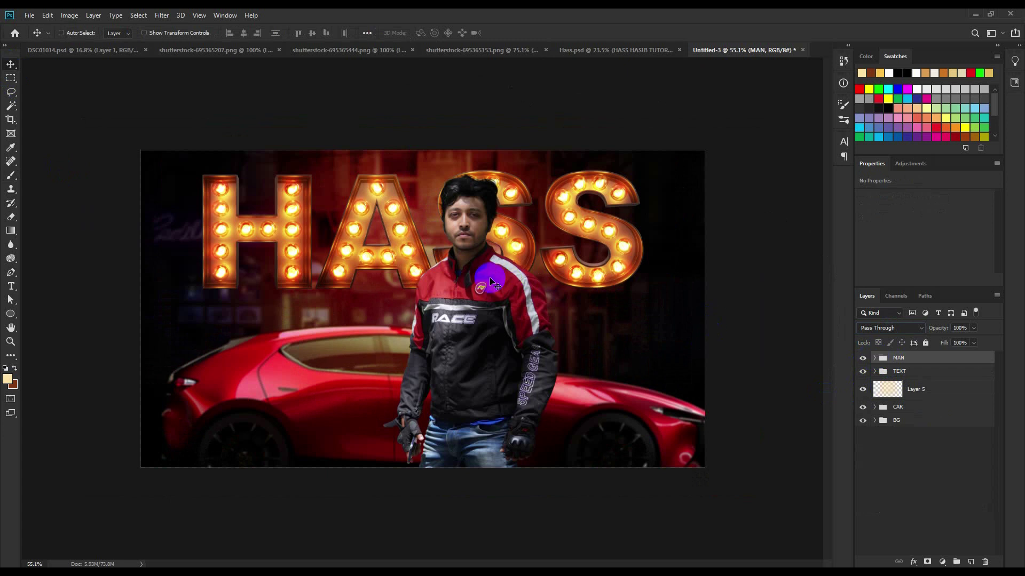
click(614, 50)
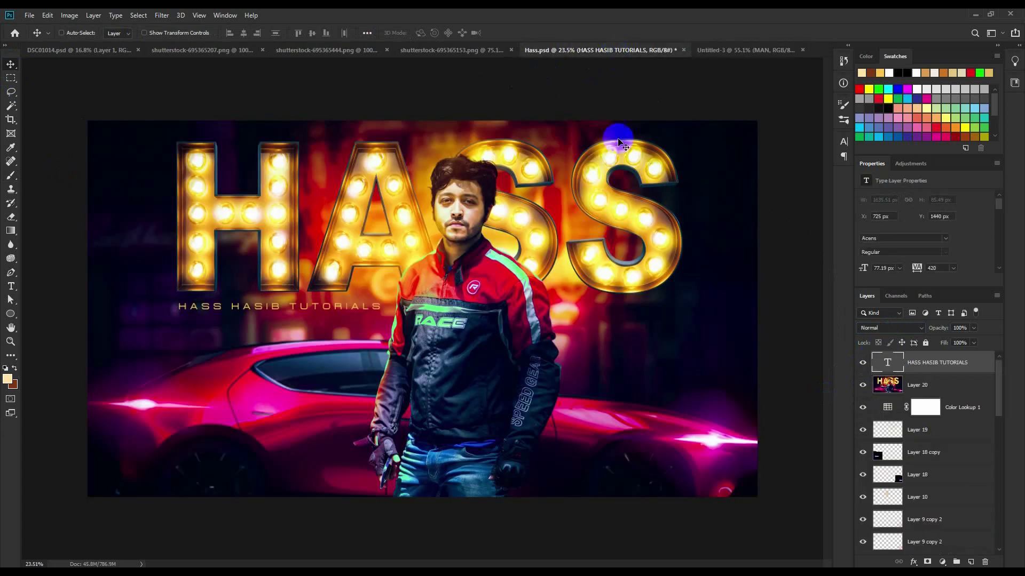
click(757, 49)
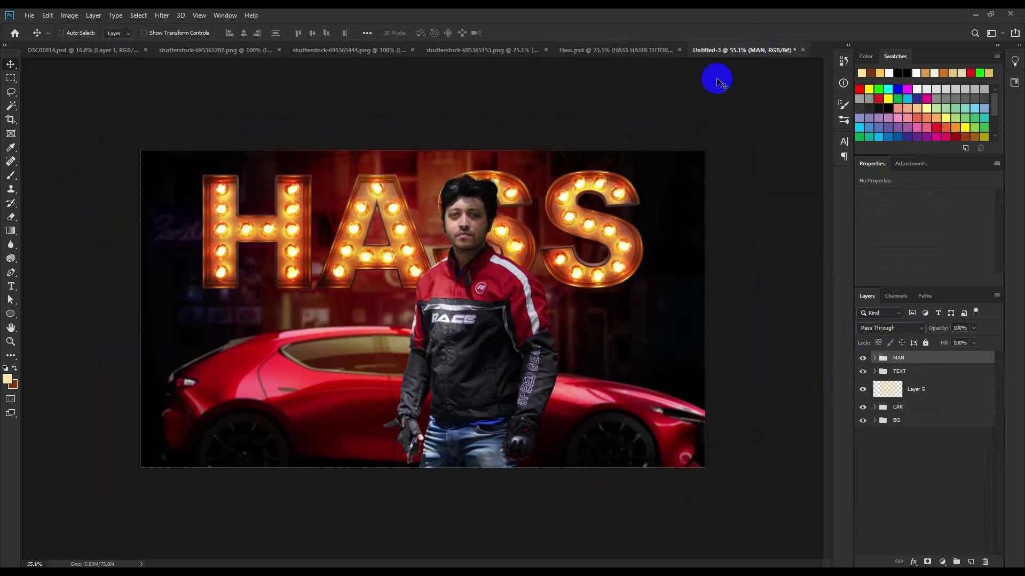
scroll(487, 217, up, 3)
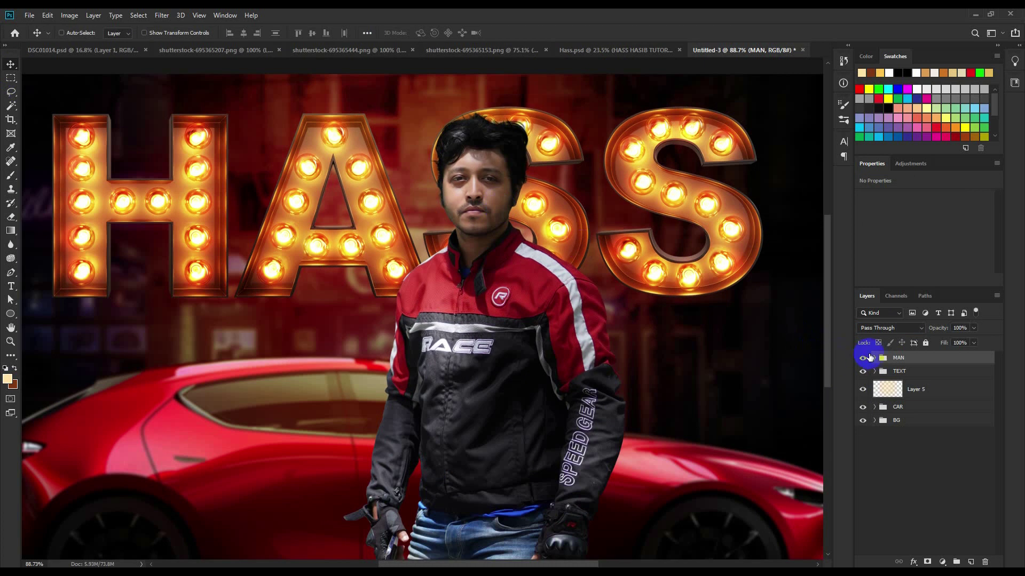
click(875, 357)
click(918, 405)
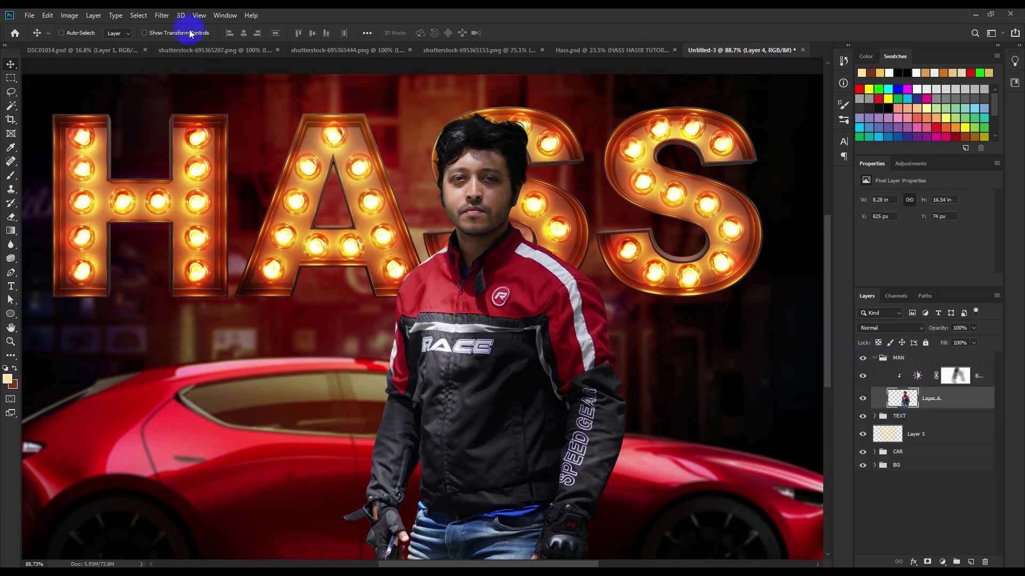
Raise Camera Raw HSL Luminance Oranges to +81 on the man's layer.
click(162, 15)
click(188, 77)
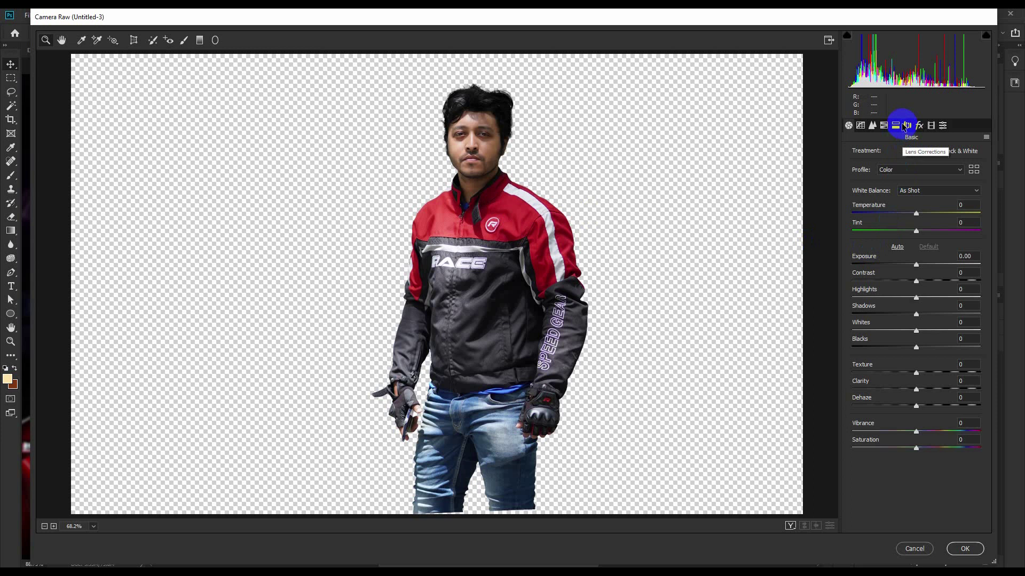
click(897, 126)
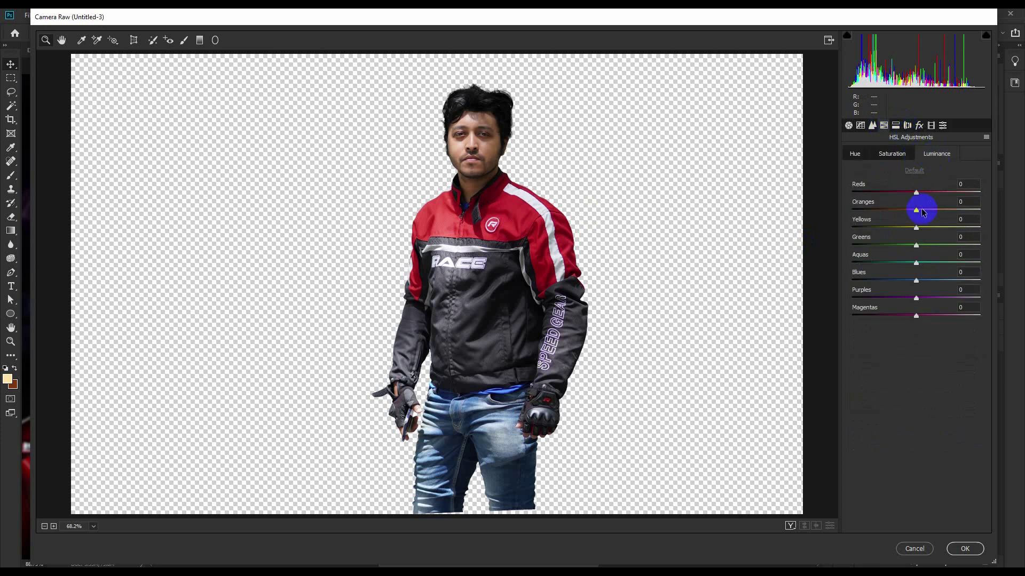
drag(922, 212, 968, 212)
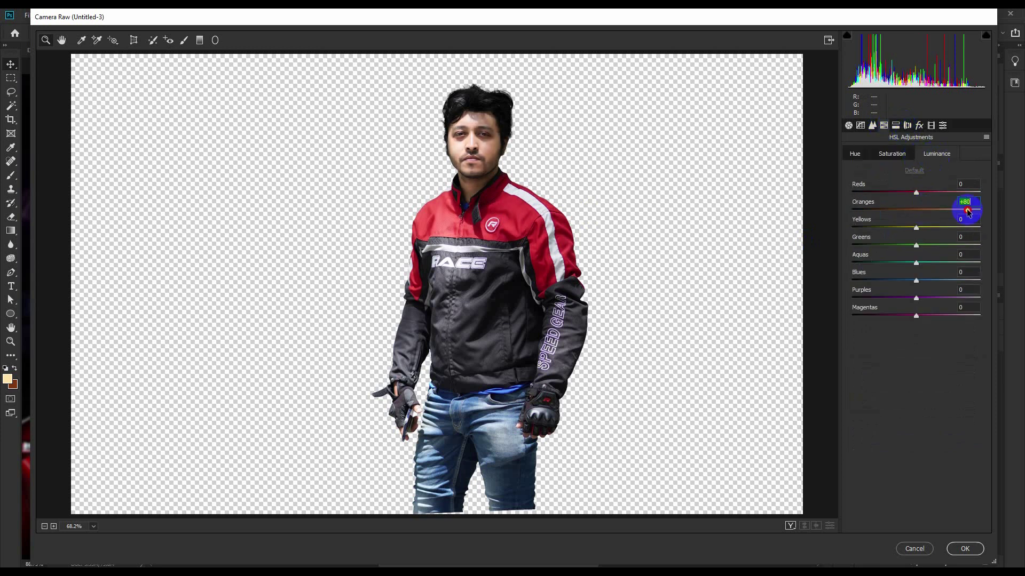
click(965, 548)
drag(541, 278, 462, 214)
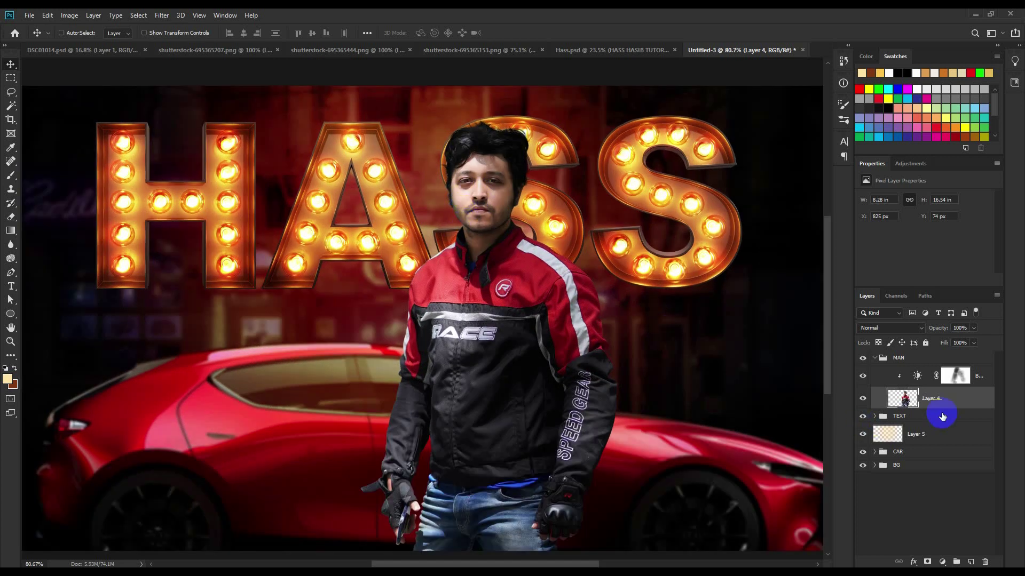
click(971, 562)
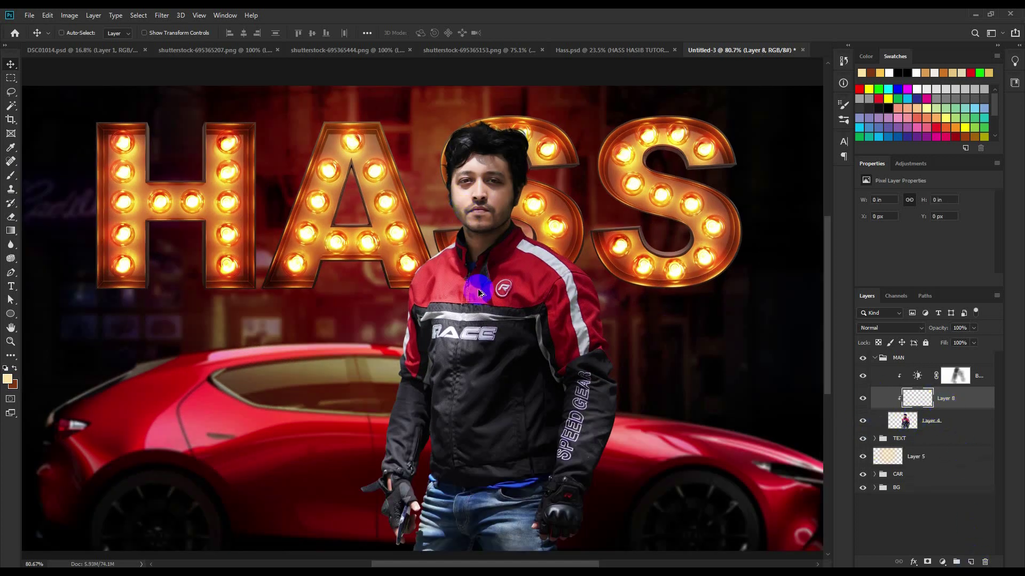
Set the foreground to pure green 00ff00 and a 90 px soft brush.
click(4, 185)
click(8, 379)
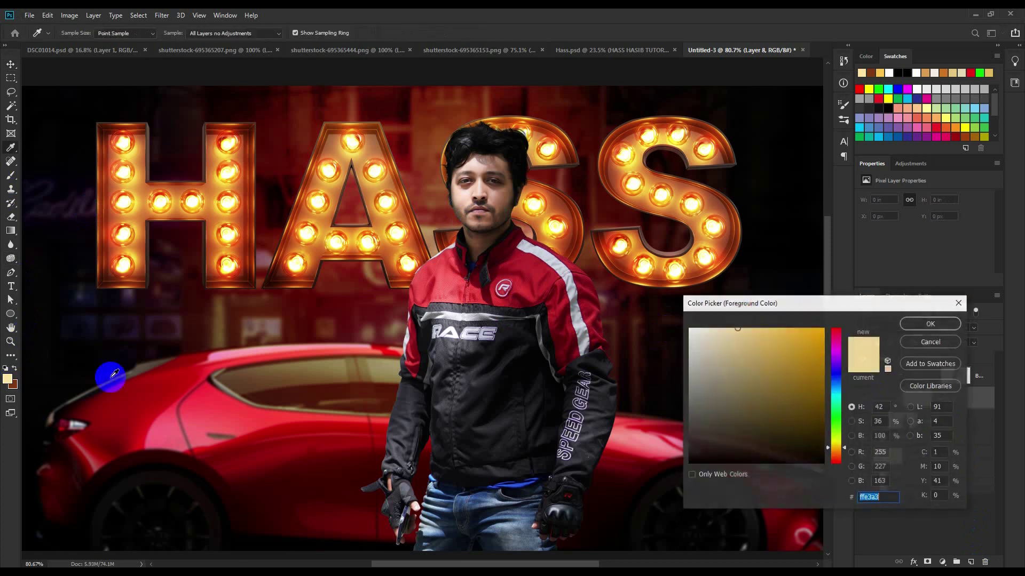
click(878, 91)
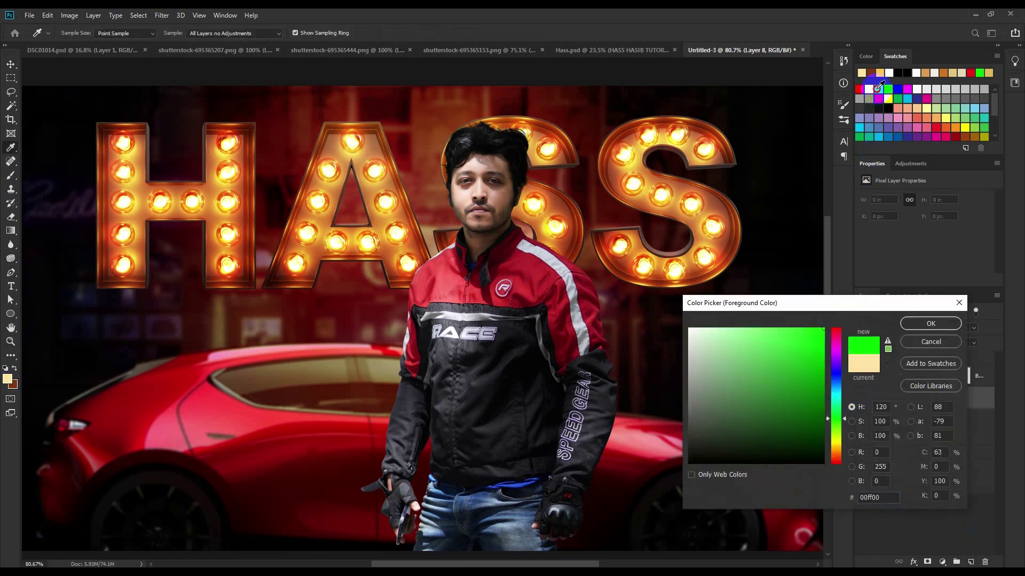
click(930, 323)
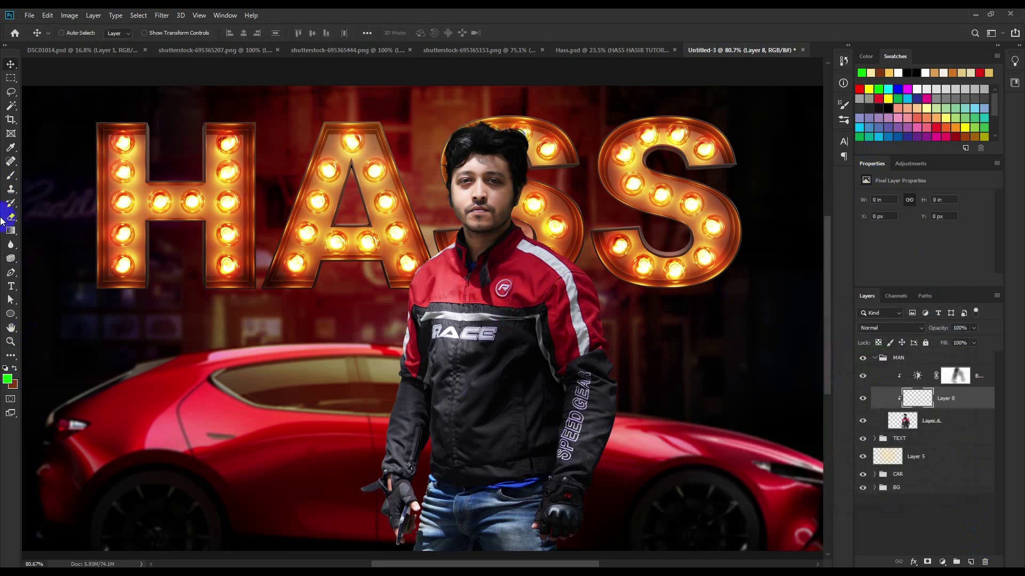
click(9, 176)
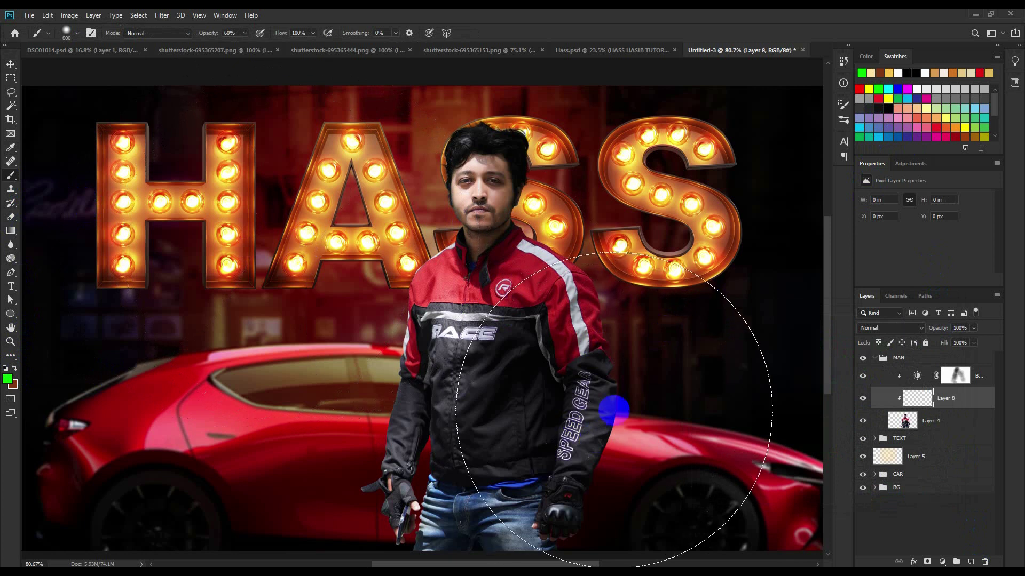
key(bracketleft)
key(bracketleft)
key(bracketleft)
Paint green rim light along the man's sleeve, chest band, jacket side and head.
mouse_move(579, 453)
mouse_down()
mouse_move(532, 235)
mouse_move(365, 488)
mouse_move(373, 513)
mouse_move(447, 529)
mouse_move(502, 515)
mouse_up()
drag(436, 279, 553, 403)
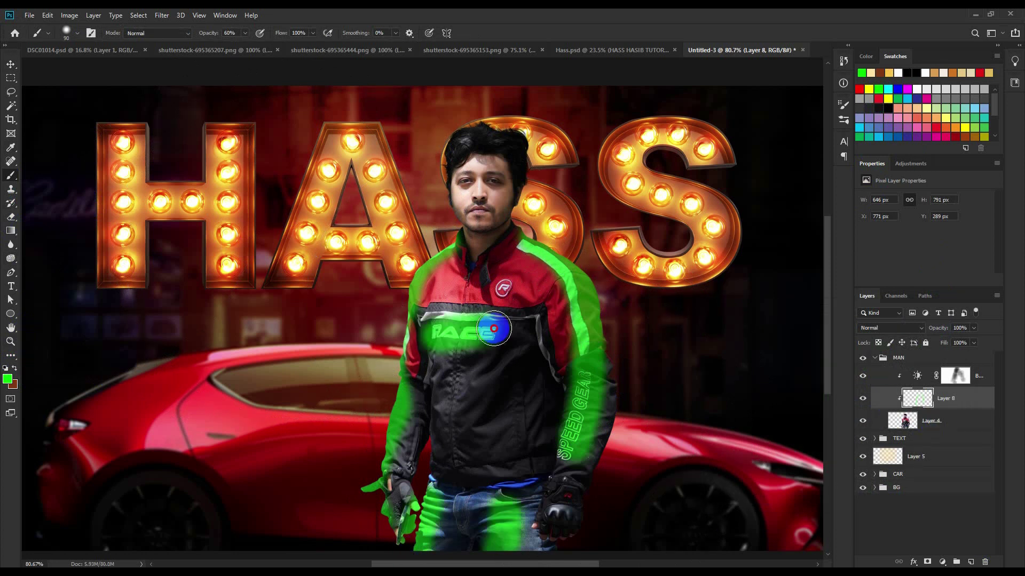
click(877, 405)
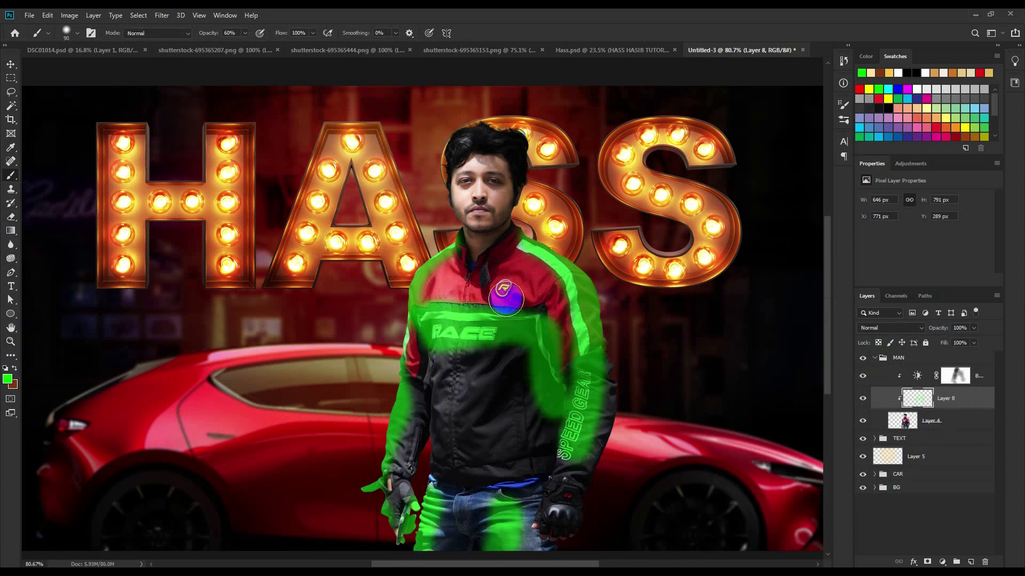
drag(431, 189, 435, 104)
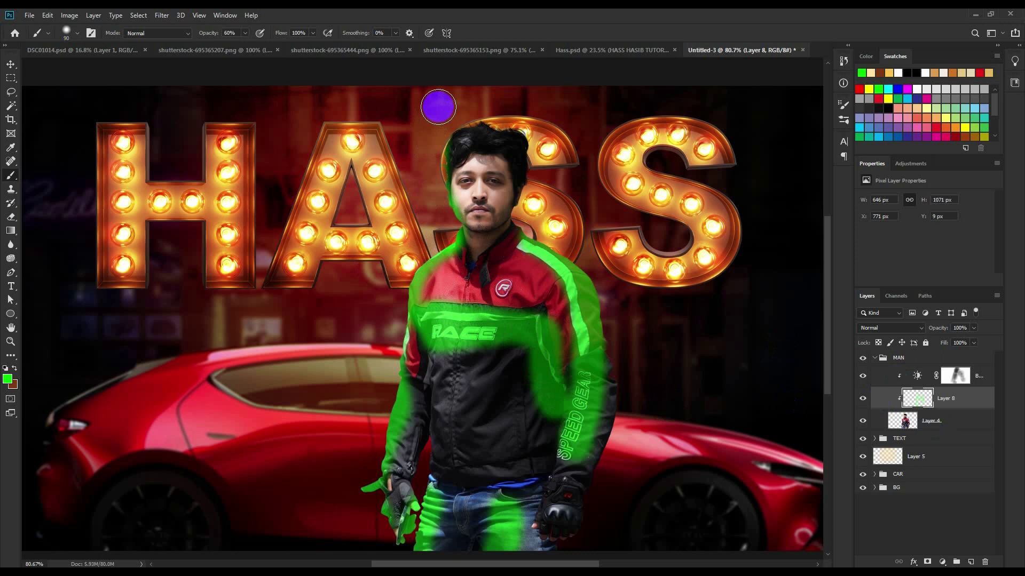
click(896, 329)
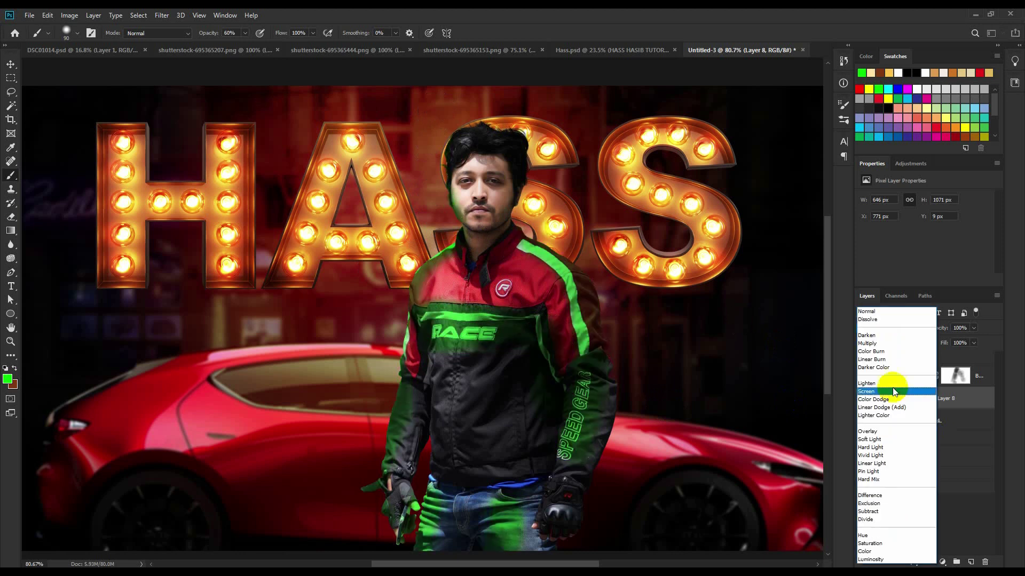
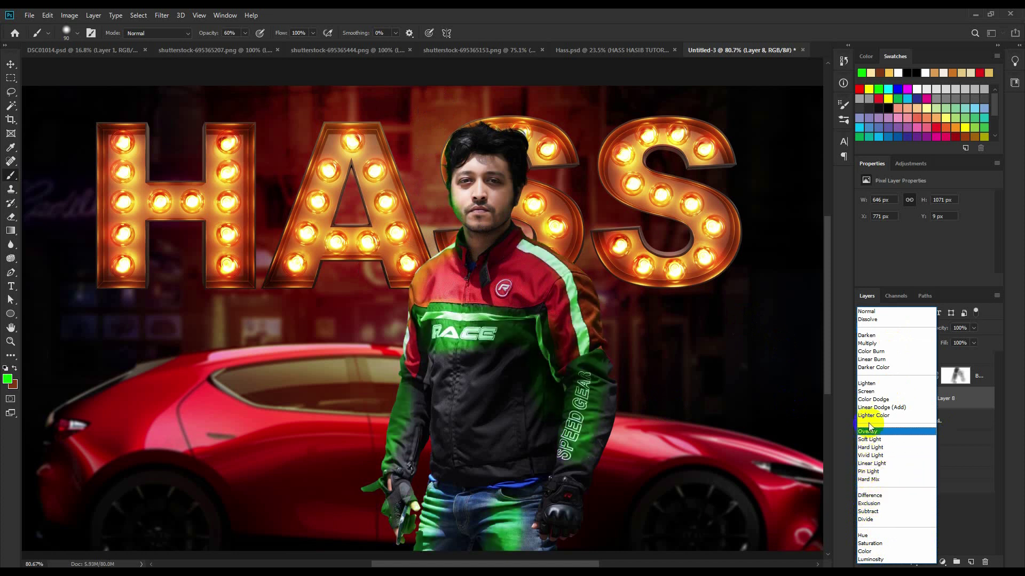
Set Layer 8 to Darker Color and toggle it to compare the green accents.
click(875, 368)
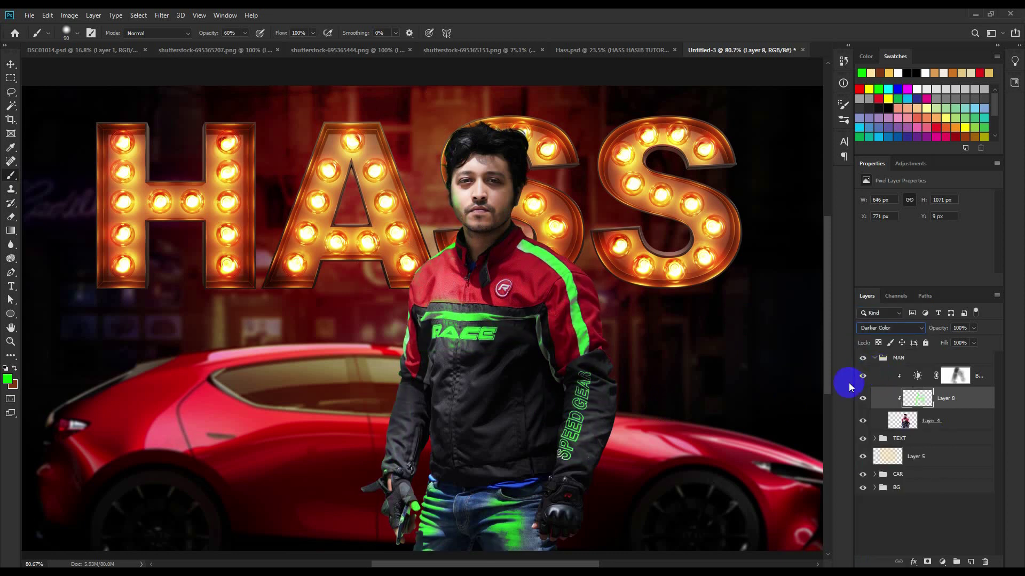
click(863, 399)
click(863, 399)
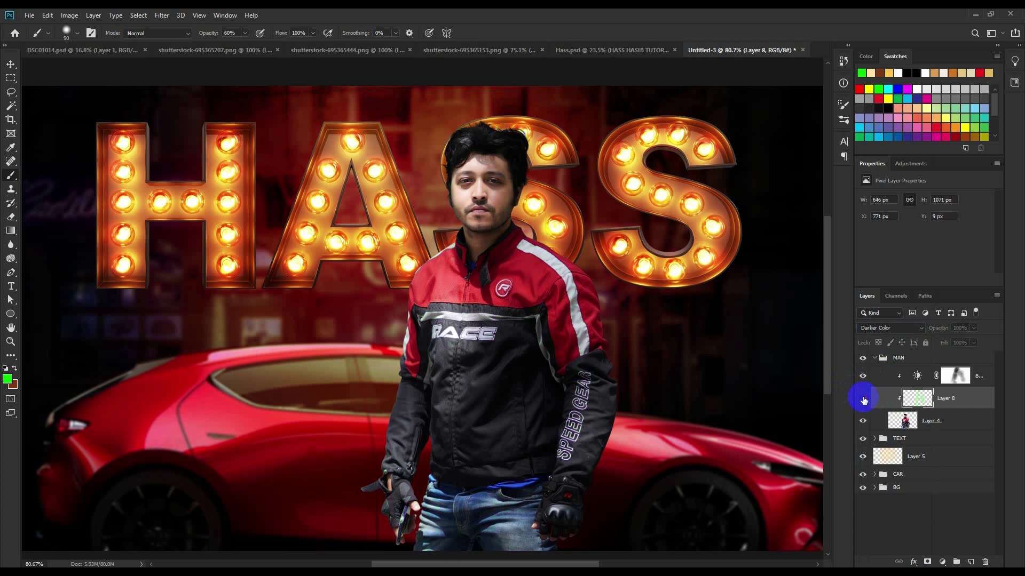
click(863, 399)
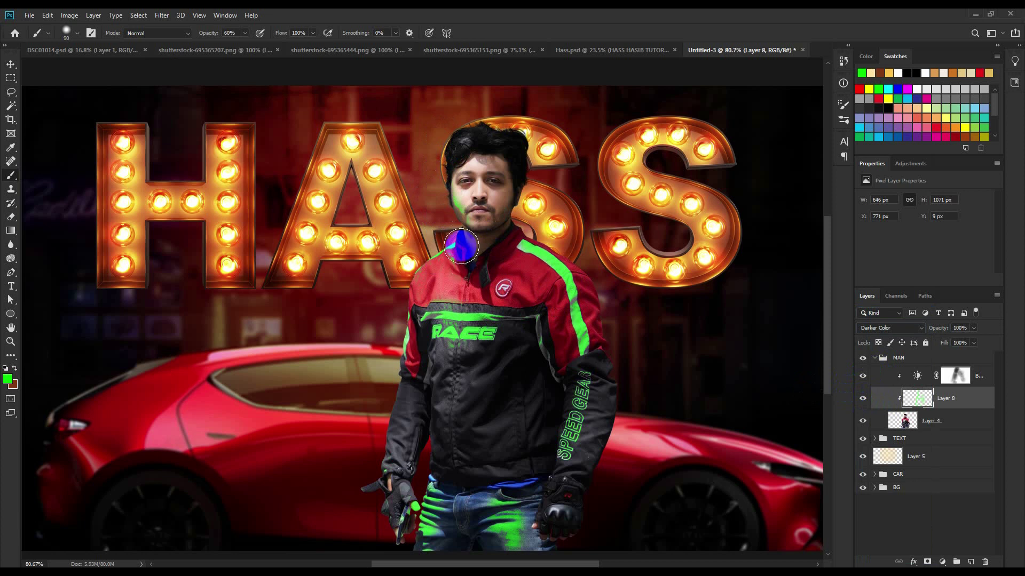
Paint green glow on the jacket chest and sleeves, then erase it from the sleeve stripe.
mouse_move(469, 255)
mouse_down()
mouse_move(469, 293)
mouse_move(443, 299)
mouse_up()
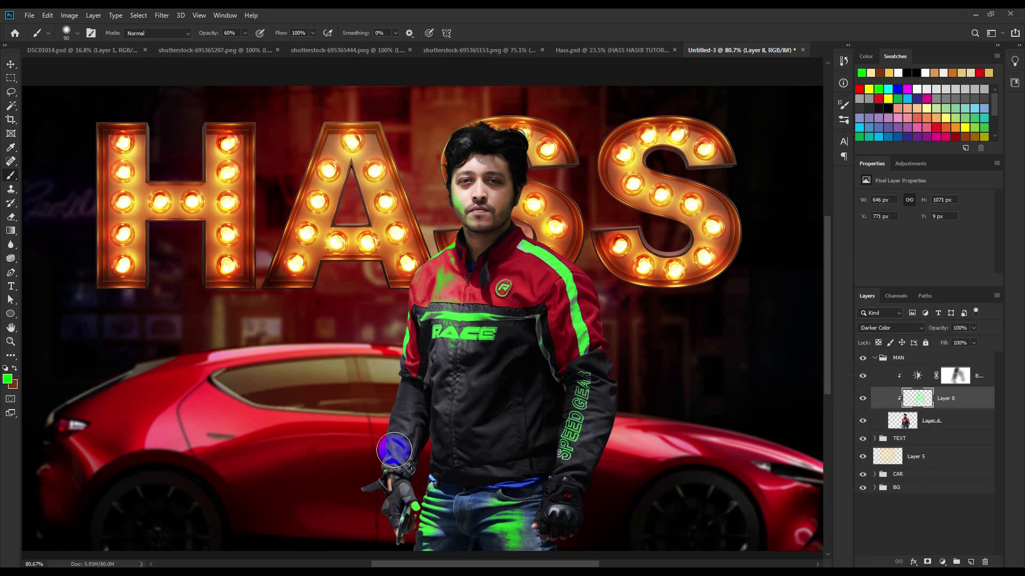
mouse_move(393, 449)
mouse_down()
mouse_move(398, 400)
mouse_move(393, 438)
mouse_move(454, 529)
mouse_up()
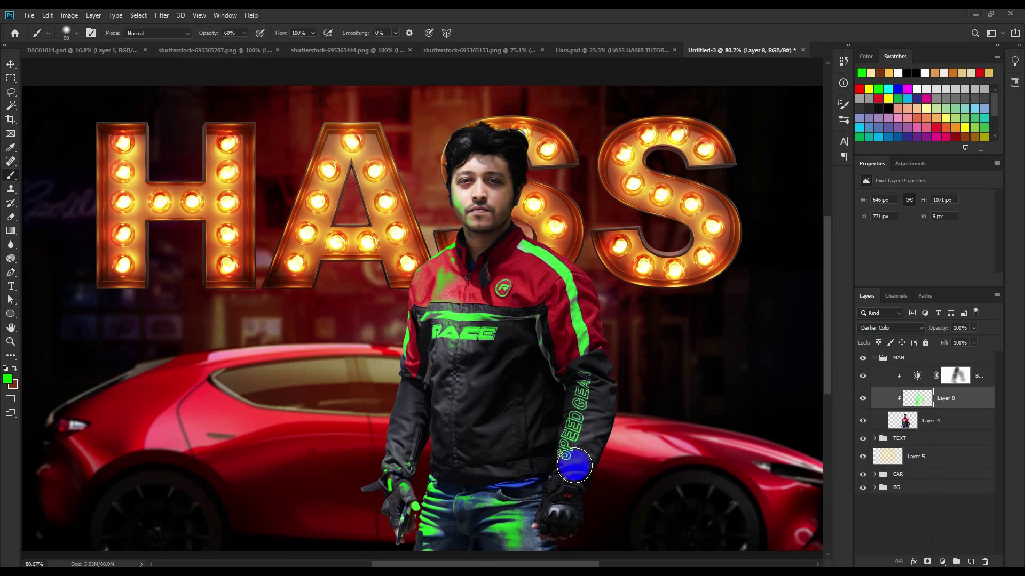
drag(473, 553, 609, 332)
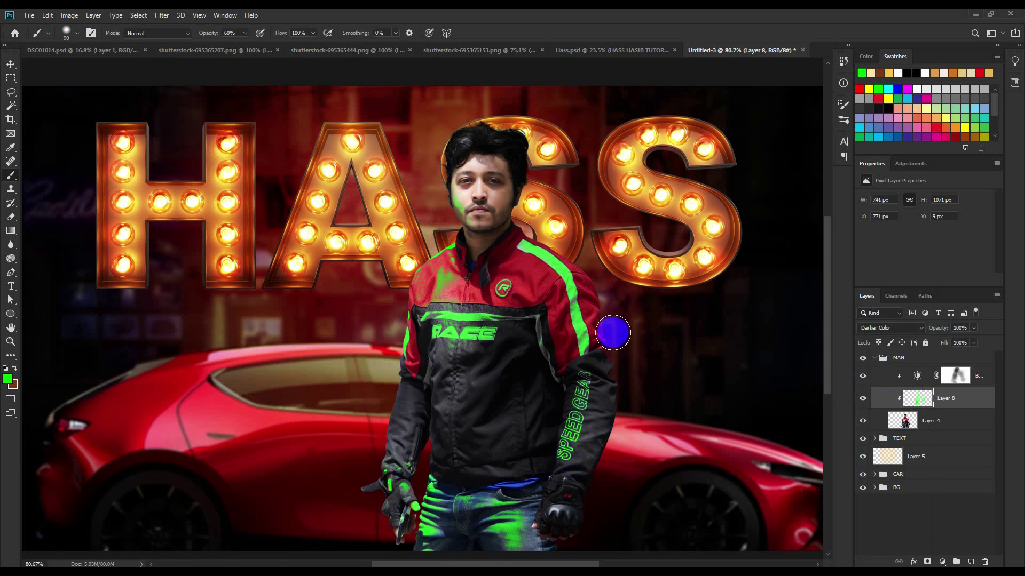
click(17, 216)
drag(188, 240, 647, 325)
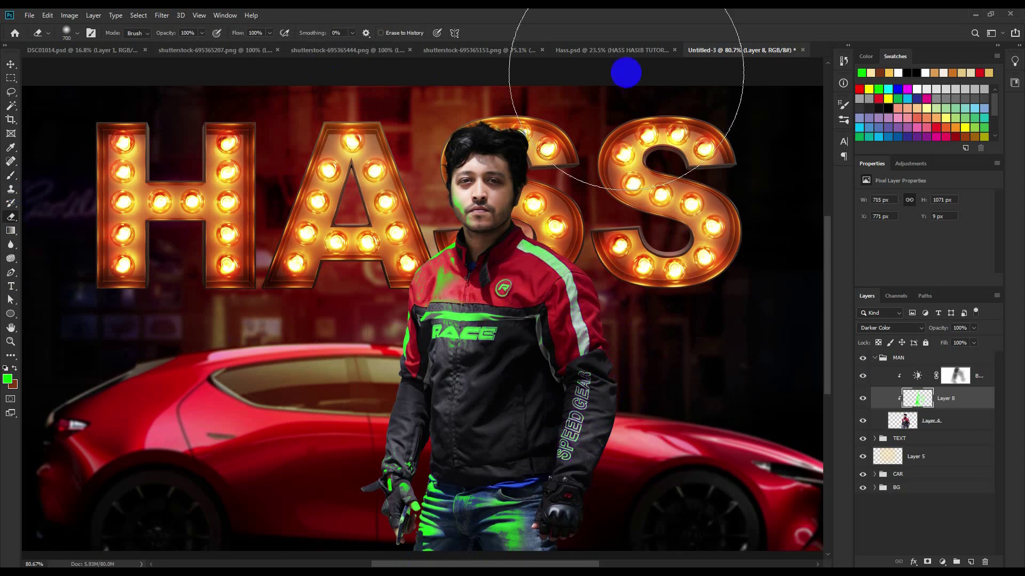
Compare with Hass.psd, fit the canvas to the window, and add empty Layer 9.
click(593, 52)
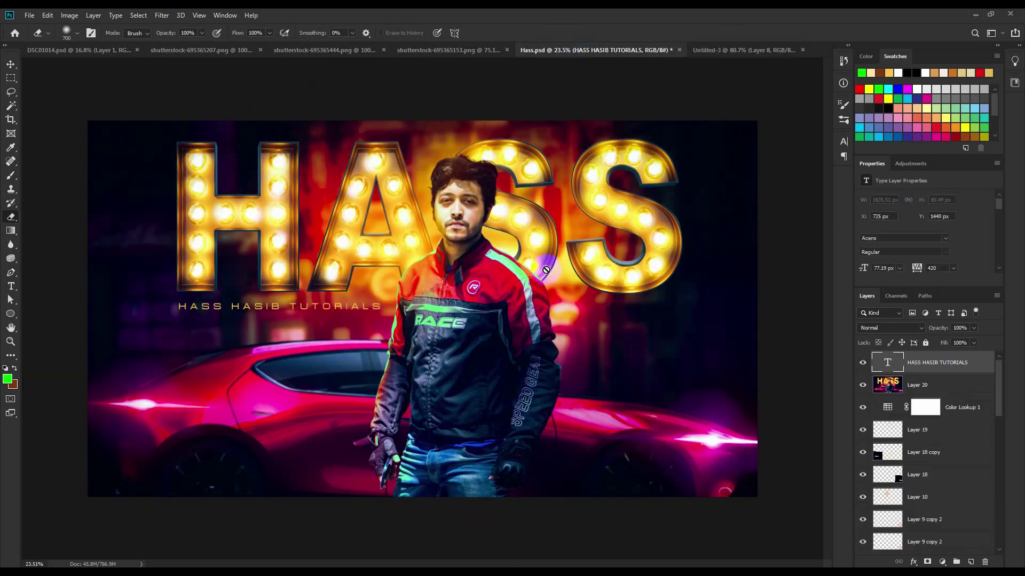
click(718, 51)
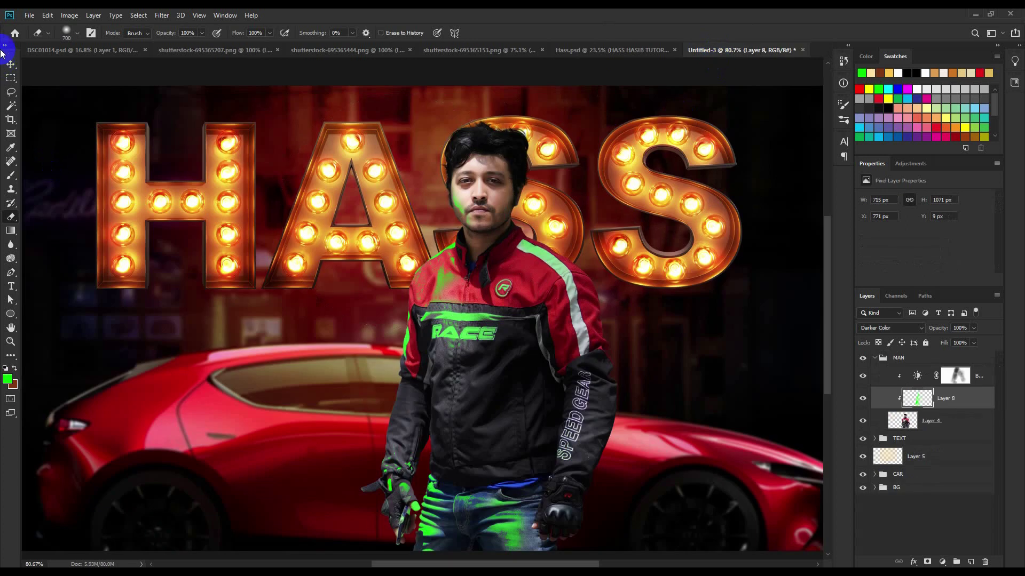
key(v)
key(ctrl+0)
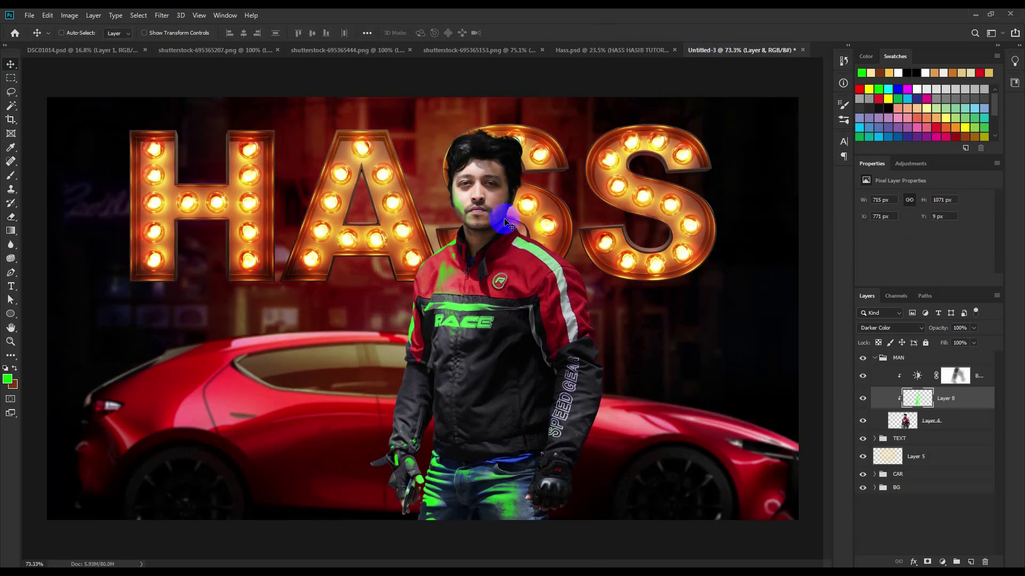
click(975, 562)
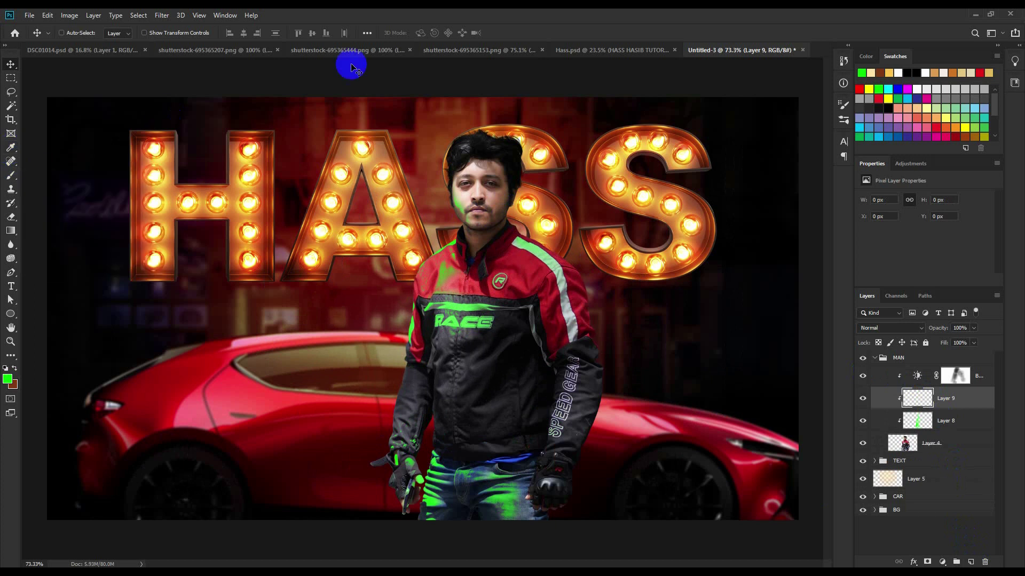
Check the Hass.psd reference, then zoom in and sample a glowing bulb's orange with the Brush.
click(569, 48)
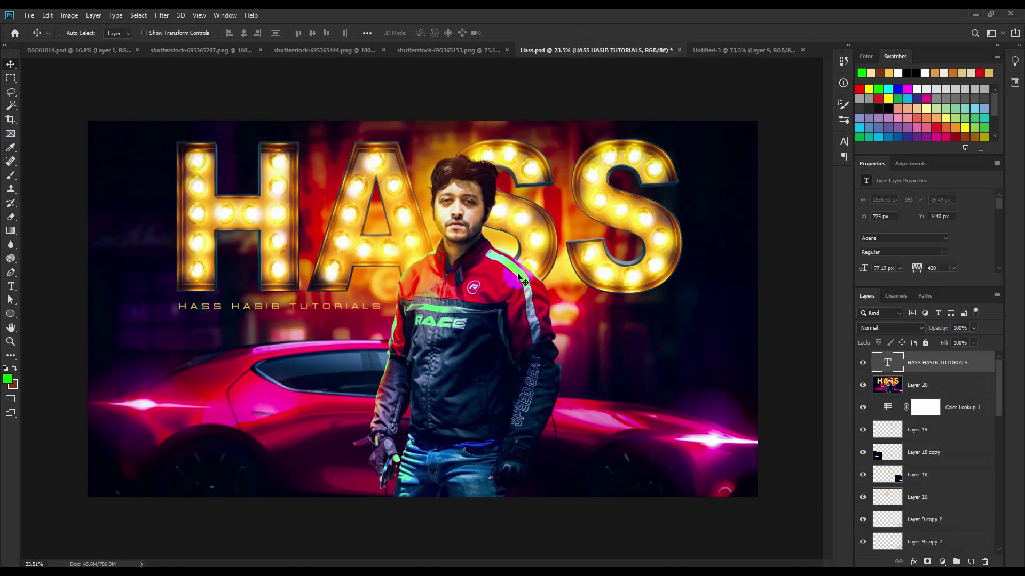
click(710, 50)
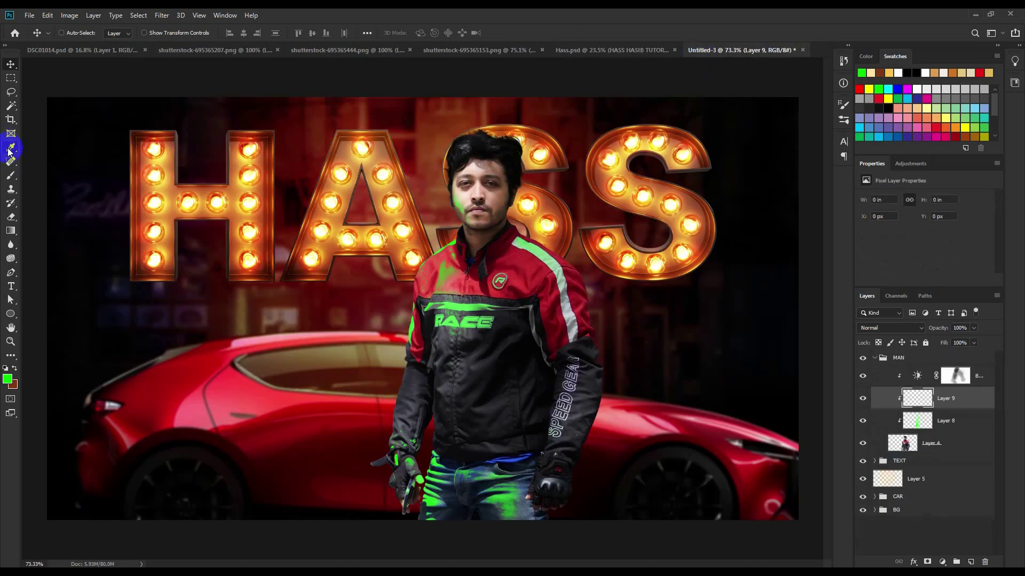
click(10, 176)
scroll(353, 200, up, 3)
scroll(338, 183, up, 2)
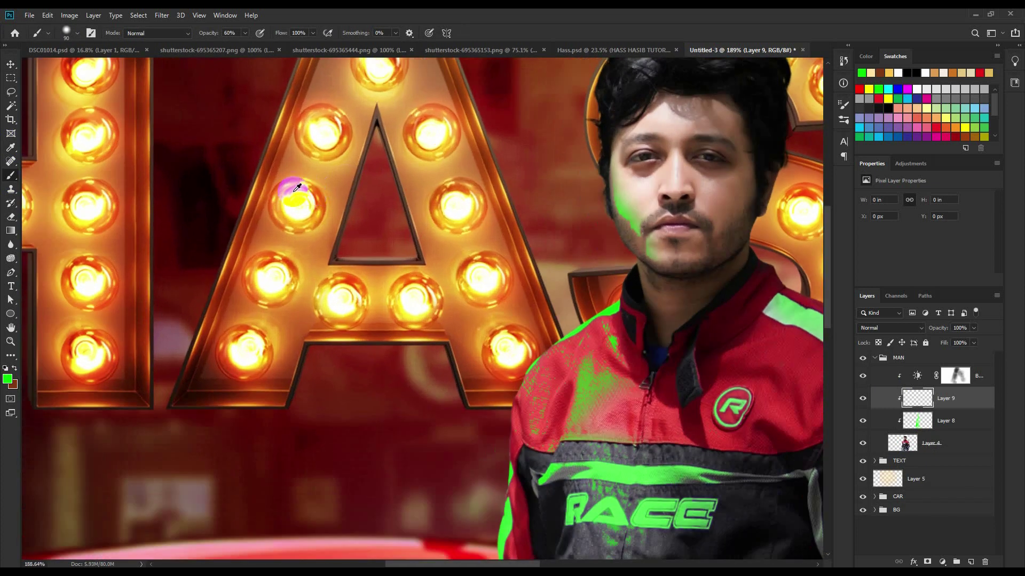
scroll(298, 188, up, 2)
alt+click(329, 201)
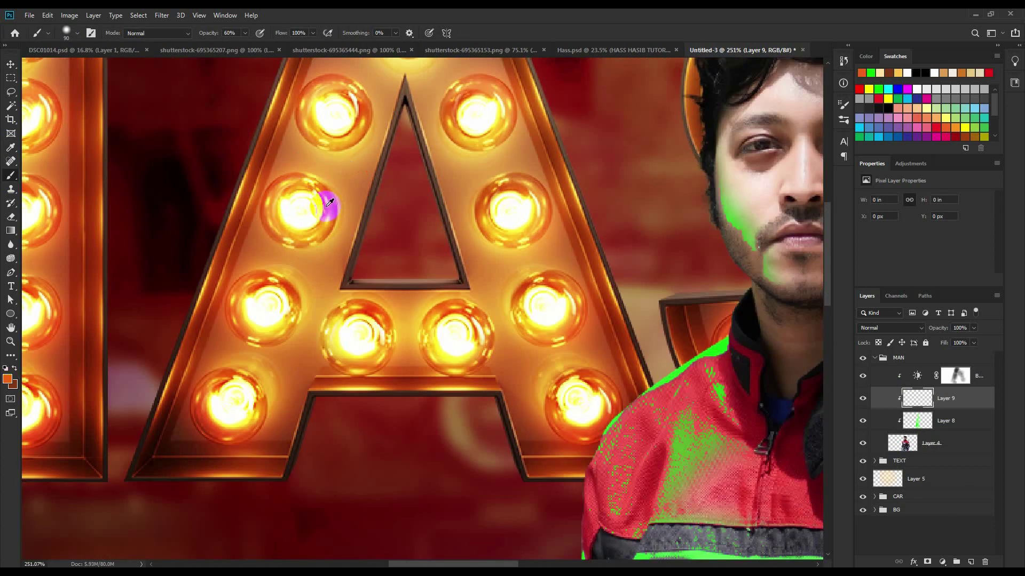
Shrink the brush to 45 and paint orange light over the shoulder and lower arm and glove.
drag(522, 270, 426, 176)
key(bracketleft)
key(bracketleft)
key(bracketleft)
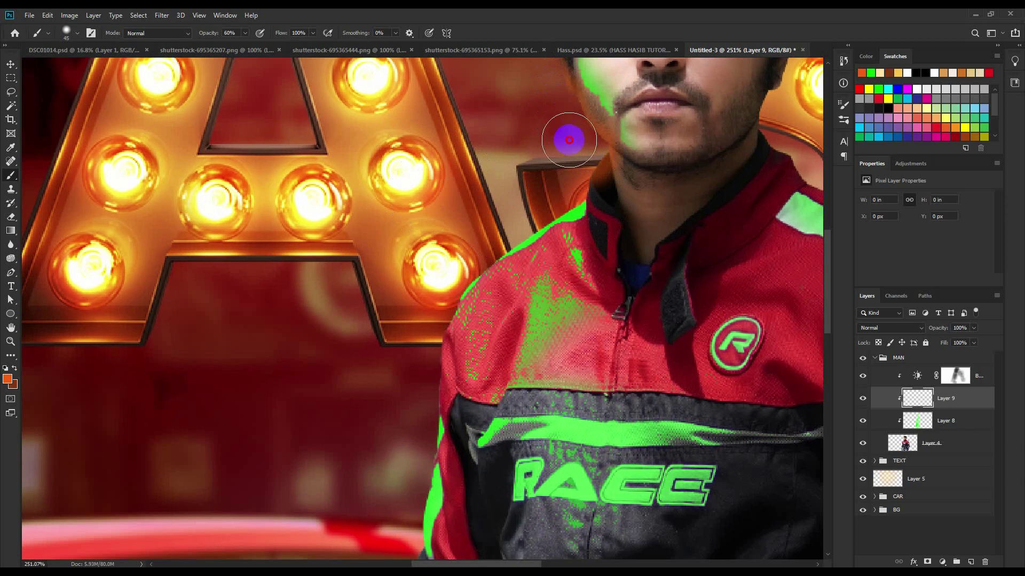
drag(581, 205, 421, 382)
scroll(421, 383, down, 4)
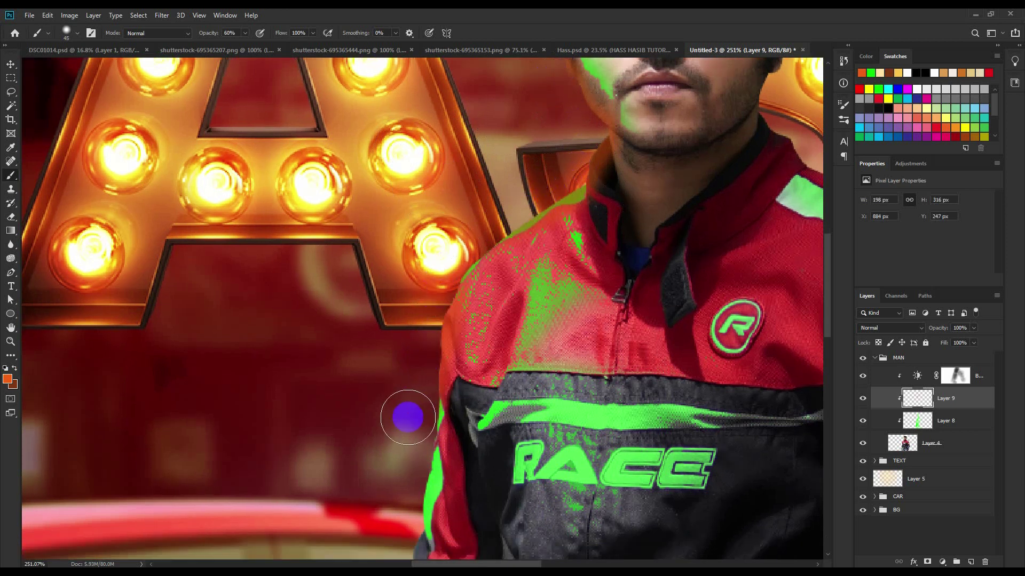
scroll(386, 465, down, 2)
scroll(386, 465, down, 1)
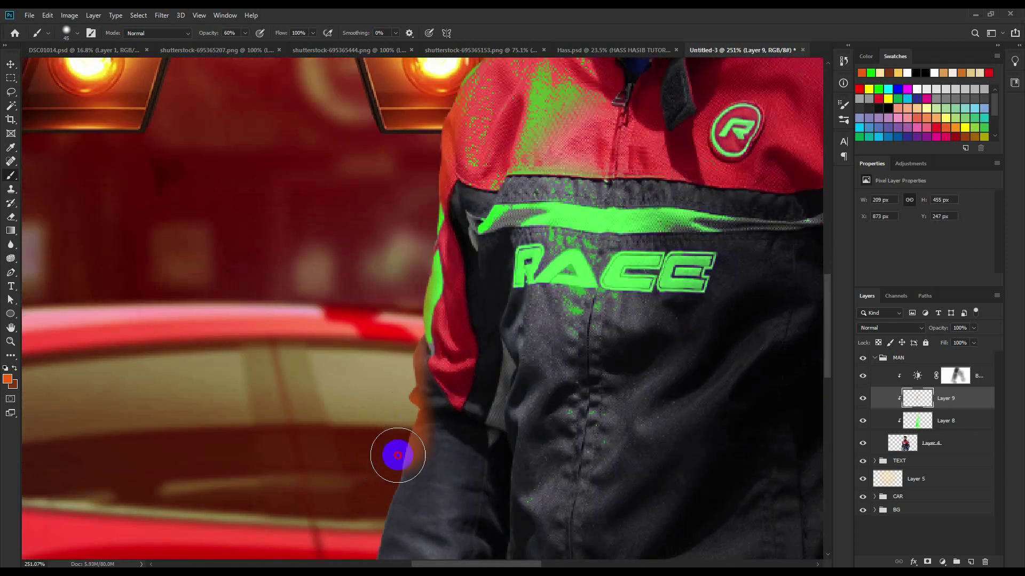
scroll(393, 455, down, 1)
scroll(359, 487, down, 2)
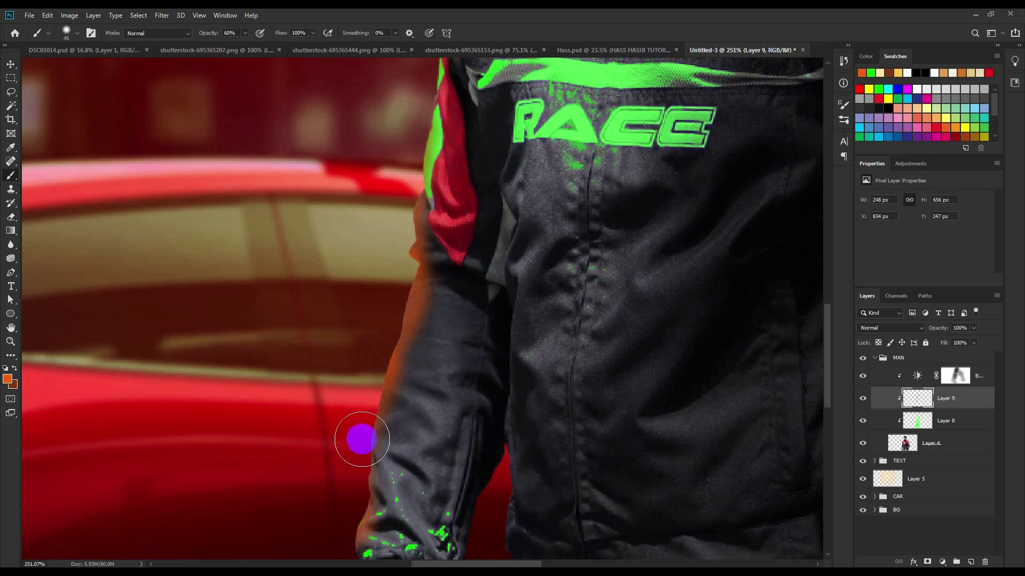
scroll(359, 435, down, 1)
scroll(315, 437, down, 1)
scroll(301, 438, down, 1)
drag(310, 435, 263, 469)
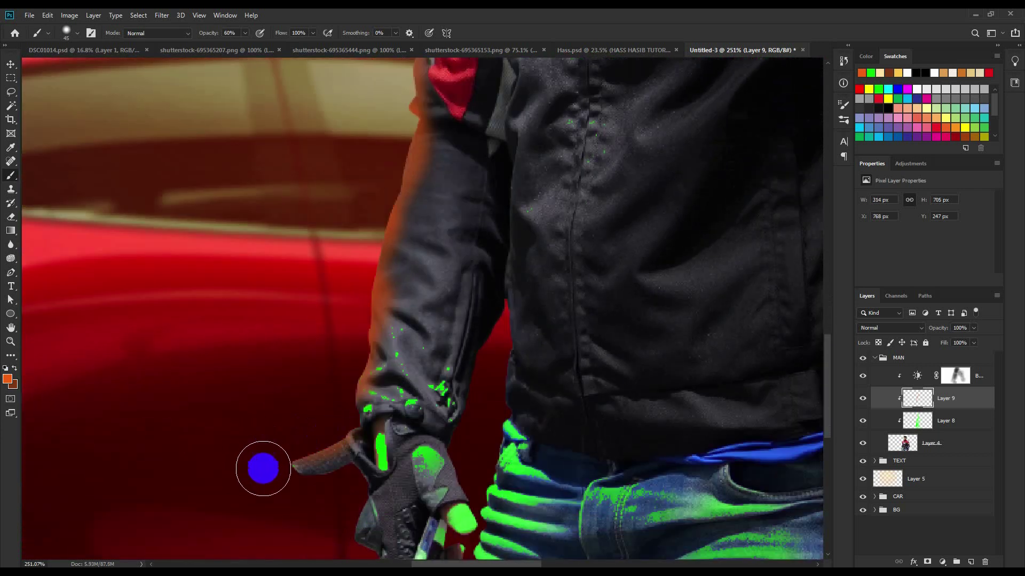
scroll(263, 469, down, 1)
drag(304, 499, 338, 529)
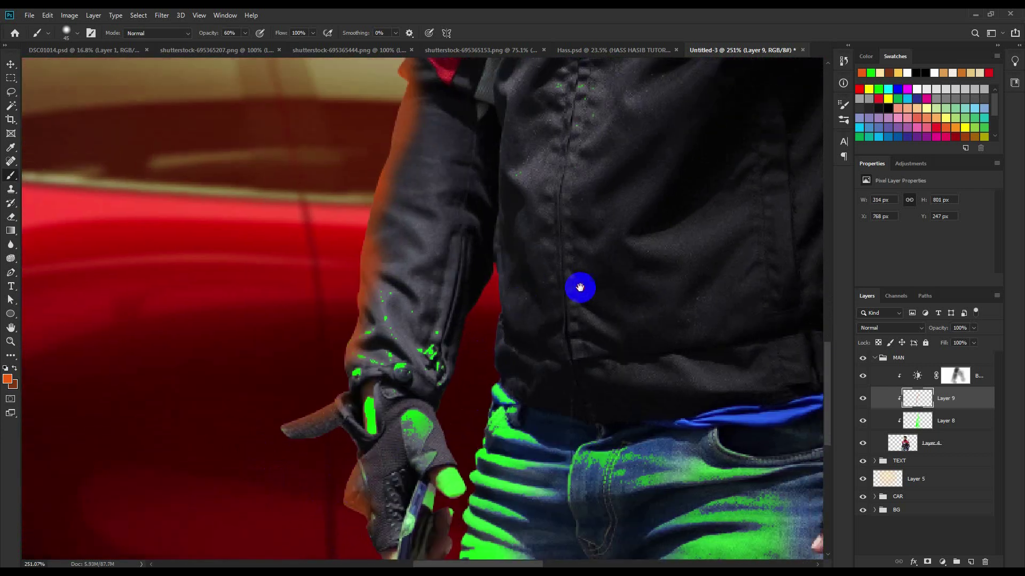
Paint orange rim light along the sleeve's right edge and around the hair outline.
drag(582, 286, 357, 447)
mouse_move(470, 73)
mouse_down()
mouse_move(473, 179)
mouse_move(530, 332)
mouse_up()
mouse_move(327, 137)
mouse_down()
mouse_move(549, 307)
mouse_move(597, 463)
mouse_up()
scroll(598, 462, down, 3)
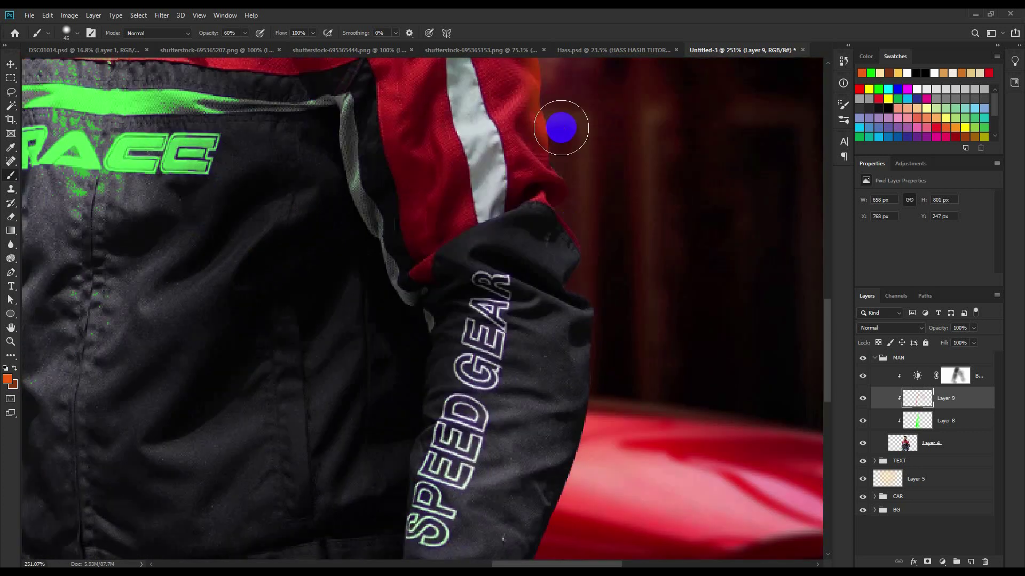
drag(561, 130, 618, 378)
scroll(628, 342, down, 3)
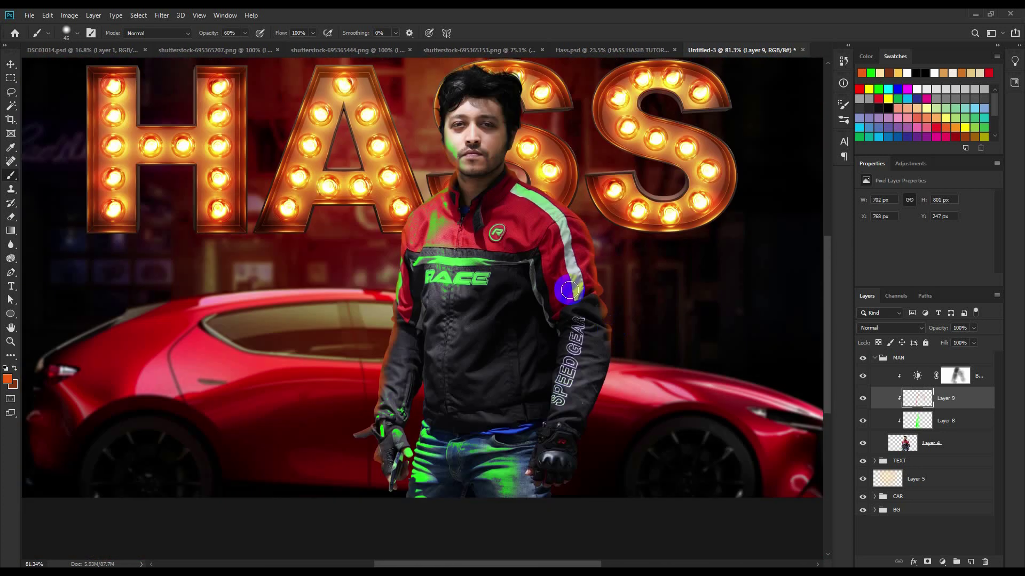
scroll(496, 176, up, 1)
mouse_move(507, 211)
mouse_down()
mouse_move(523, 118)
mouse_move(532, 187)
mouse_up()
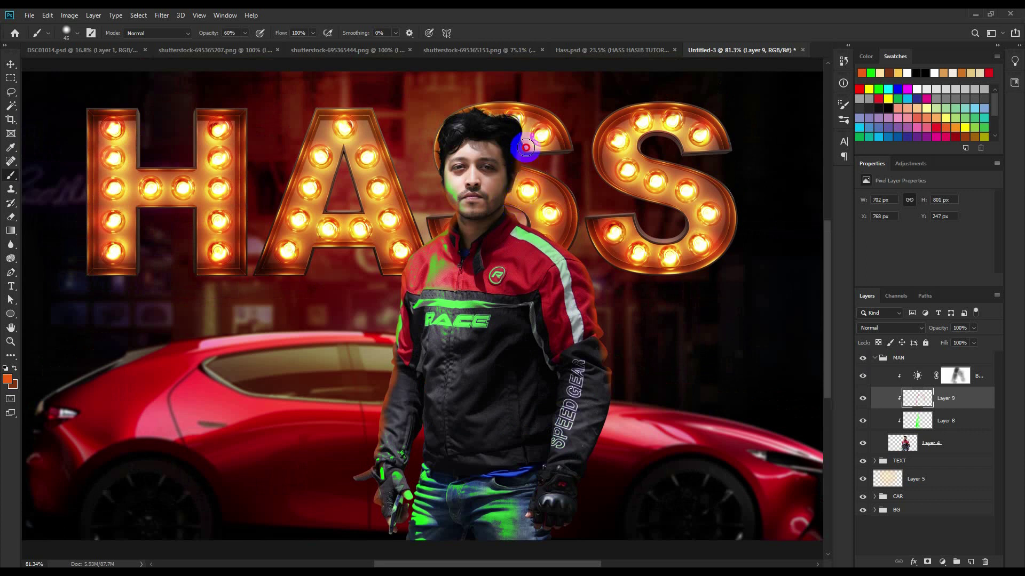
mouse_move(520, 114)
mouse_down()
mouse_move(469, 101)
mouse_move(441, 105)
mouse_move(438, 123)
mouse_up()
Set Layer 9 to Color Burn and scroll through alternative blend modes.
click(890, 328)
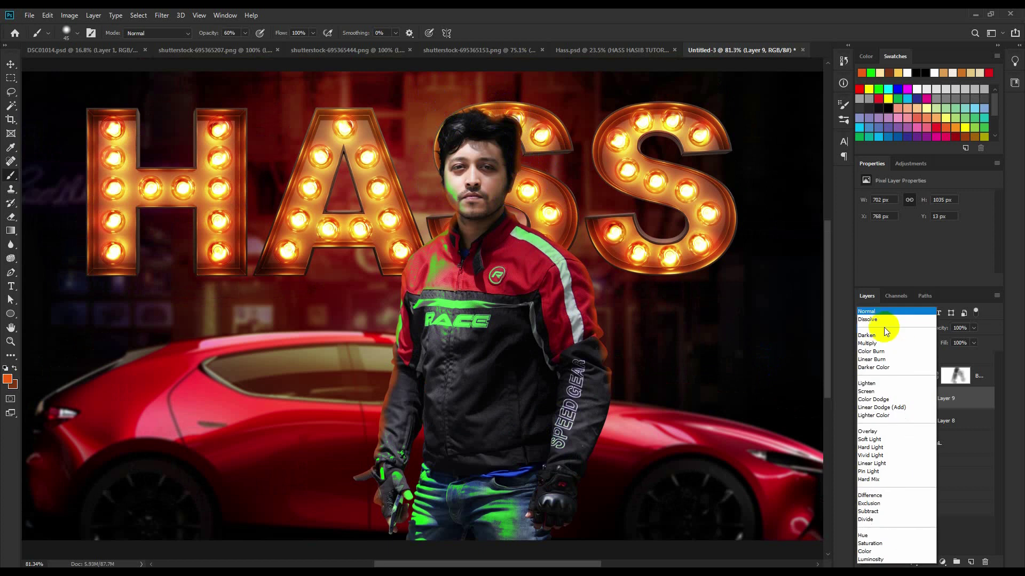
click(874, 352)
scroll(875, 330, down, 2)
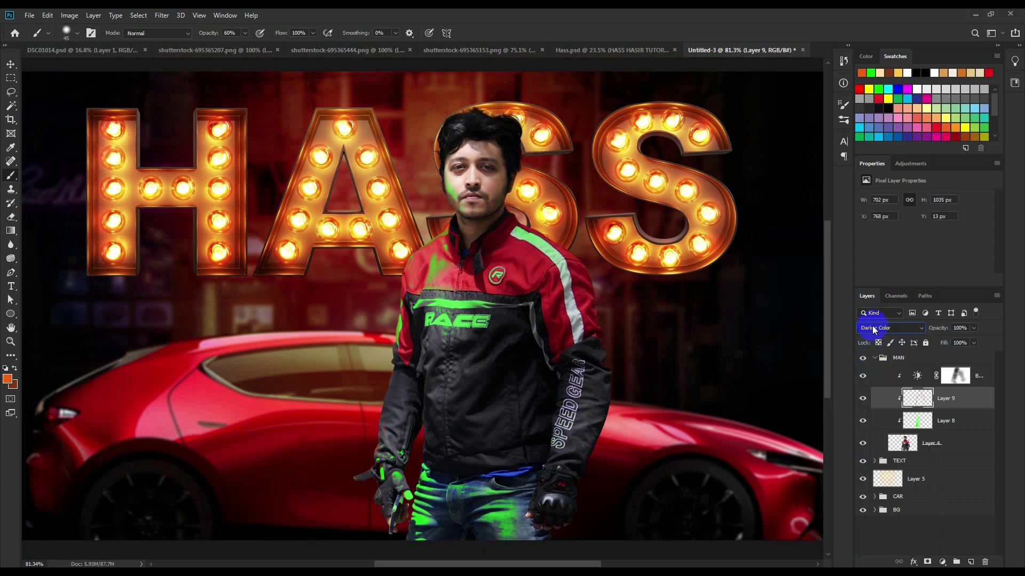
scroll(876, 330, down, 2)
scroll(873, 330, down, 1)
scroll(881, 330, up, 1)
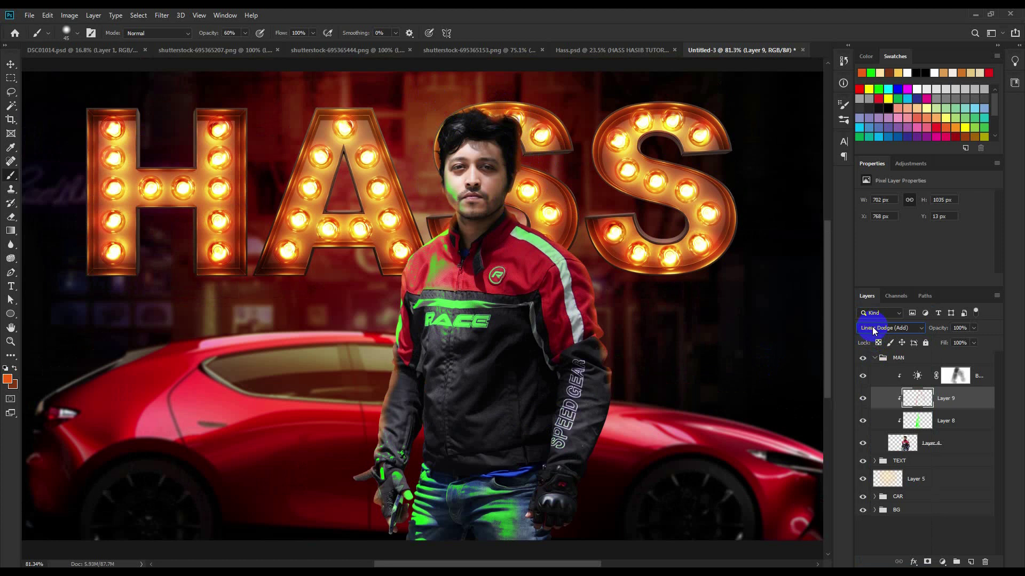
scroll(893, 333, up, 1)
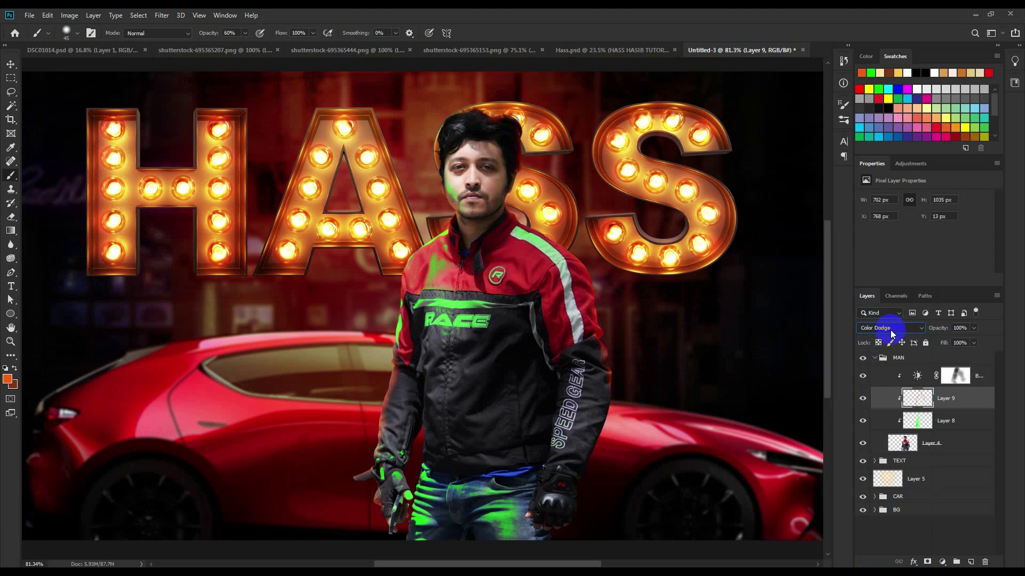
scroll(893, 329, down, 1)
scroll(891, 330, up, 1)
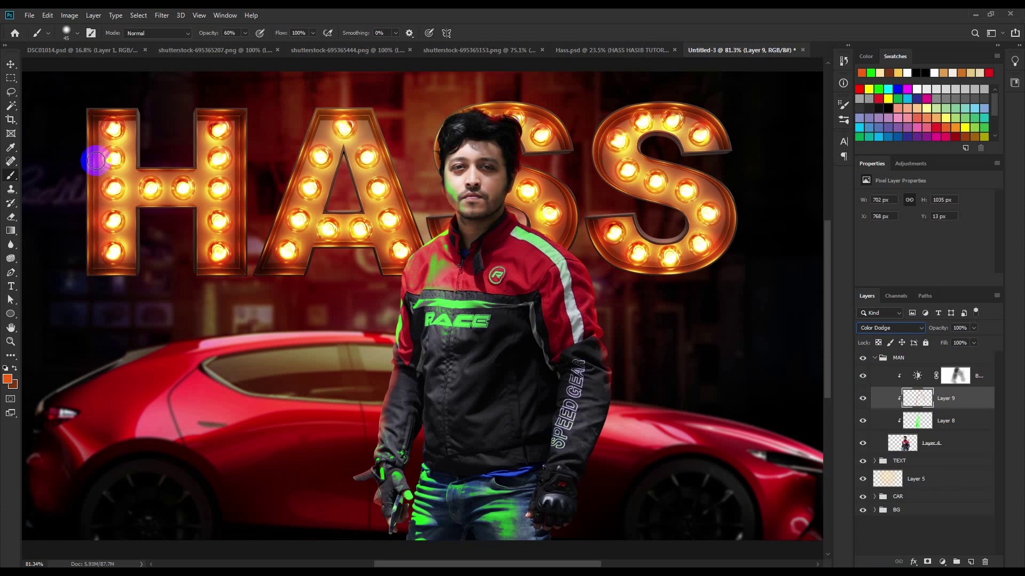
With the Move tool active, keep cycling Layer 9's blend mode, settling on Color Dodge.
click(10, 64)
scroll(379, 239, down, 2)
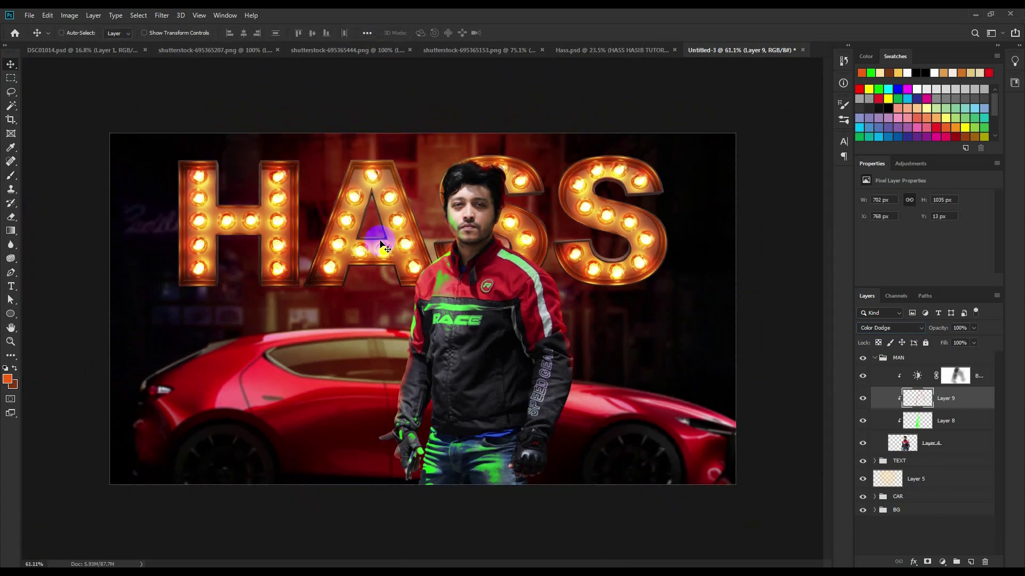
scroll(379, 238, down, 1)
scroll(379, 239, up, 1)
scroll(466, 223, up, 1)
scroll(465, 223, up, 1)
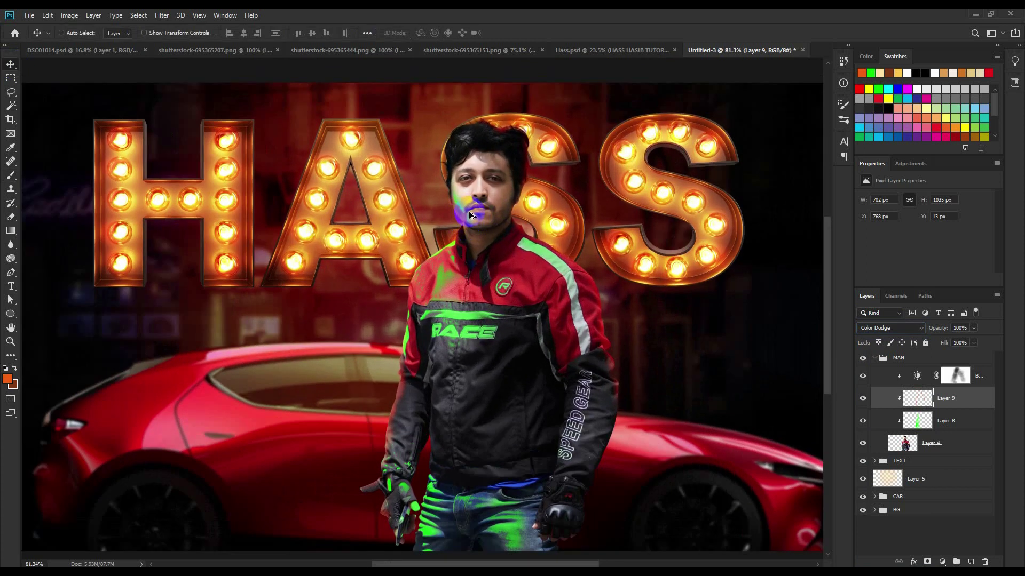
scroll(468, 217, down, 1)
scroll(467, 216, up, 1)
scroll(484, 239, down, 1)
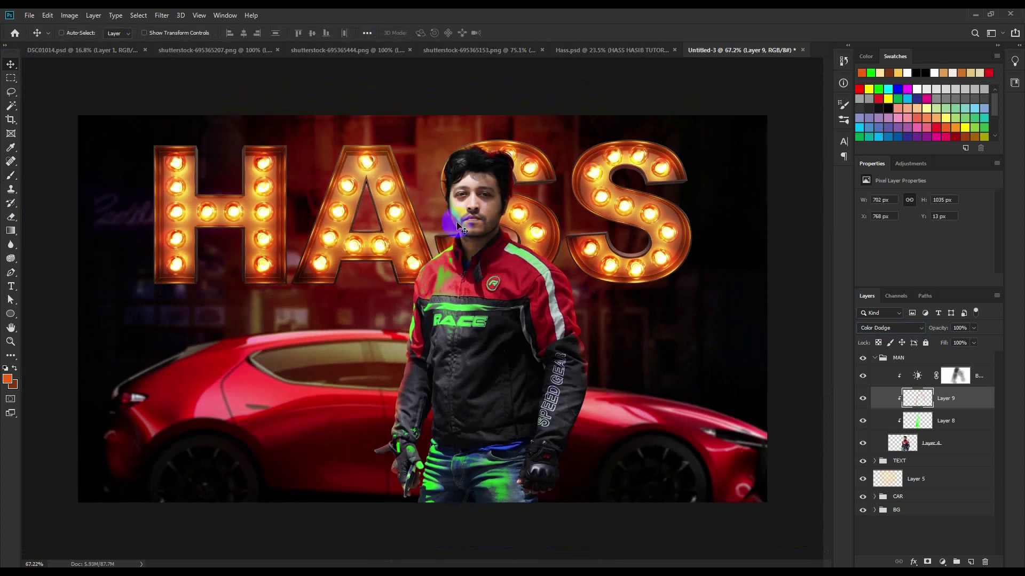
Collapse MAN, add Layer 10, and paint a large soft bulb-yellow glow over HASS.
click(876, 359)
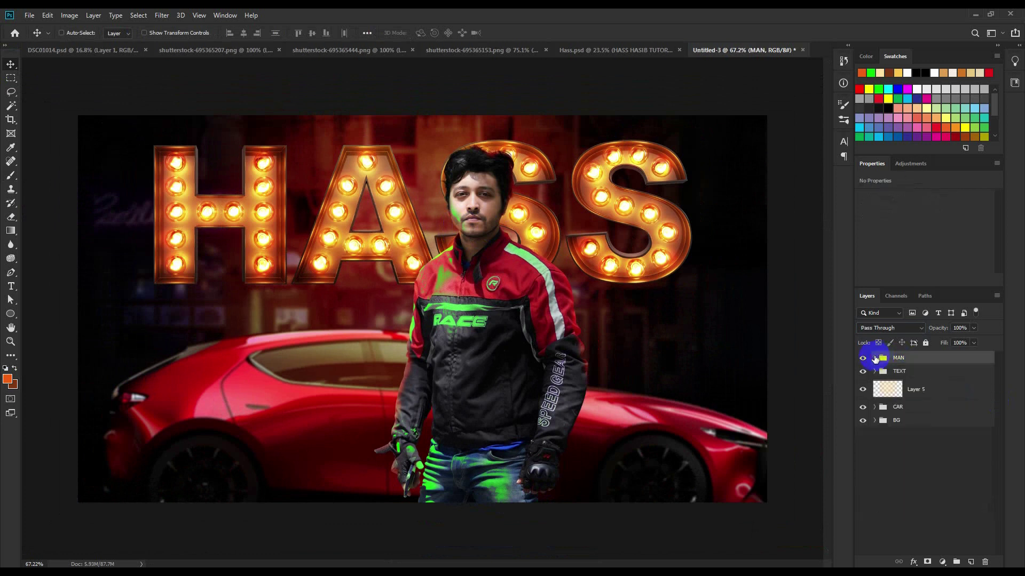
click(970, 562)
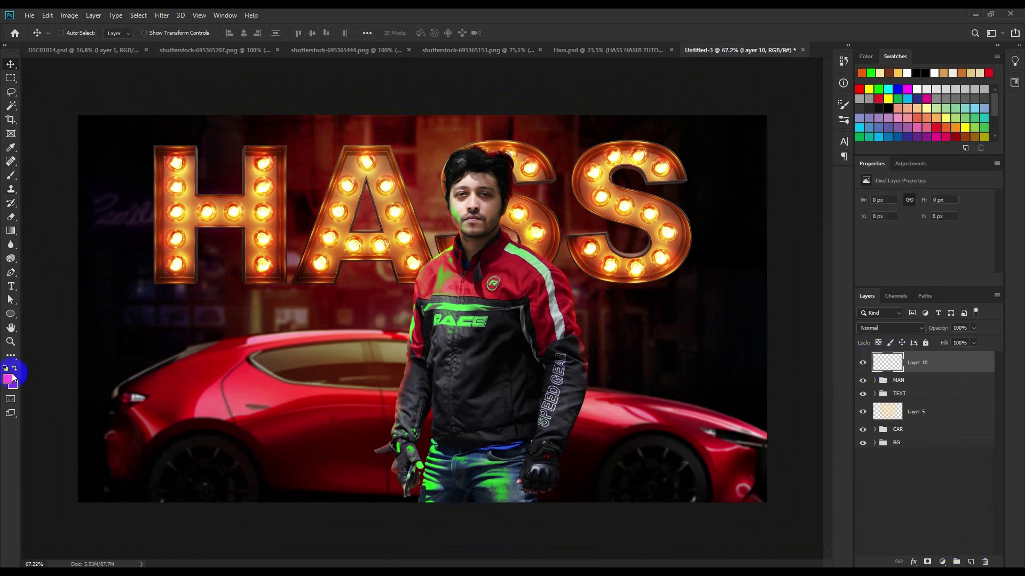
click(11, 148)
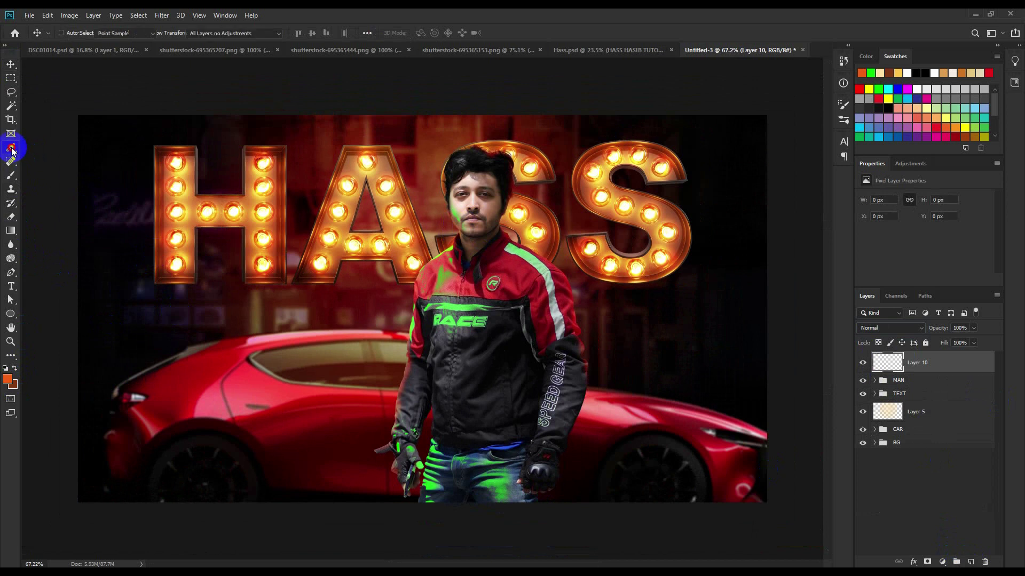
click(190, 213)
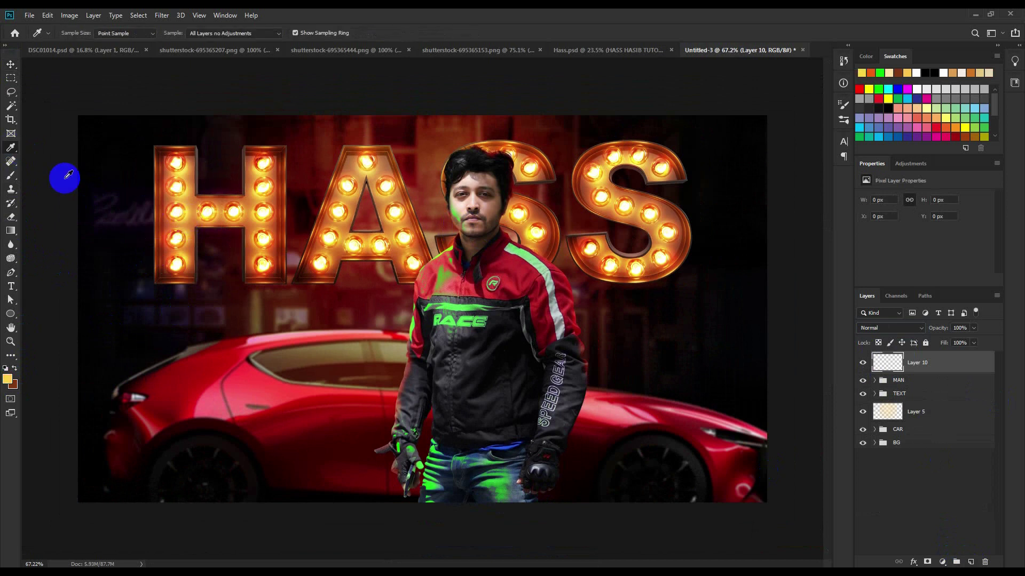
click(11, 175)
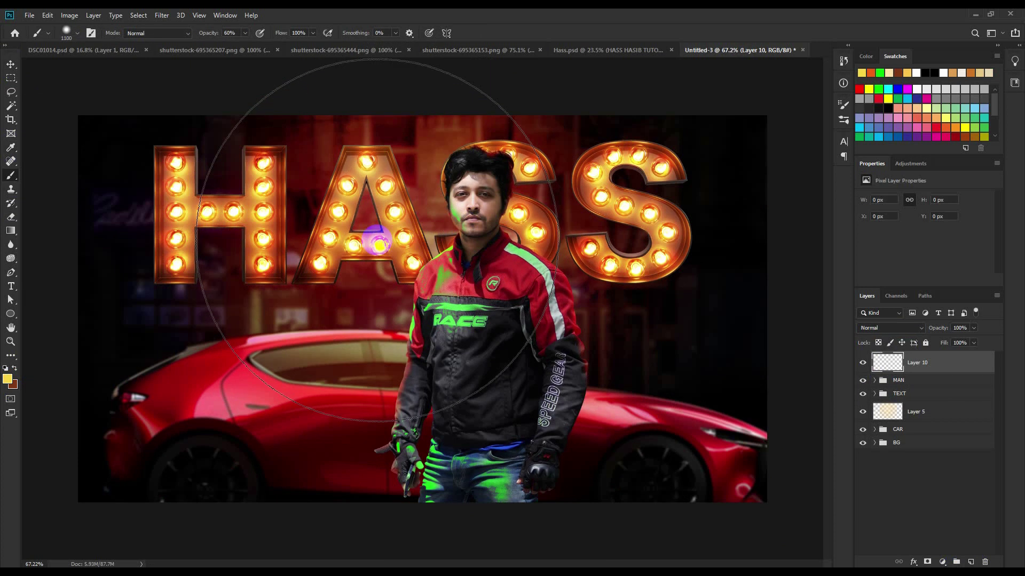
click(377, 243)
Blend Layer 10 as Soft Light, nudge the glow up over the letters, and compare with Hass.psd.
click(891, 327)
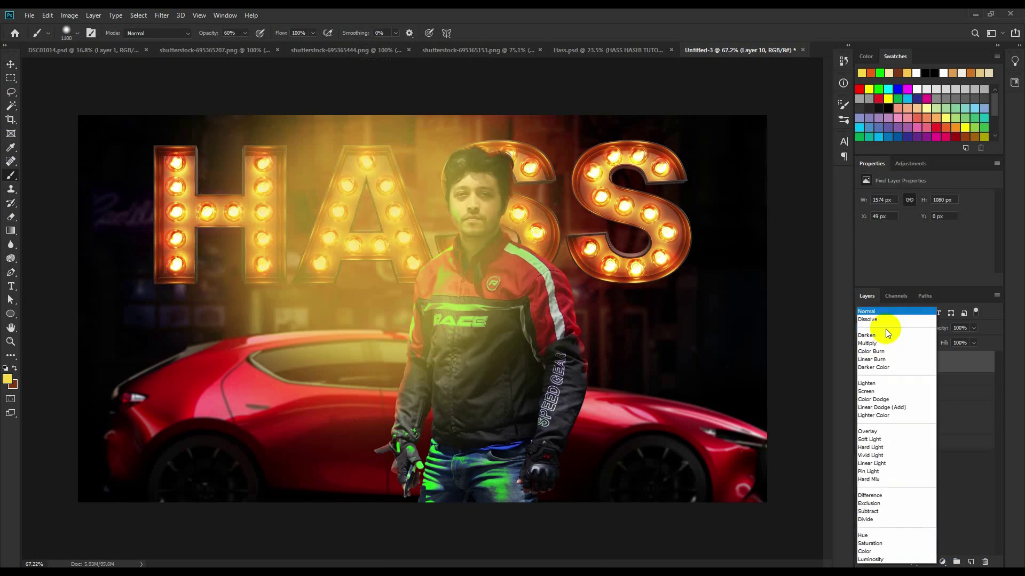
click(872, 440)
click(10, 66)
mouse_move(476, 232)
mouse_down()
mouse_move(499, 203)
mouse_move(475, 180)
mouse_up()
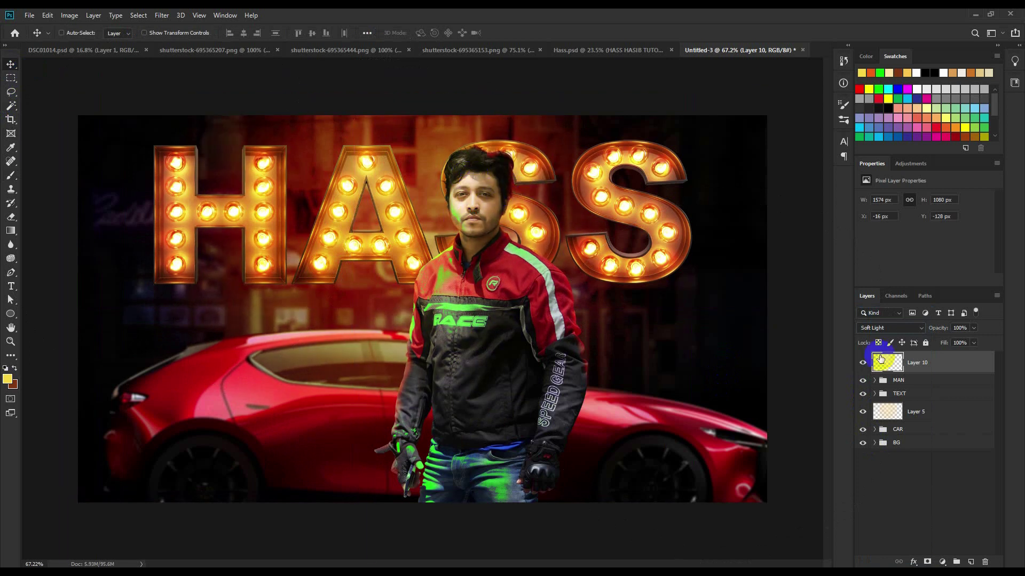
click(599, 50)
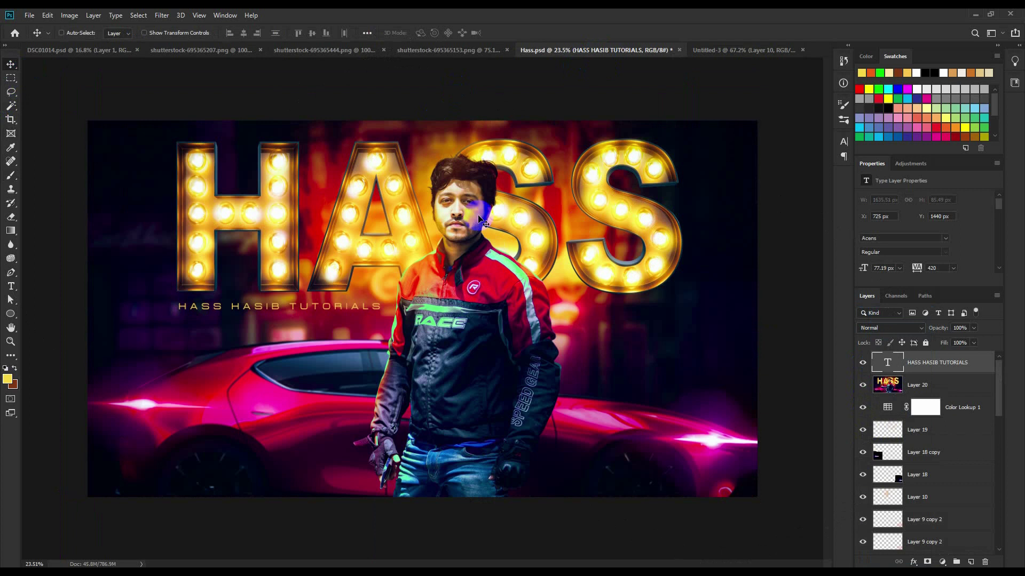
click(738, 50)
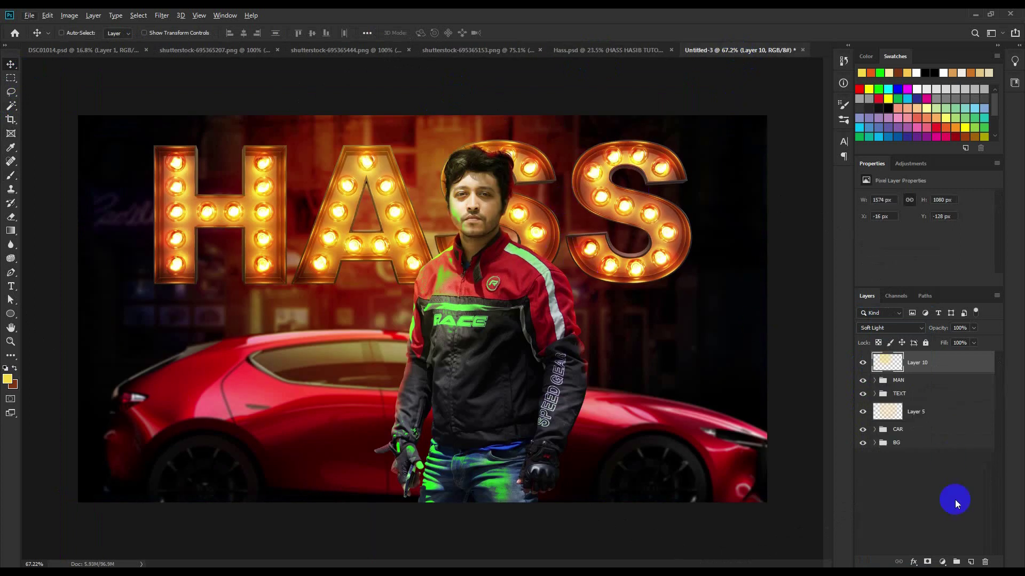
Add a Color Lookup layer using the 4_Teal and Orange LUTs_Light Blue 3D LUT.
click(942, 562)
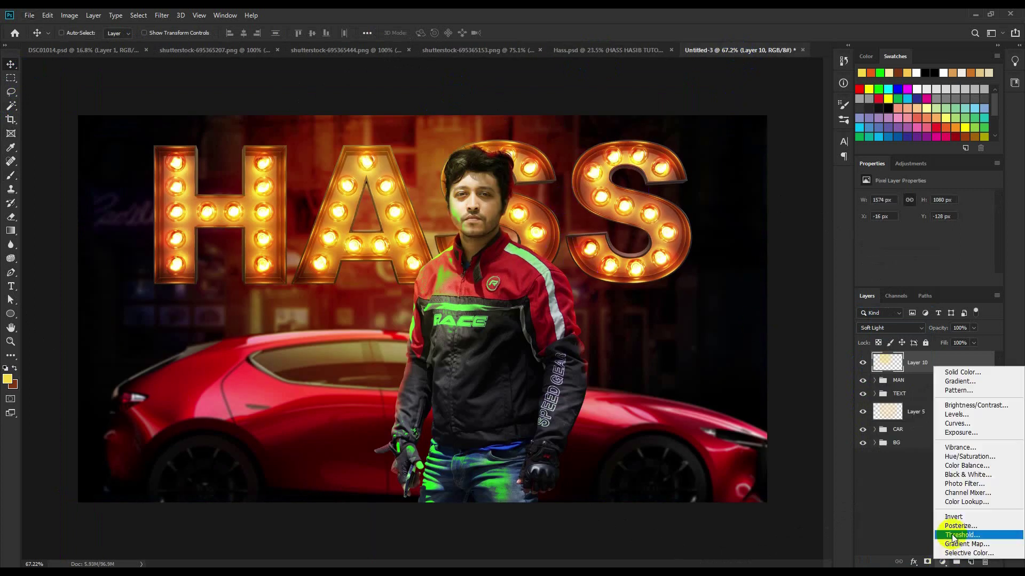
click(966, 502)
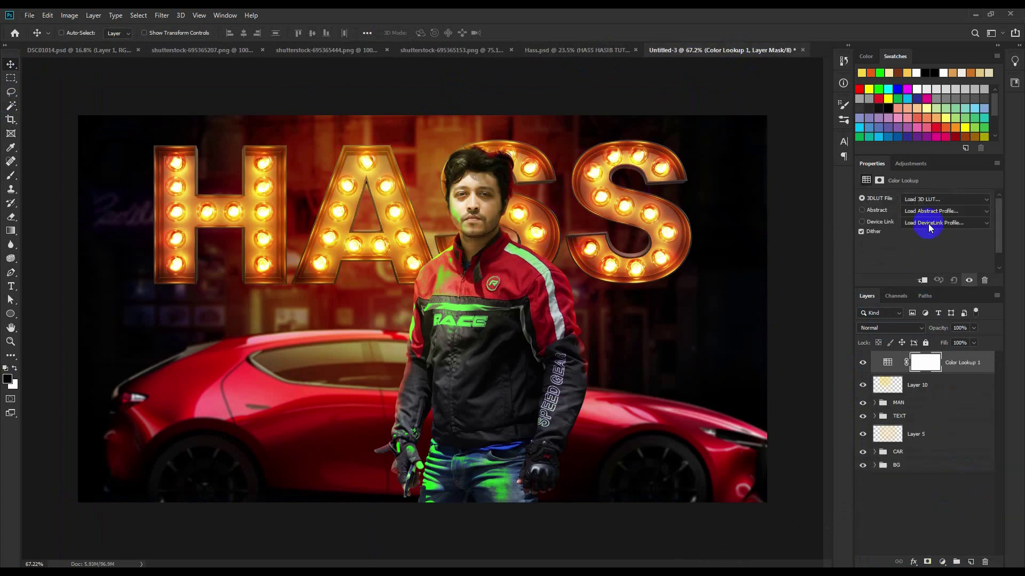
click(931, 200)
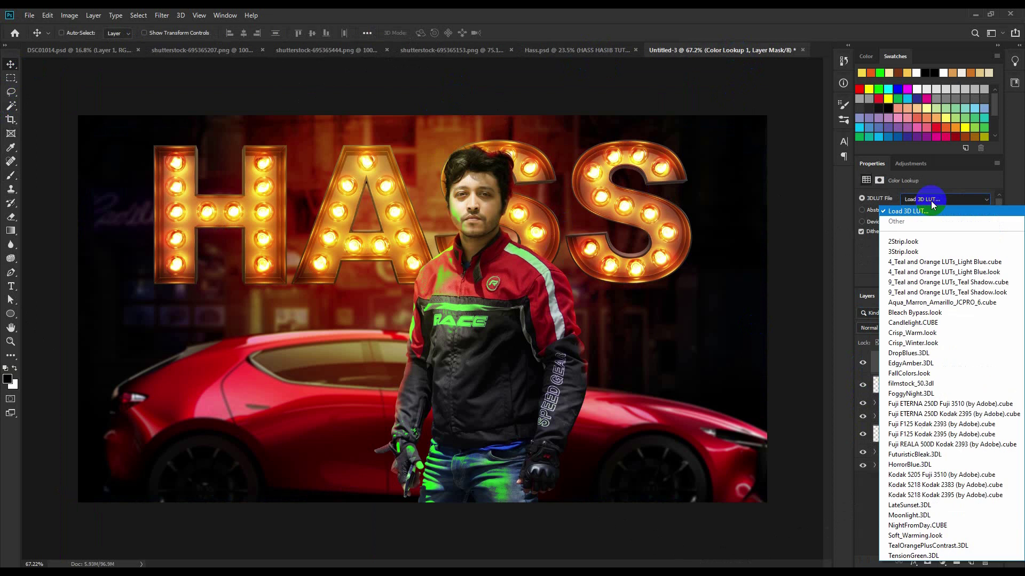
click(910, 271)
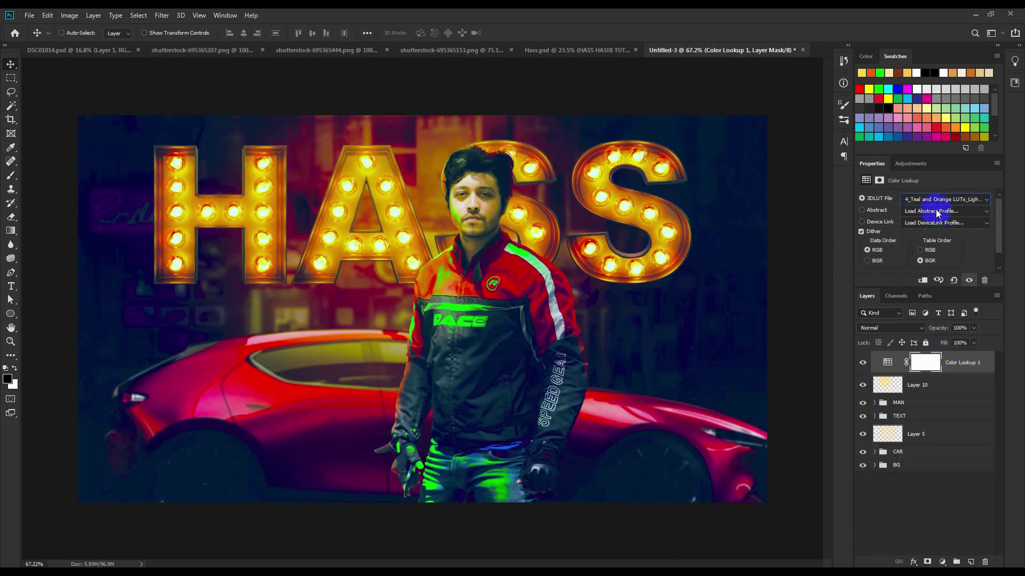
click(934, 199)
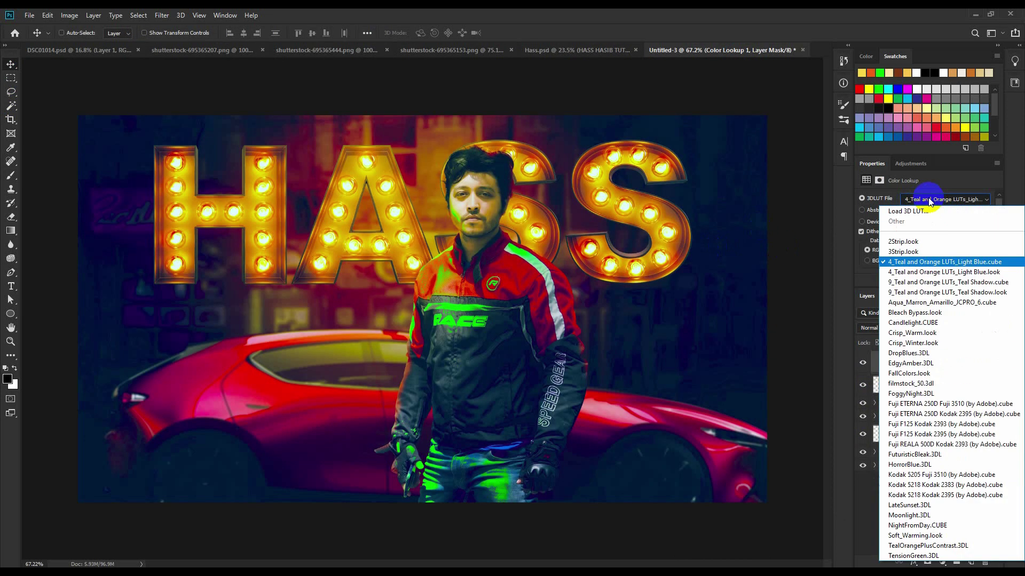
click(931, 263)
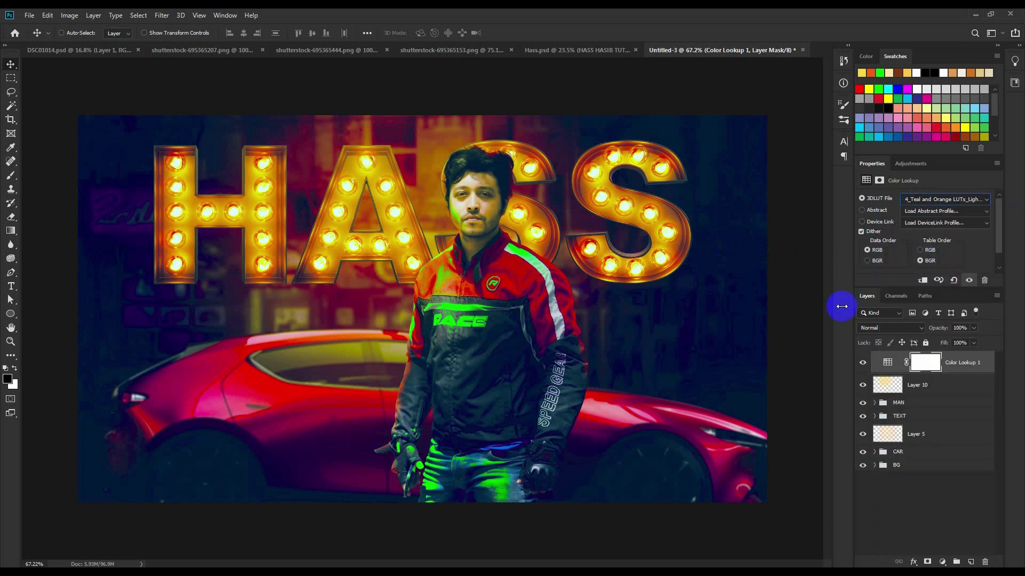
Set Color Lookup 1 to 50% opacity and add empty Layer 11 above it.
click(911, 385)
click(897, 366)
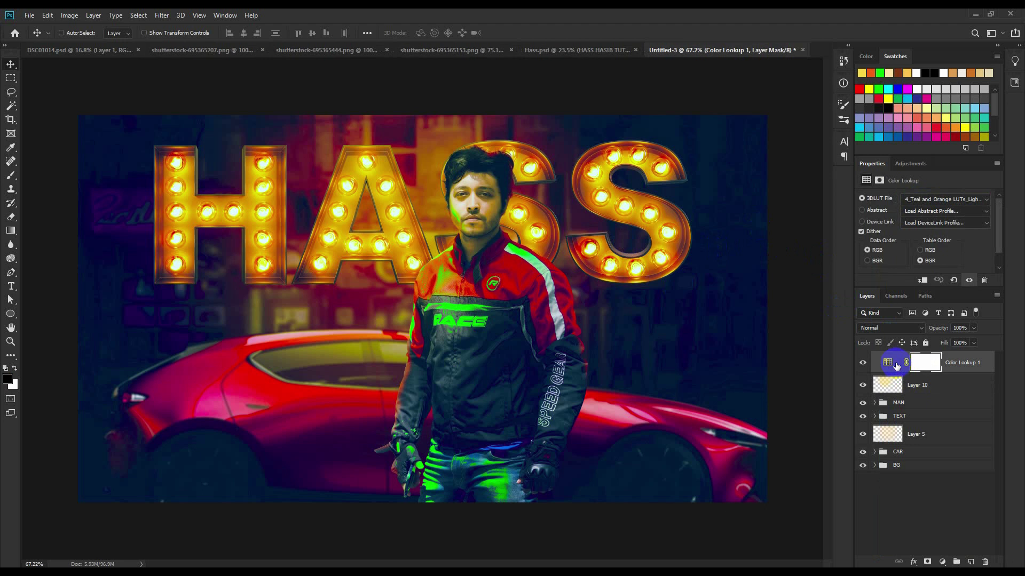
key(5)
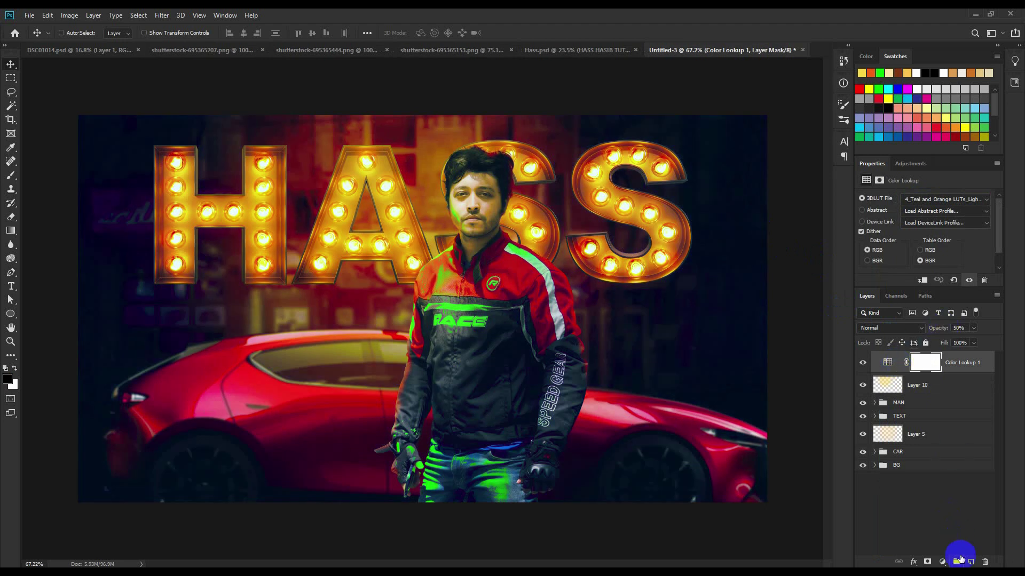
click(970, 562)
Fill Layer 11 with a merged copy of the composite using Image > Apply Image.
click(69, 15)
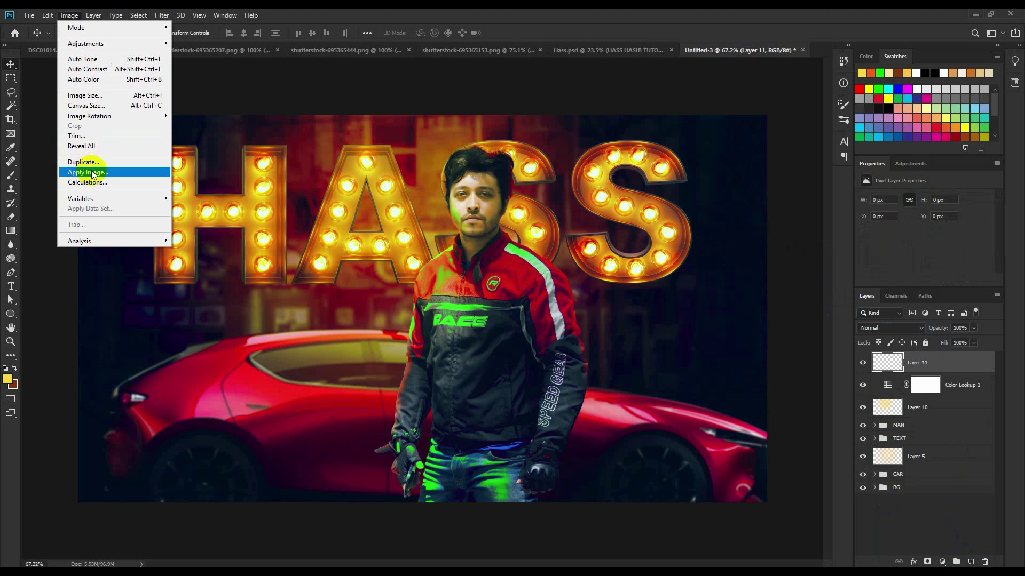
click(127, 174)
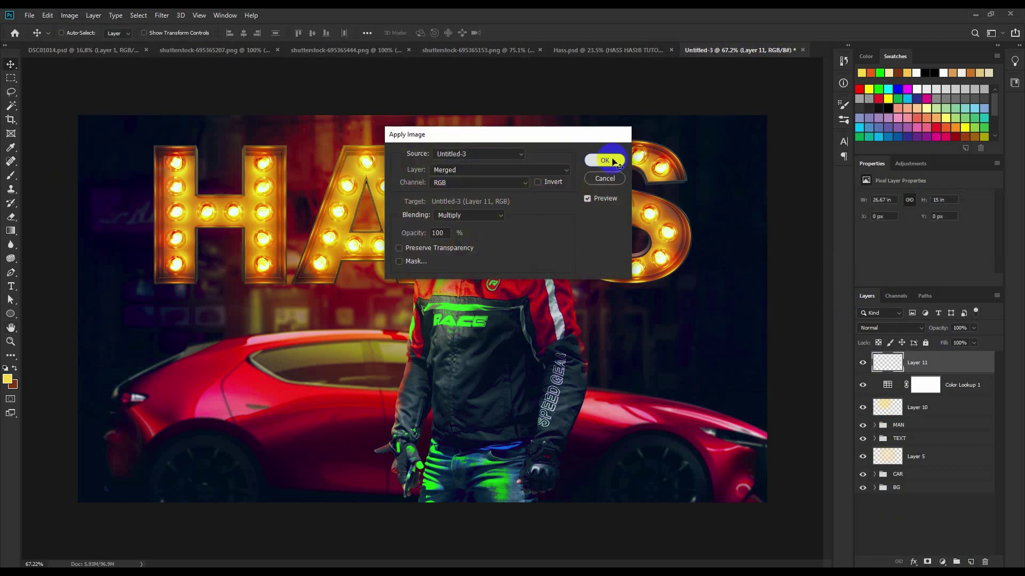
click(602, 160)
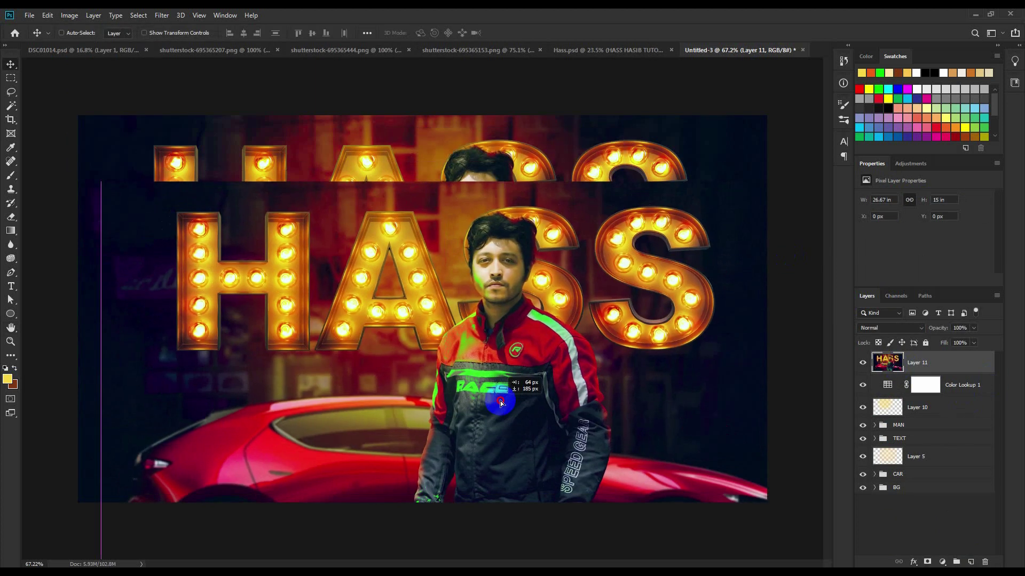
drag(478, 334, 478, 336)
click(221, 16)
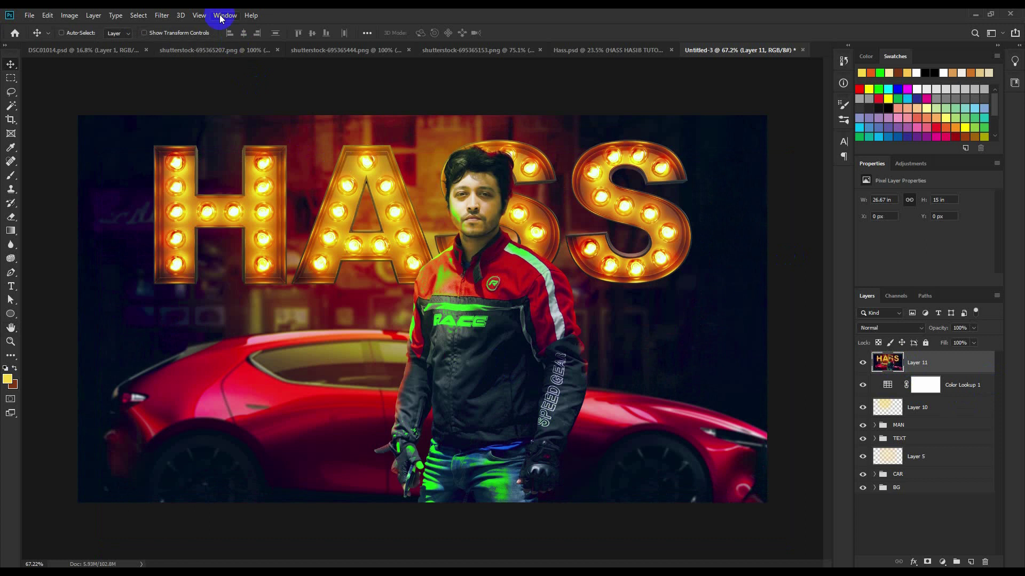
click(163, 15)
In Camera Raw, raise Clarity and Highlights and lift Shadows on the merged layer.
click(182, 77)
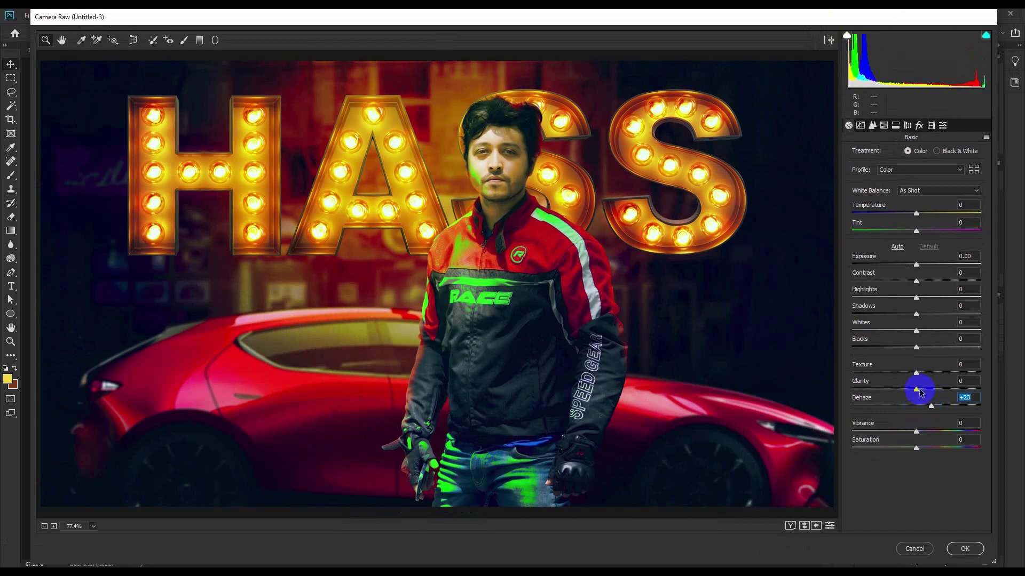
drag(928, 390, 931, 390)
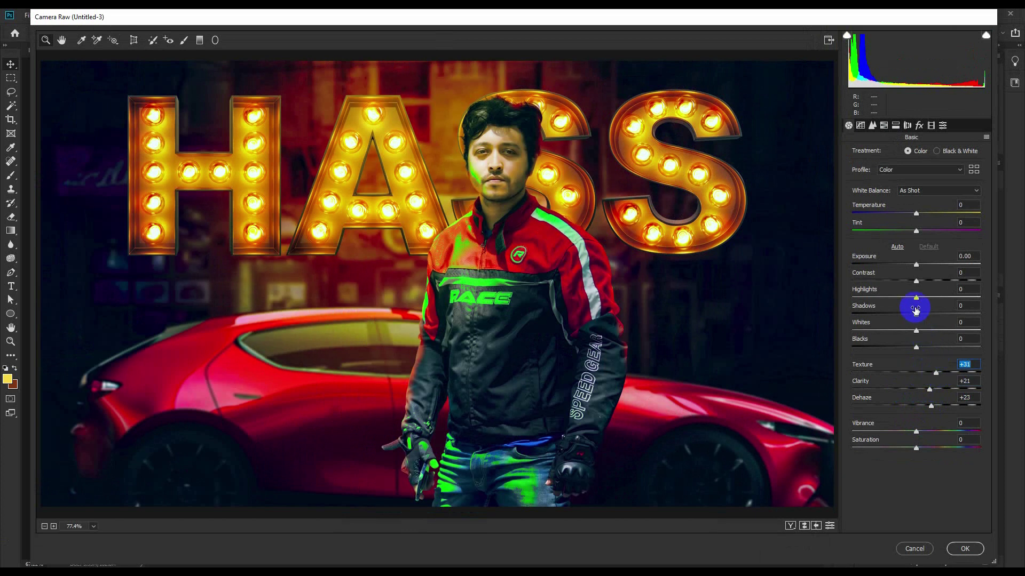
drag(916, 297, 931, 298)
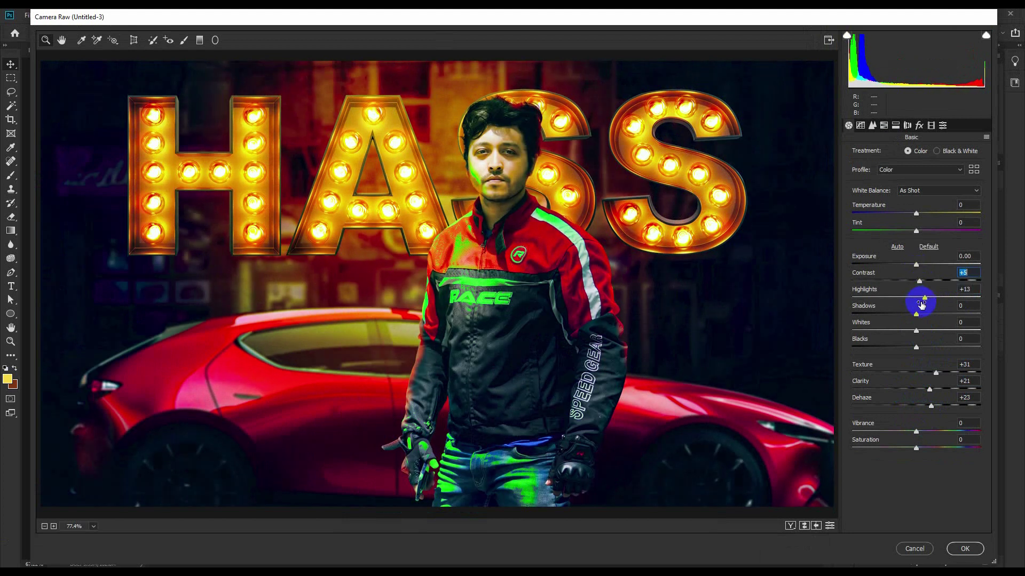
drag(919, 315, 936, 316)
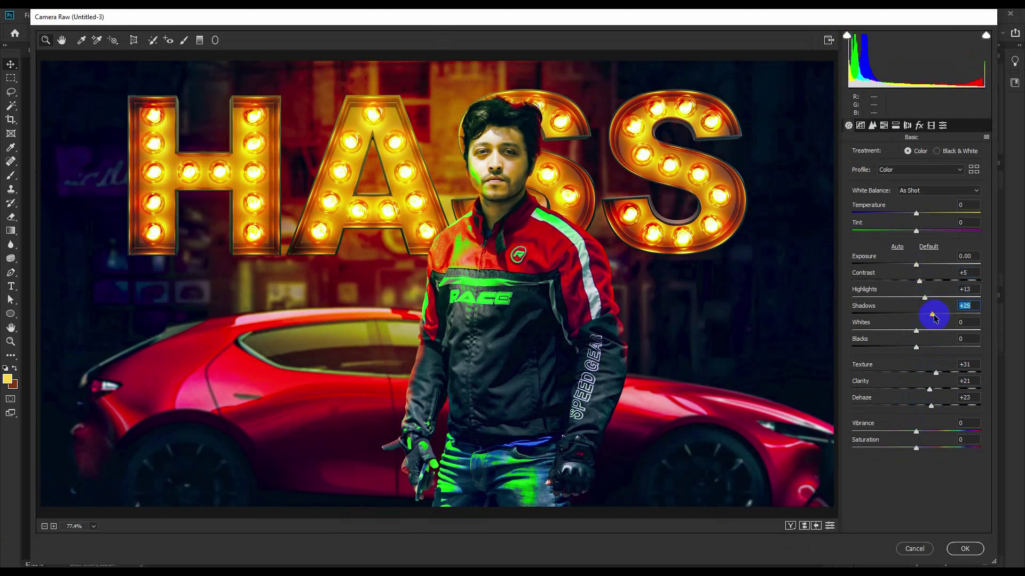
Add a darkening post-crop vignette, apply the High Contrast preset, and commit the grade.
click(873, 125)
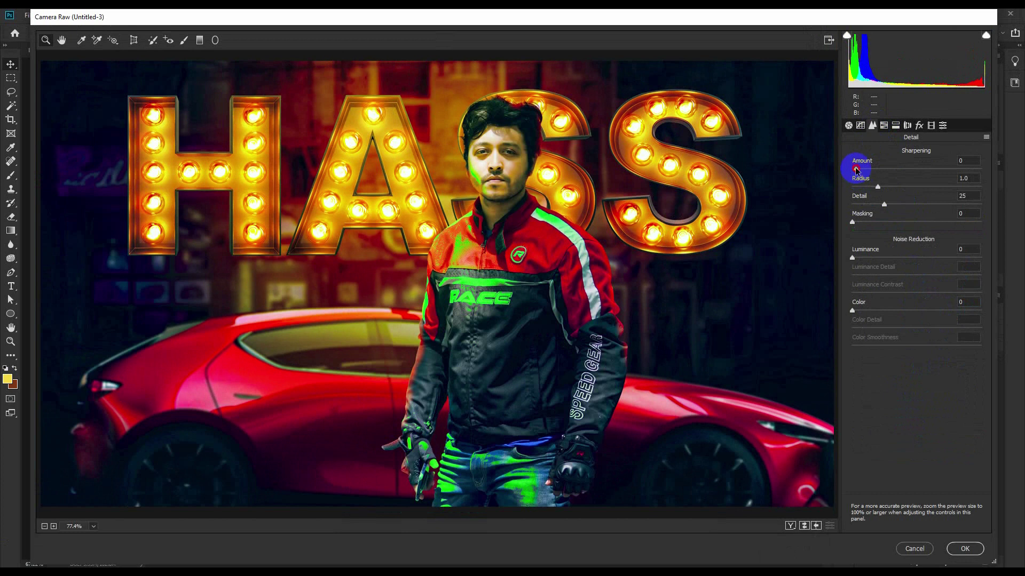
click(919, 125)
drag(913, 265, 903, 264)
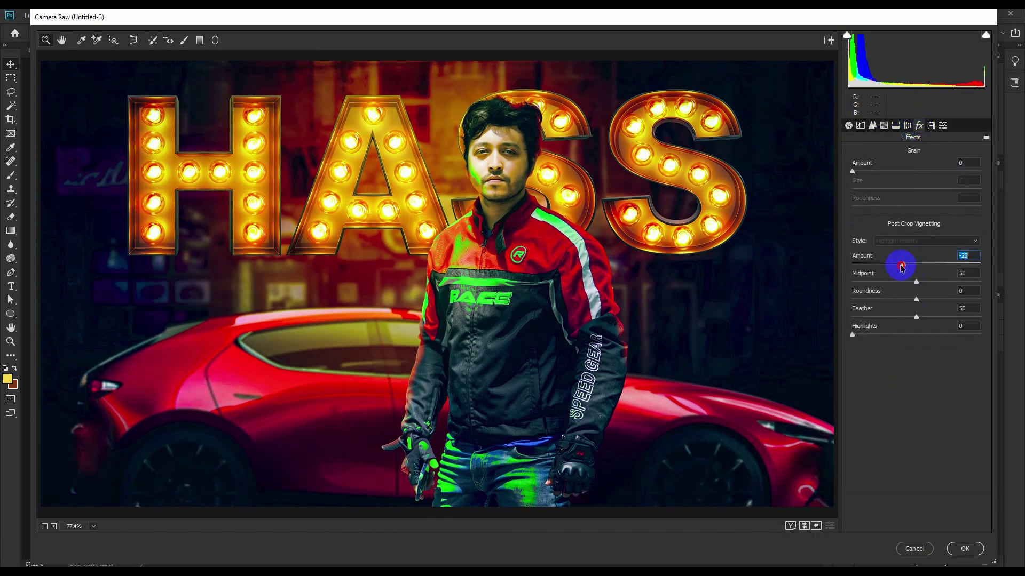
click(943, 128)
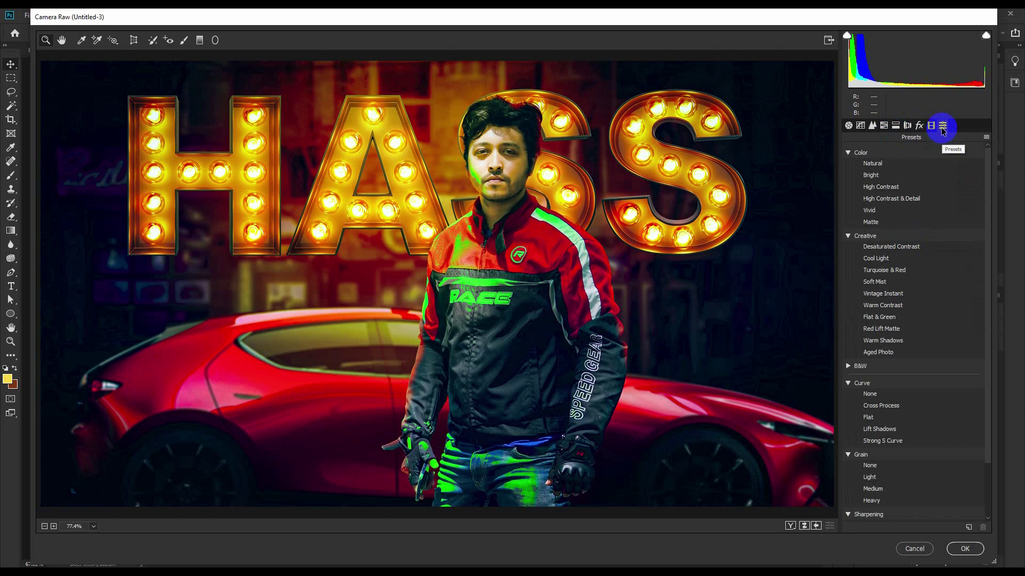
mouse_move(881, 186)
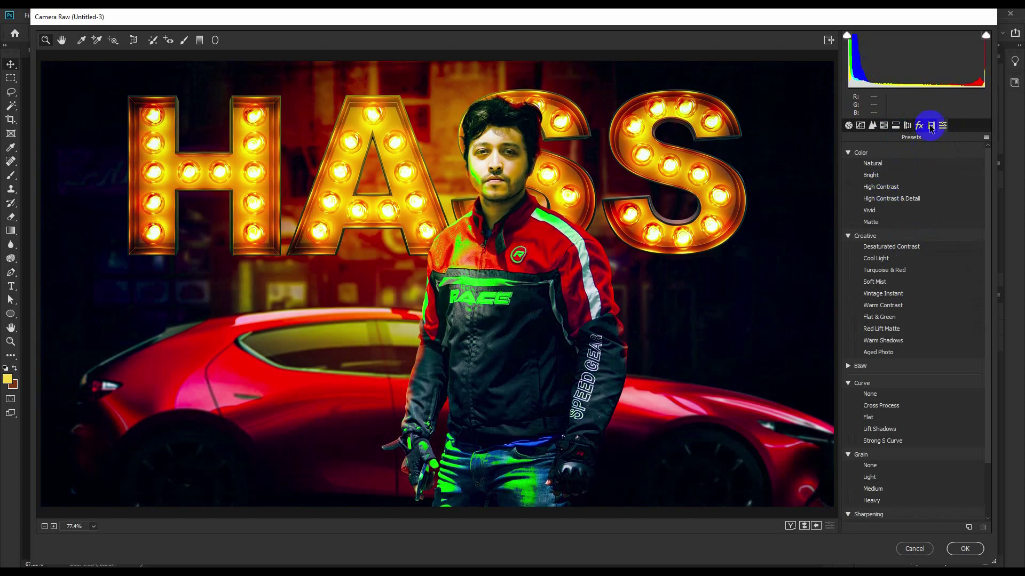
click(888, 190)
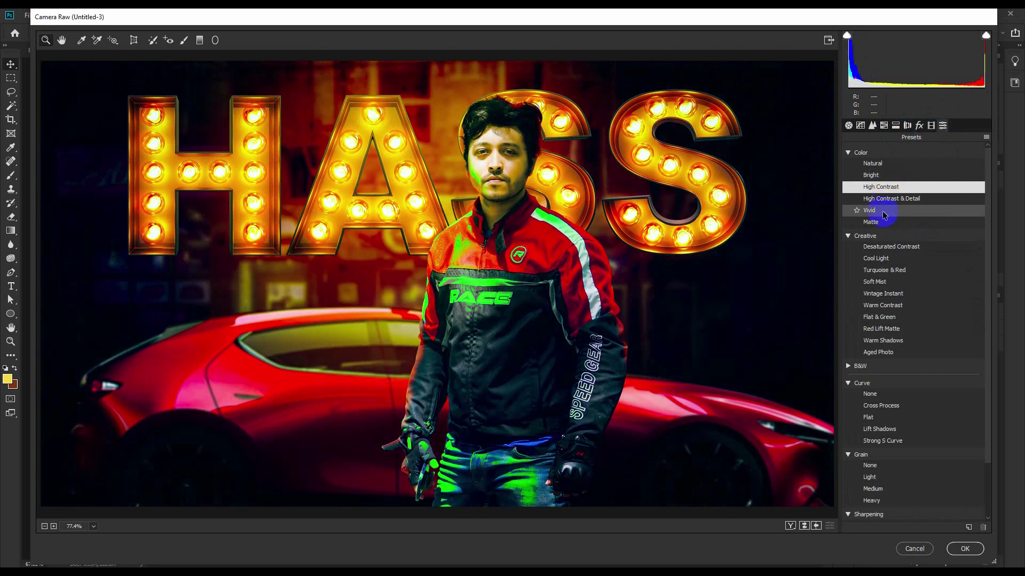
click(965, 549)
Check Hass.psd, then apply a second Camera Raw pass: Temperature -10, Tint +21, Contrast +5, Vibrance +14.
click(629, 49)
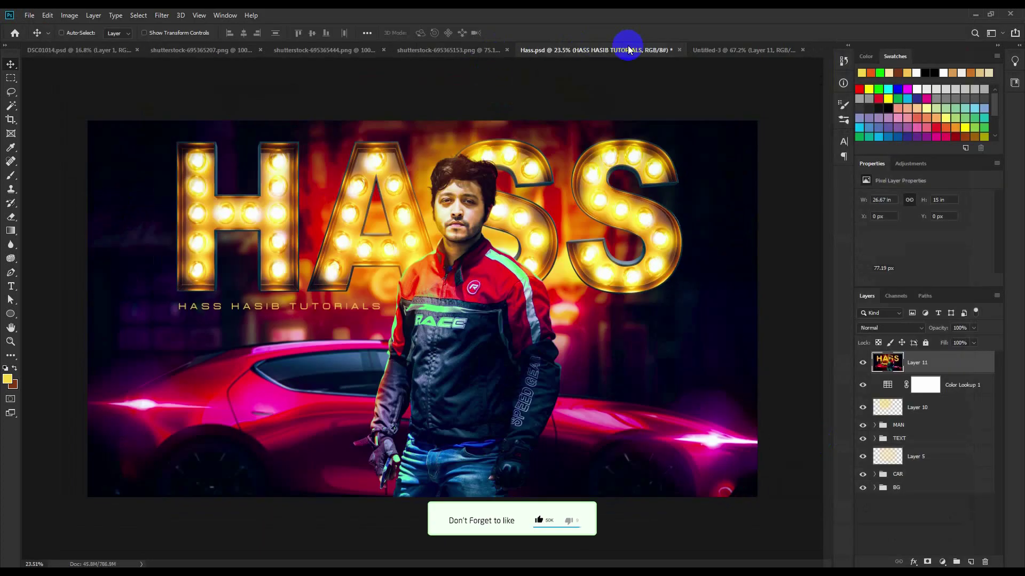
click(695, 51)
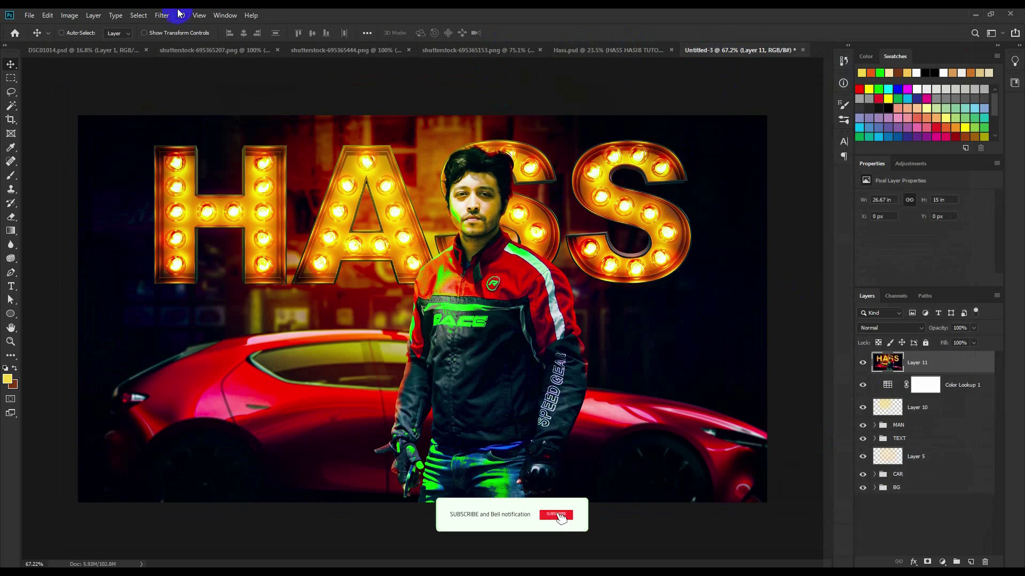
click(154, 16)
click(176, 79)
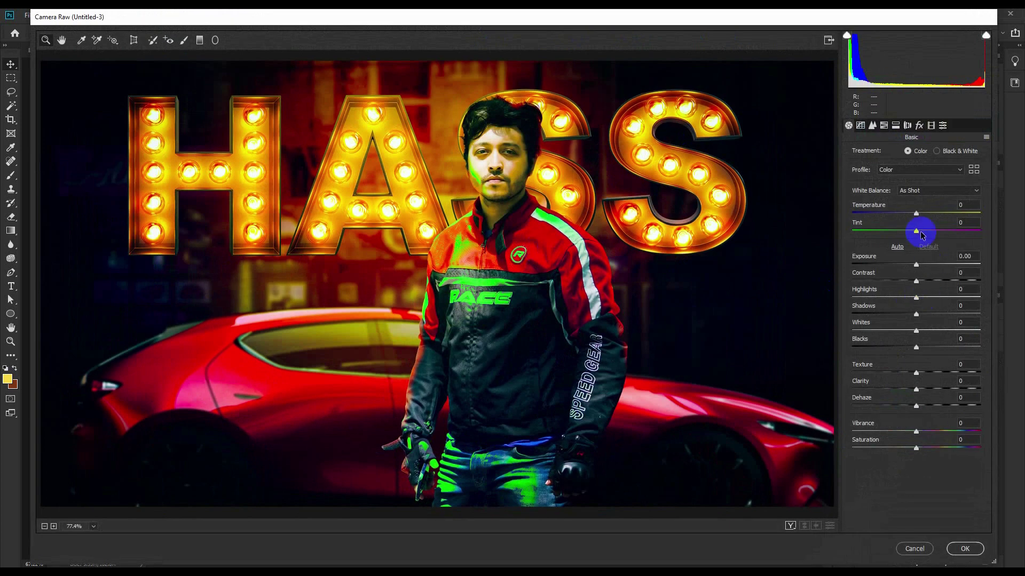
mouse_move(916, 213)
mouse_down()
mouse_move(901, 215)
mouse_move(924, 230)
mouse_move(908, 230)
mouse_move(929, 231)
mouse_up()
drag(916, 280, 919, 281)
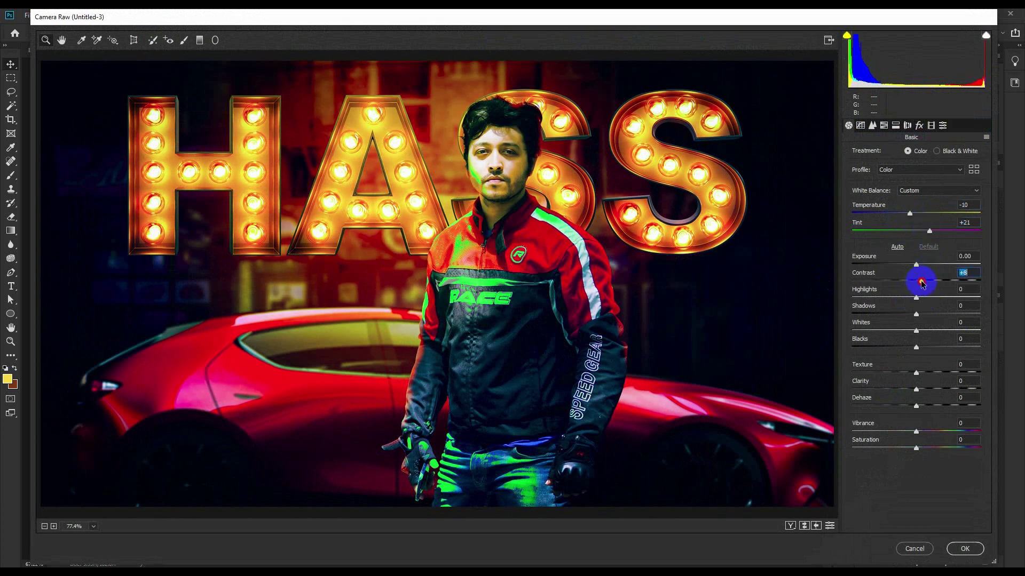
drag(916, 431, 925, 432)
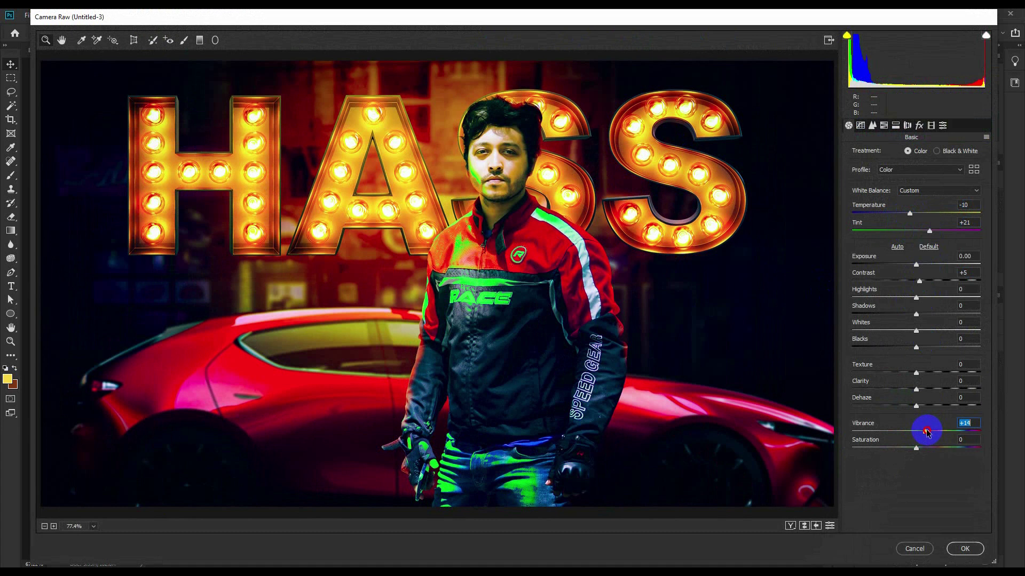
click(965, 549)
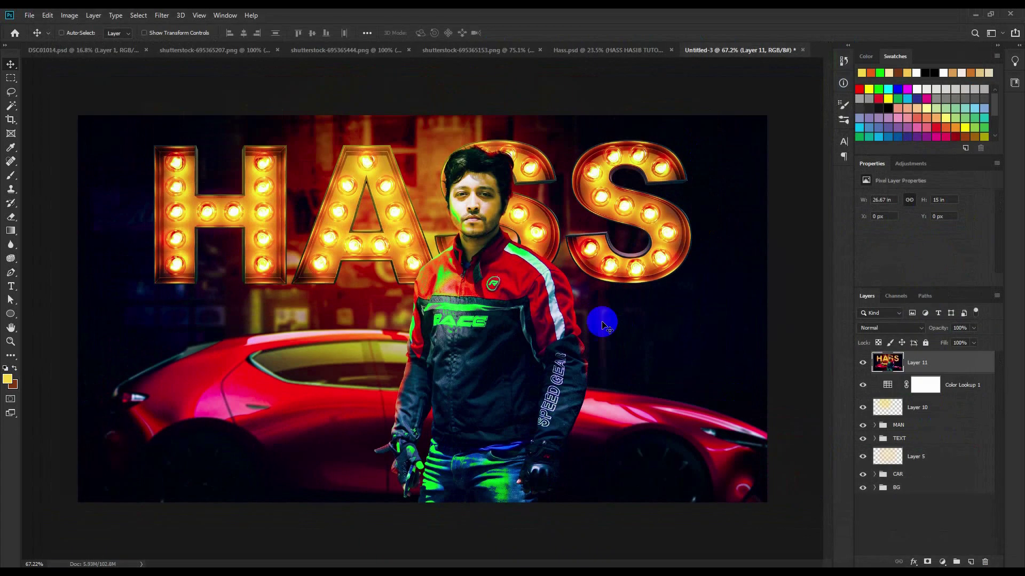
scroll(585, 320, up, 1)
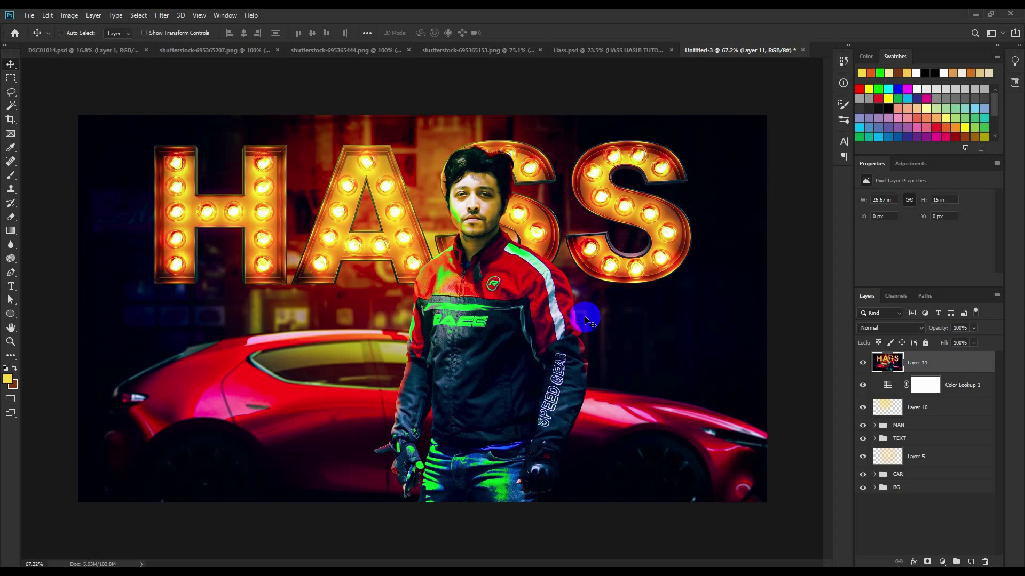
click(639, 50)
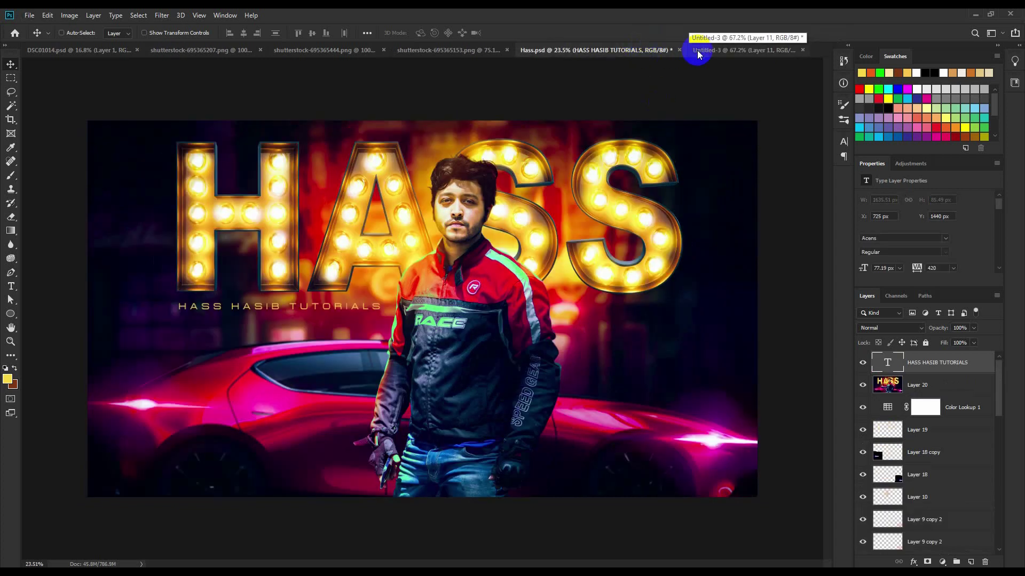
click(714, 50)
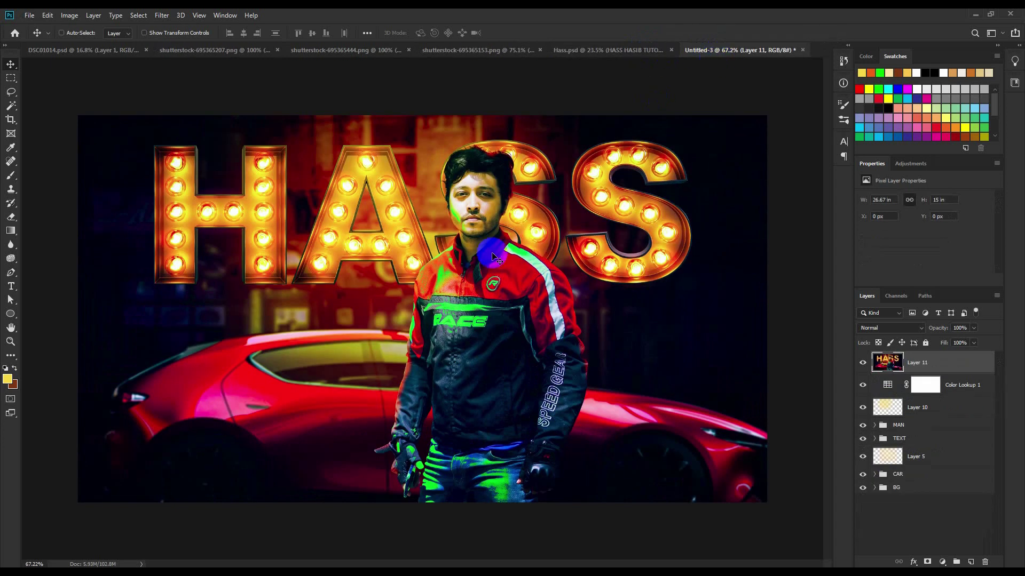
scroll(536, 243, down, 1)
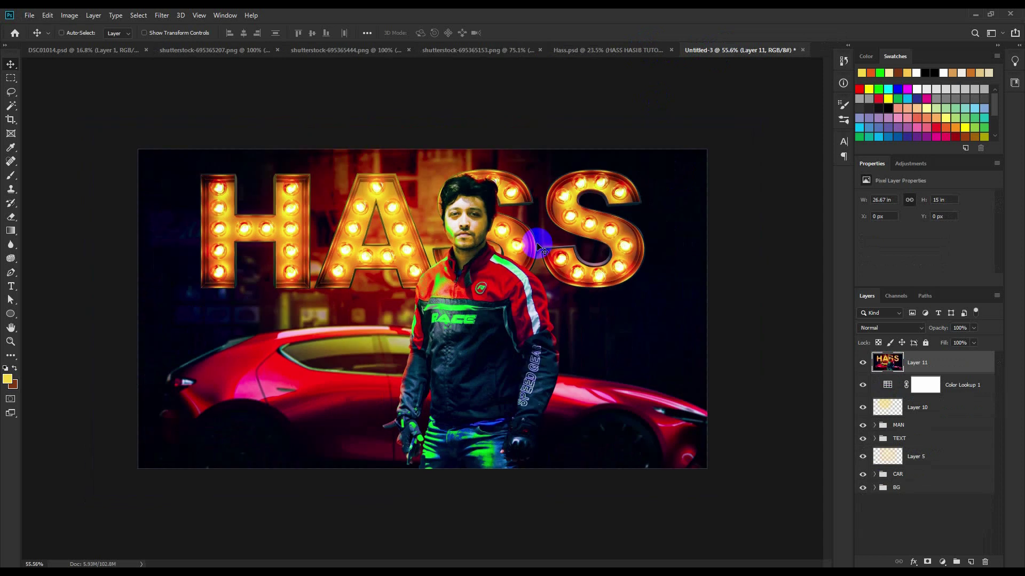
scroll(537, 244, up, 1)
scroll(537, 245, up, 1)
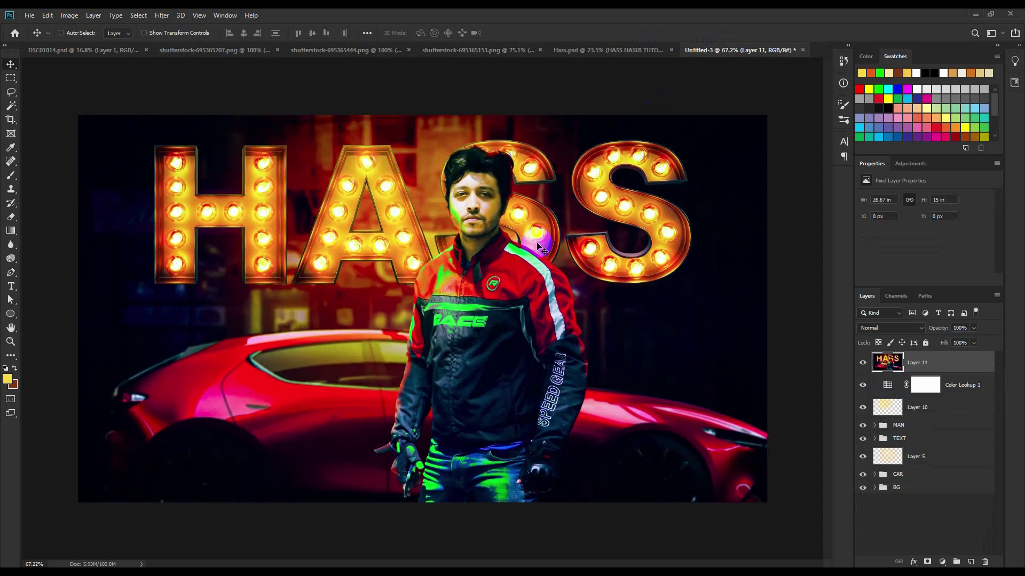